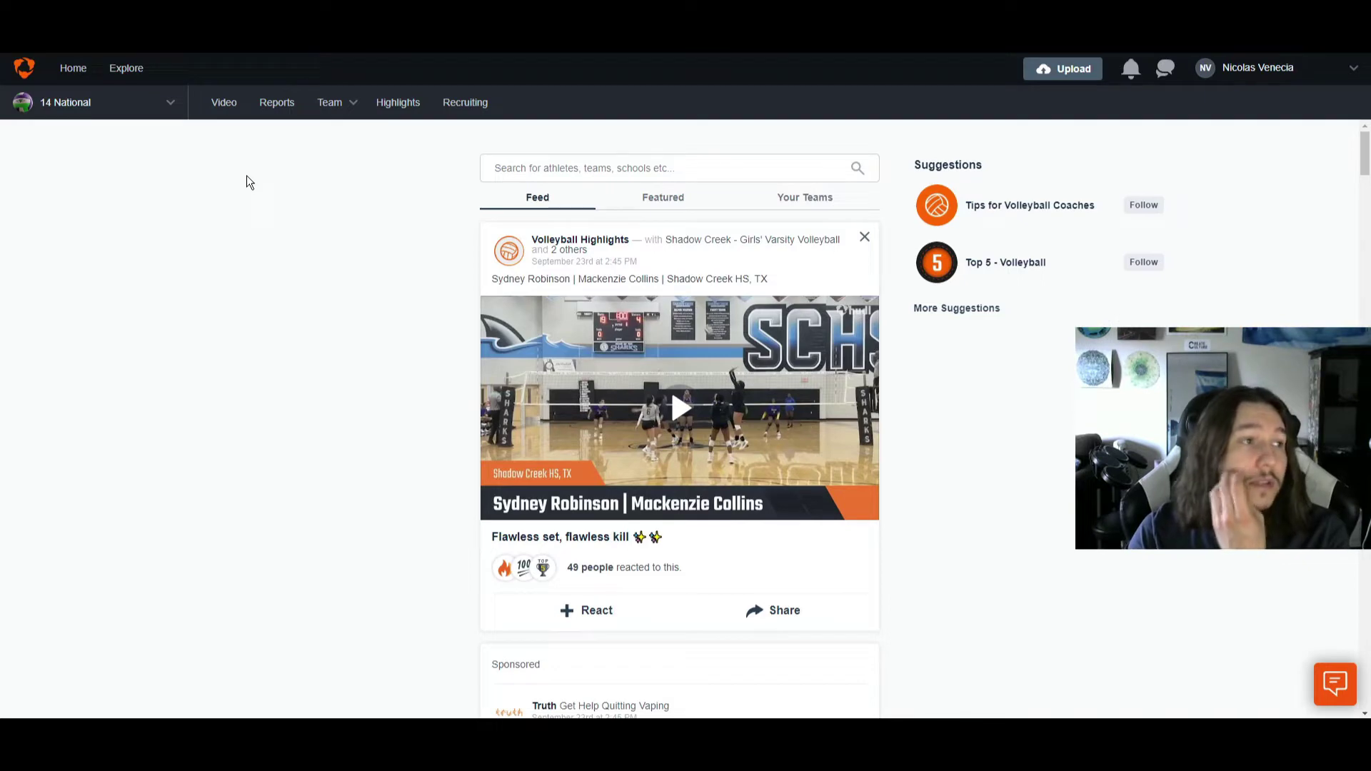
# Browse the team's video library and open the @ OT 14 O Carlos game video.
pyautogui.click(233, 107)
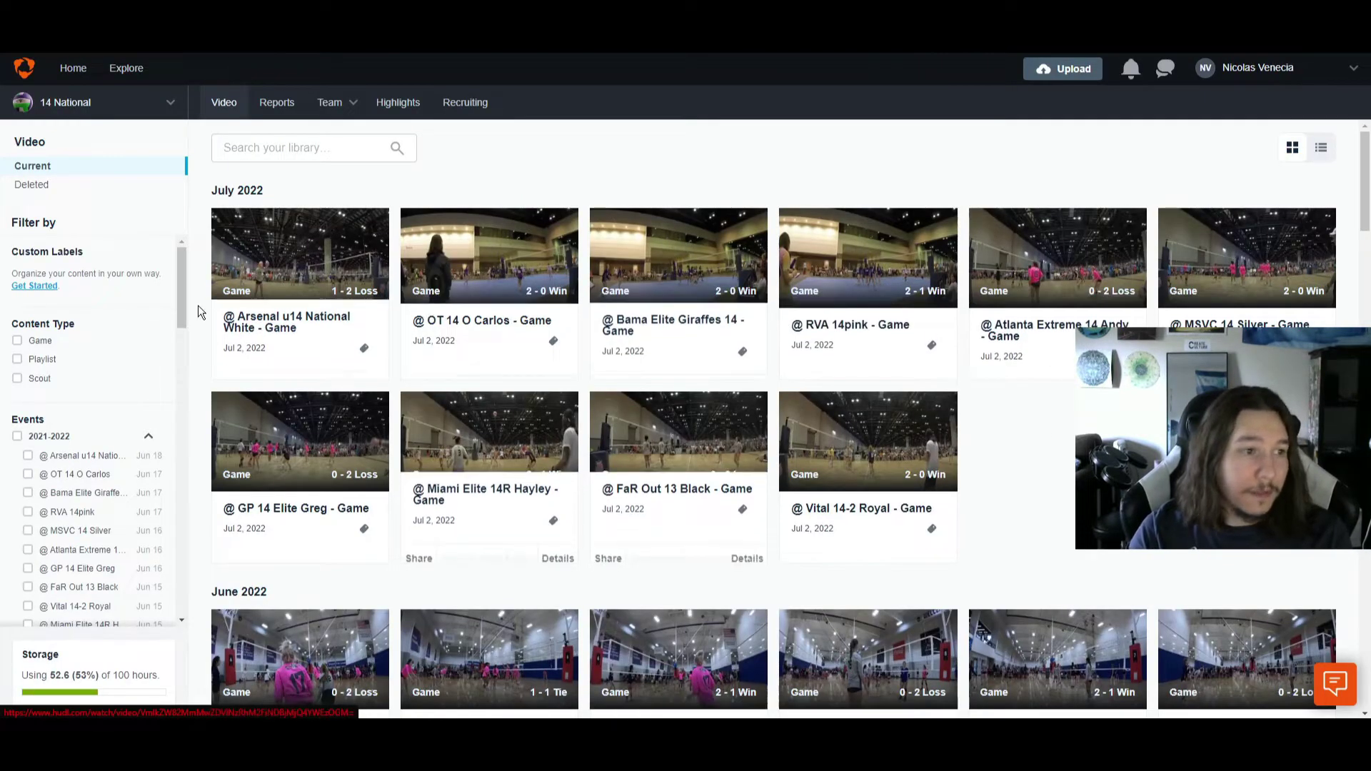
pyautogui.scroll(-6, 977, 448)
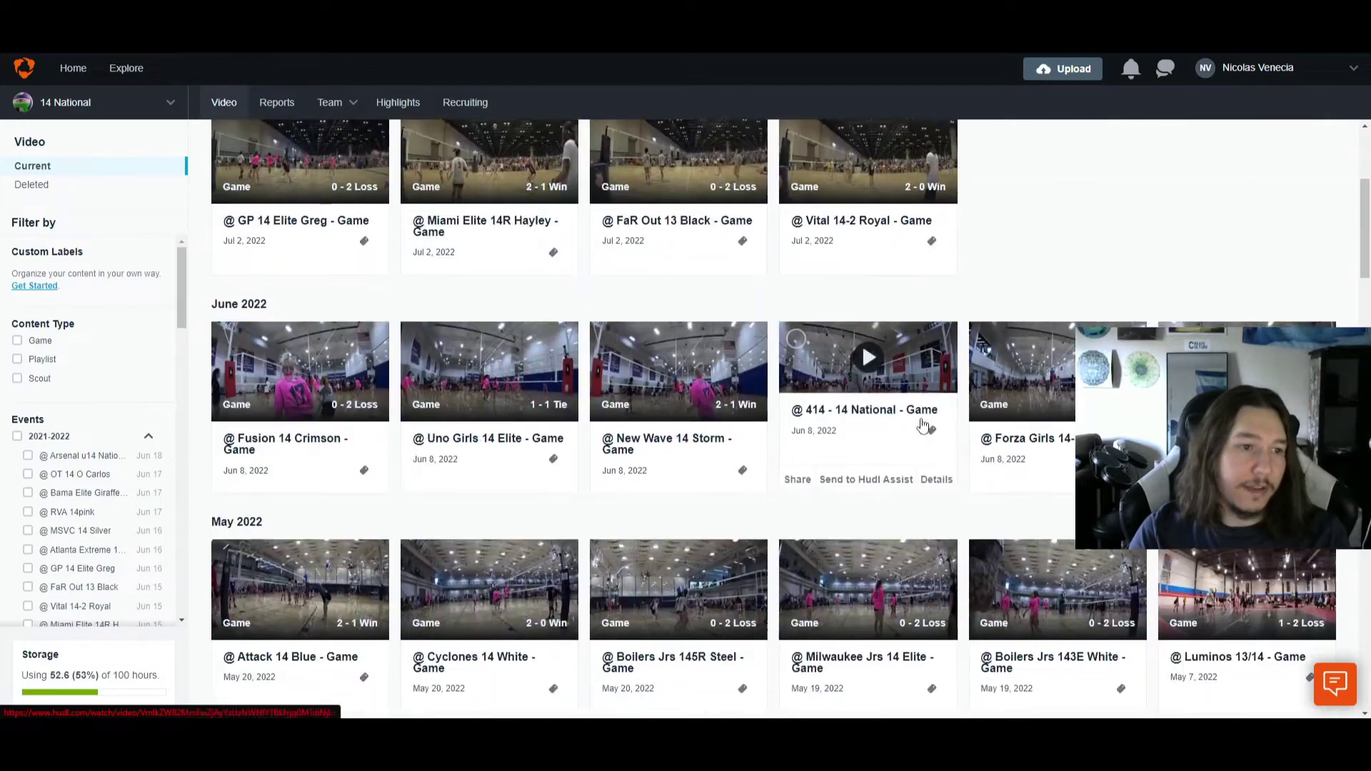
pyautogui.scroll(-20, 914, 433)
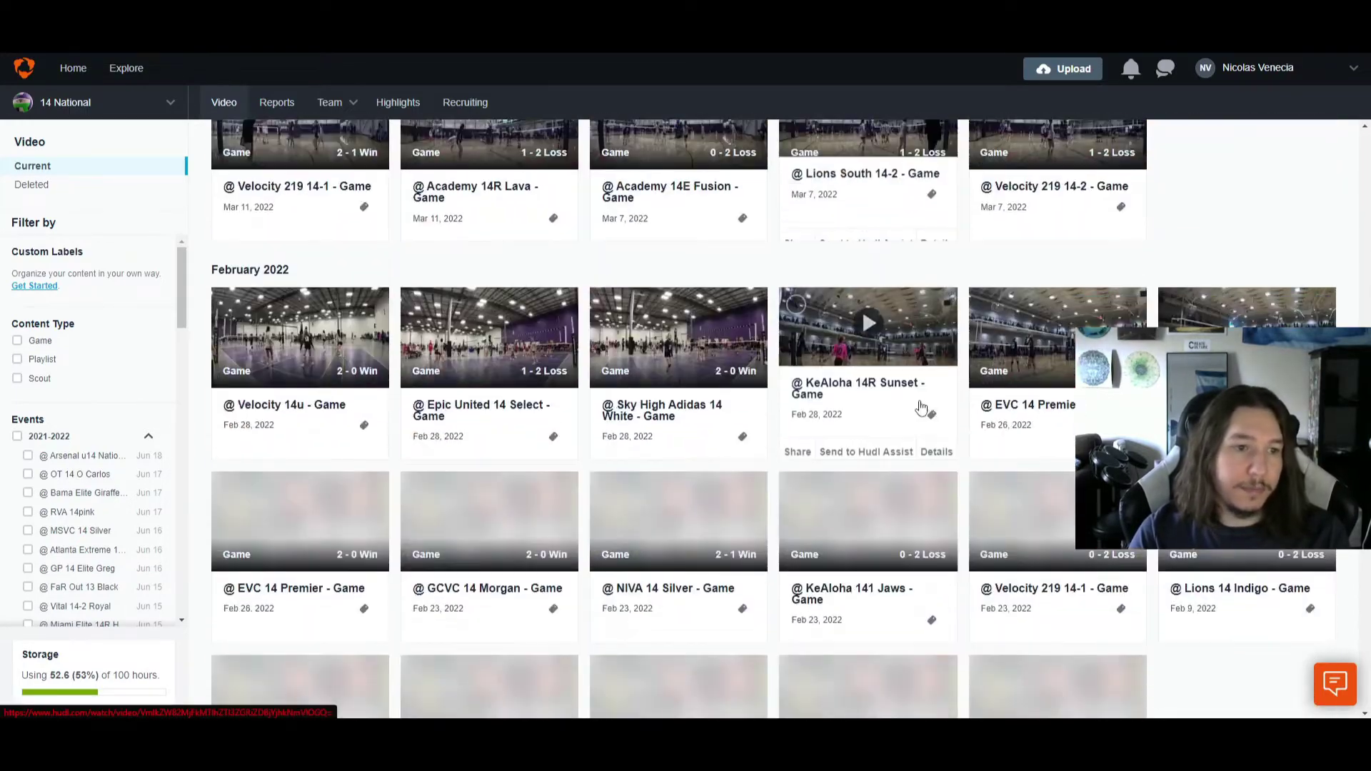
pyautogui.scroll(-8, 931, 419)
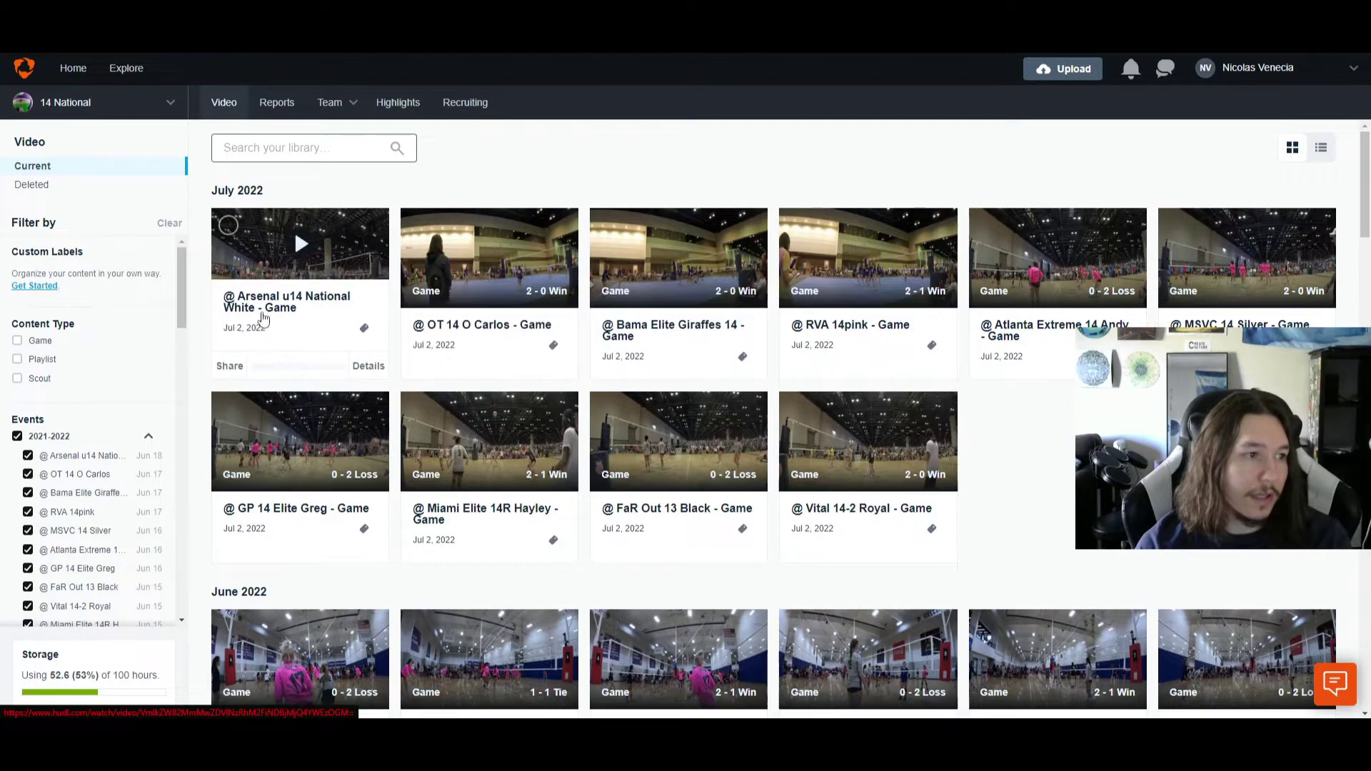
pyautogui.click(482, 305)
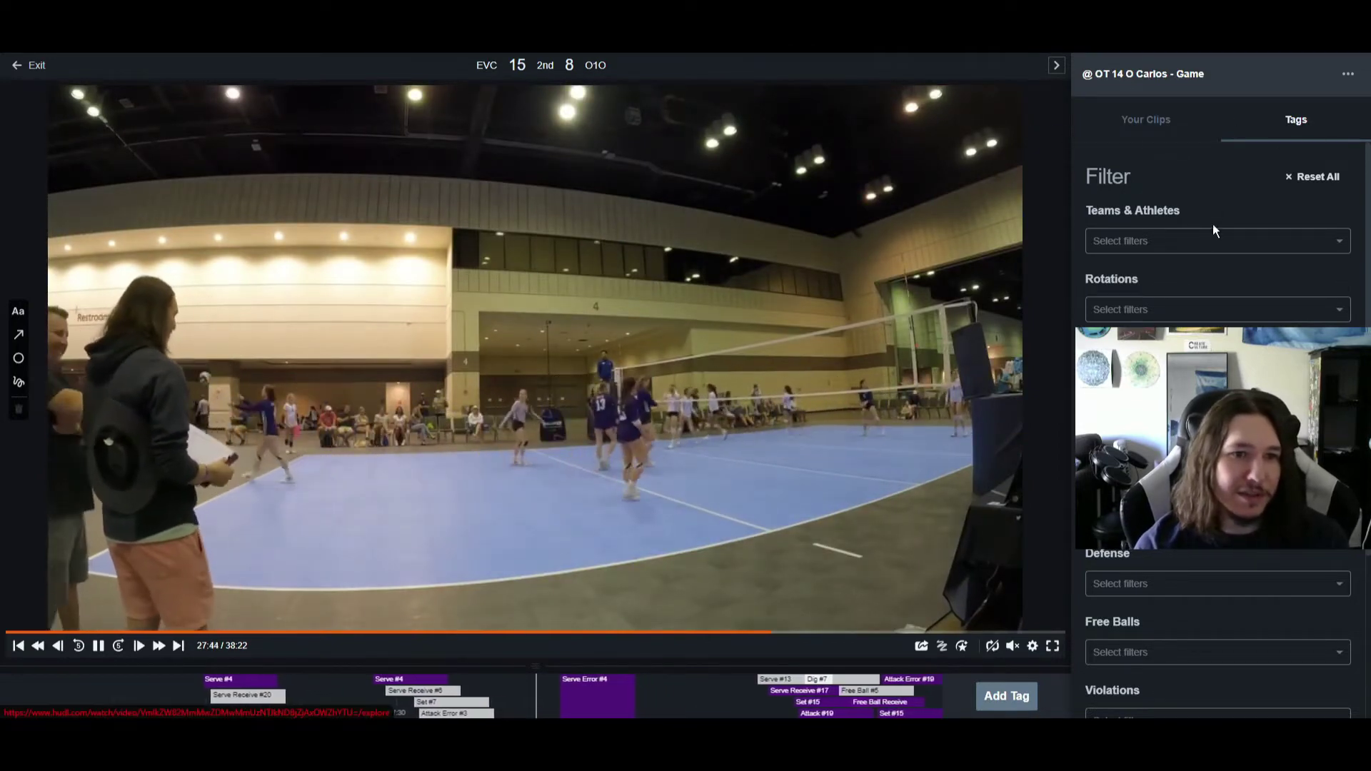
# Filter the game's tags to athlete #3 and skip through that player's tagged moments.
pyautogui.click(1193, 243)
pyautogui.click(1162, 286)
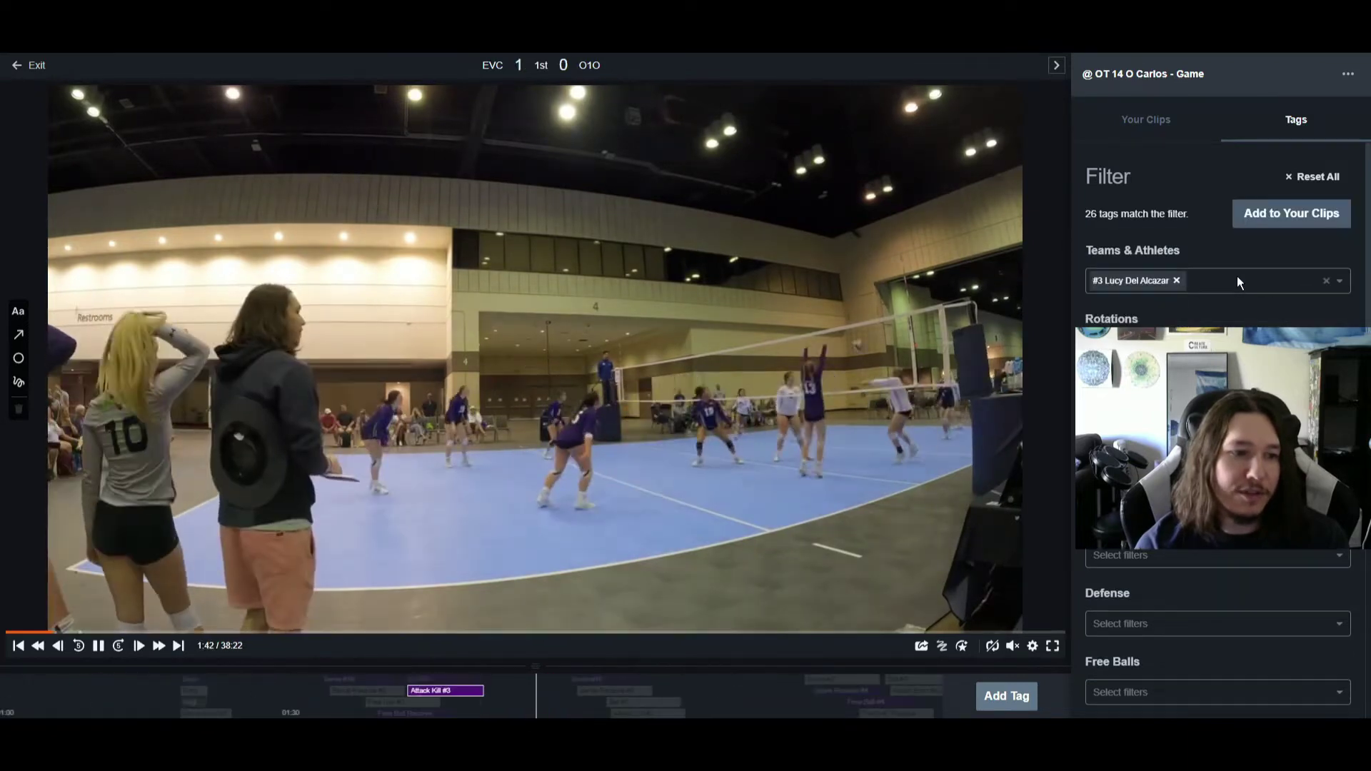
pyautogui.click(542, 700)
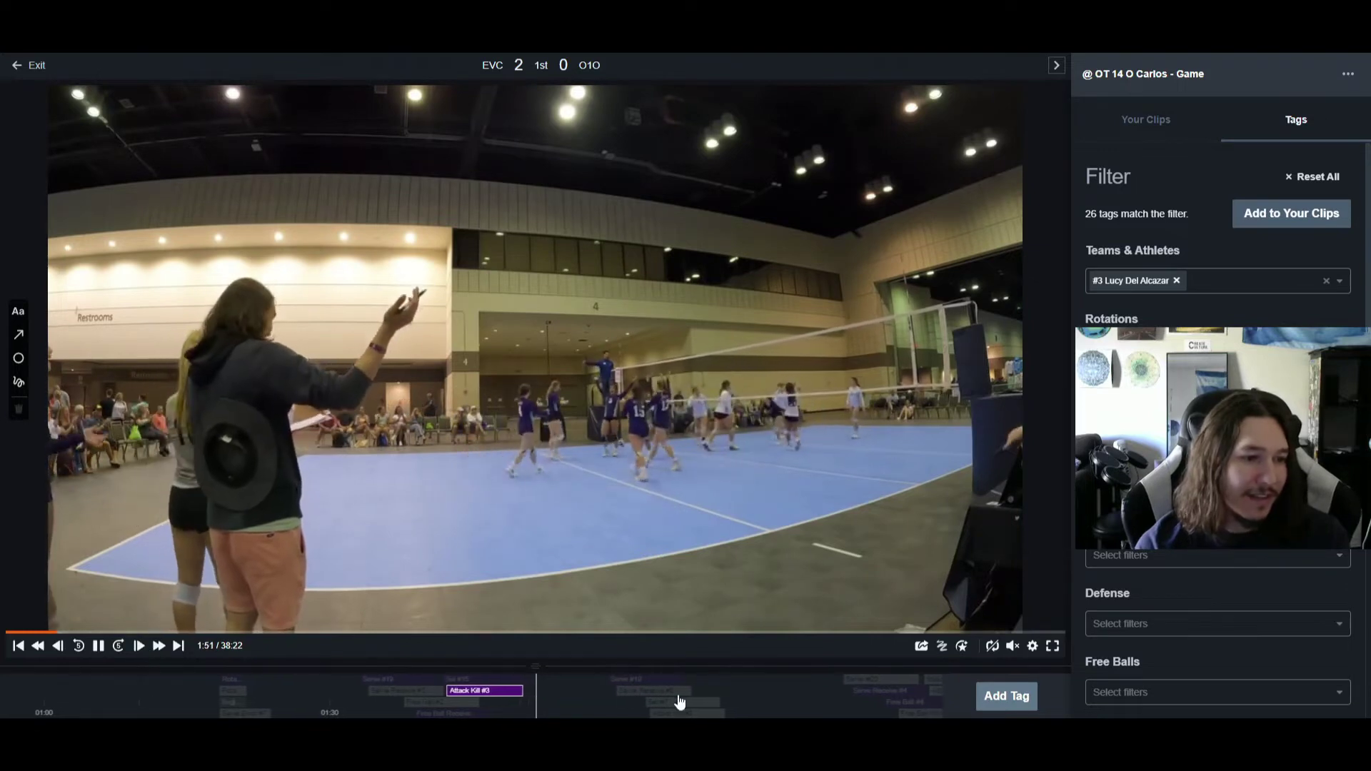
pyautogui.click(179, 646)
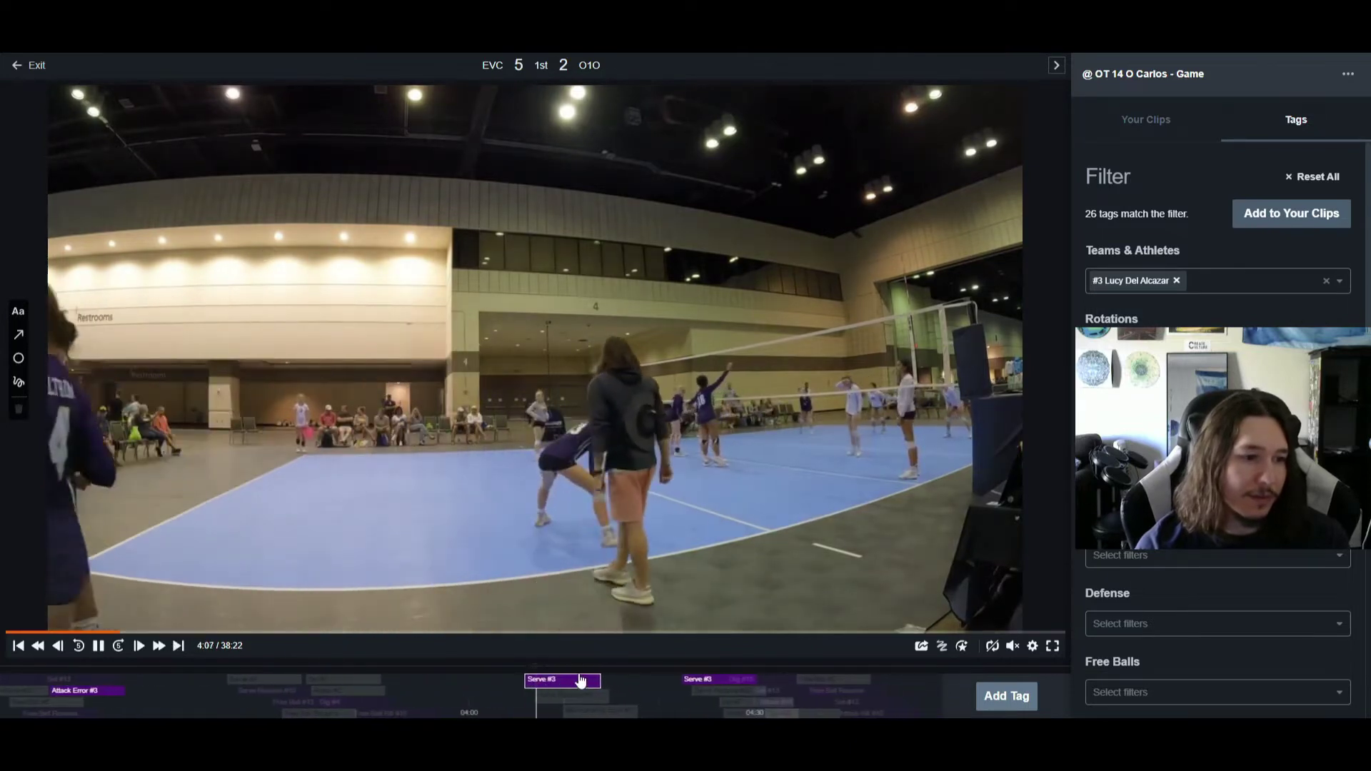
pyautogui.click(178, 646)
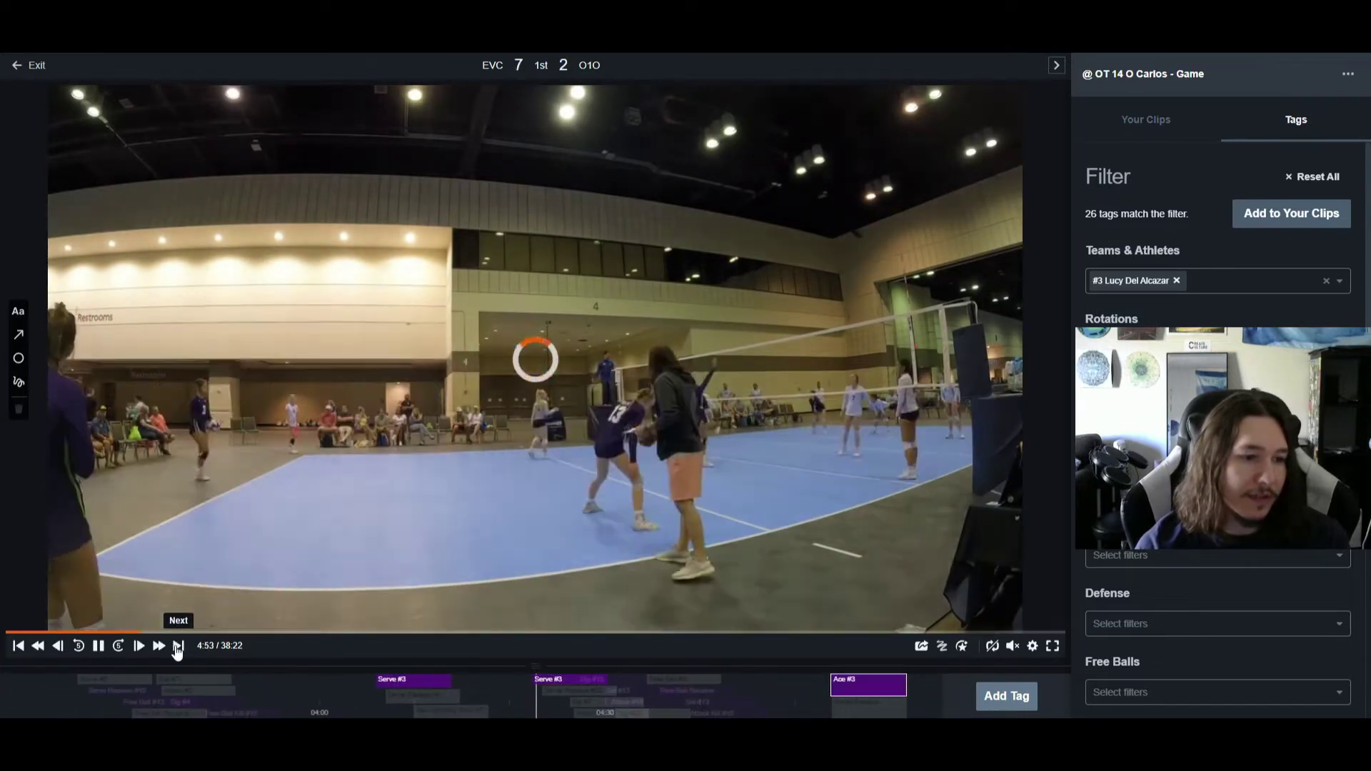
pyautogui.click(177, 646)
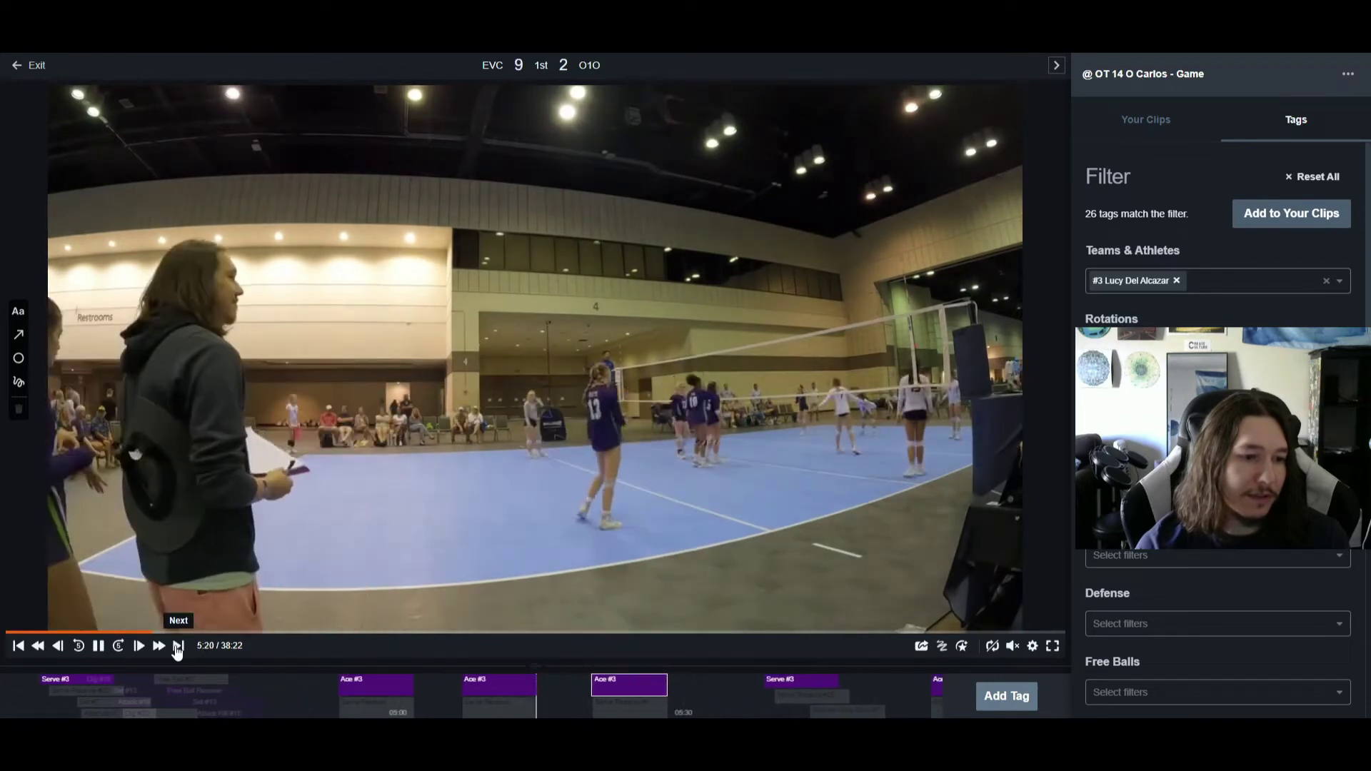
pyautogui.click(178, 647)
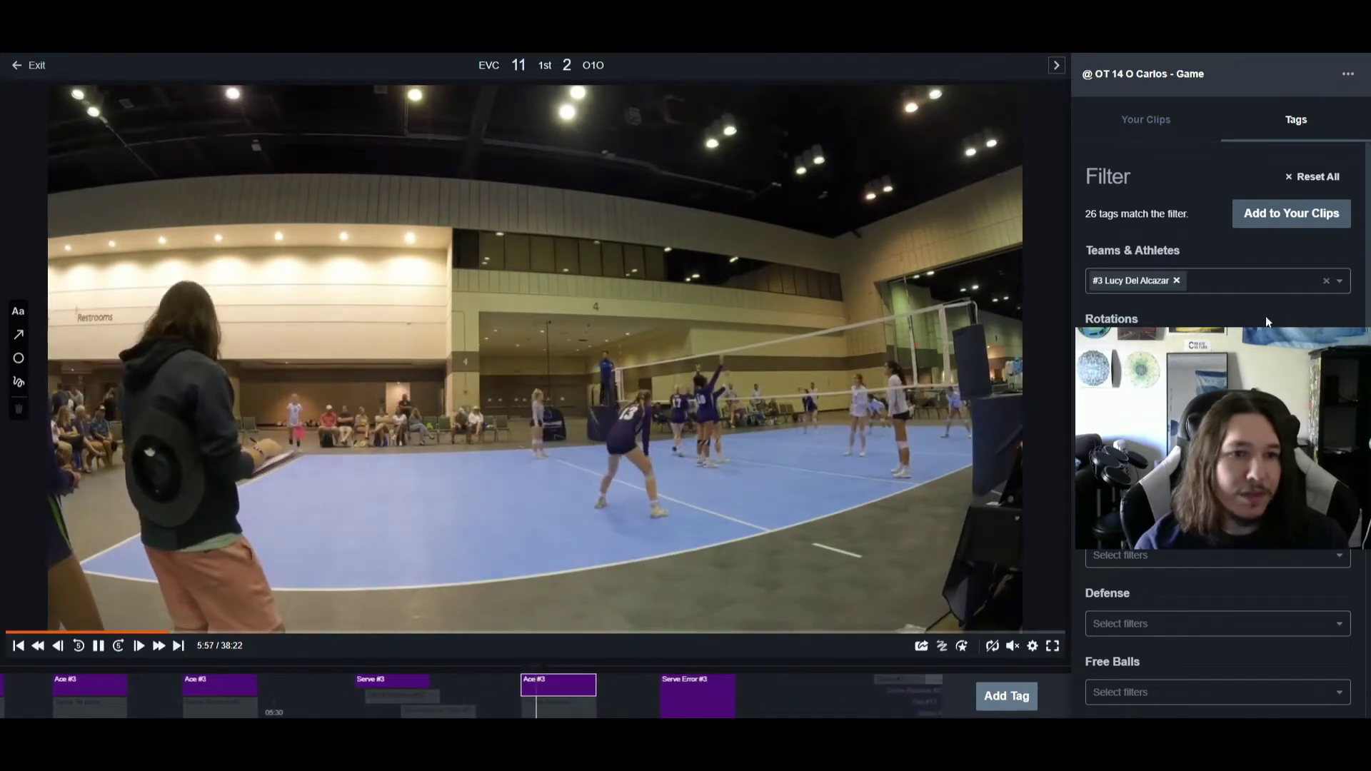
# Replace the athlete filter with the serve receive filter 3 - Perfect pass, view the matching moments and clear the filter.
pyautogui.click(1177, 279)
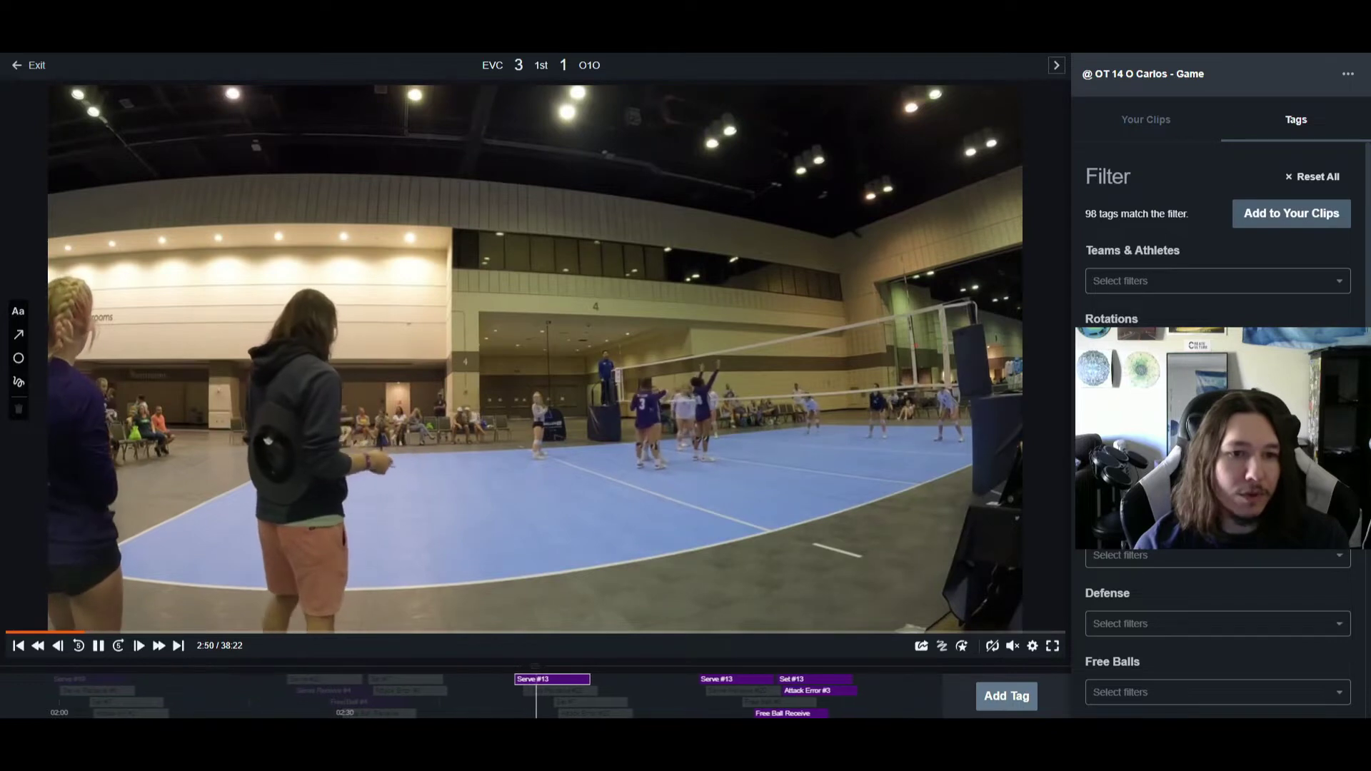
pyautogui.click(1214, 349)
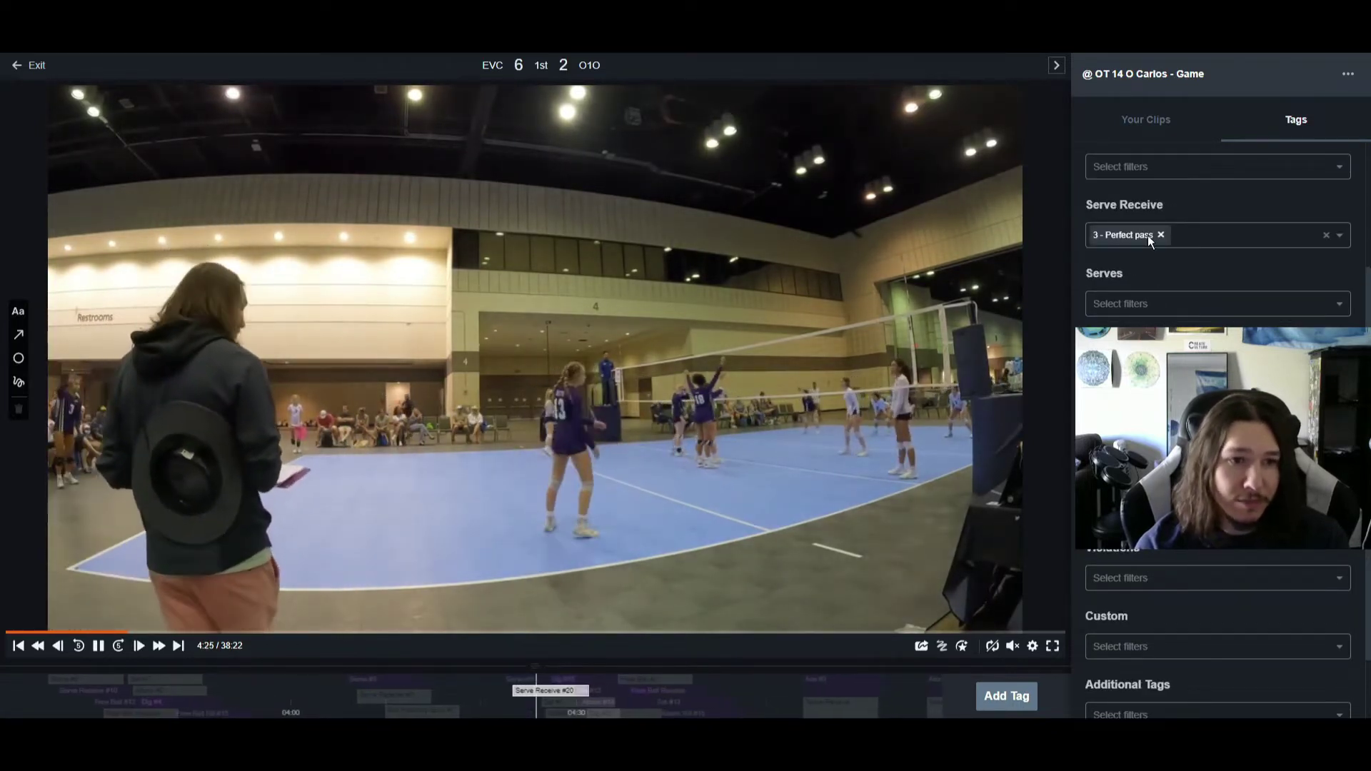
pyautogui.scroll(-1, 1201, 645)
pyautogui.scroll(3, 1164, 564)
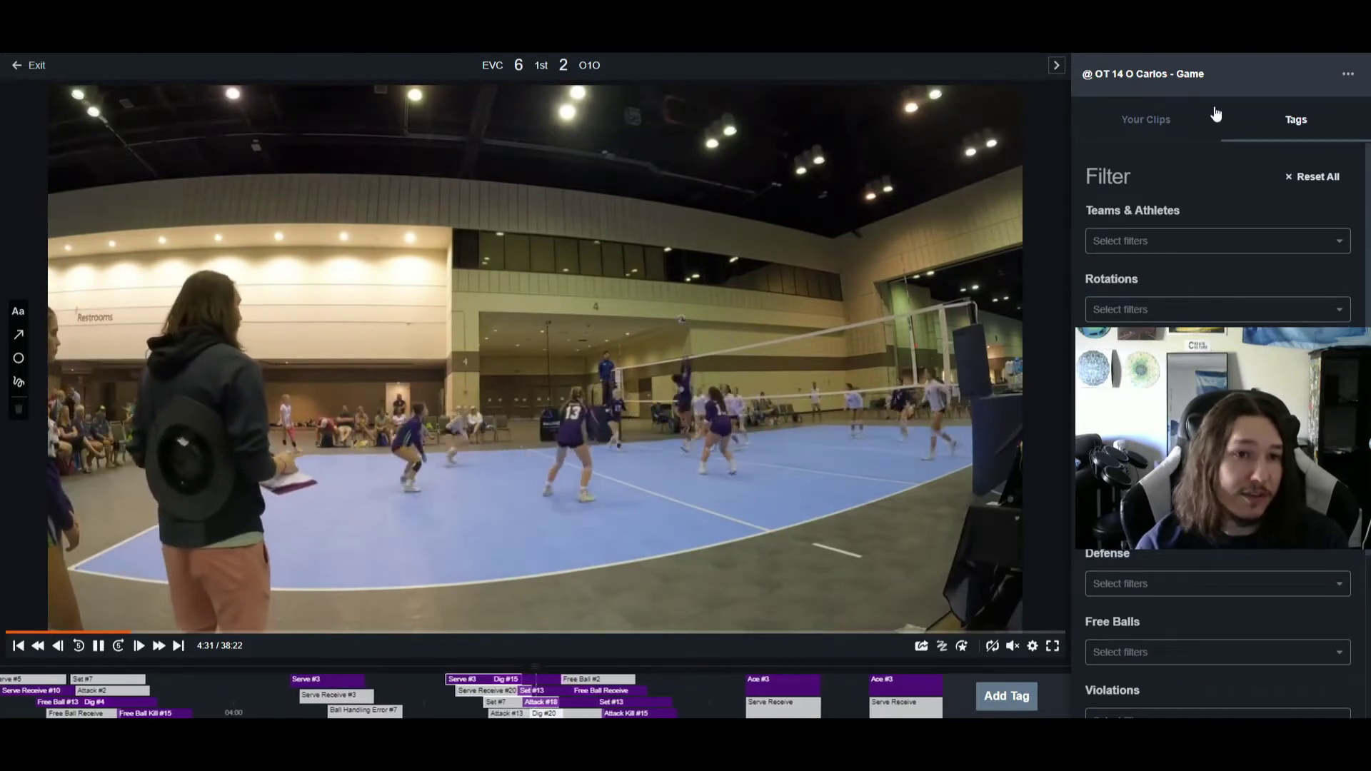
# Create a clip of the attack kill by #15, with the game paused at about 4:45.
pyautogui.click(1147, 120)
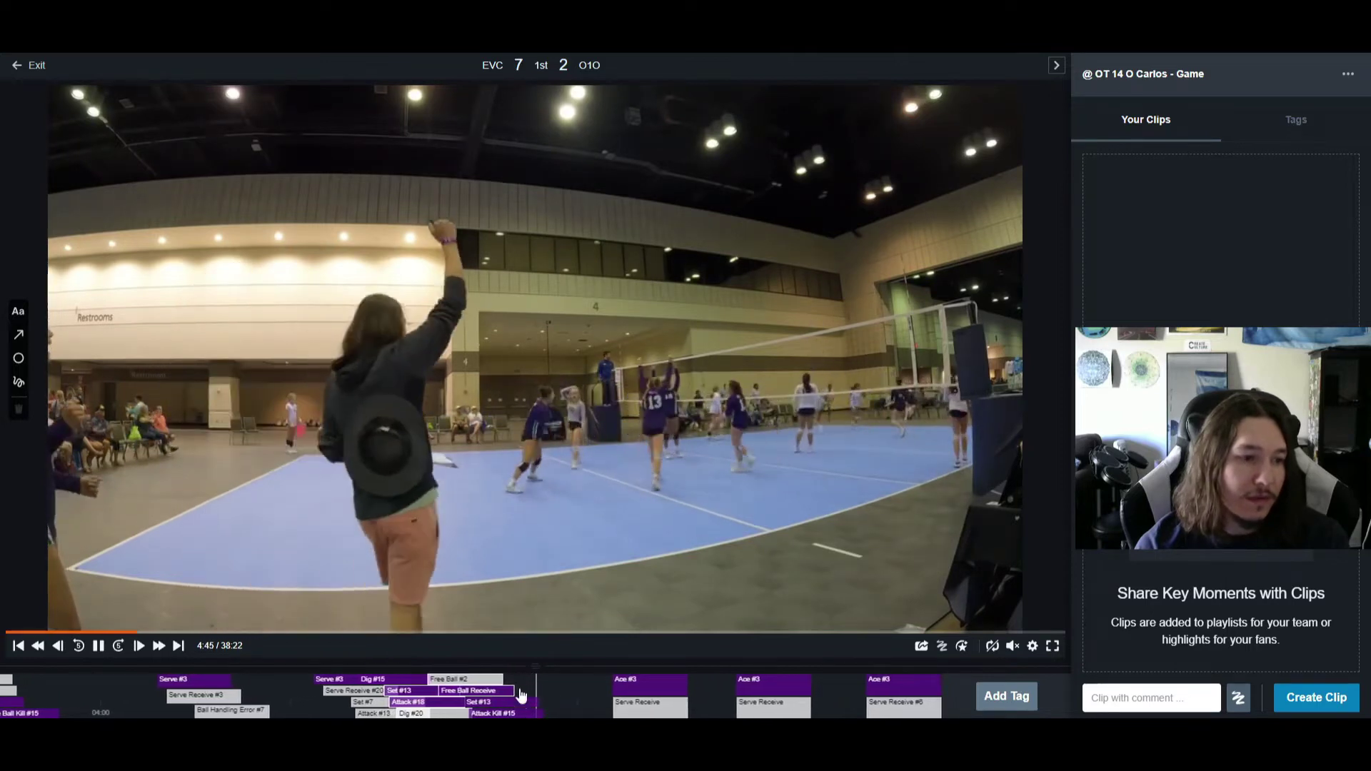
pyautogui.click(378, 468)
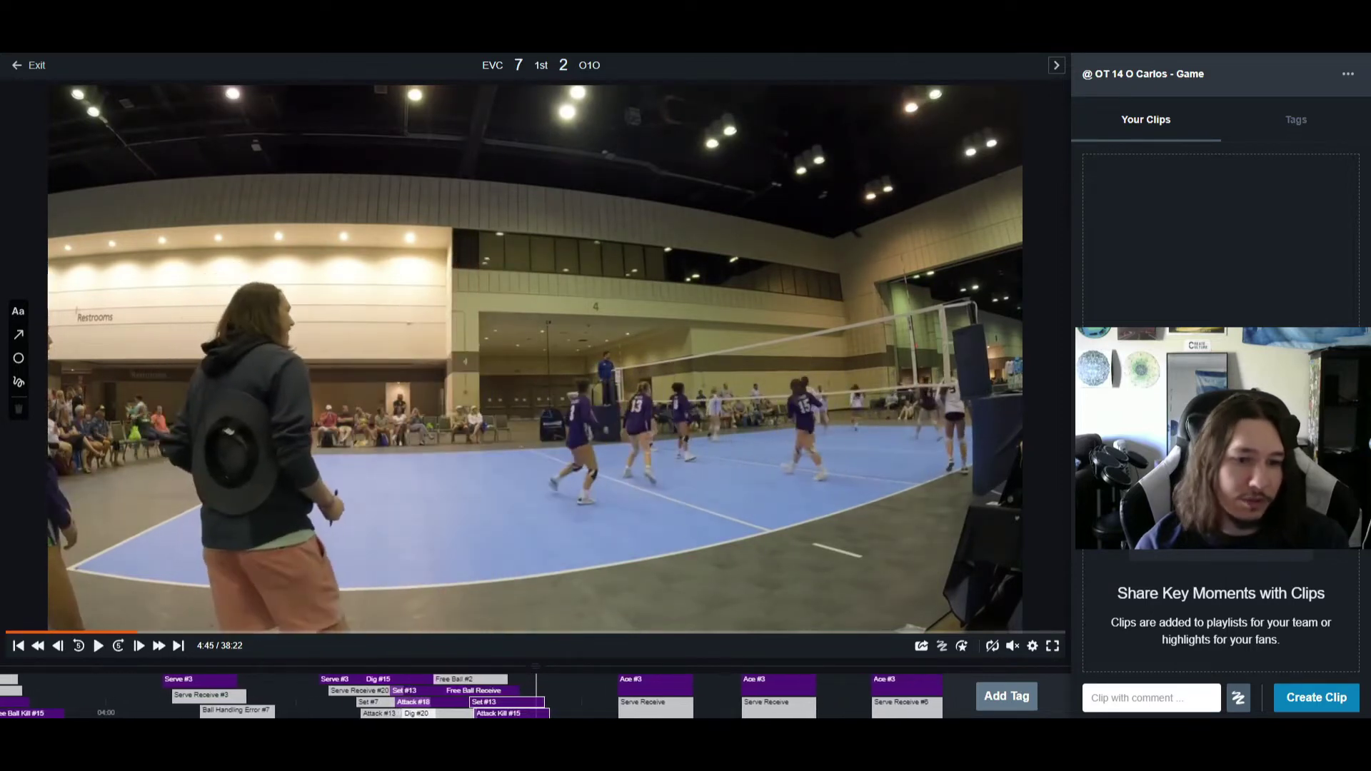
pyautogui.click(1313, 698)
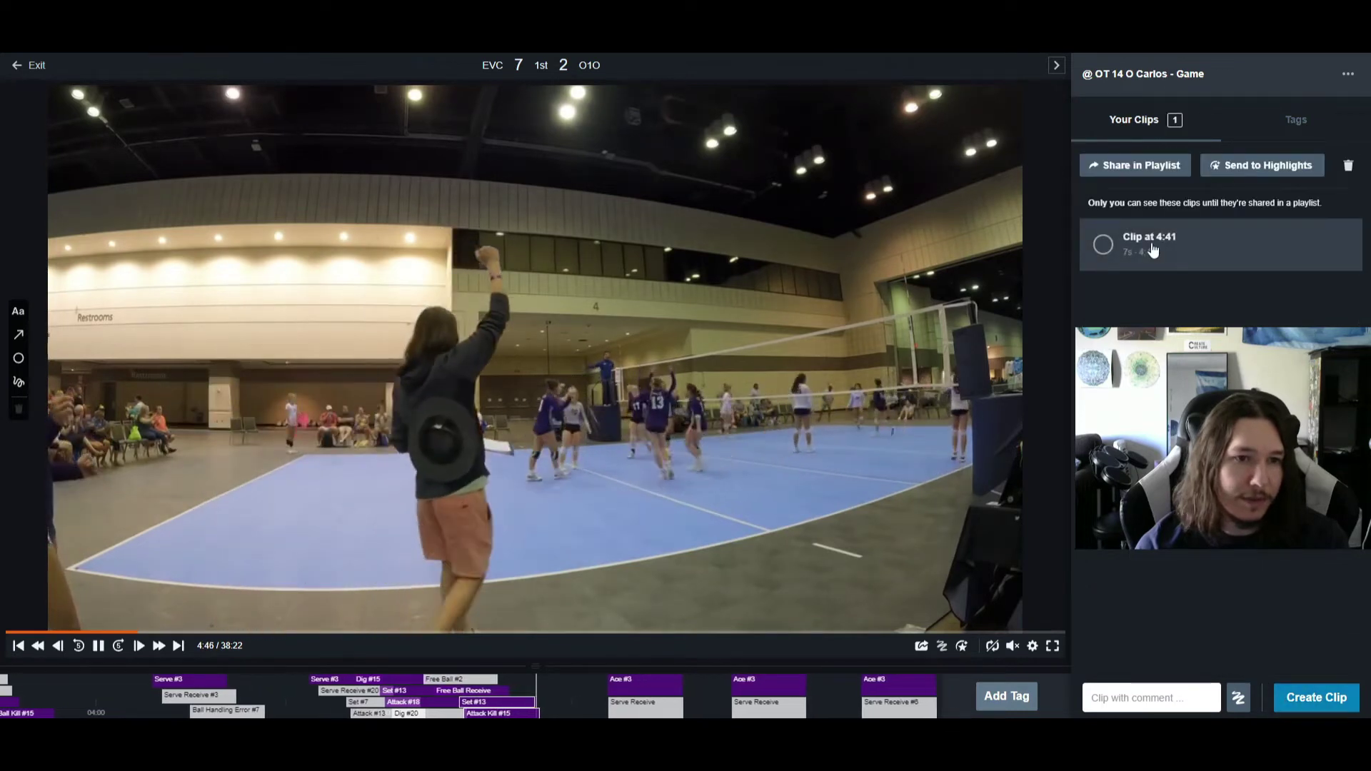
# Edit the new clip so that it starts earlier, at 4:38, and play it back.
pyautogui.click(1187, 254)
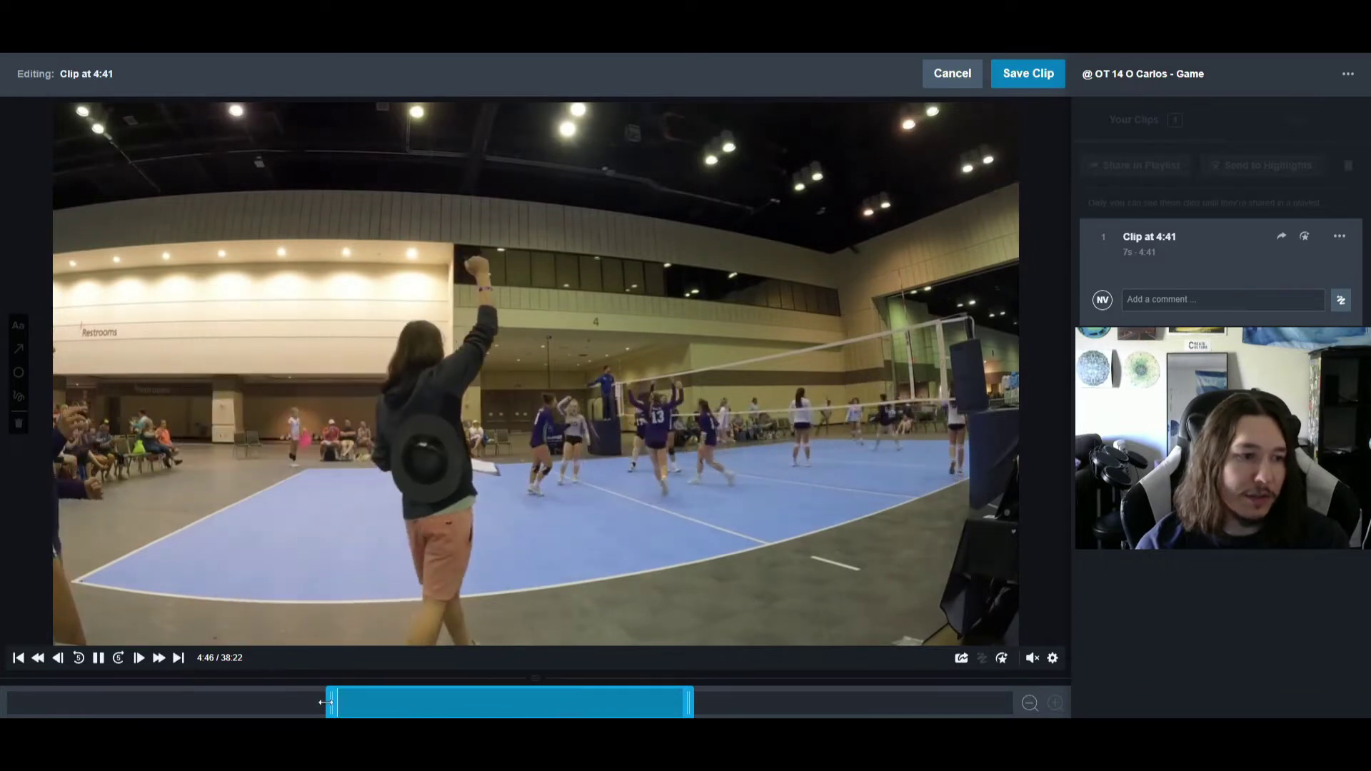
pyautogui.moveTo(206, 706); pyautogui.dragTo(205, 707)
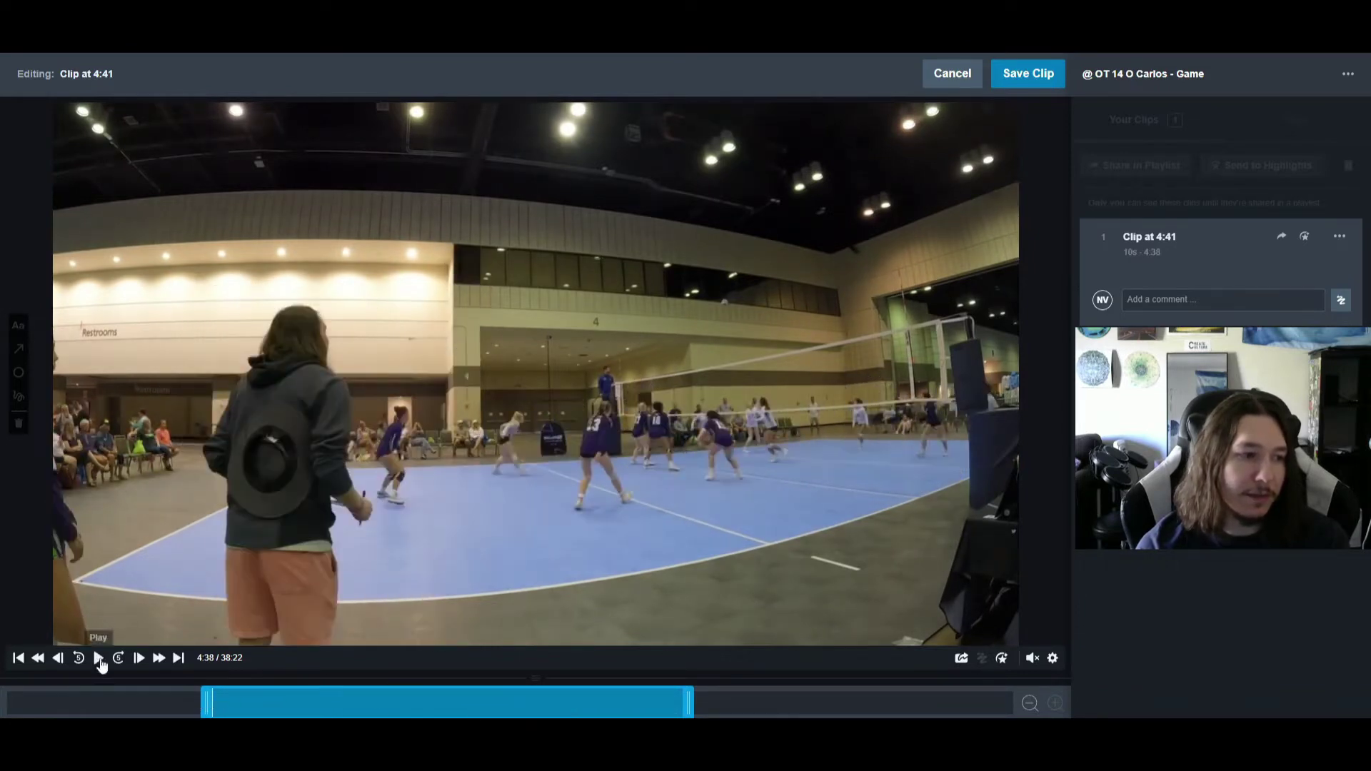
pyautogui.click(100, 659)
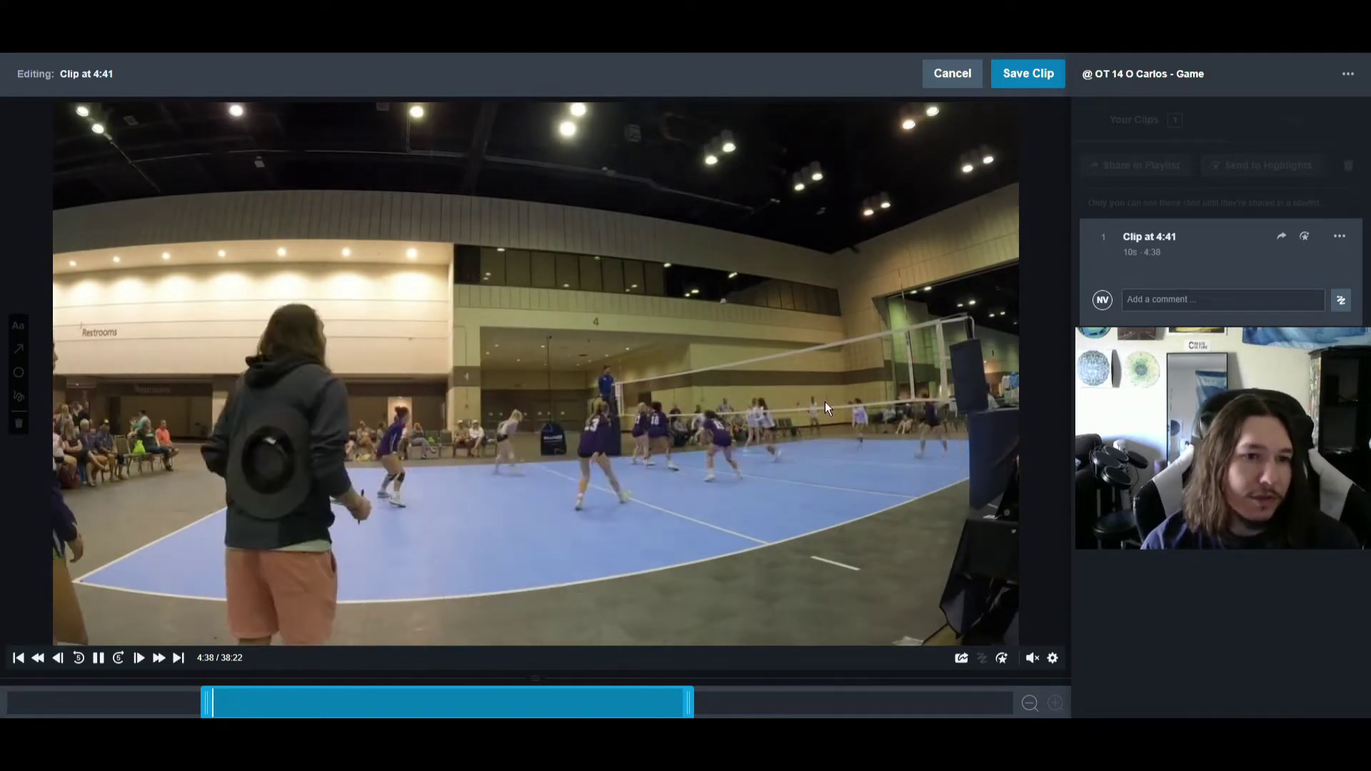
# Rename the clip with the player's first name followed by "Kill".
pyautogui.click(1244, 268)
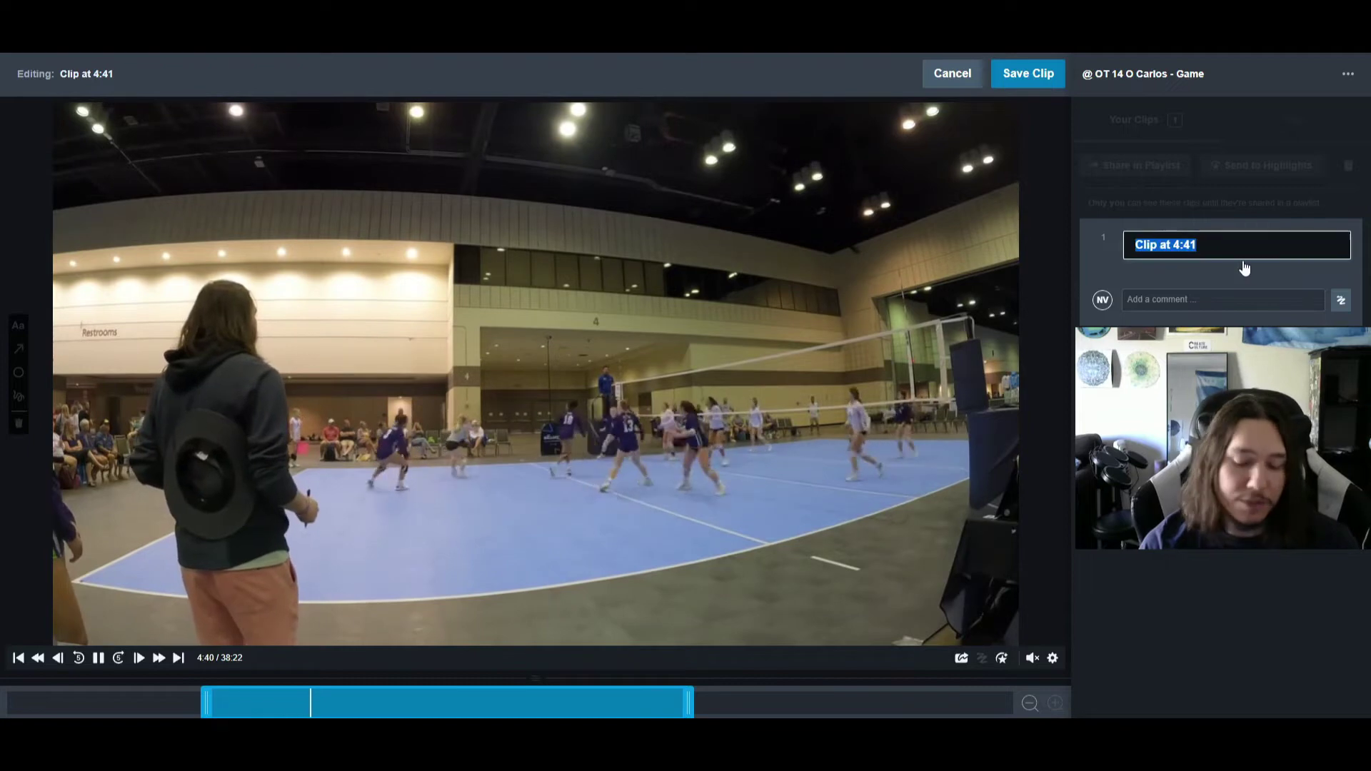
pyautogui.write('Skylar Kill')
pyautogui.press('Return')
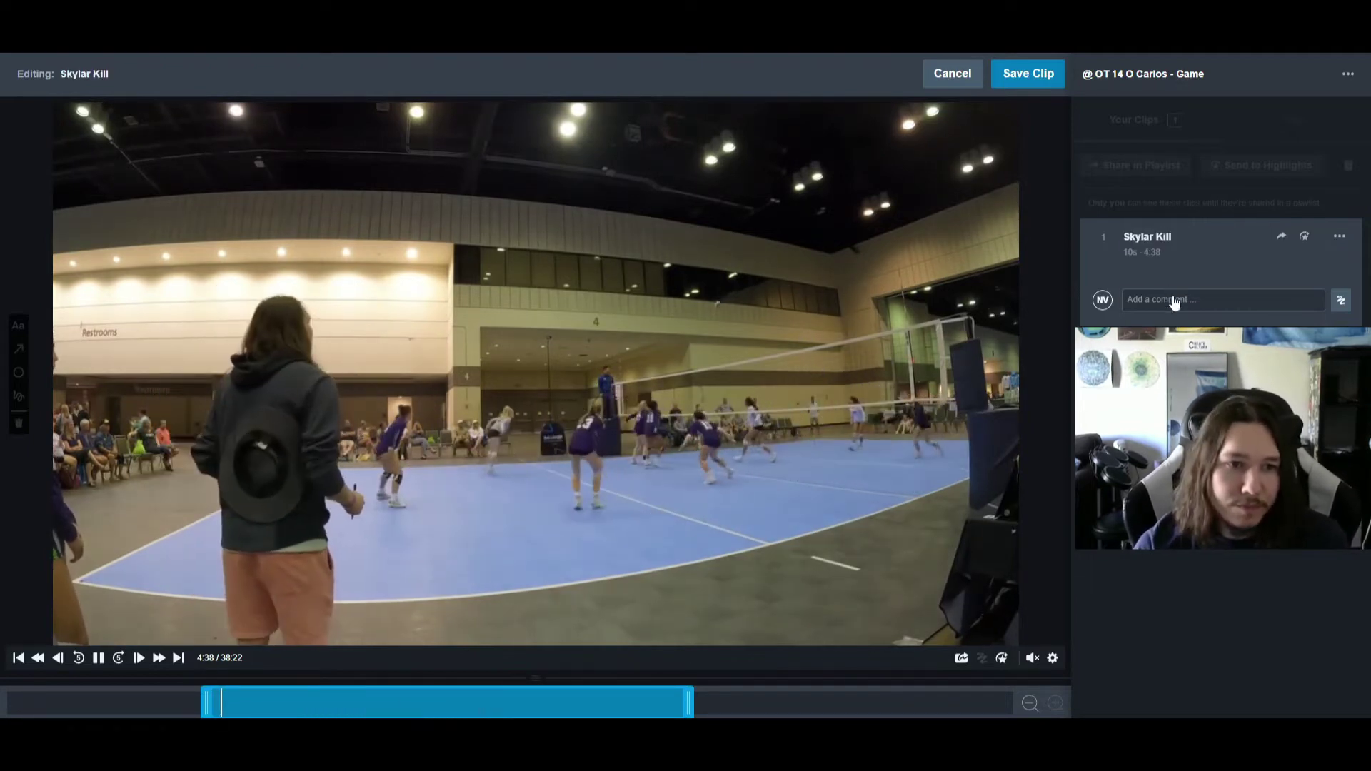
# Annotate the clip's frame at 4:42 with a freehand arc over the net and an arrow from the back court towards the net.
pyautogui.click(1174, 301)
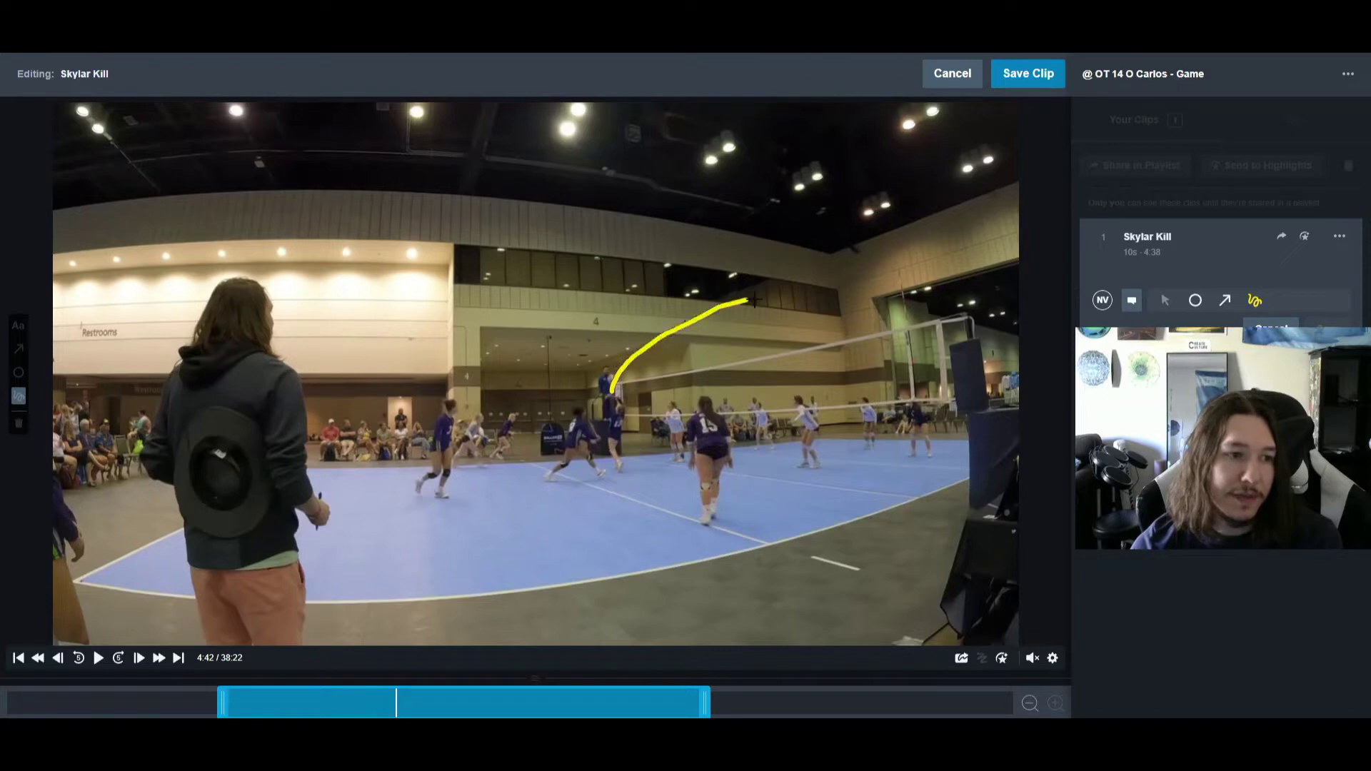
pyautogui.moveTo(842, 334); pyautogui.dragTo(842, 336)
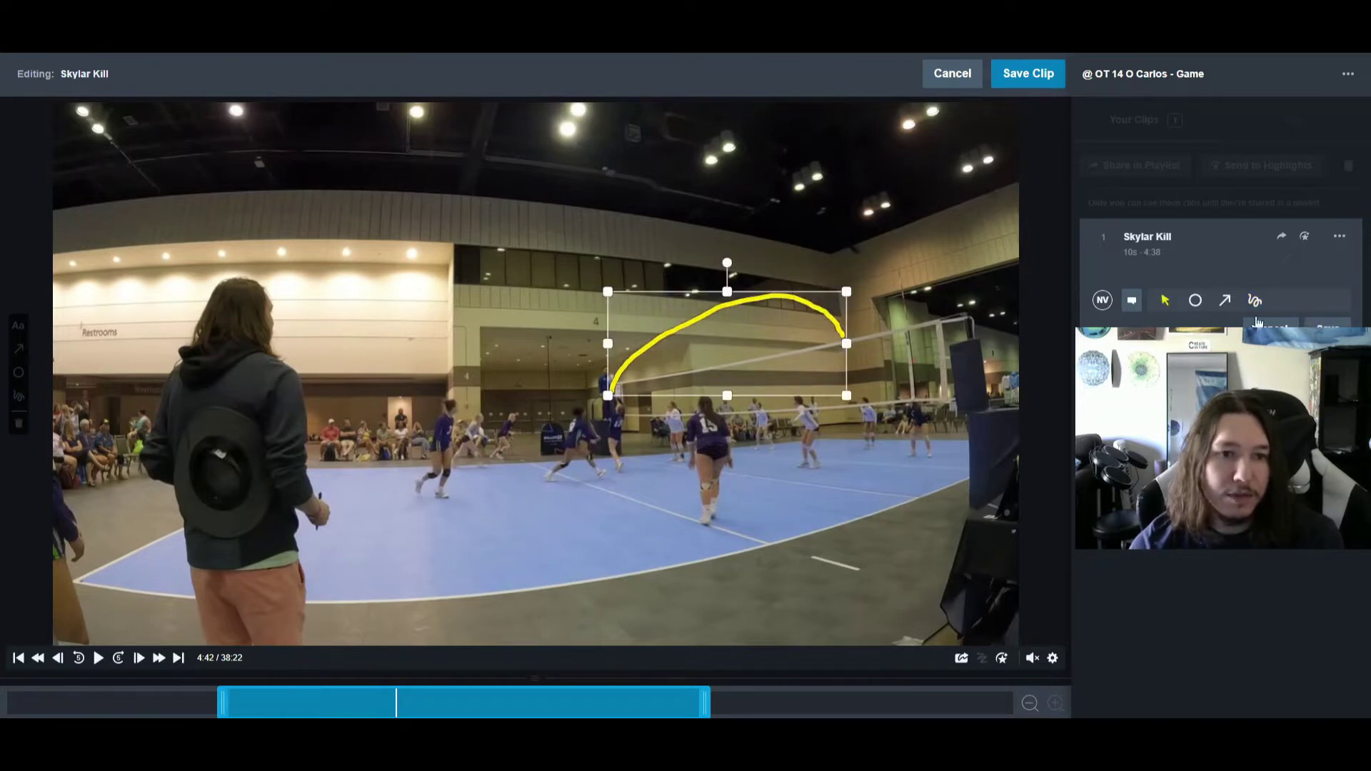
pyautogui.click(1226, 304)
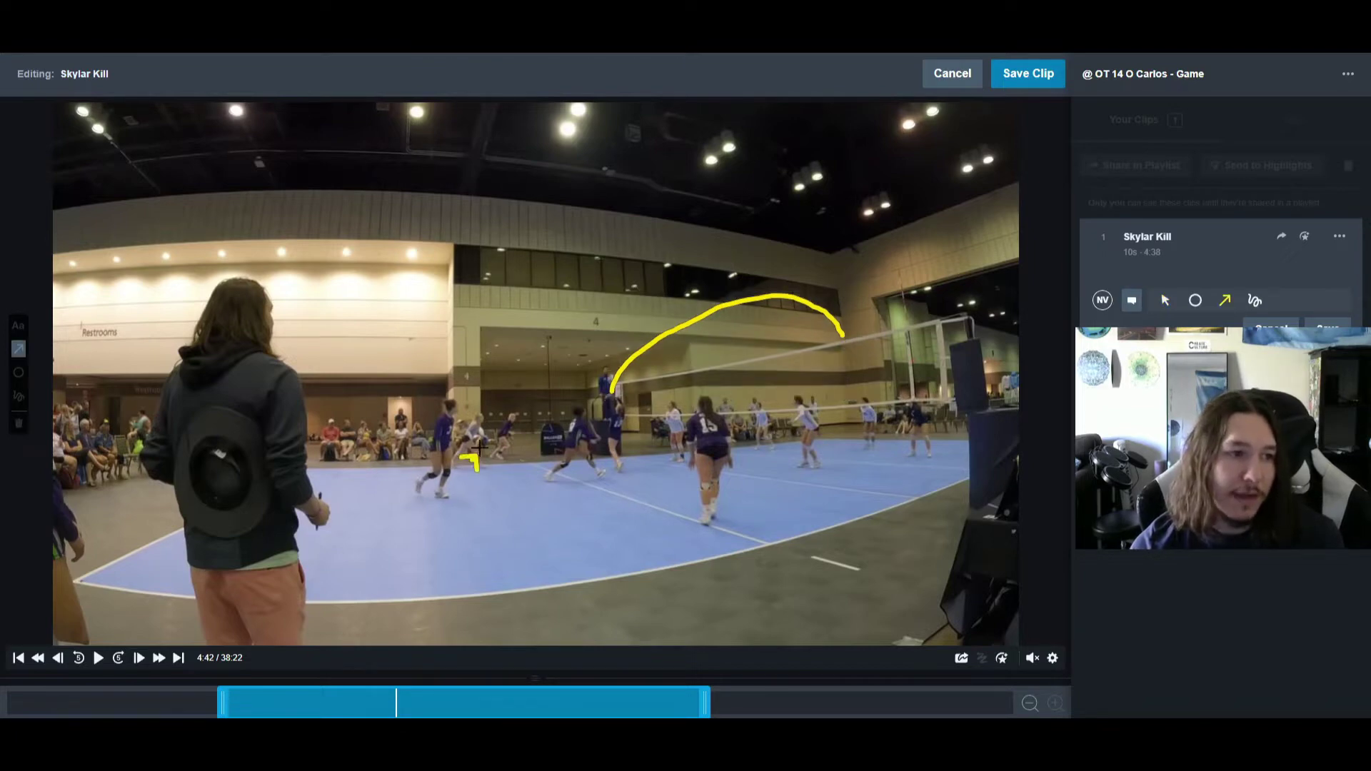
pyautogui.moveTo(573, 367); pyautogui.dragTo(589, 365)
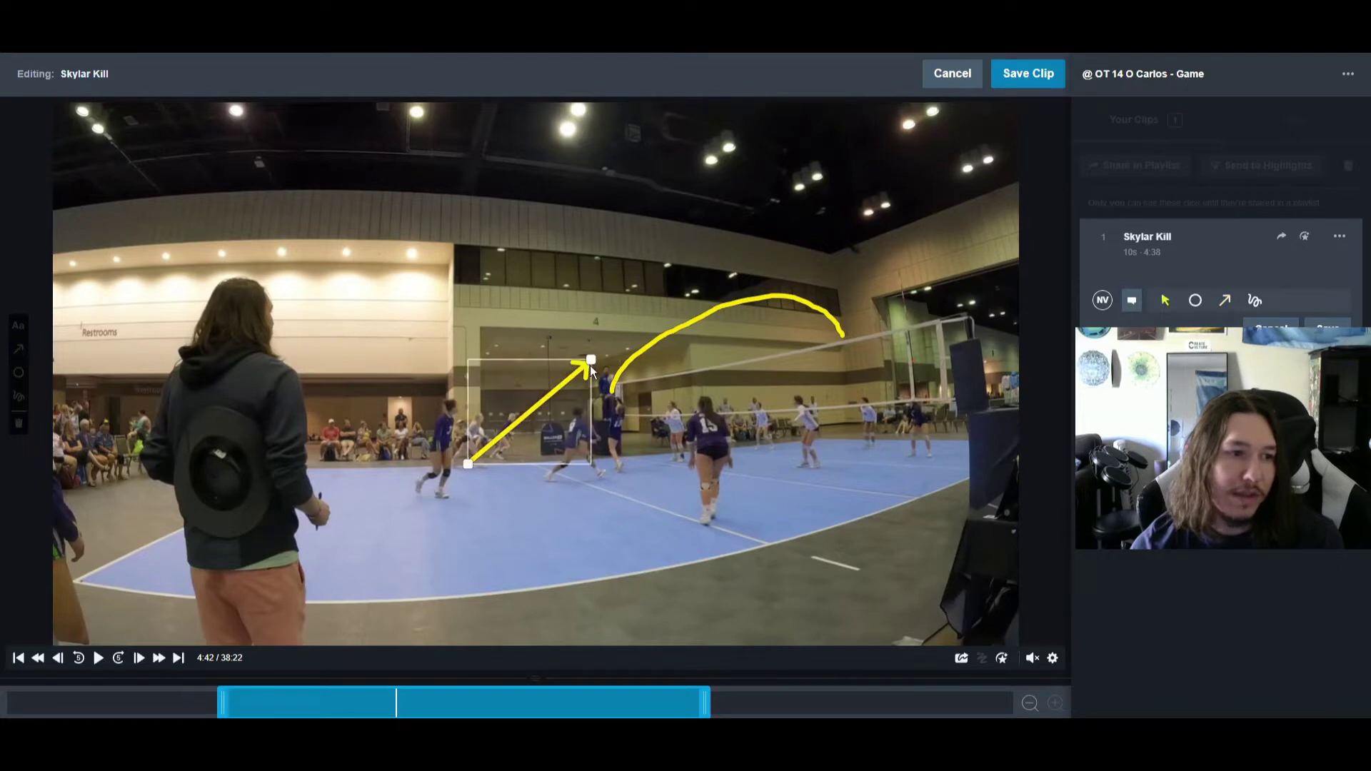
# Circle player #15 on the frame, reposition the arrow to start at the back-court player, and add the drawing to the clip.
pyautogui.click(1198, 305)
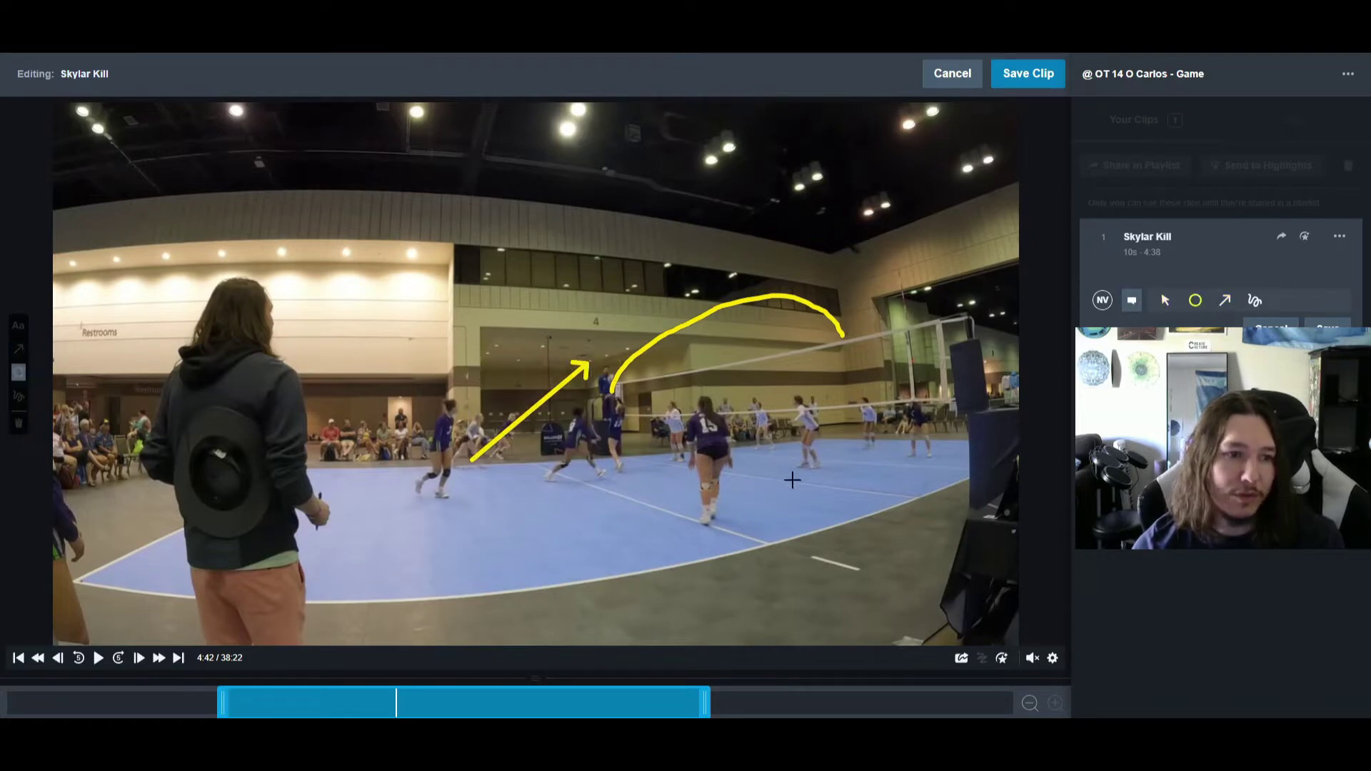
pyautogui.moveTo(718, 418)
pyautogui.mouseDown()
pyautogui.moveTo(782, 493)
pyautogui.moveTo(754, 457)
pyautogui.moveTo(709, 459)
pyautogui.moveTo(711, 484)
pyautogui.moveTo(709, 427)
pyautogui.mouseUp()
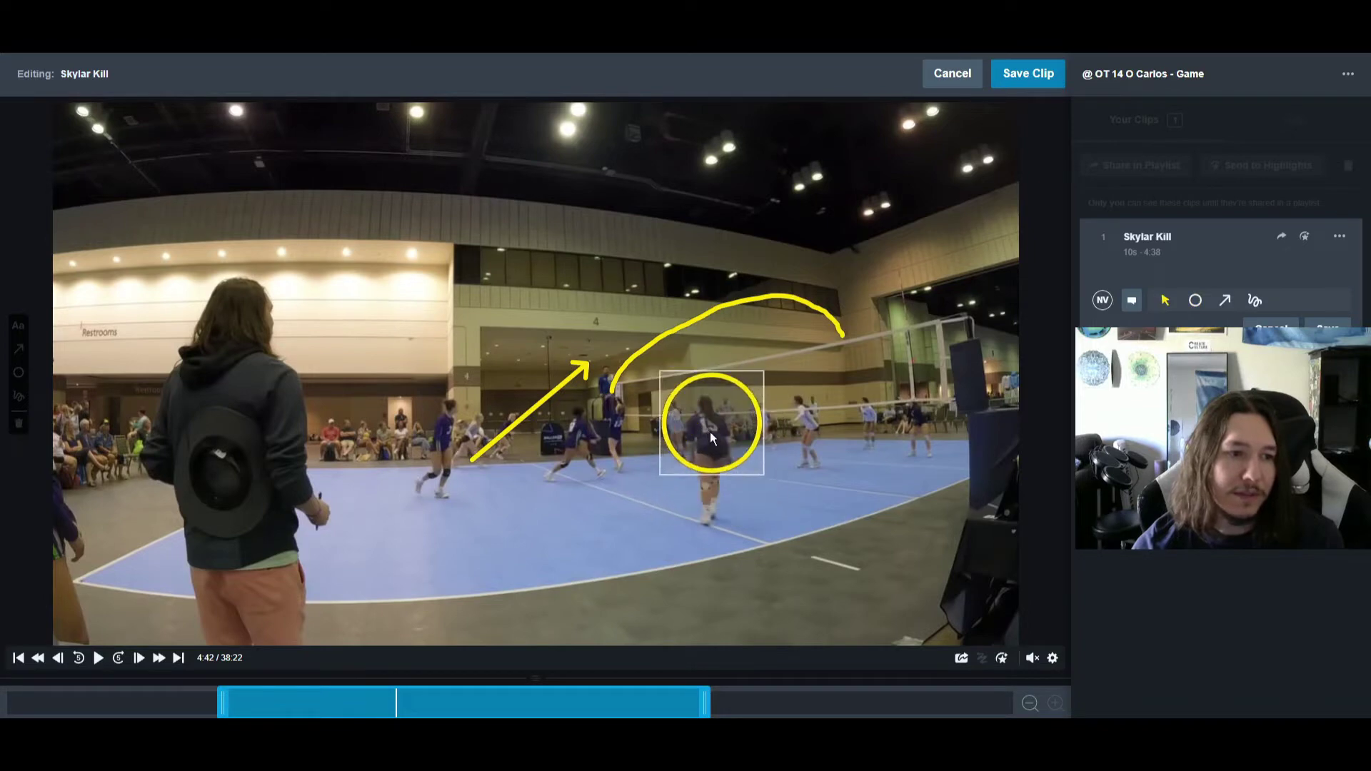
pyautogui.moveTo(585, 365); pyautogui.dragTo(546, 401)
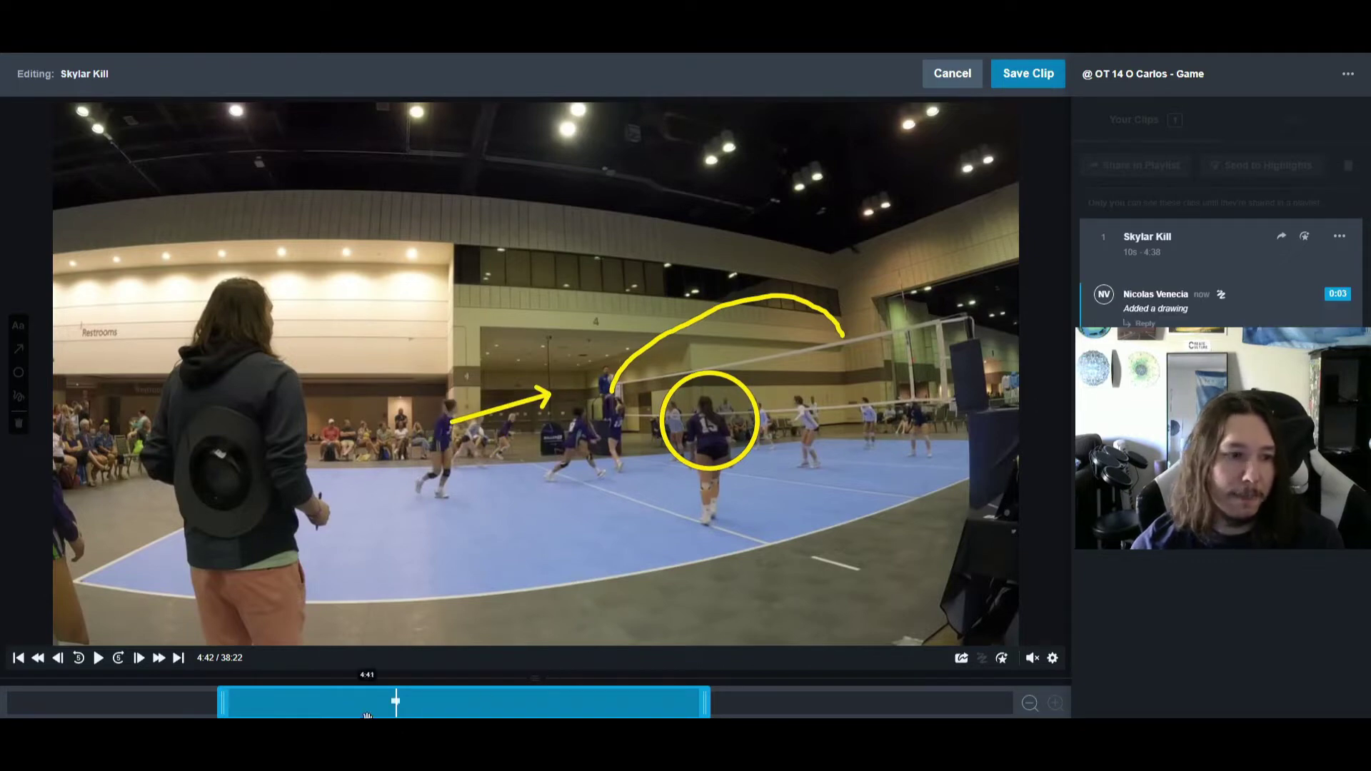
# Replay the clip from its start, through the pause at the drawing, to review the annotation.
pyautogui.click(224, 704)
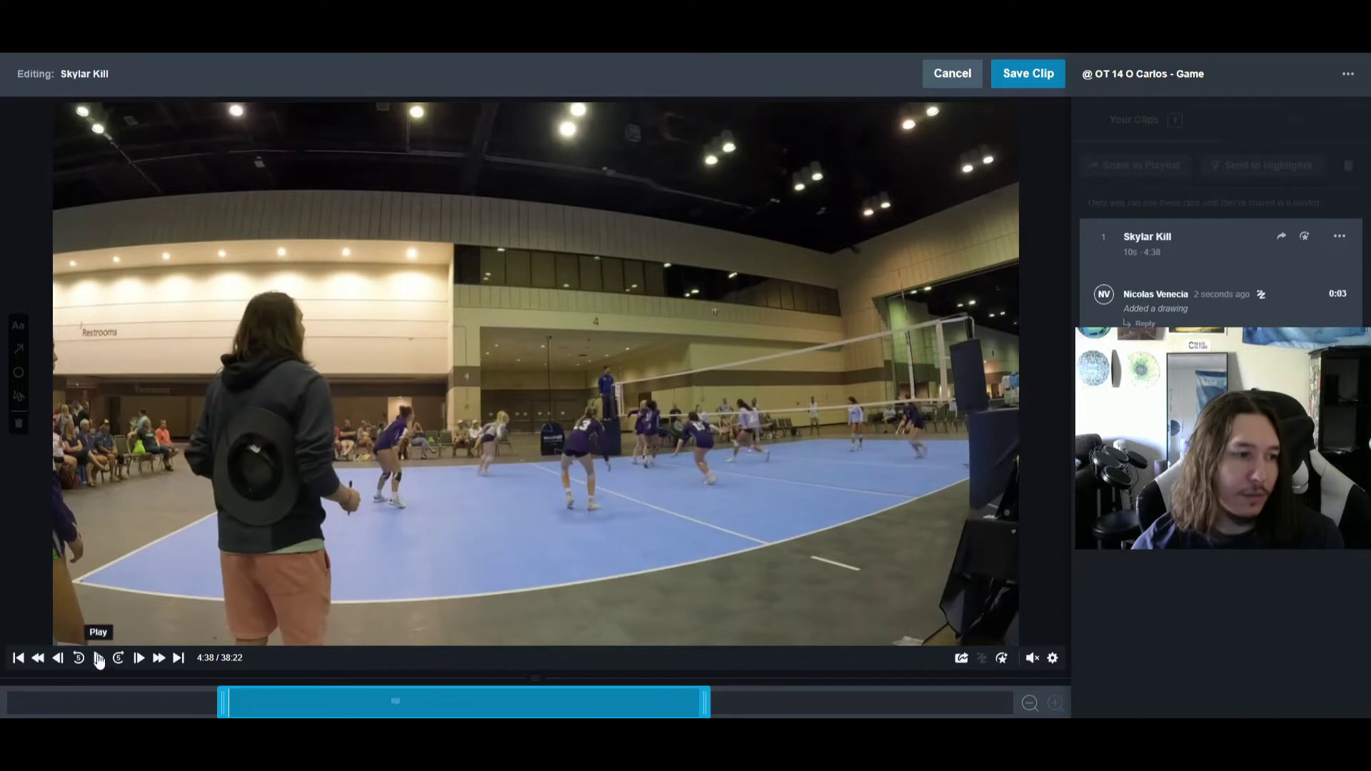
pyautogui.click(99, 657)
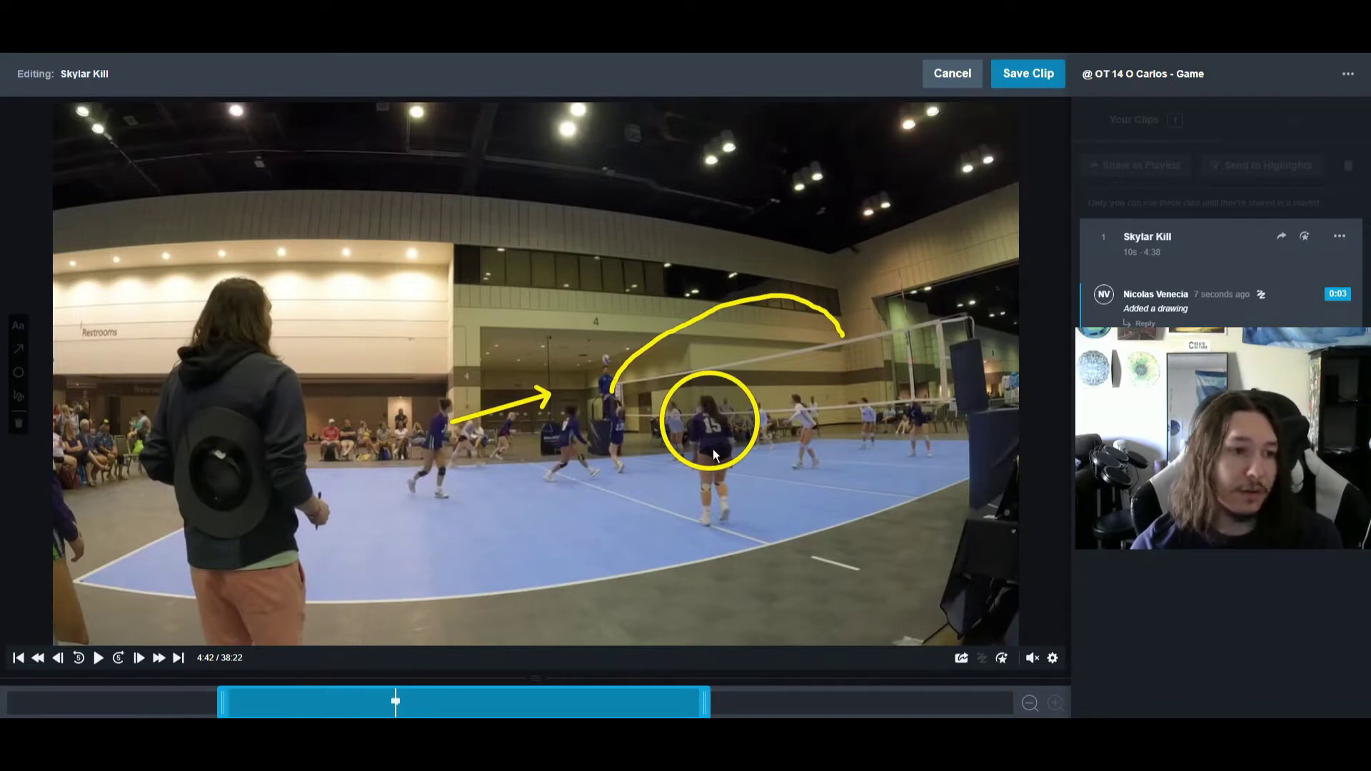
pyautogui.click(95, 658)
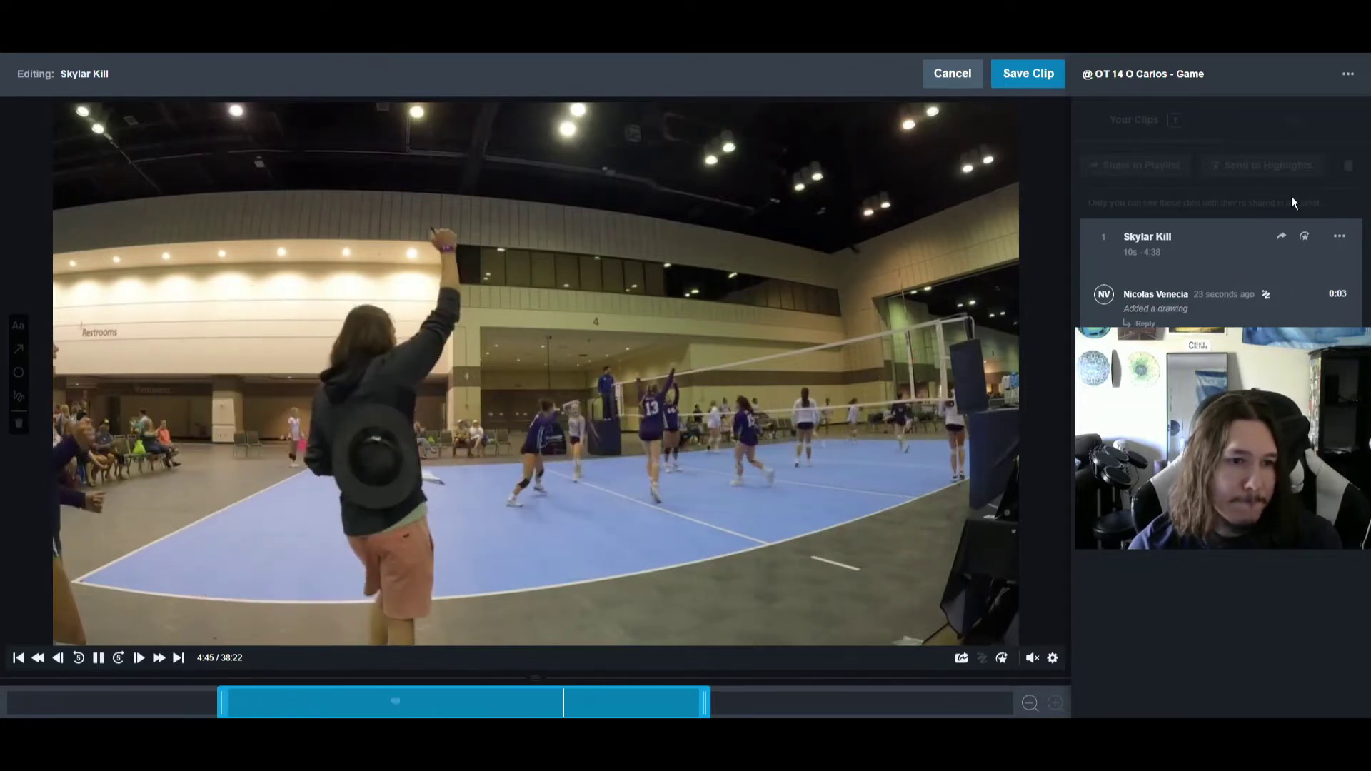
pyautogui.press('space')
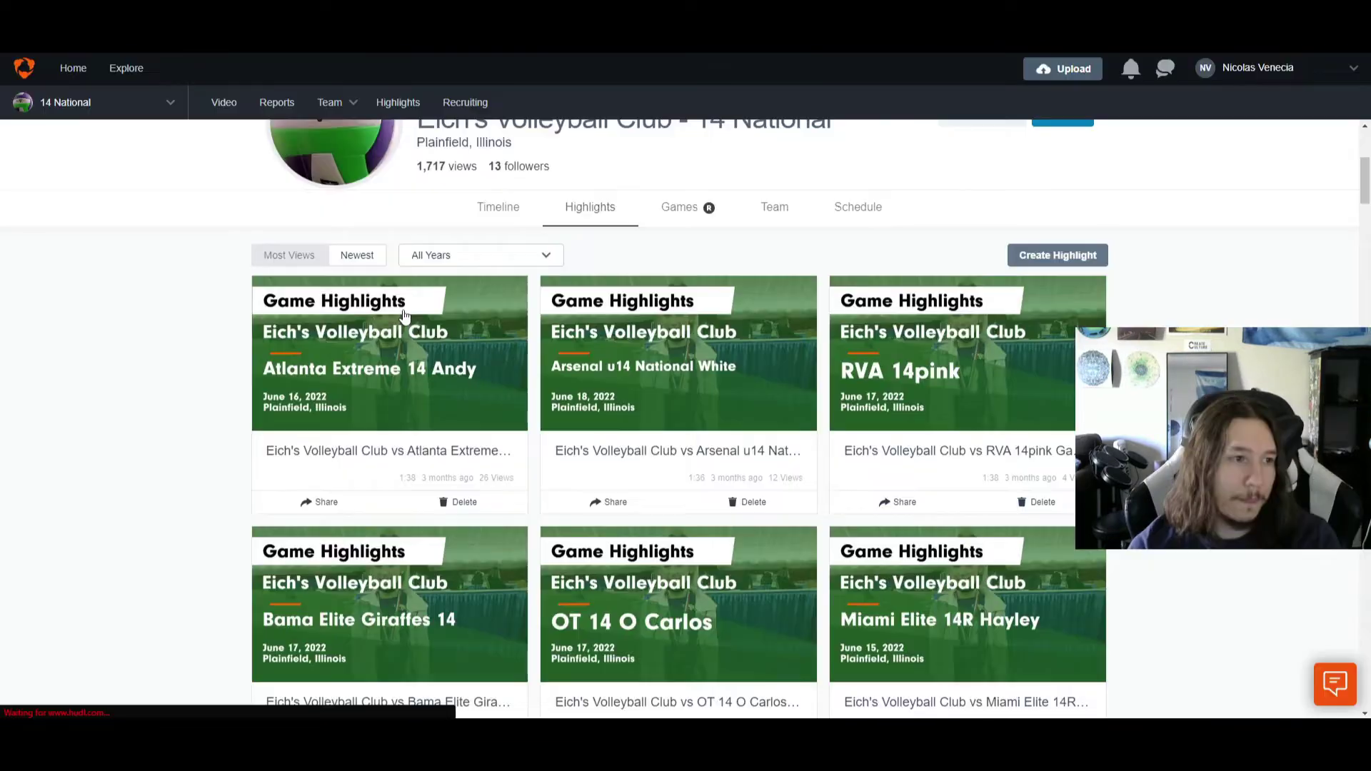
# Open the Atlanta Extreme 14 Andy video from the team's highlights and play it with sound.
pyautogui.click(421, 432)
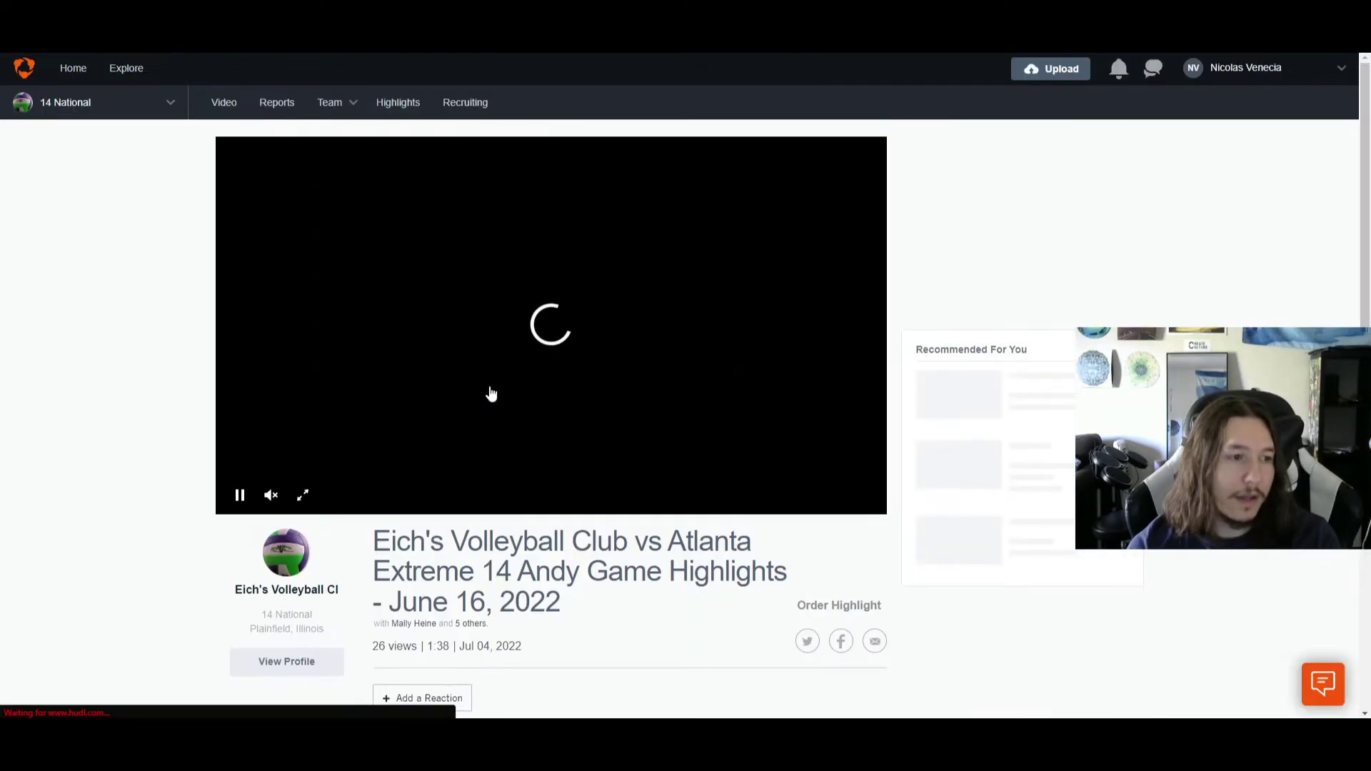
pyautogui.click(302, 498)
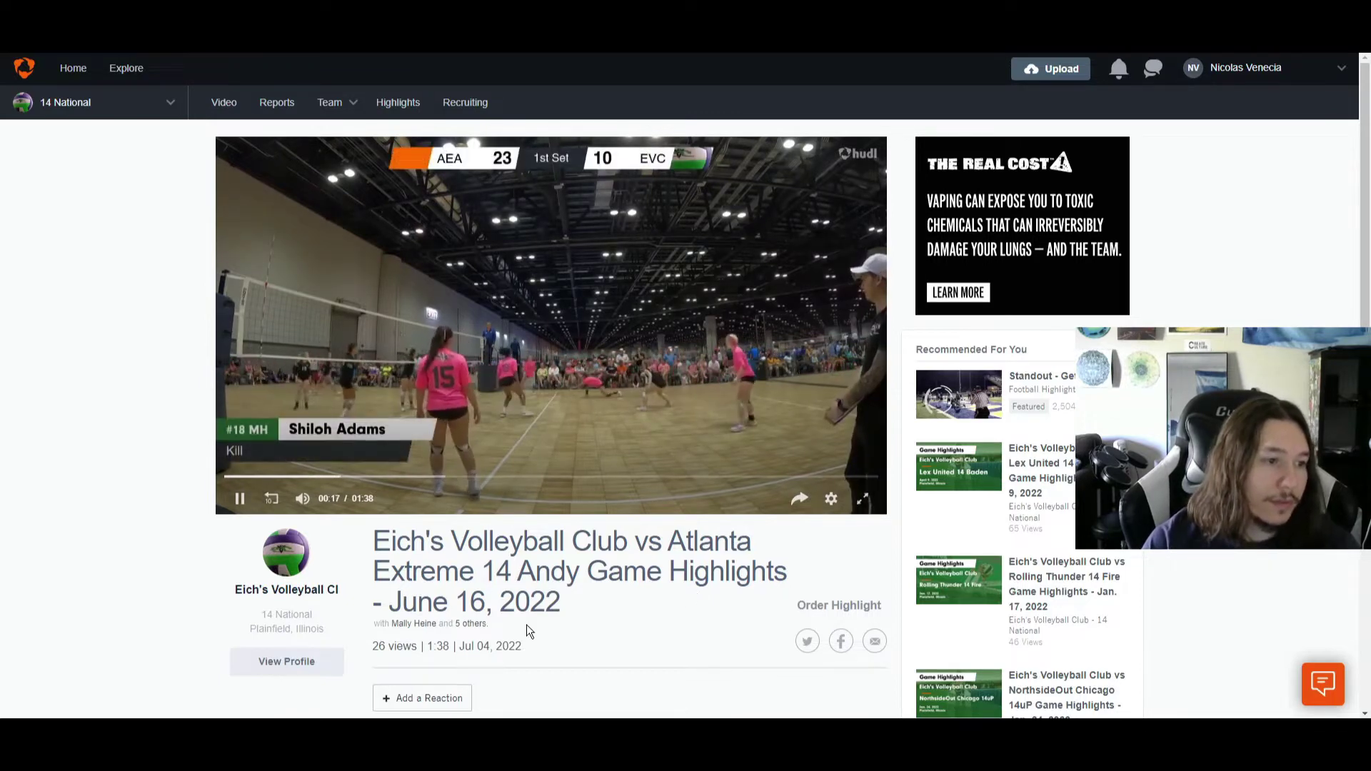
# Examine the highlight video's view count and the list of athletes tagged in the post.
pyautogui.moveTo(375, 645); pyautogui.dragTo(459, 645)
pyautogui.click(584, 597)
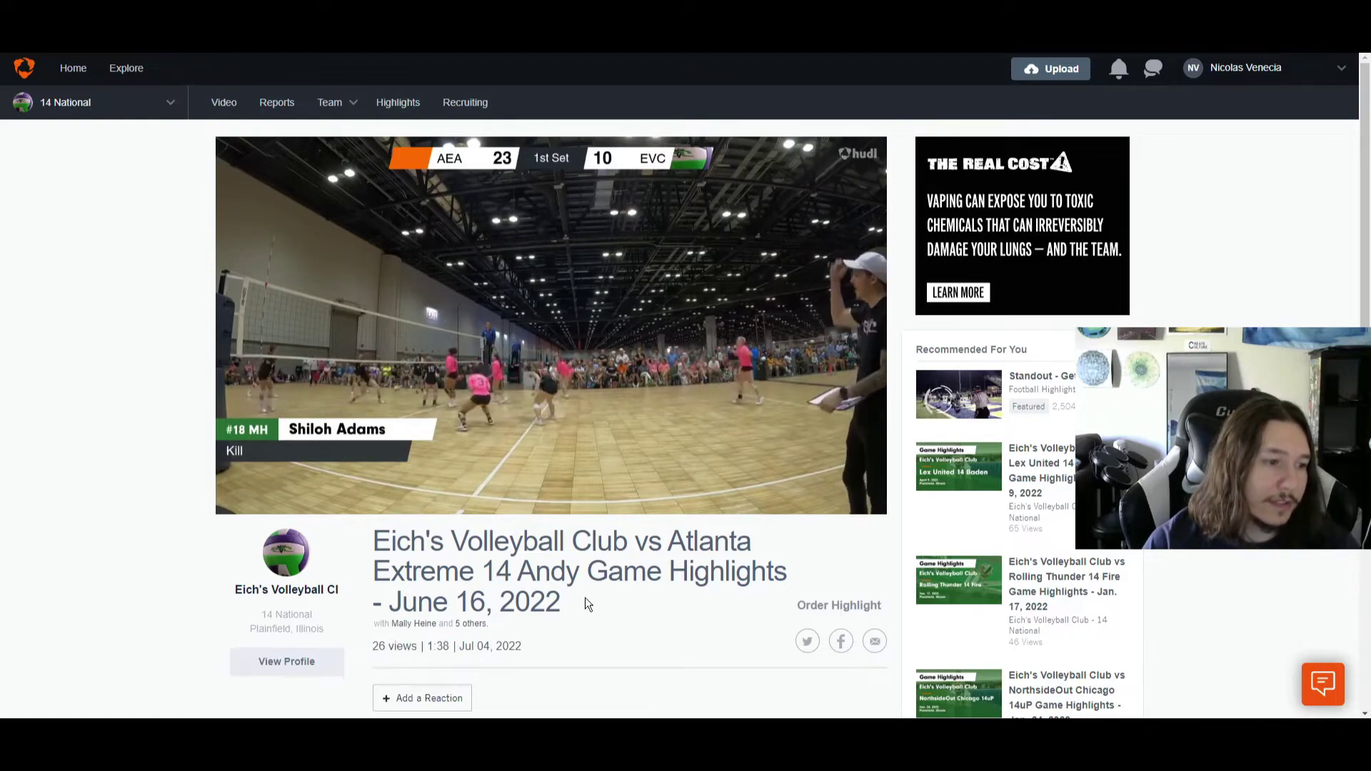
pyautogui.click(477, 623)
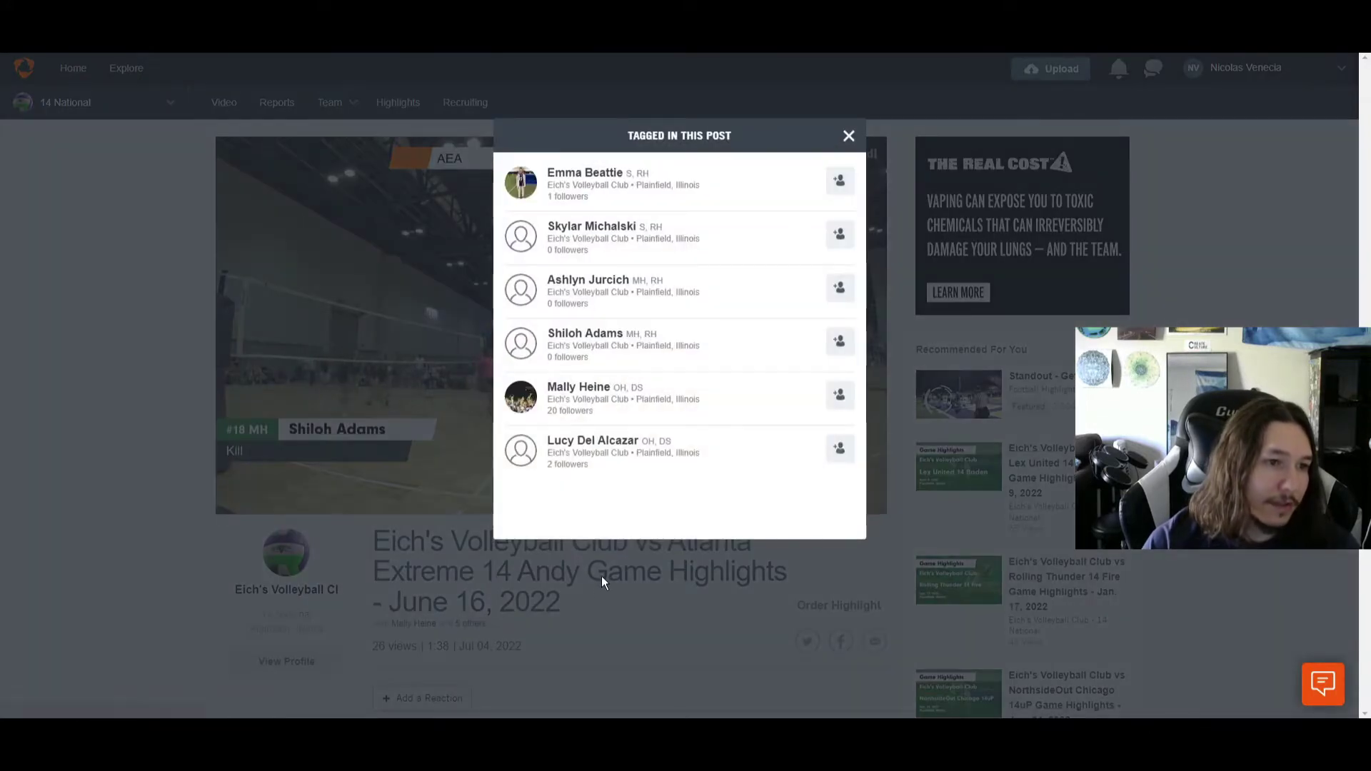
pyautogui.click(602, 585)
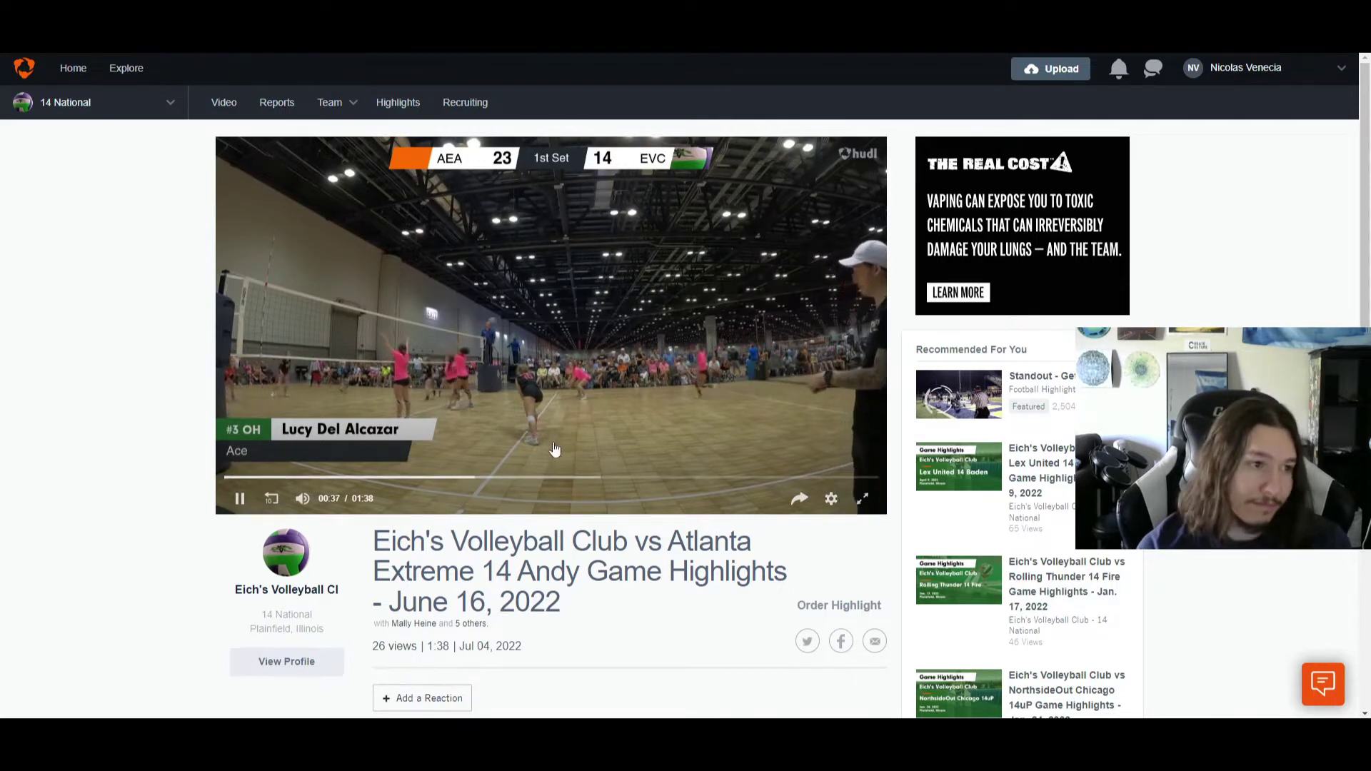
# Open the team's video library and look through the July and June 2022 games.
pyautogui.click(223, 102)
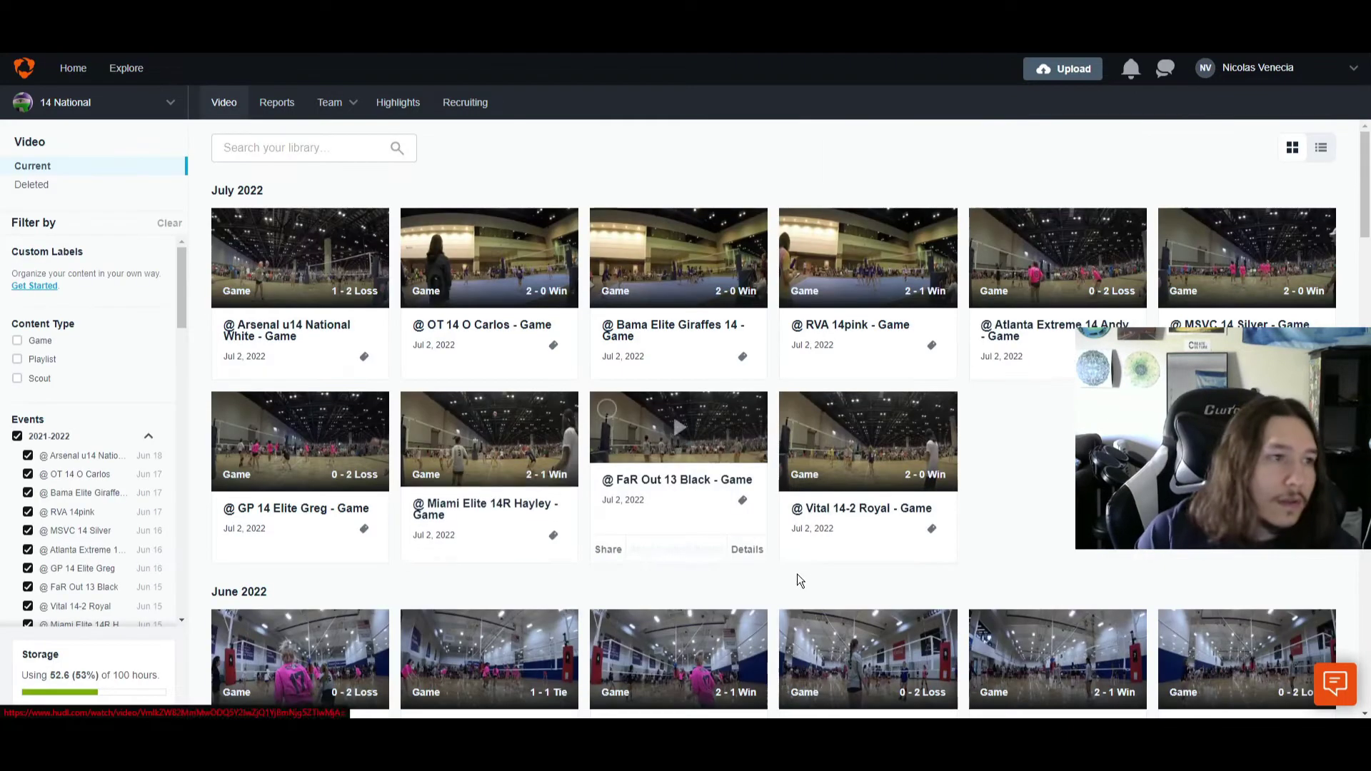
pyautogui.scroll(-3, 428, 321)
pyautogui.scroll(3, 392, 191)
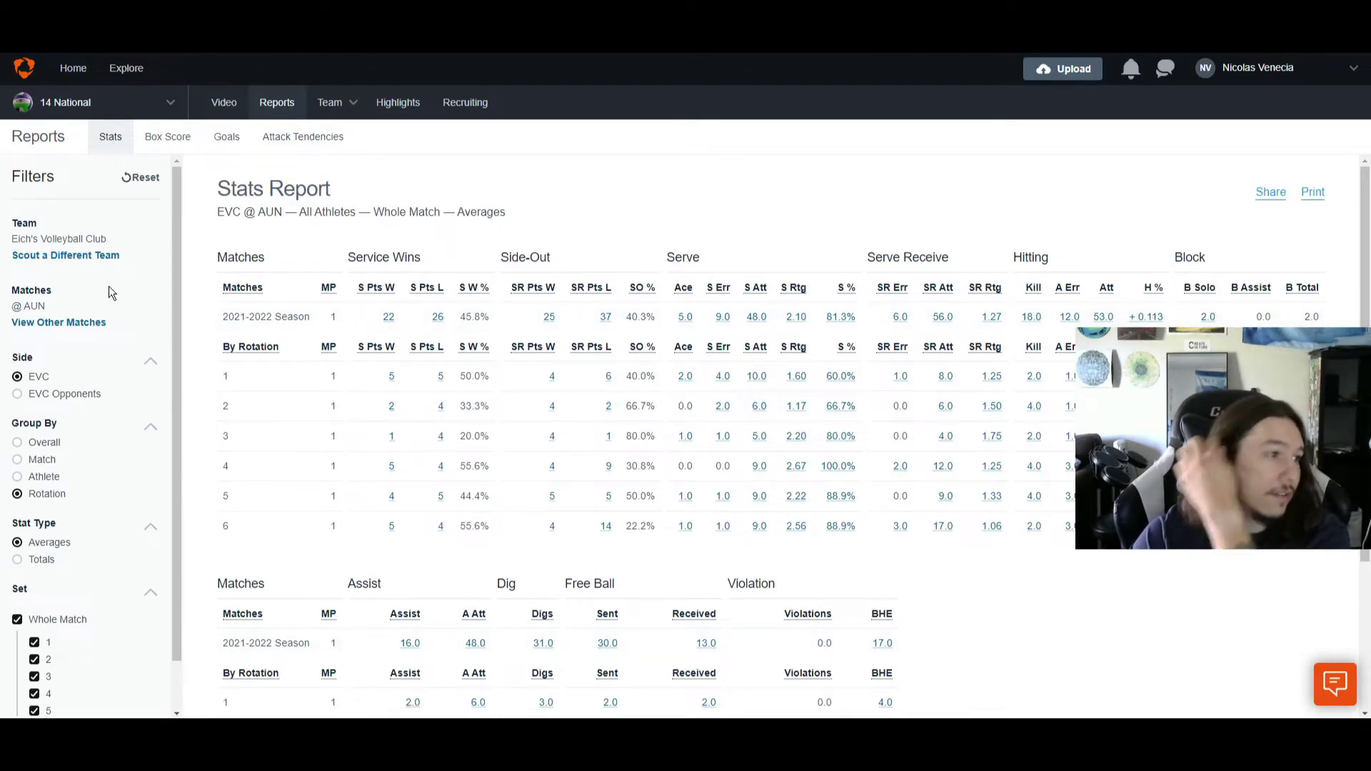
# Look through the 2021-2022 season matches available for the stats report, leaving the selection unchanged.
pyautogui.click(88, 324)
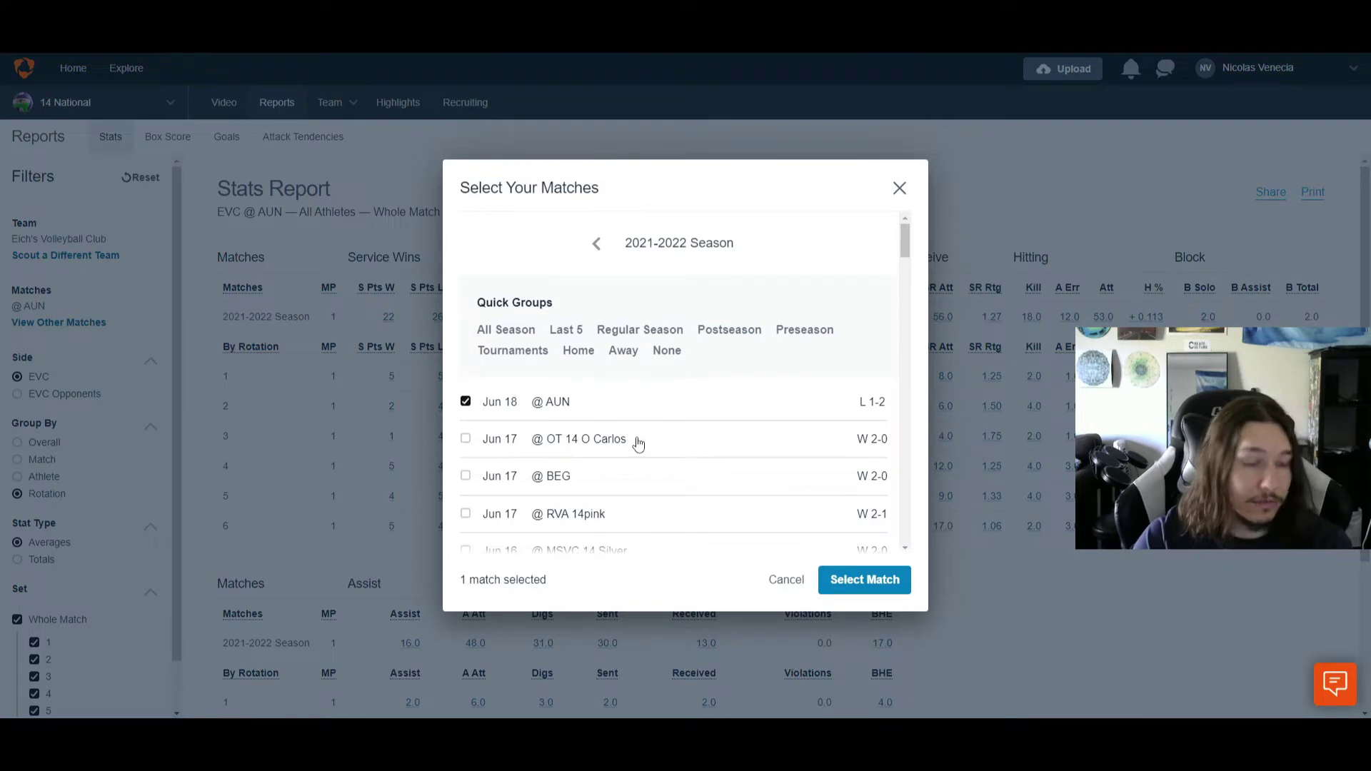
pyautogui.scroll(-2, 638, 443)
pyautogui.scroll(2, 636, 453)
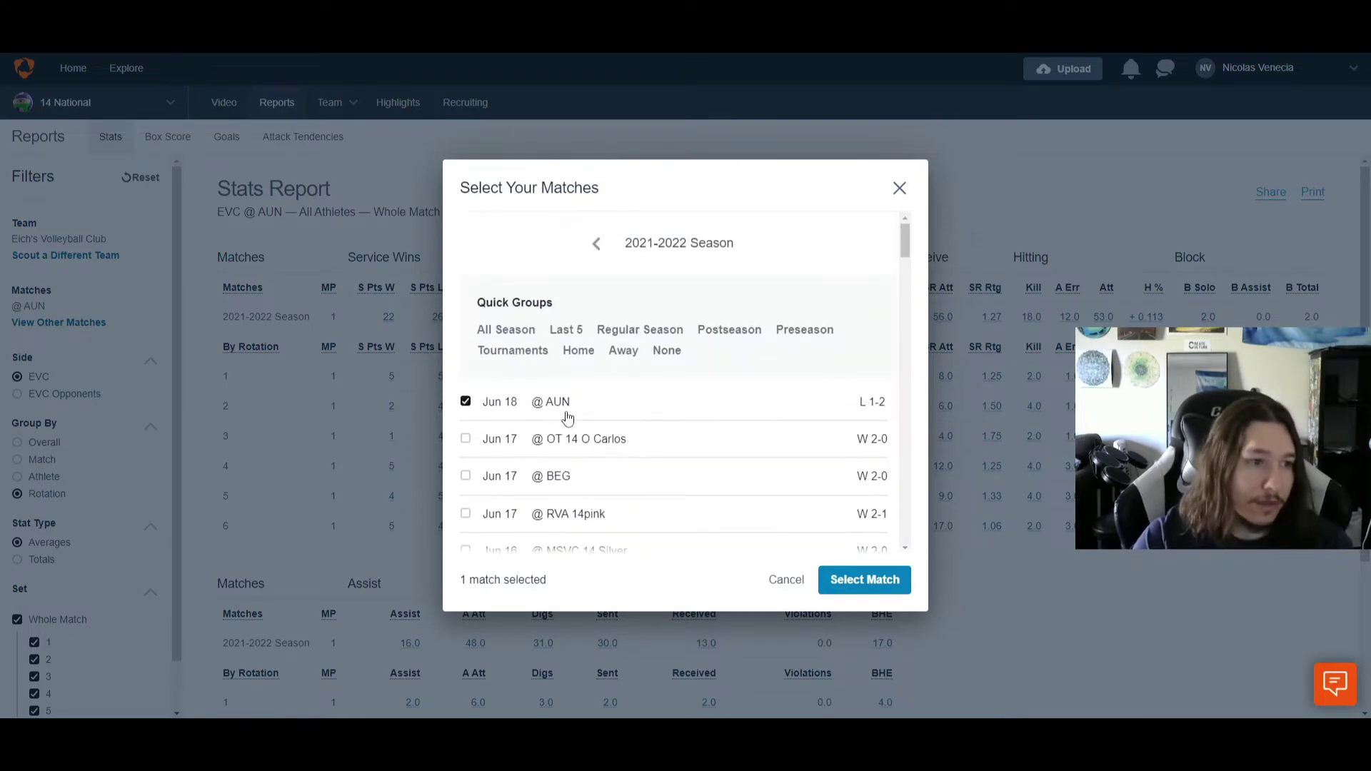
pyautogui.click(783, 582)
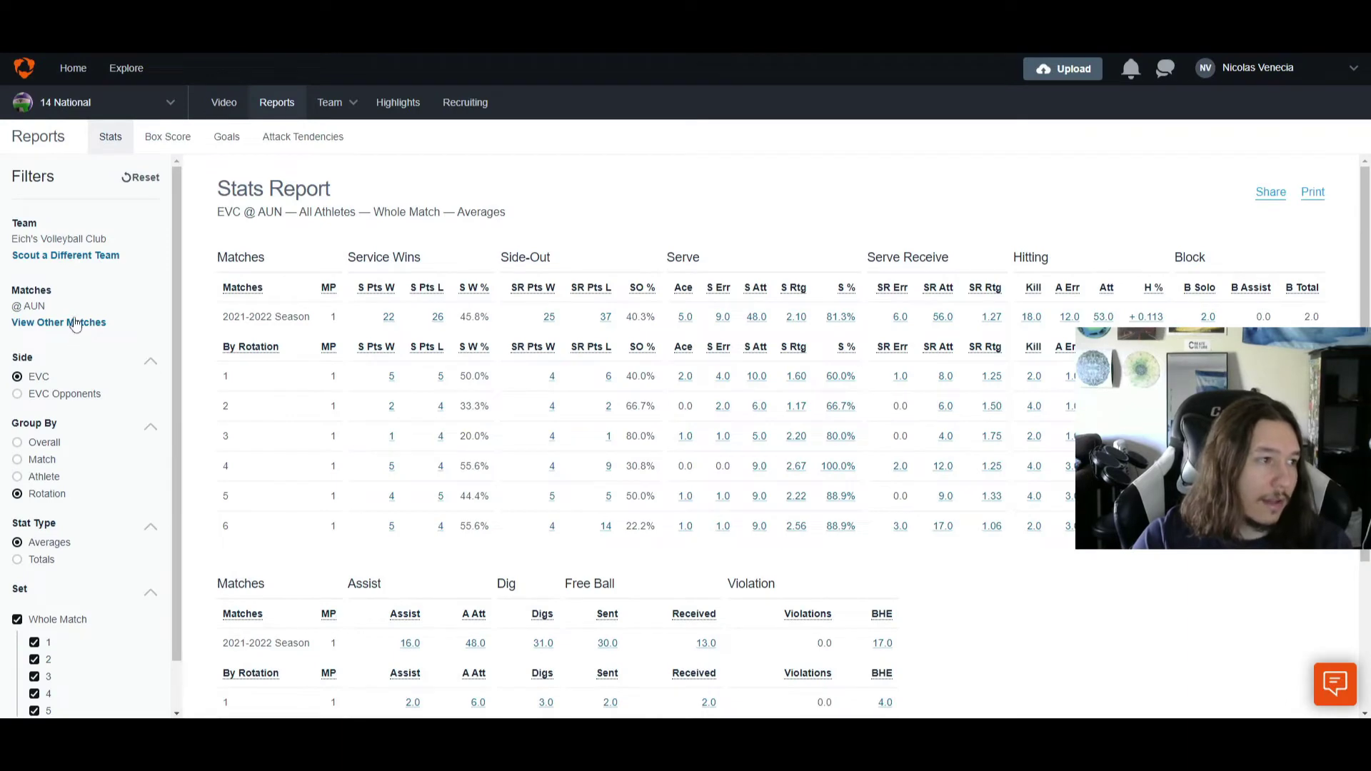
# Group the @ AUN stats report by athlete and show totals instead of averages.
pyautogui.click(41, 478)
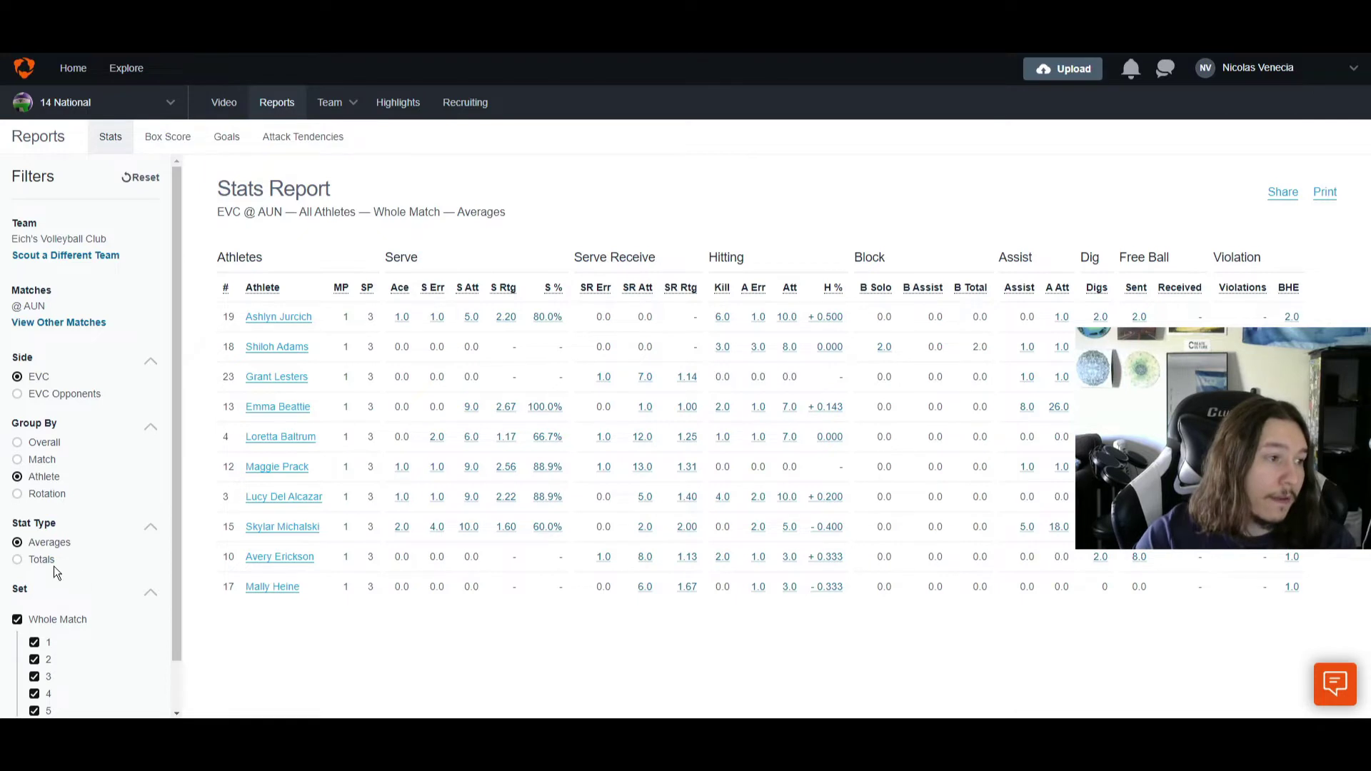
pyautogui.click(30, 564)
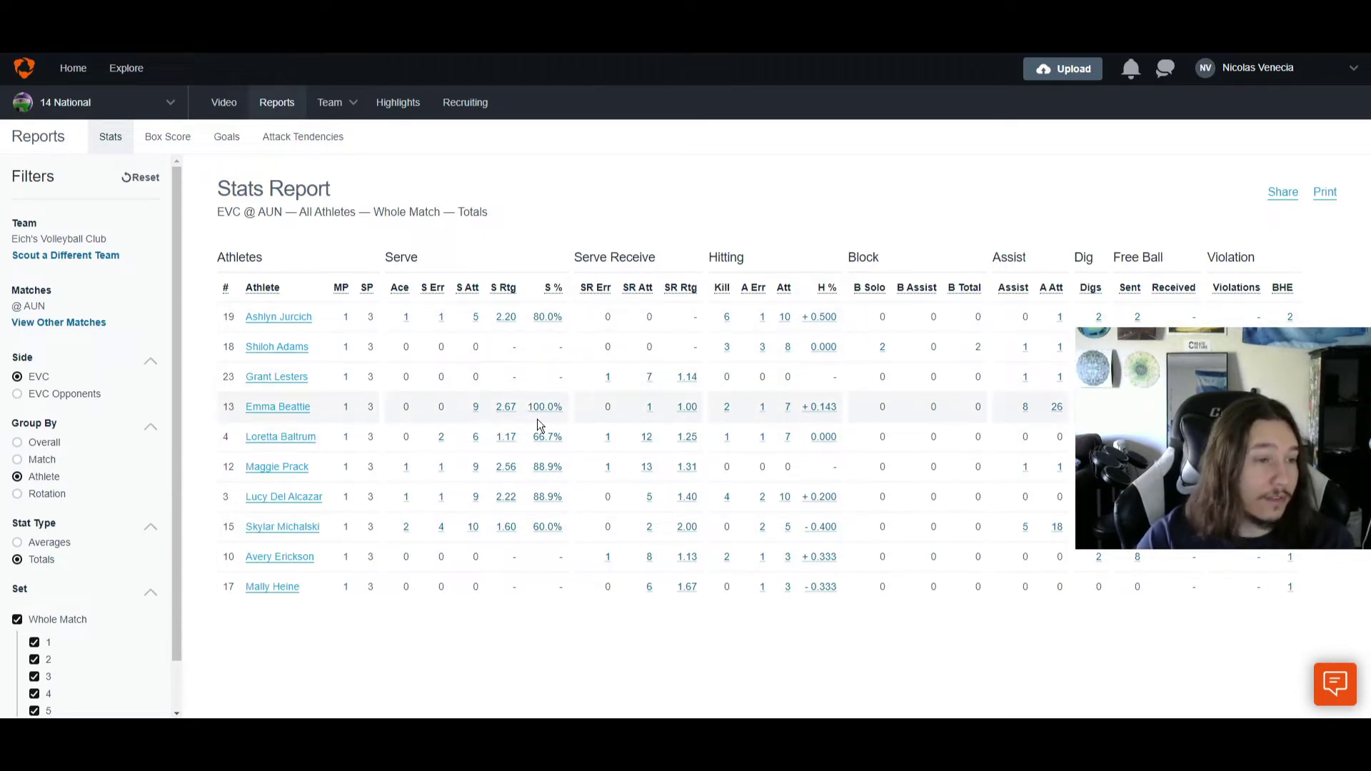
# Open the kill clips of athlete #19 from the report and watch the first three.
pyautogui.click(727, 319)
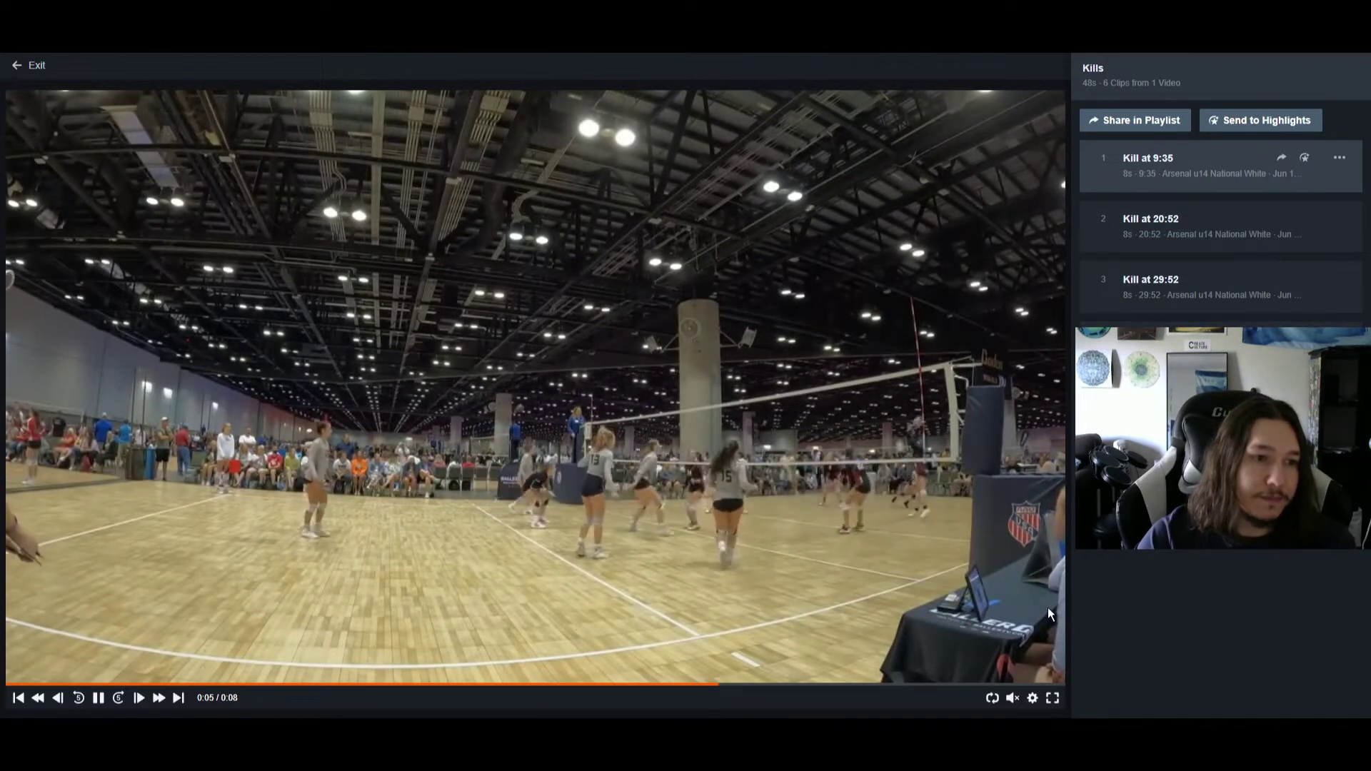
pyautogui.click(1185, 221)
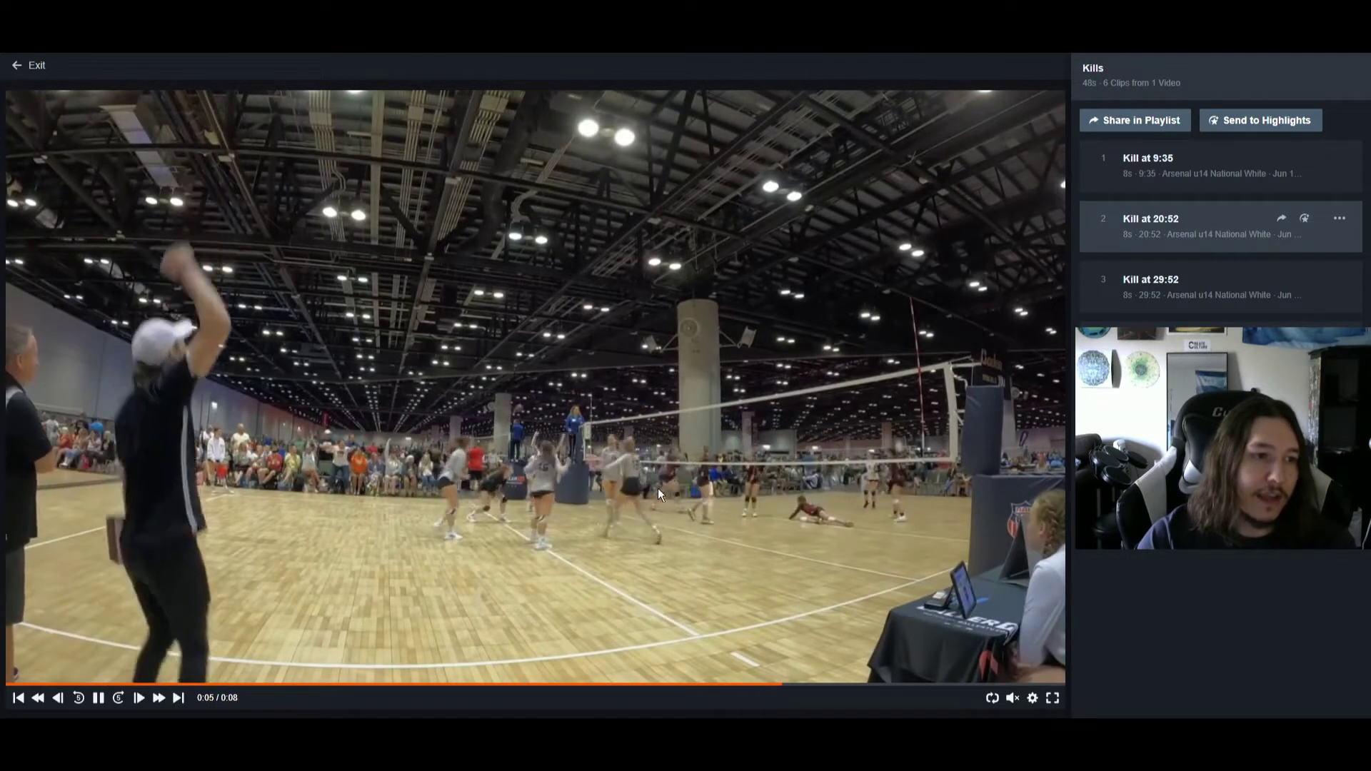
pyautogui.click(1174, 289)
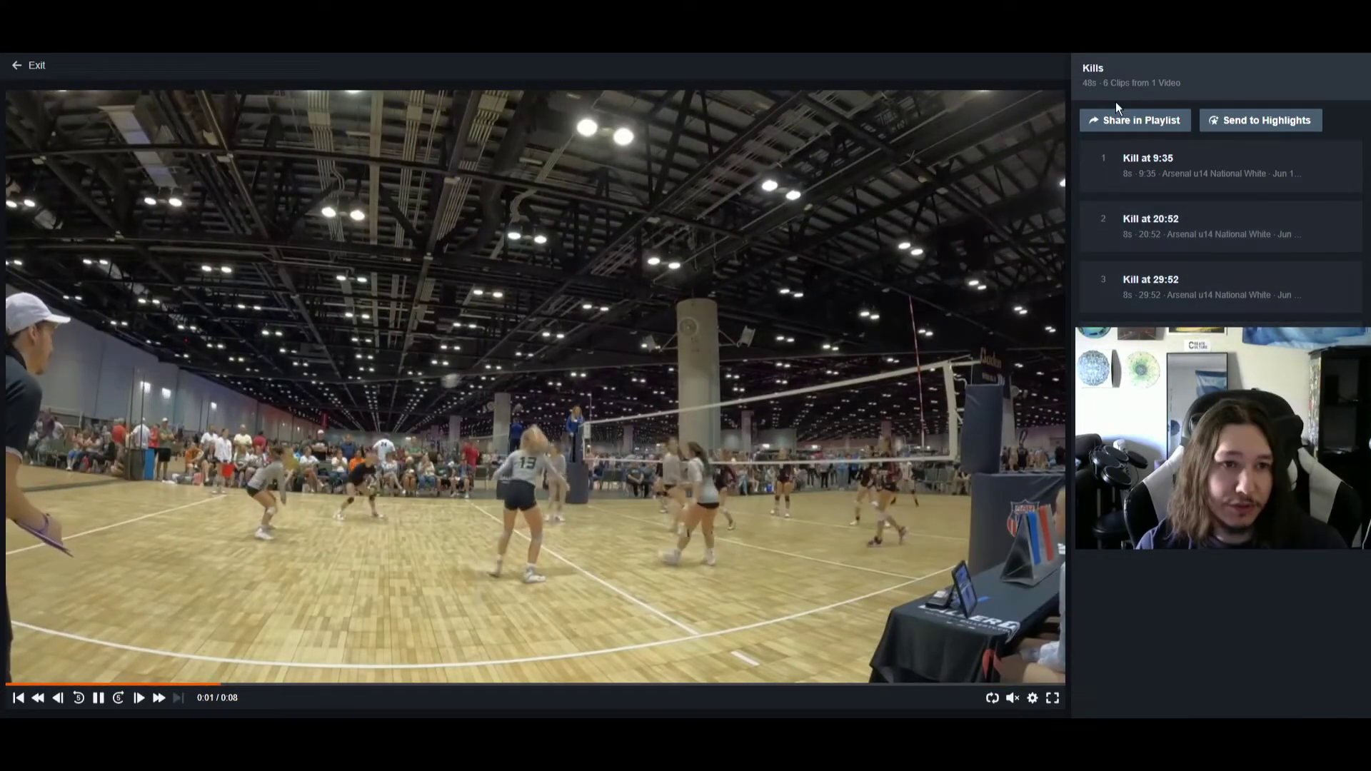
# Draft a playlist of the six kill clips, letting athletes contribute and messaging one athlete "Hey look at your kills from last match", and cancel it.
pyautogui.click(1123, 122)
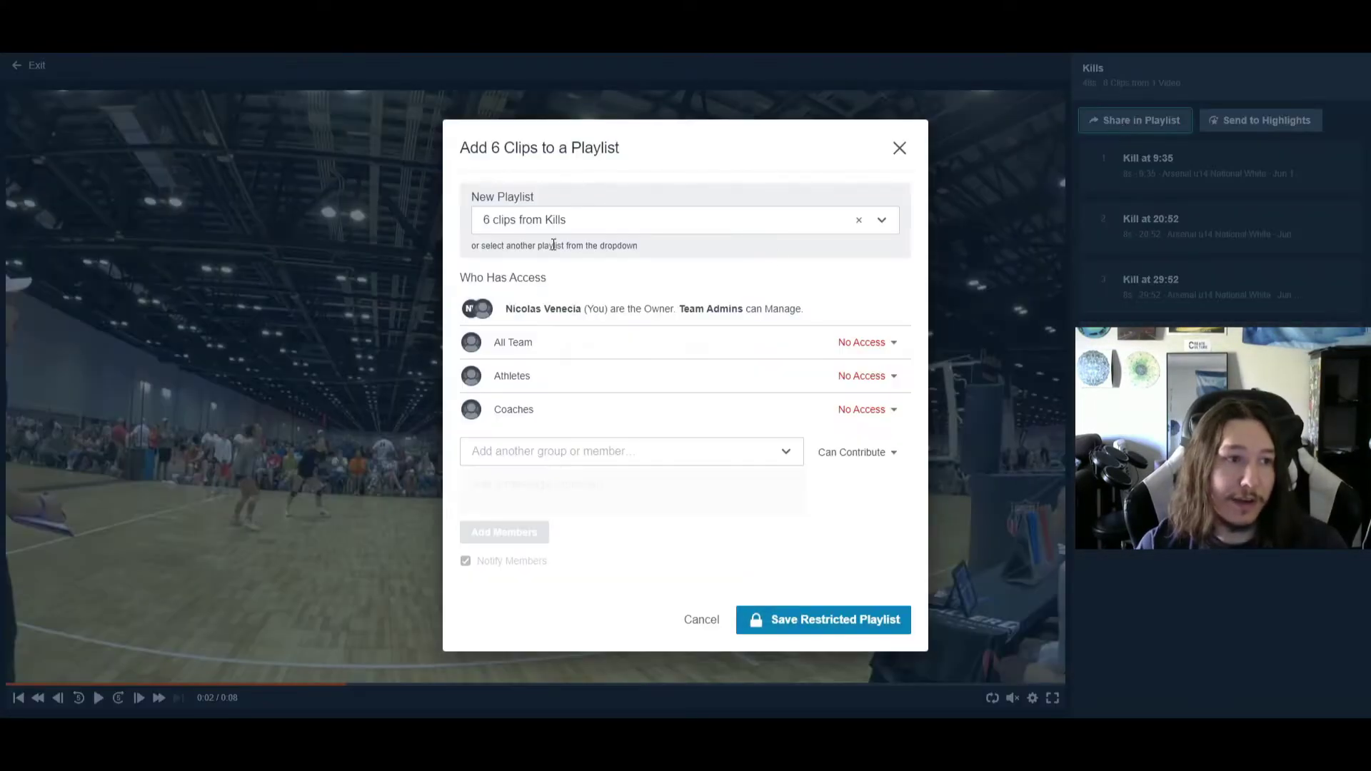
pyautogui.click(879, 379)
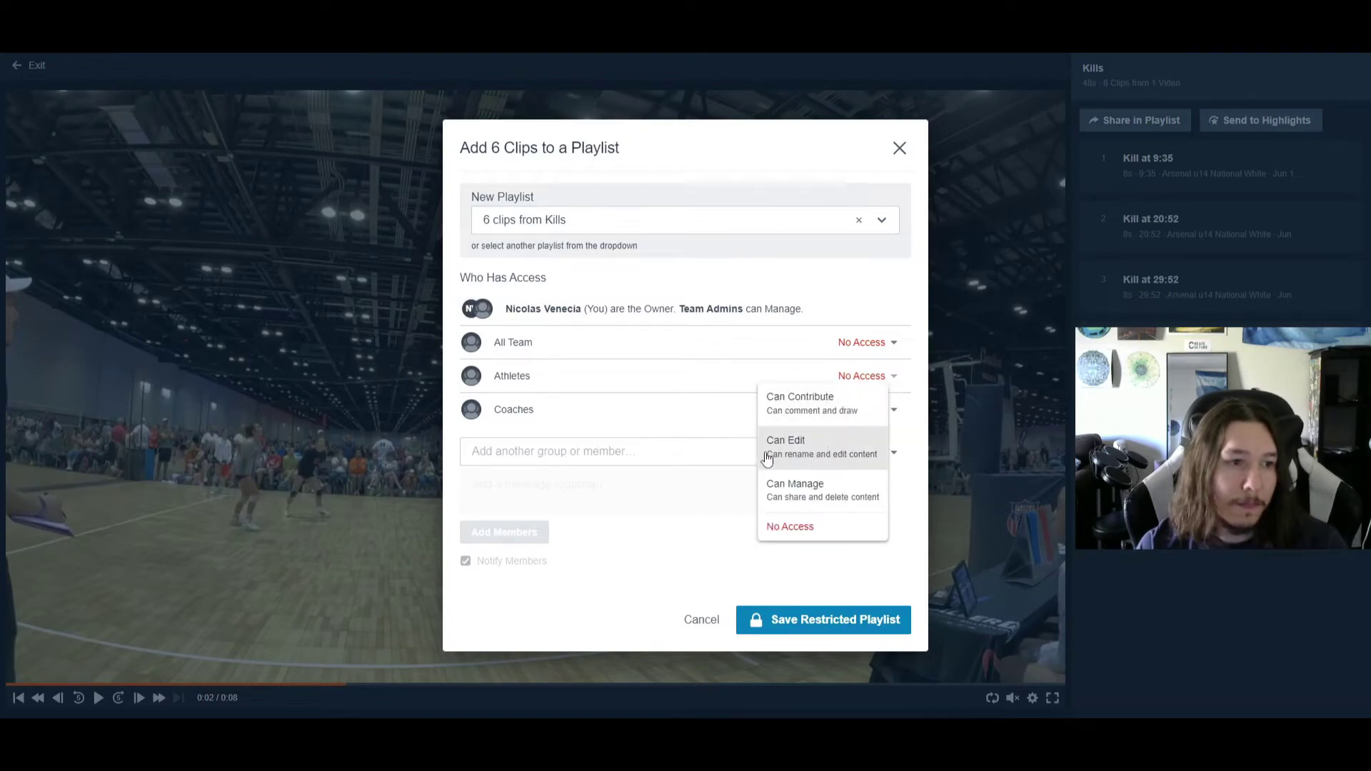
pyautogui.click(586, 451)
pyautogui.scroll(-3, 536, 586)
pyautogui.scroll(1, 551, 632)
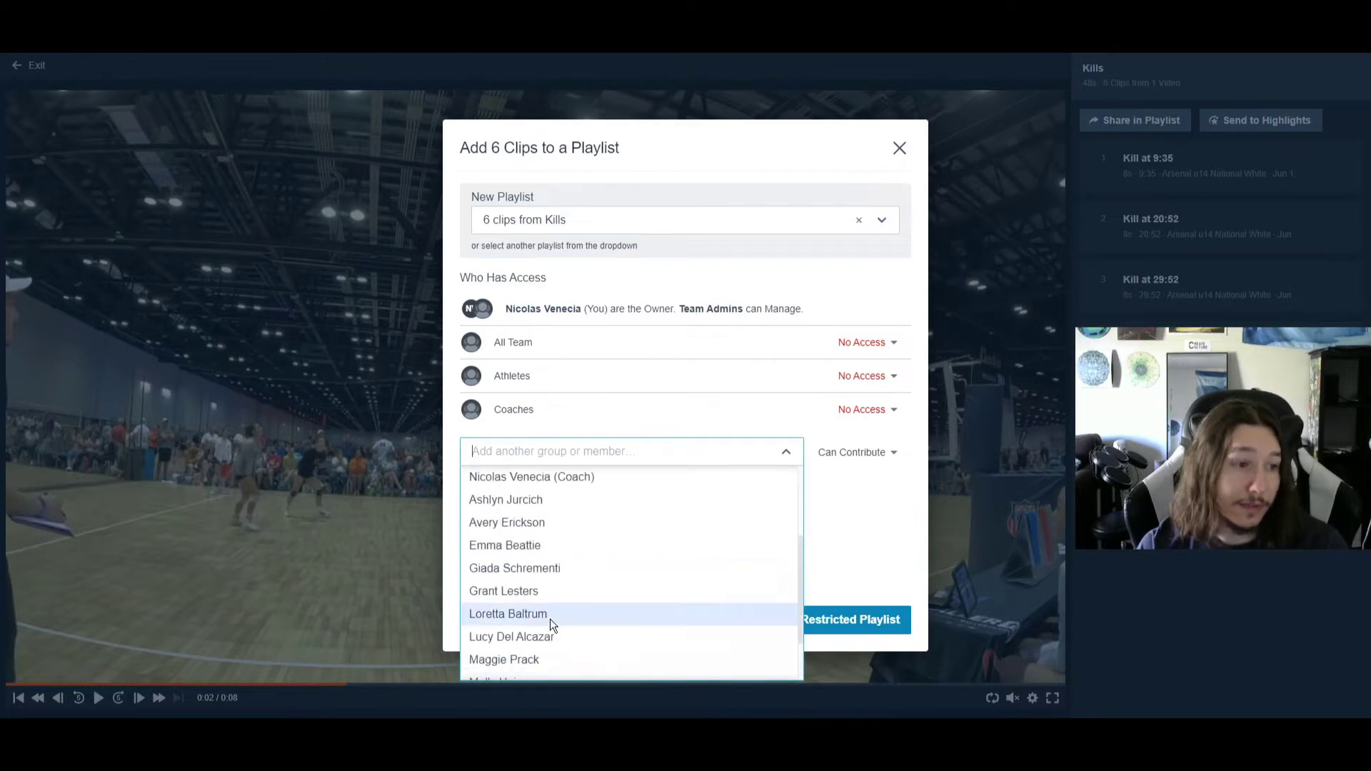
pyautogui.click(529, 499)
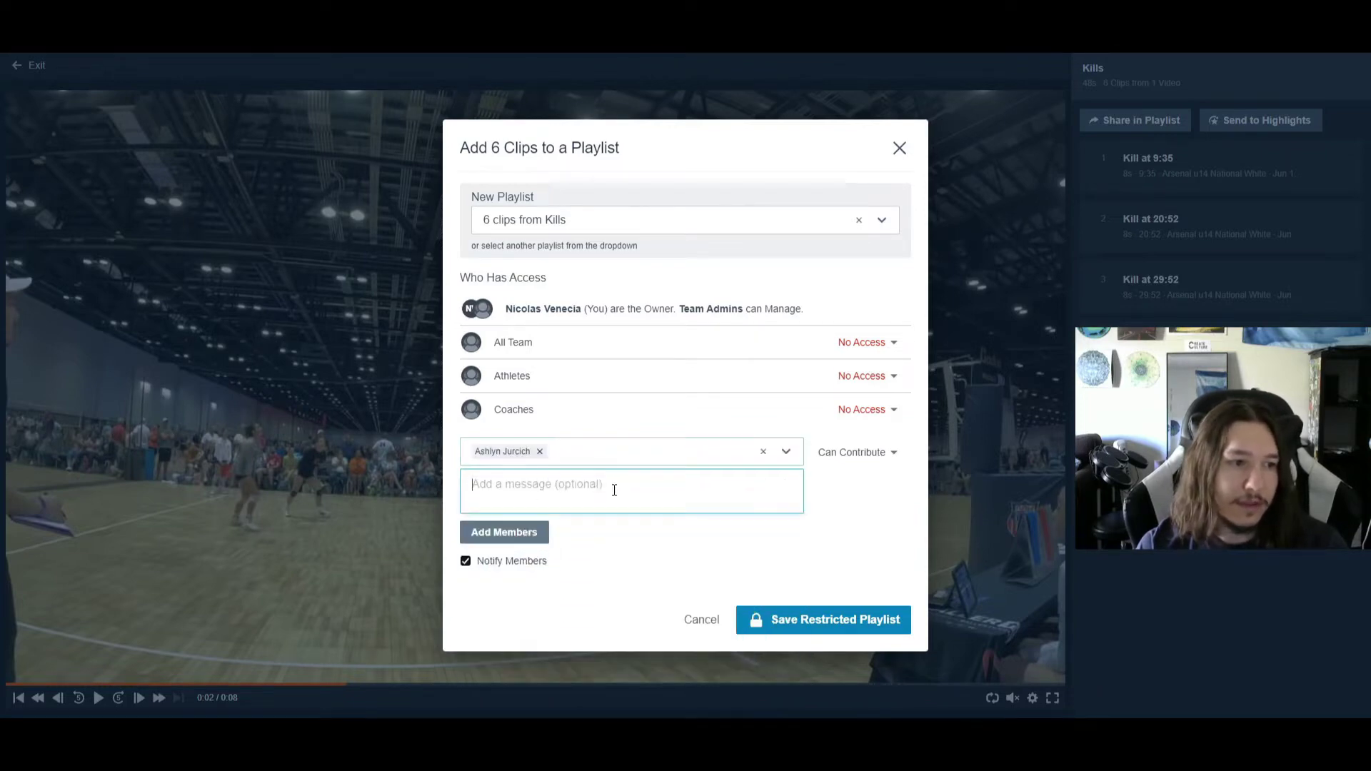
pyautogui.write('Hey')
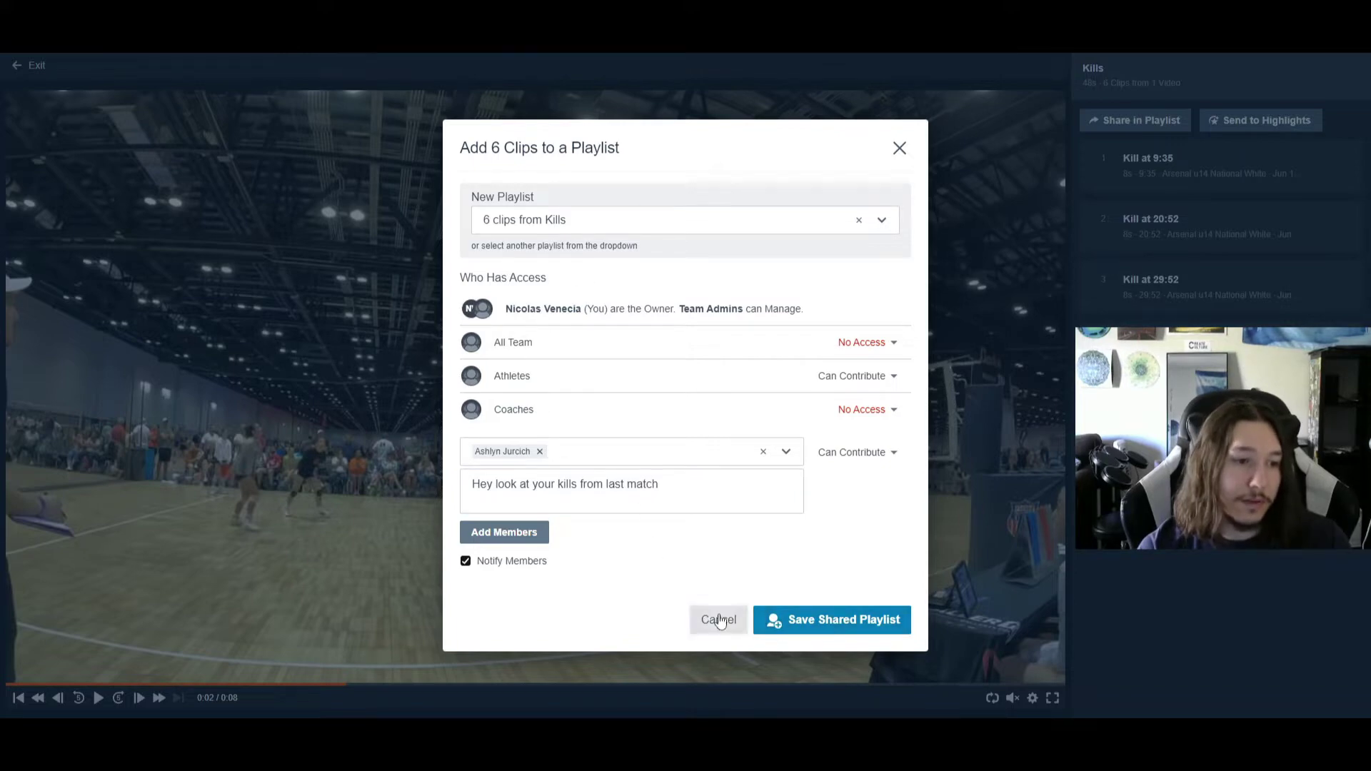
pyautogui.click(719, 619)
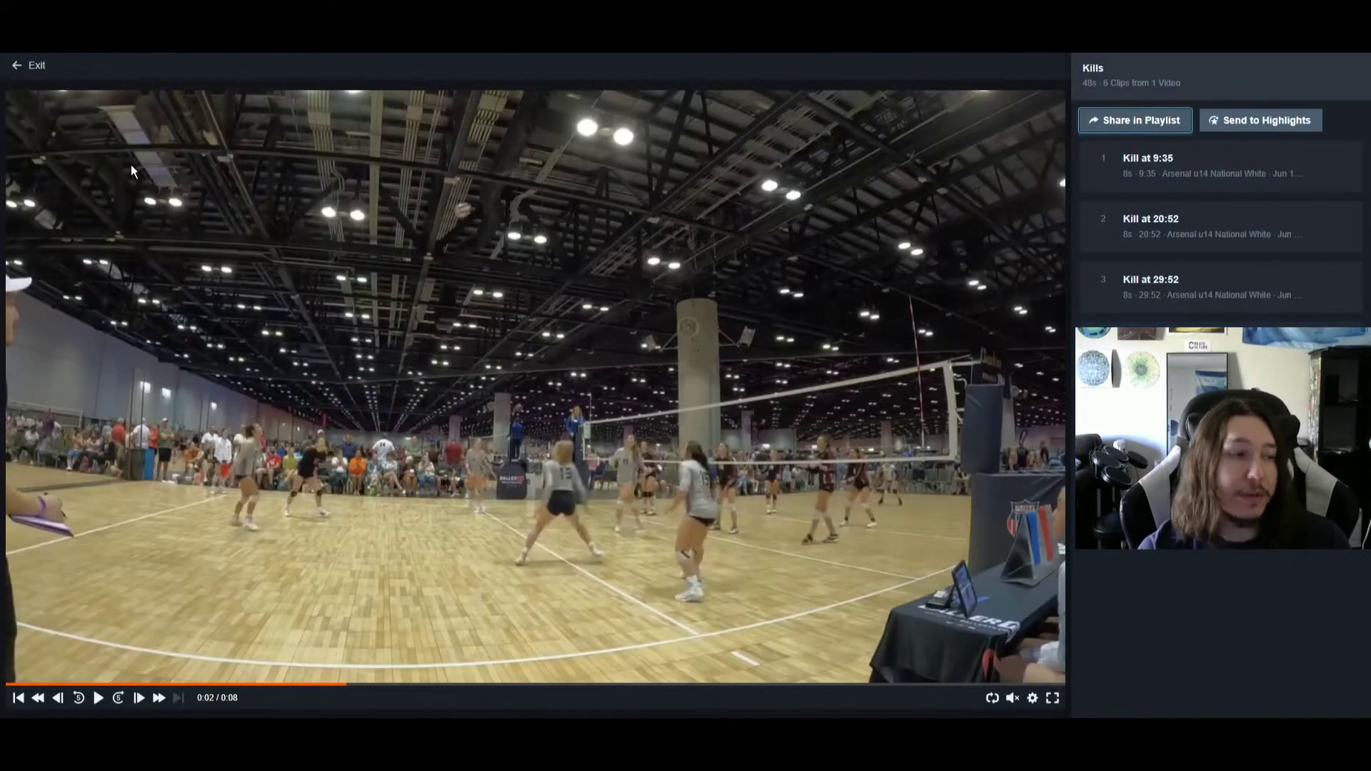
# Exit the clips and view the stats report totals for the last five matches, by match and overall.
pyautogui.click(33, 68)
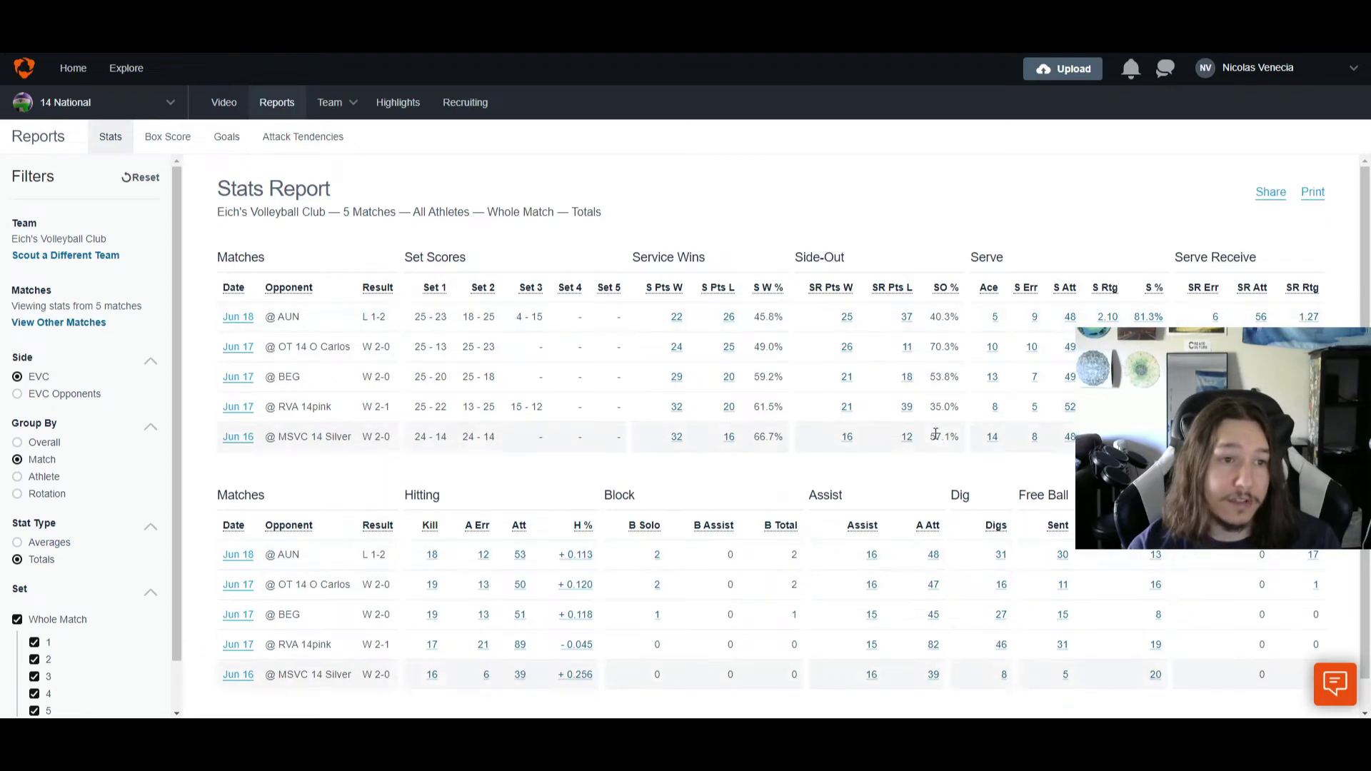
pyautogui.scroll(-1, 580, 499)
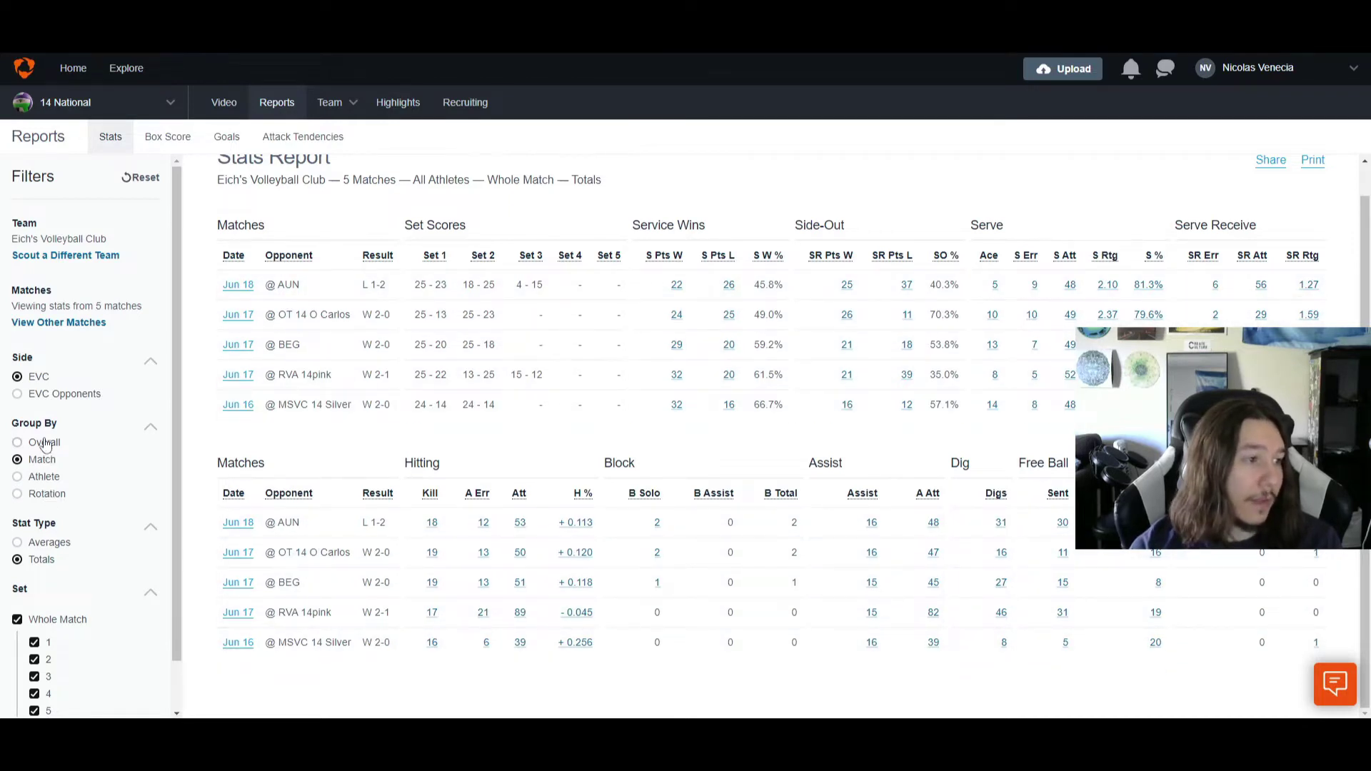
pyautogui.click(19, 443)
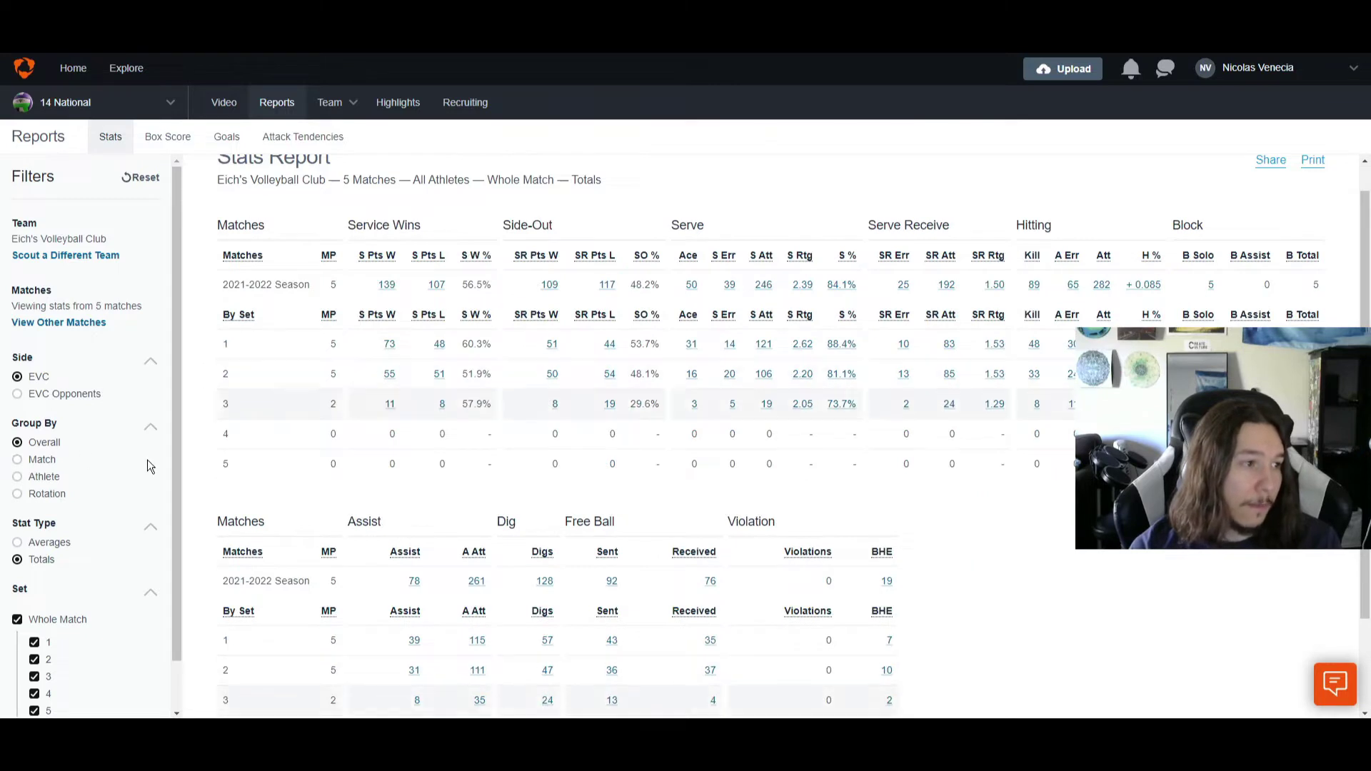
# Group the five-match report by rotation and examine the service win percentages, starting with rotation 2.
pyautogui.click(56, 494)
pyautogui.scroll(-1, 324, 473)
pyautogui.scroll(2, 386, 367)
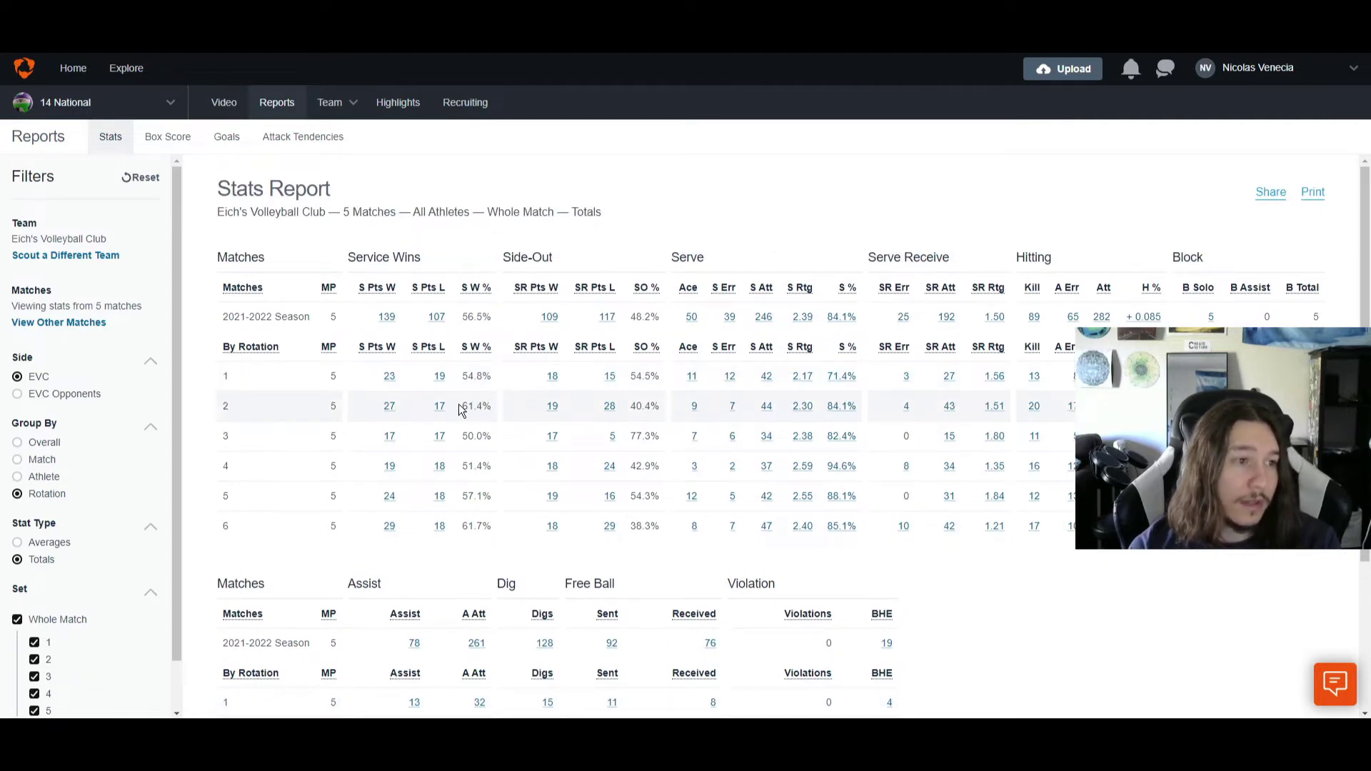
pyautogui.moveTo(465, 405); pyautogui.dragTo(475, 406)
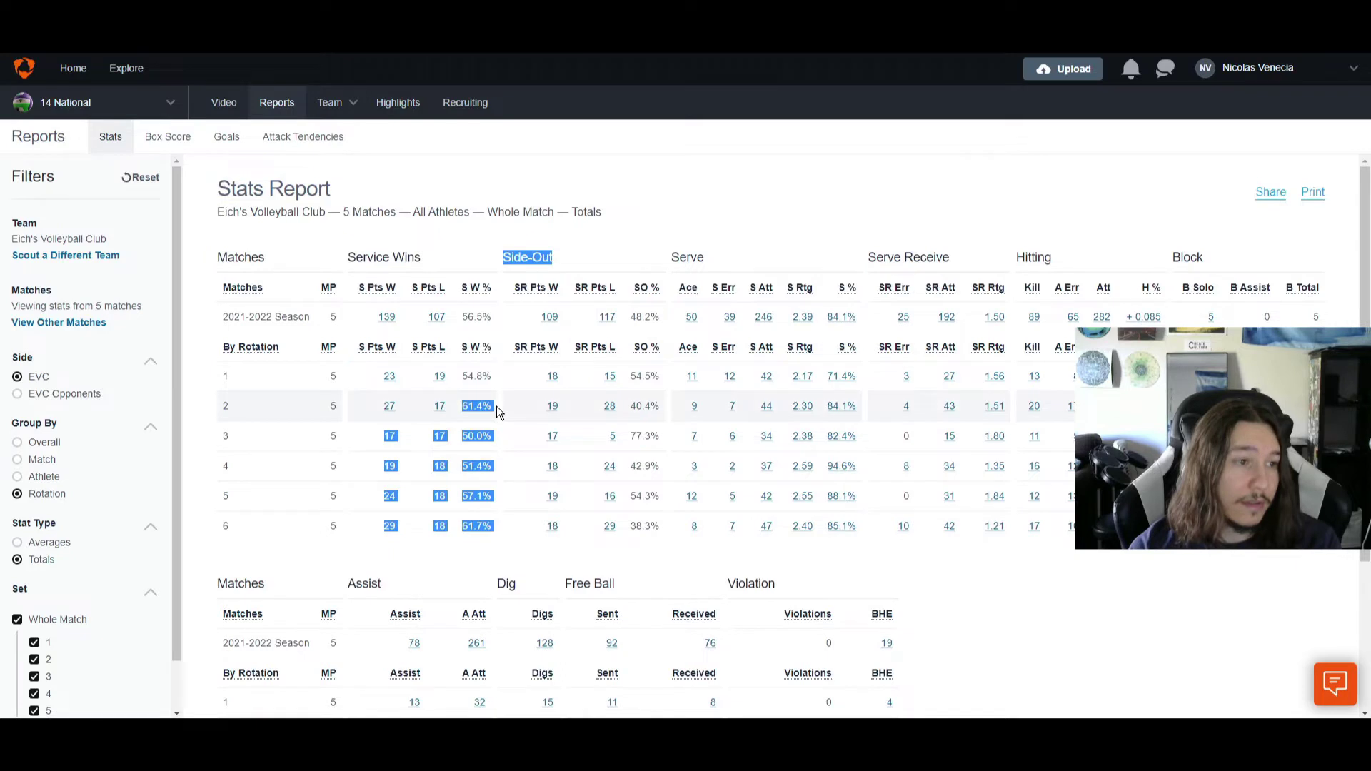
pyautogui.click(475, 406)
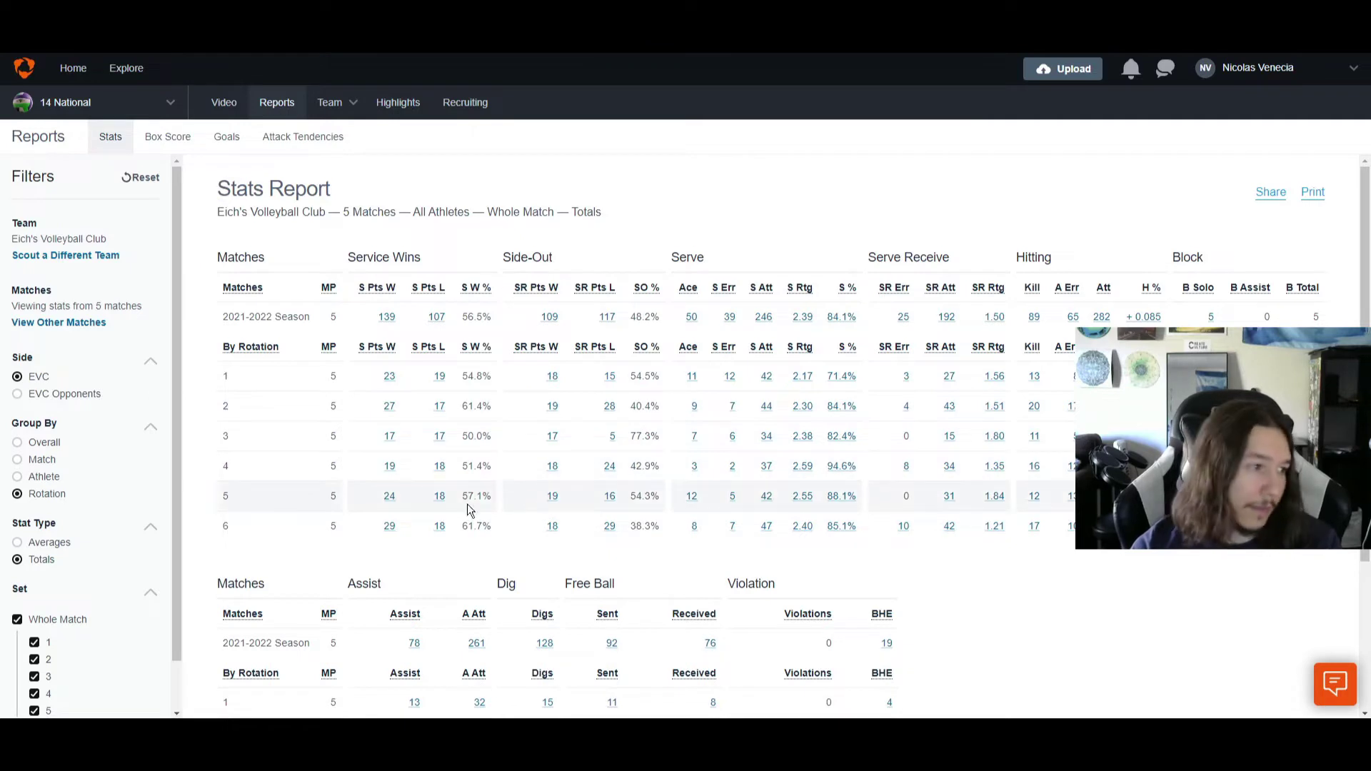
# Switch the five-match report to averages, group it by athlete, and narrow it to athlete #4's totals.
pyautogui.click(50, 548)
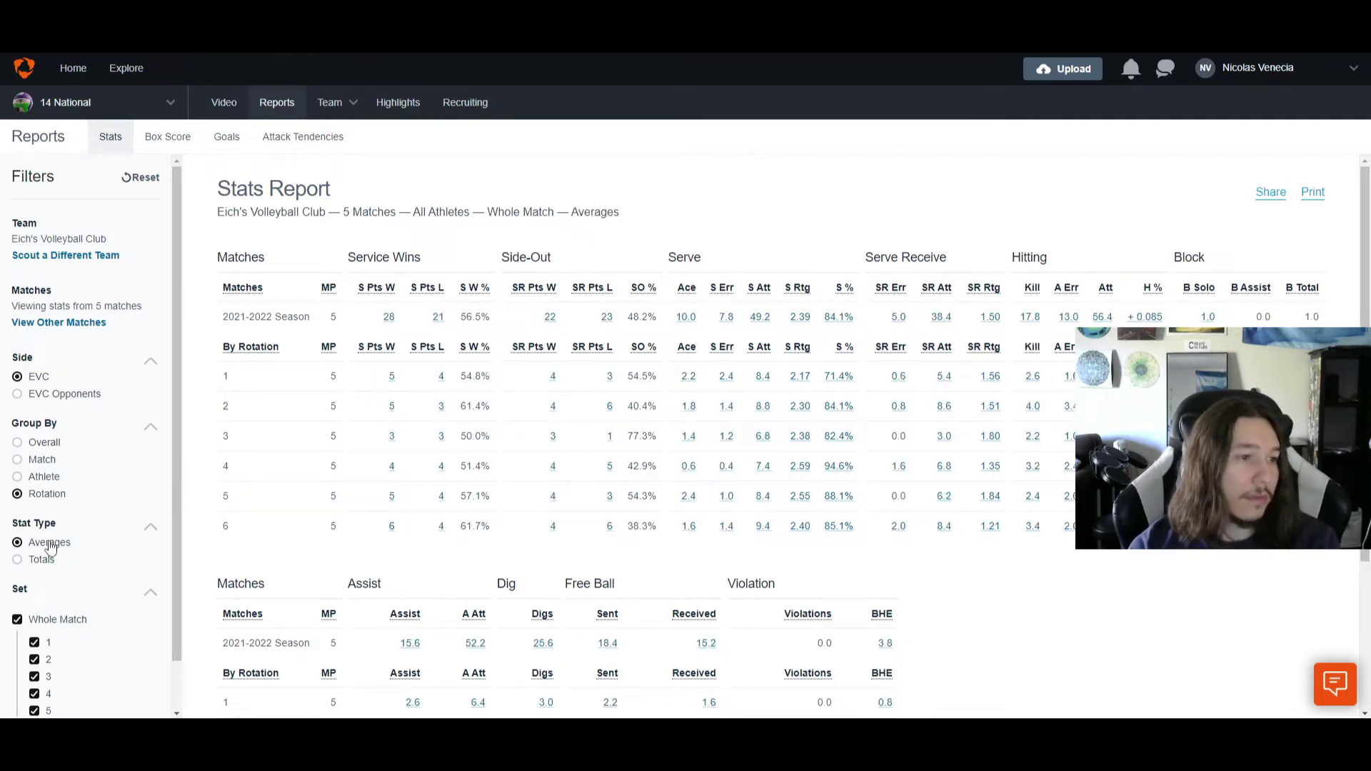
pyautogui.click(52, 481)
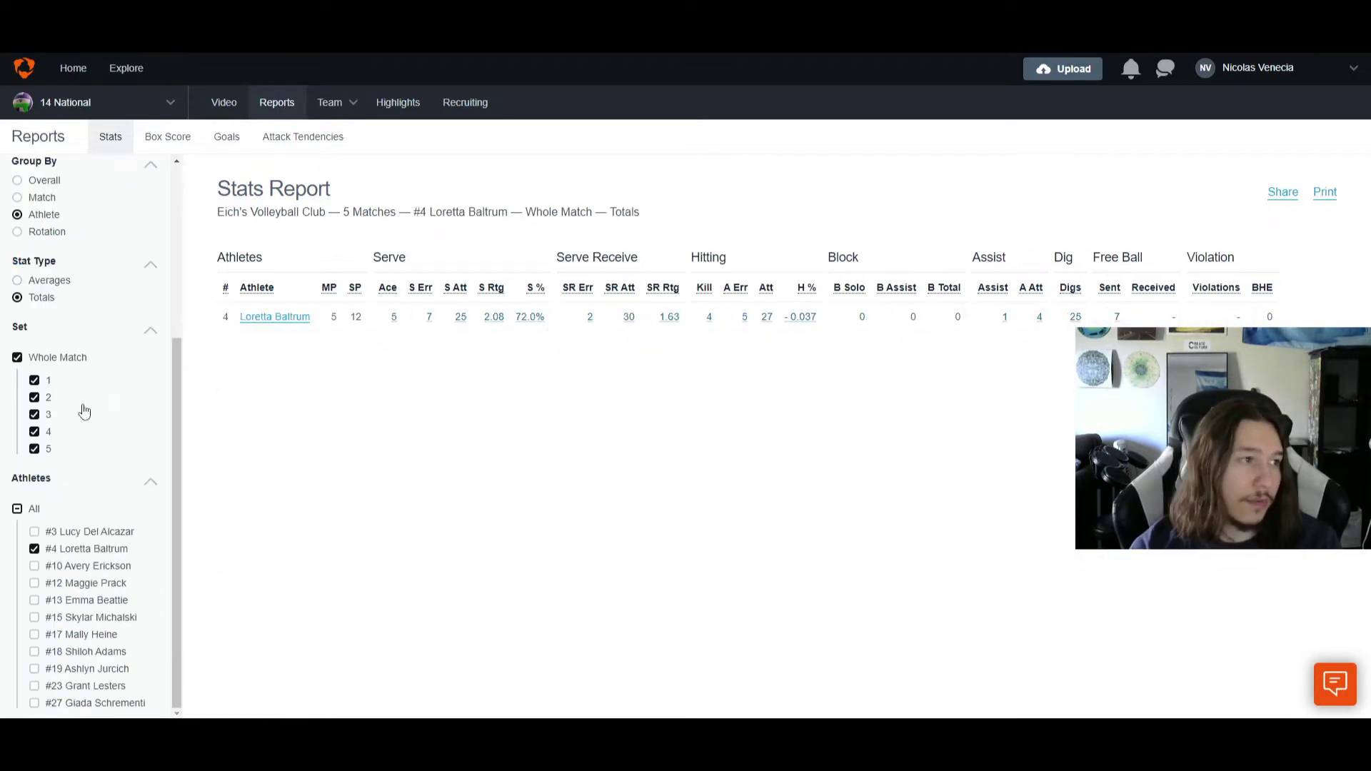
pyautogui.scroll(5, 100, 343)
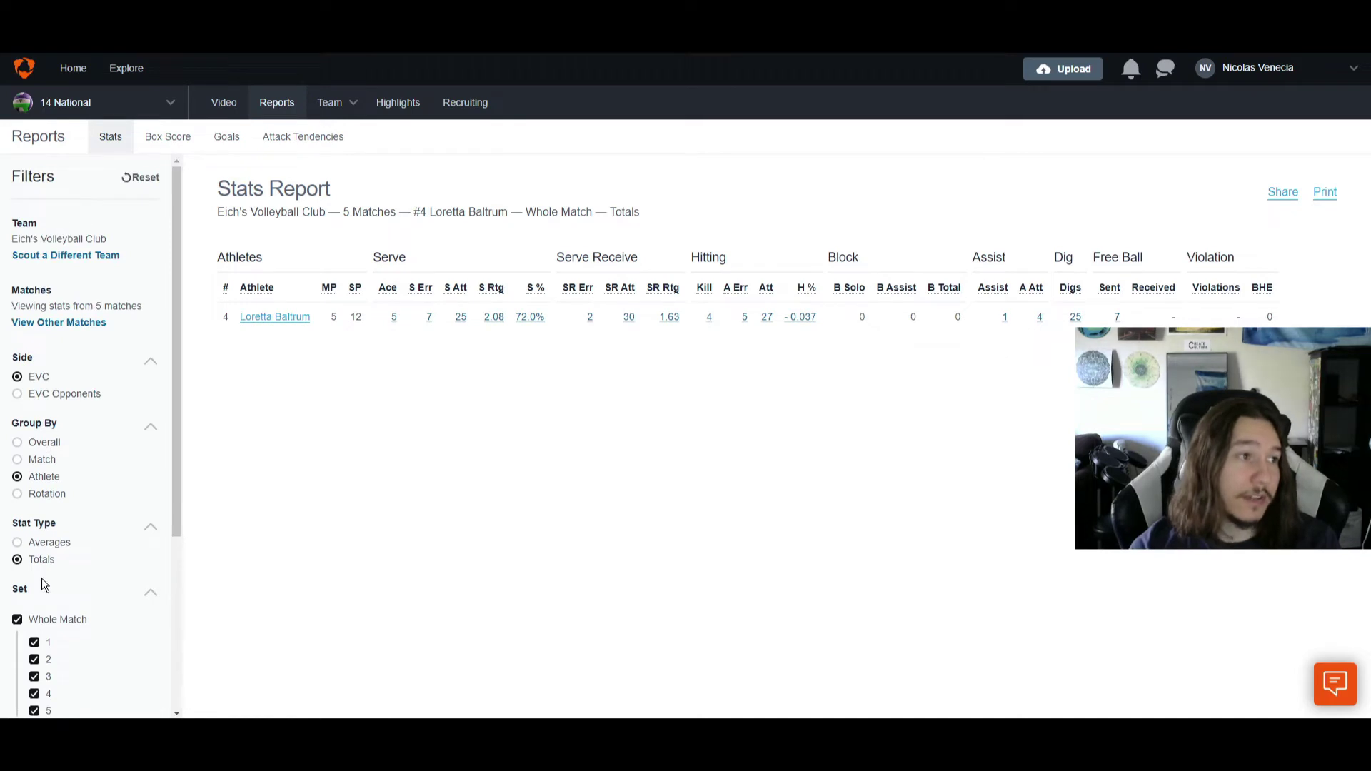
# Open the box score of the @ AUN match and examine the set scores, team stats and both teams' player stats.
pyautogui.click(172, 138)
pyautogui.scroll(-2, 541, 474)
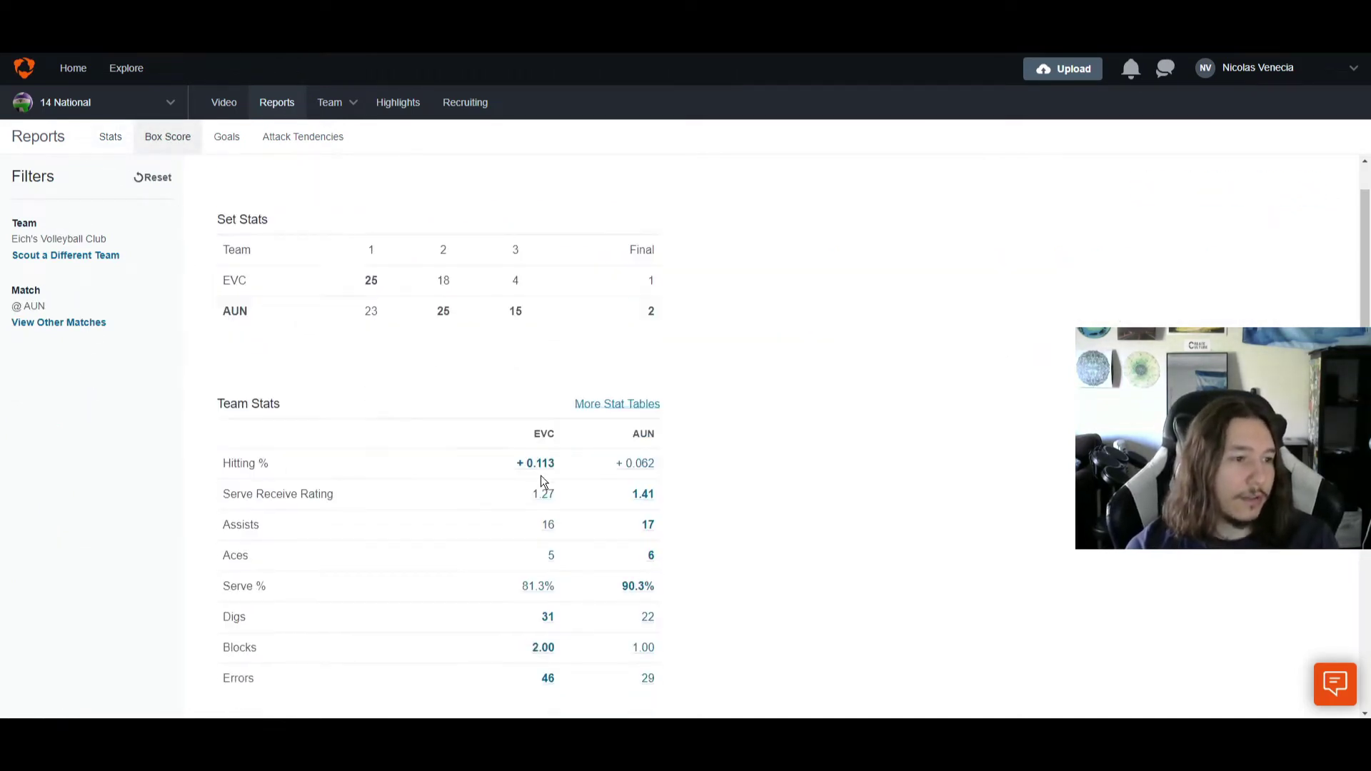
pyautogui.scroll(1, 384, 376)
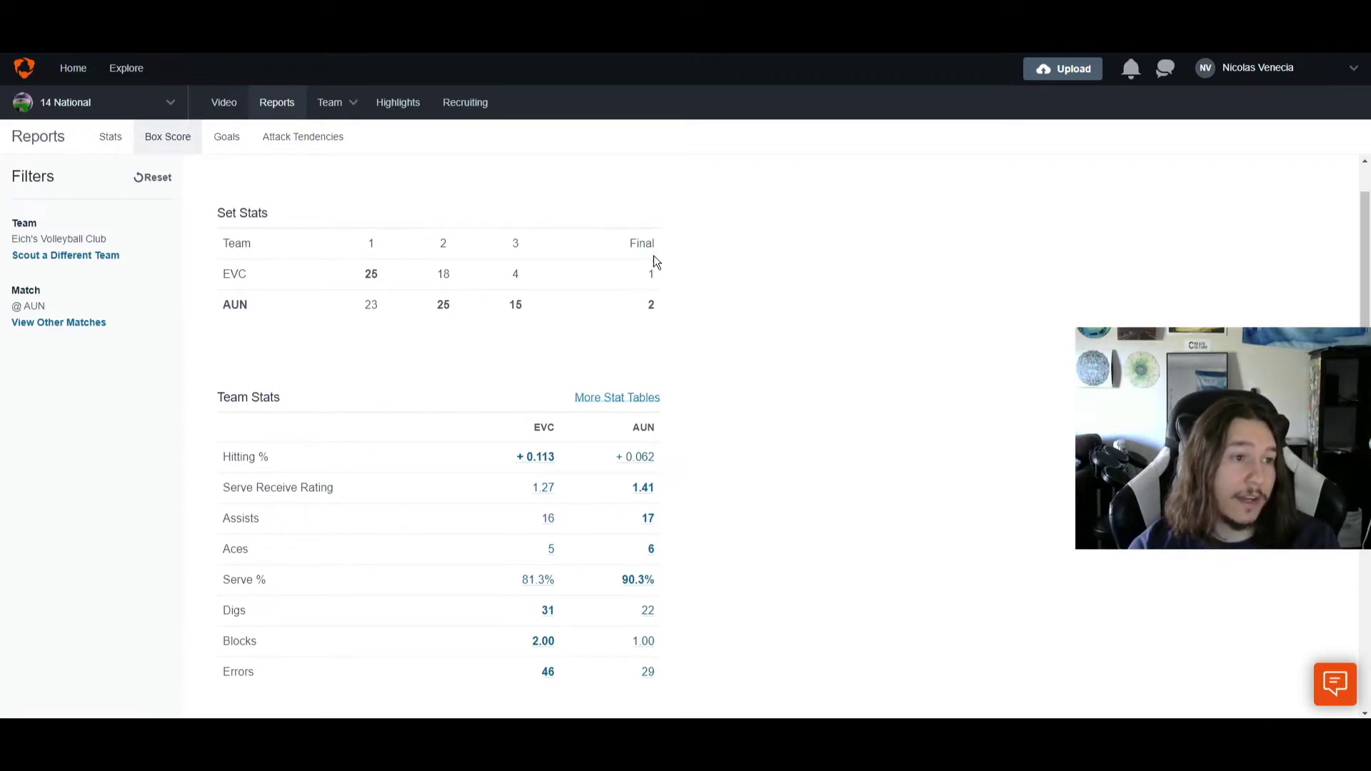
pyautogui.scroll(-3, 651, 267)
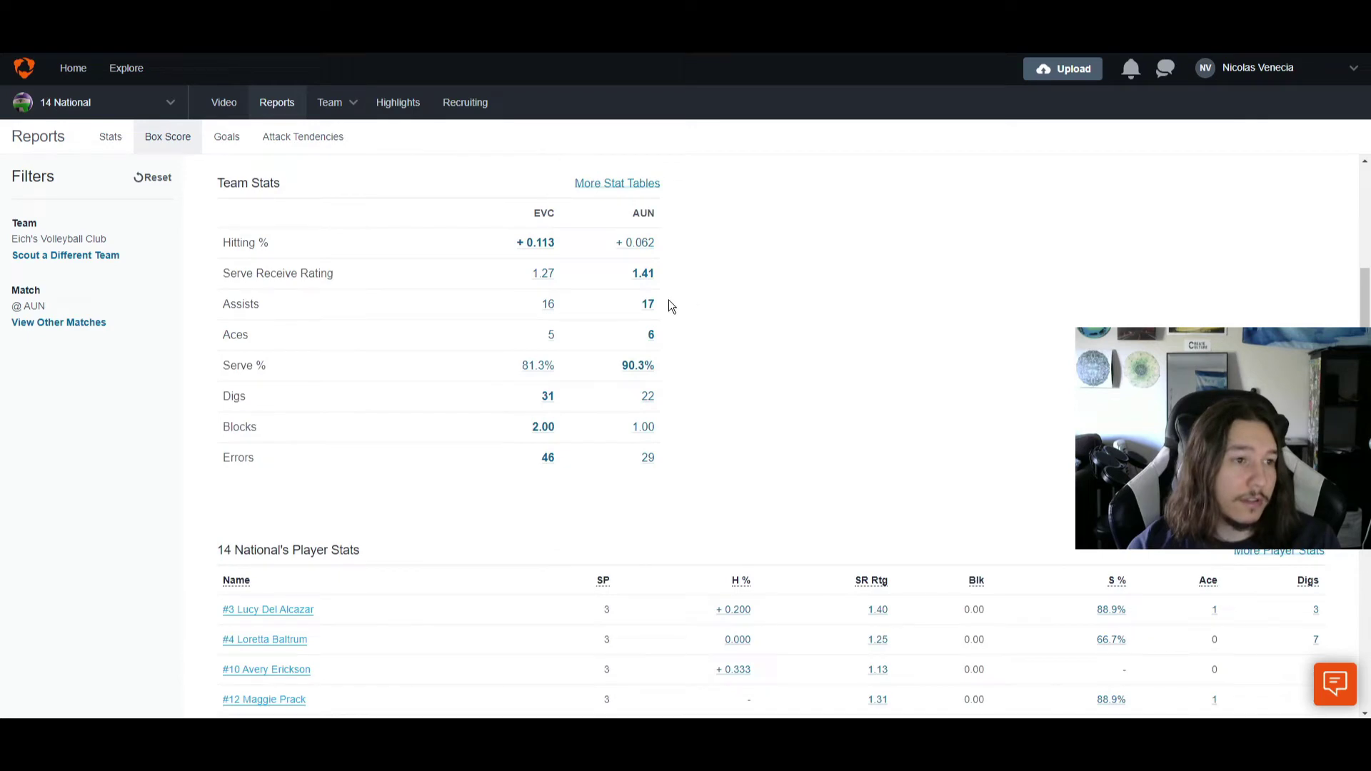
pyautogui.scroll(-3, 571, 448)
pyautogui.scroll(4, 608, 460)
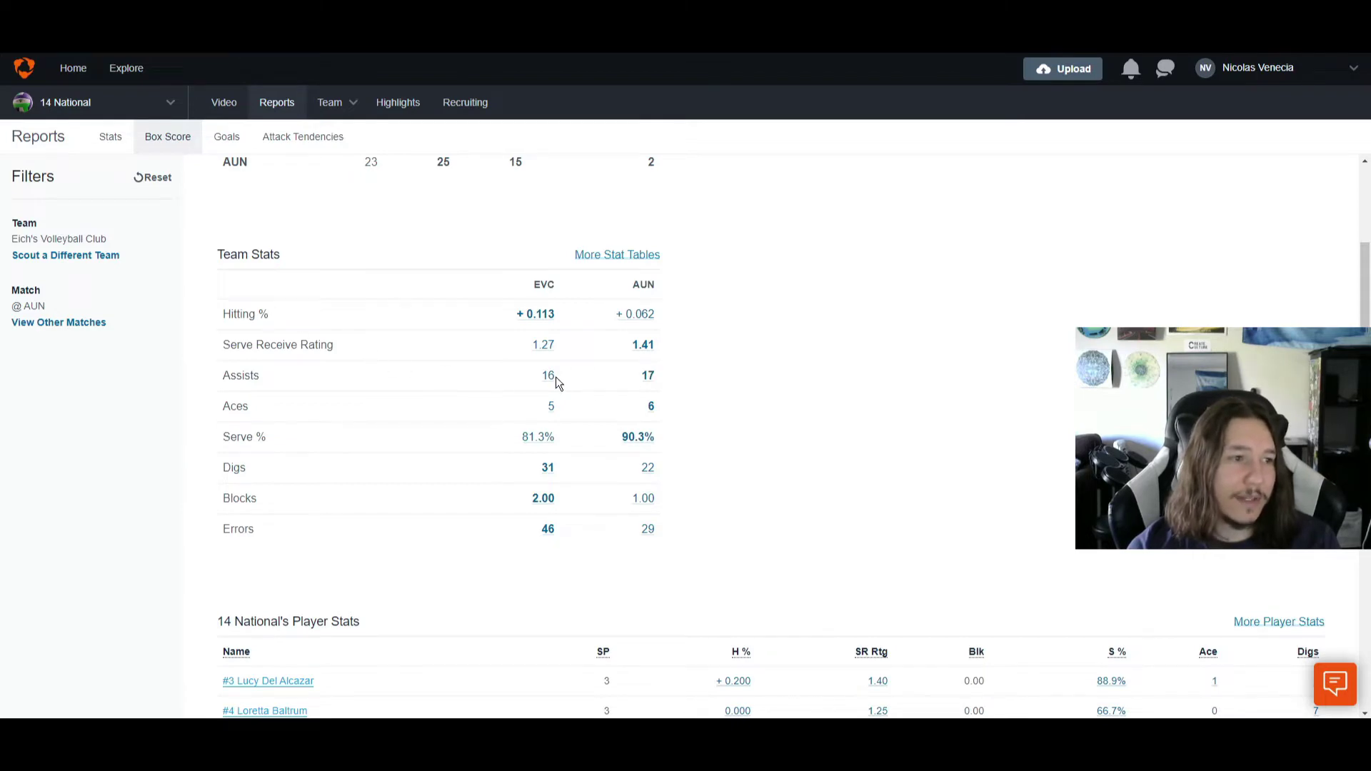
pyautogui.scroll(-10, 642, 417)
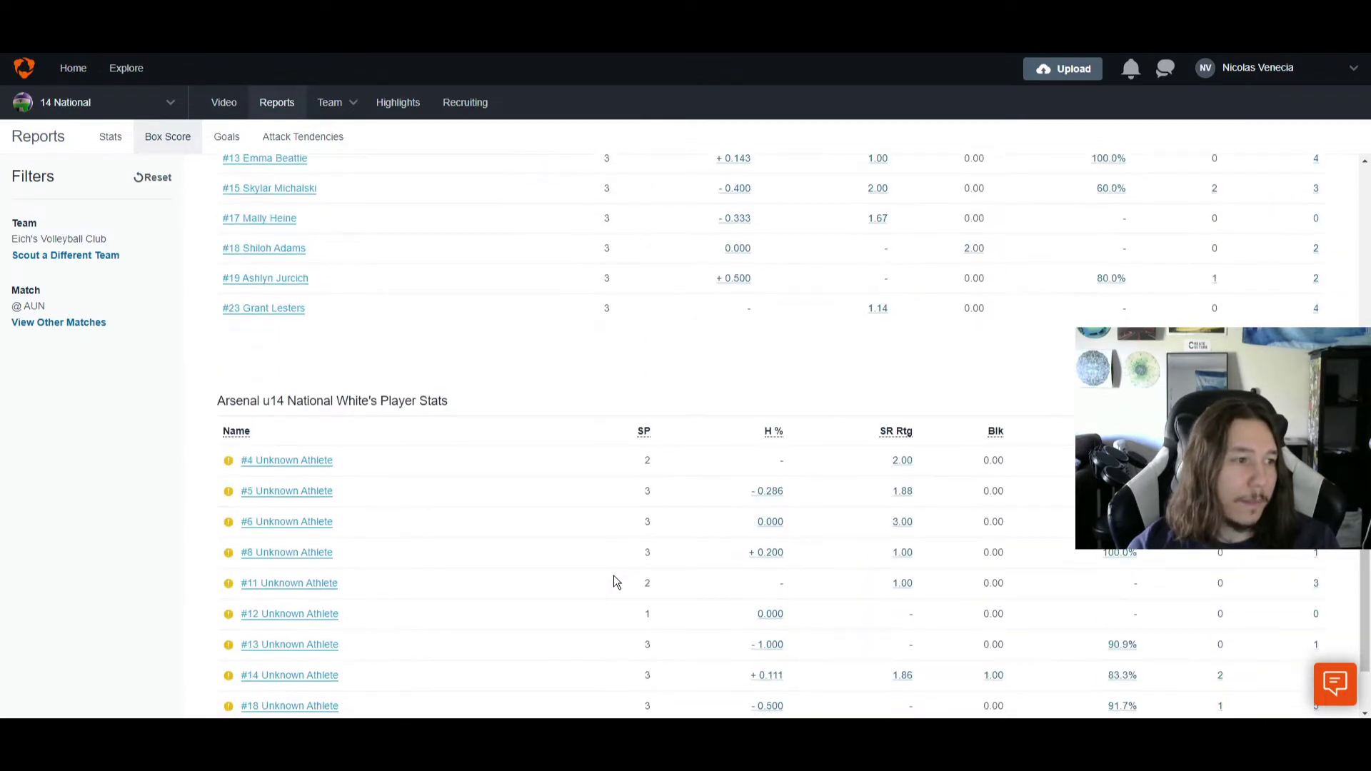
pyautogui.scroll(4, 598, 463)
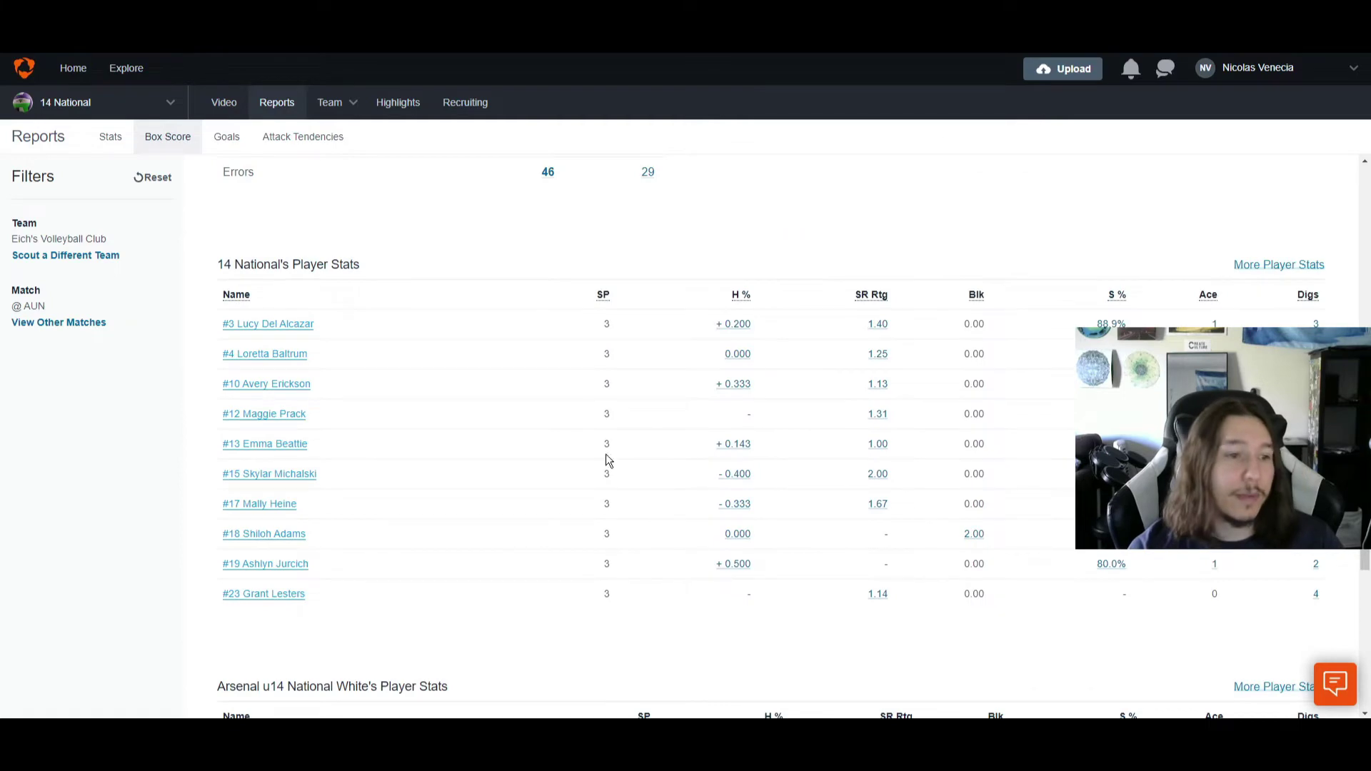
pyautogui.scroll(-3, 633, 496)
pyautogui.scroll(-2, 635, 571)
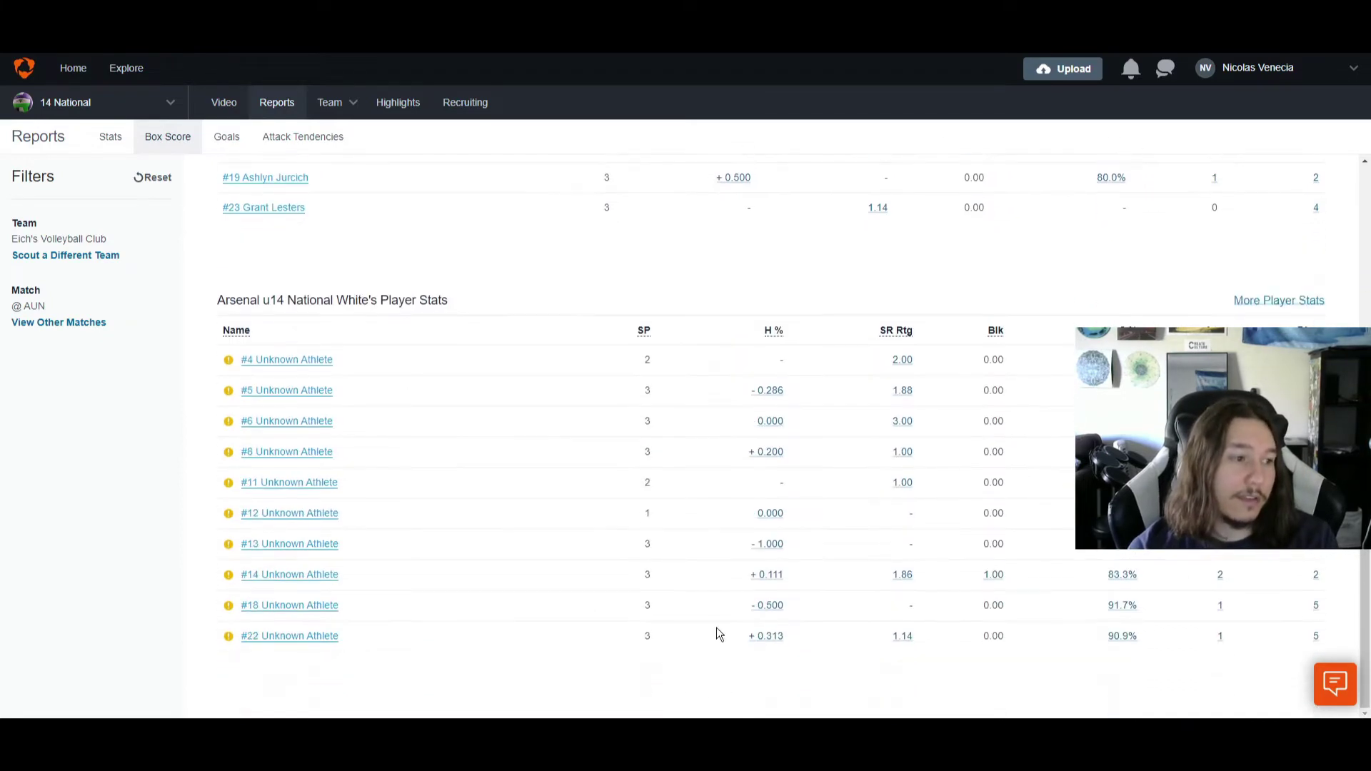
# Open the attack tendencies report for the @ AUN match and limit the result filter to kills only.
pyautogui.click(289, 141)
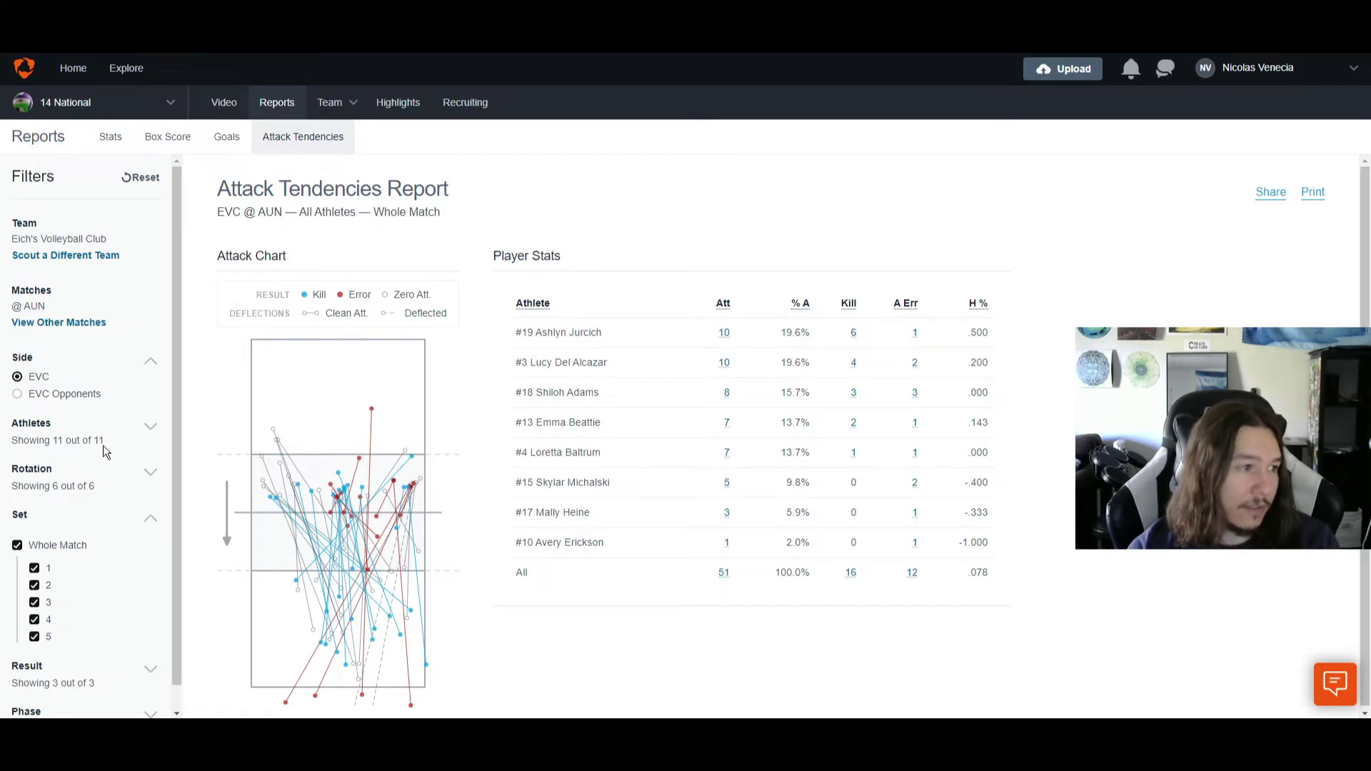
pyautogui.scroll(-1, 148, 432)
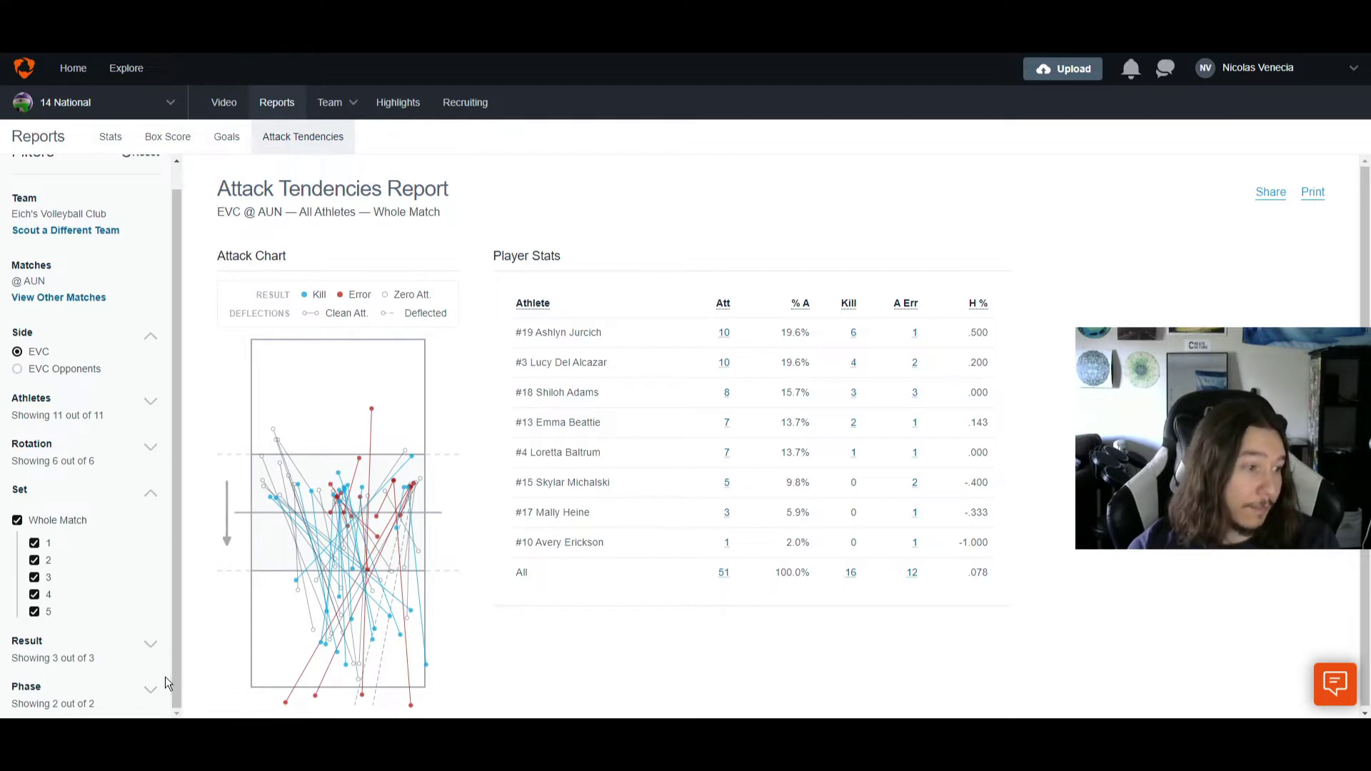
pyautogui.click(150, 644)
pyautogui.scroll(-1, 61, 658)
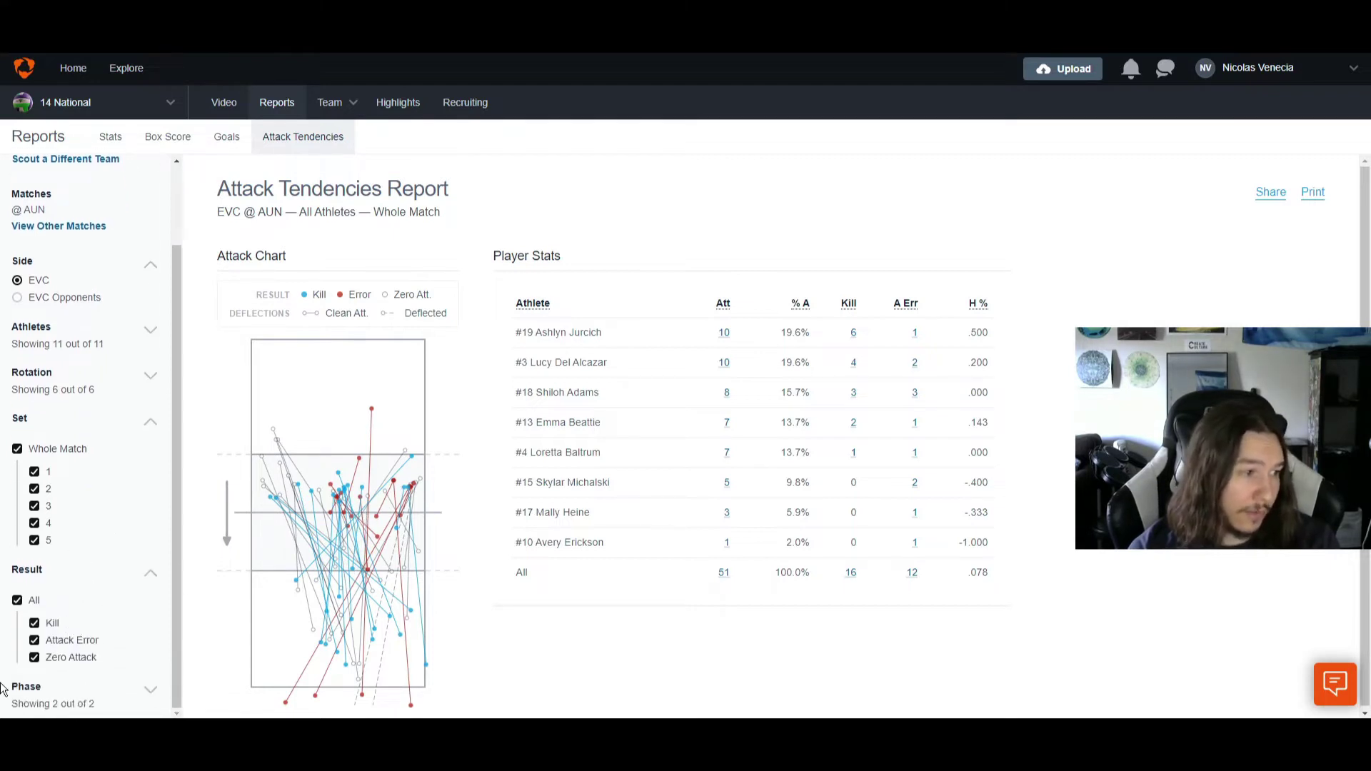
pyautogui.click(17, 600)
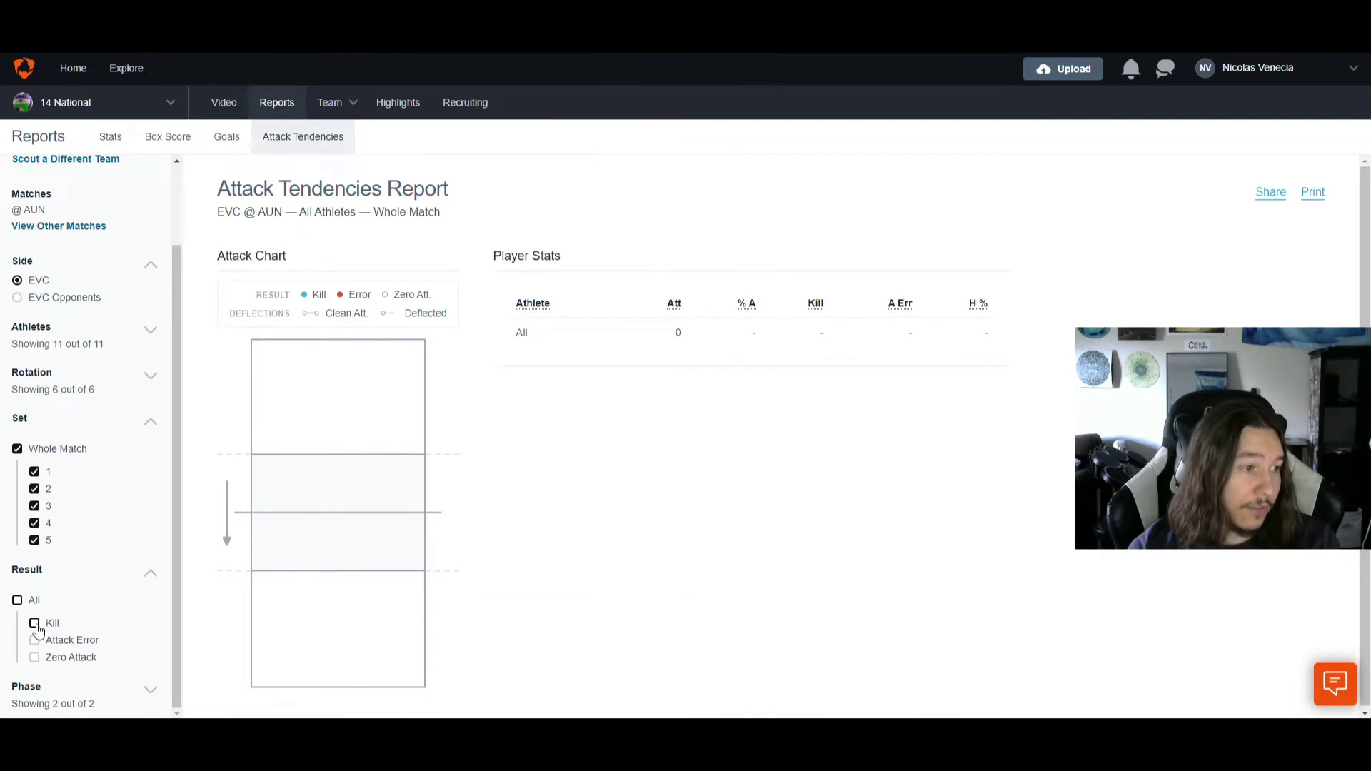
pyautogui.click(35, 624)
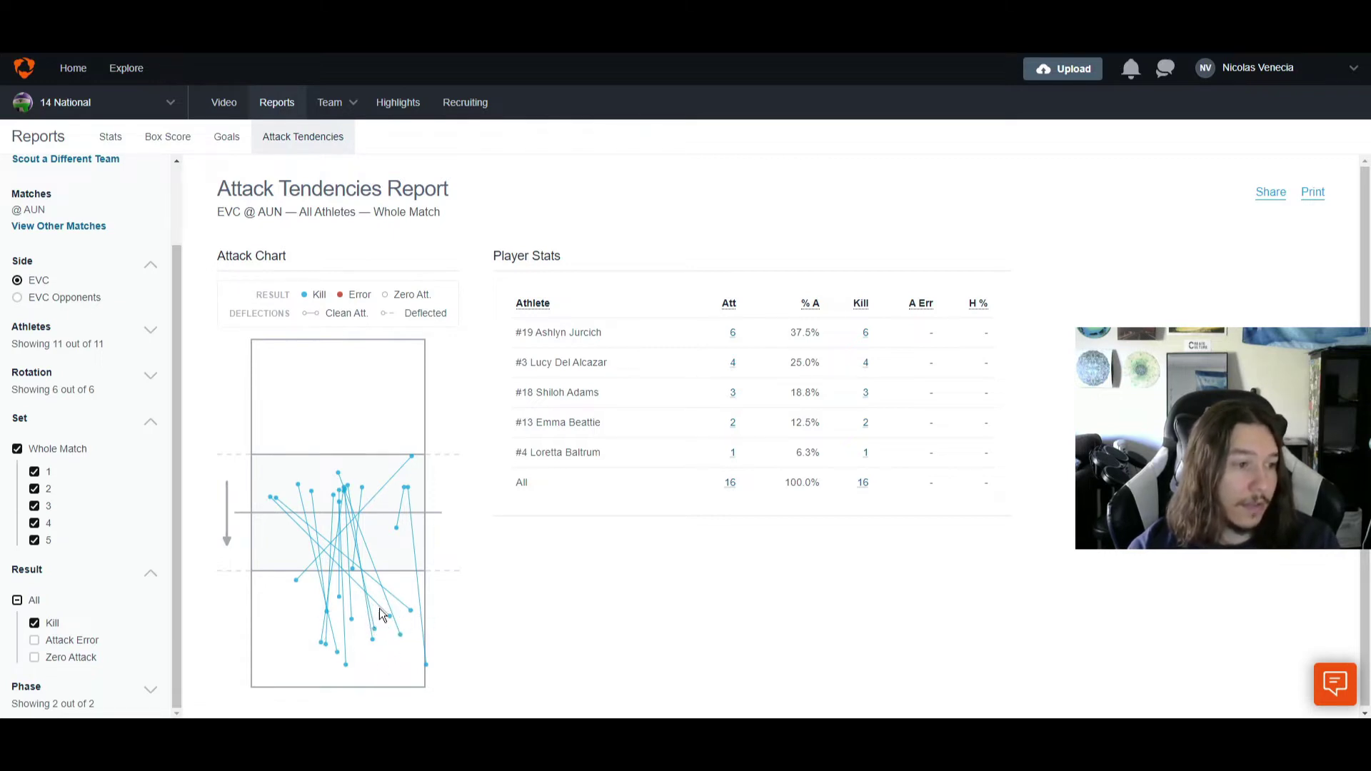
# Compare EVC's attack charts for attack errors only and zero attacks only, and return the result filter to kills only.
pyautogui.click(68, 639)
pyautogui.click(52, 625)
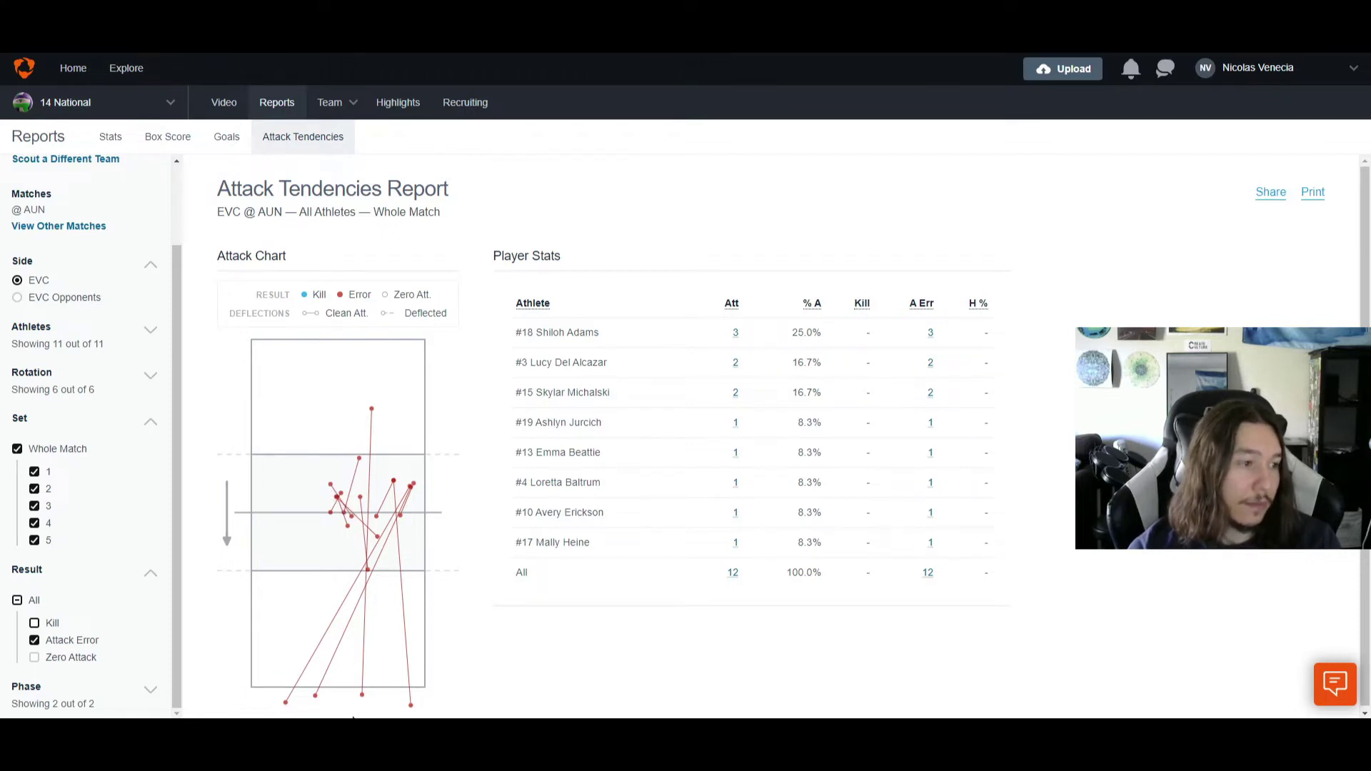
pyautogui.click(59, 657)
pyautogui.click(60, 640)
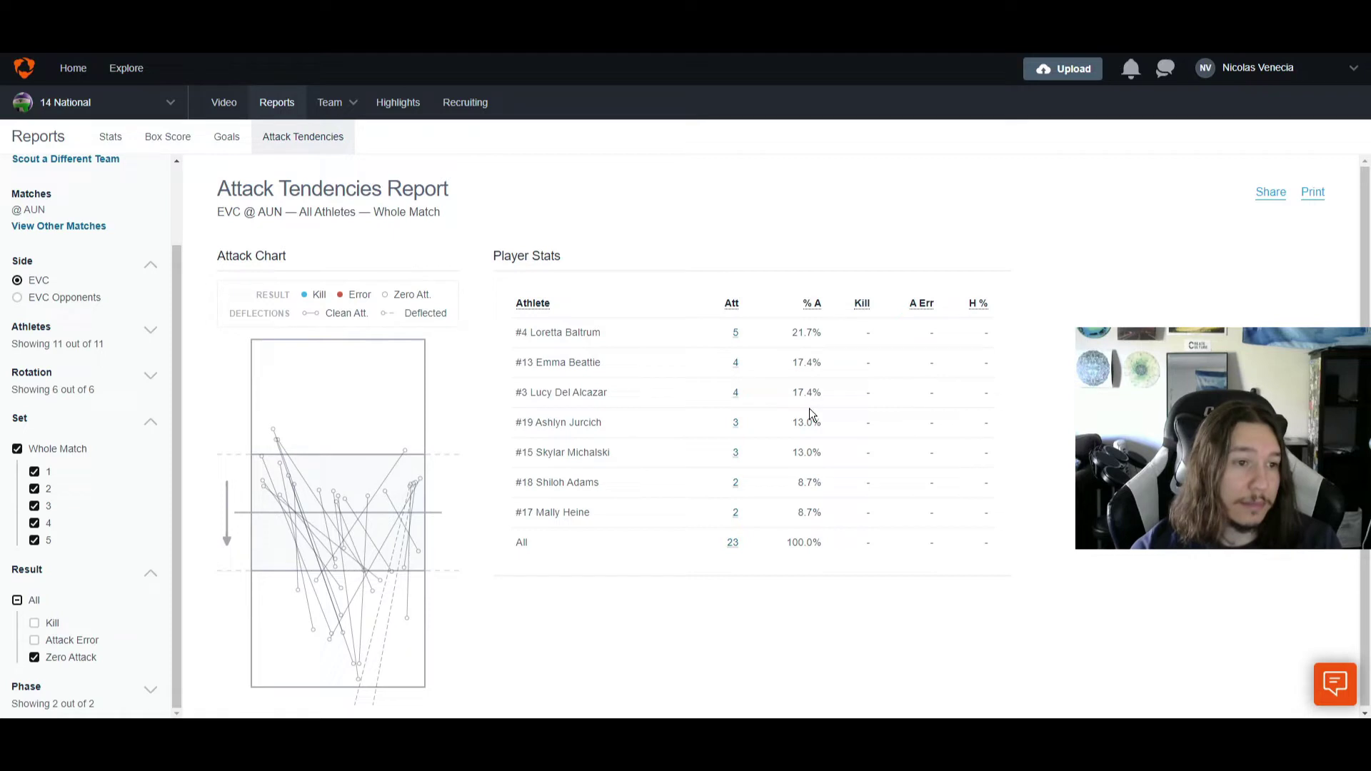
pyautogui.click(78, 641)
pyautogui.click(63, 657)
pyautogui.click(65, 641)
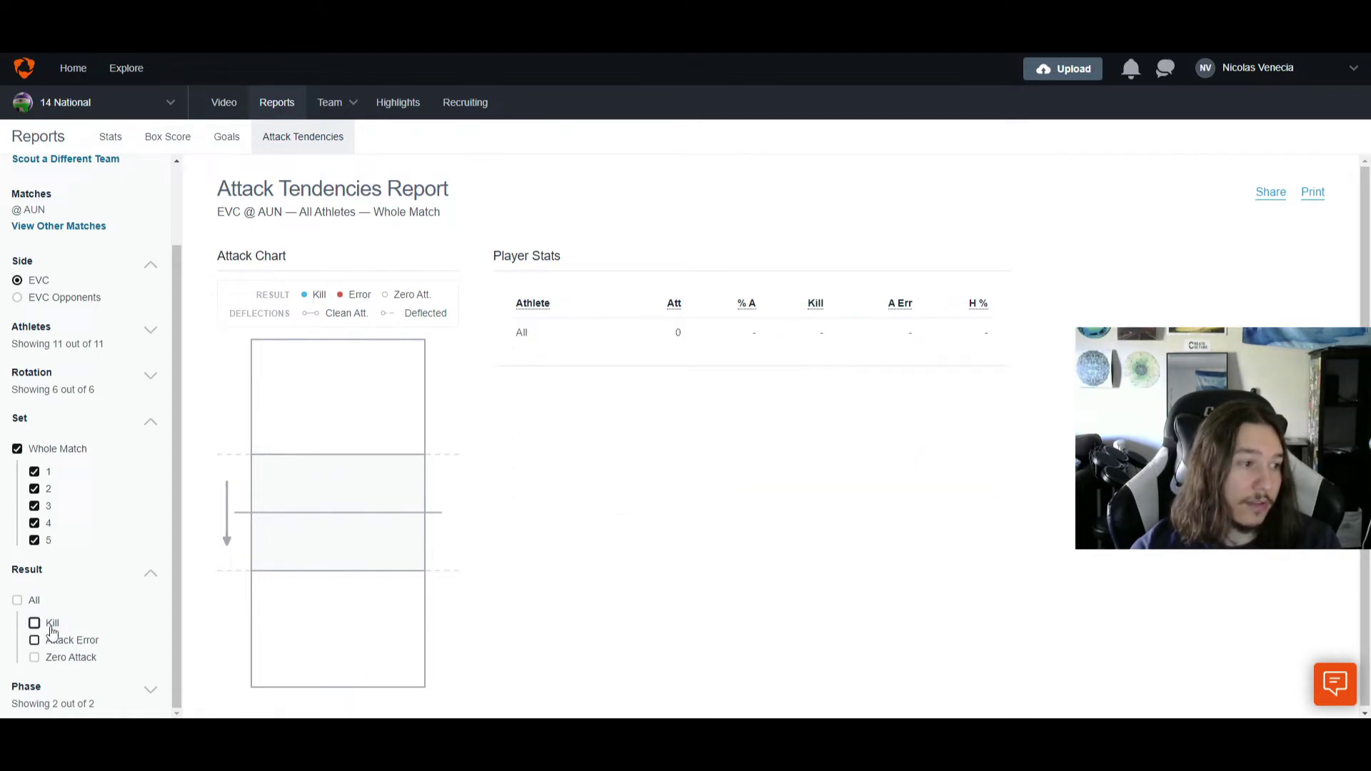
pyautogui.click(51, 626)
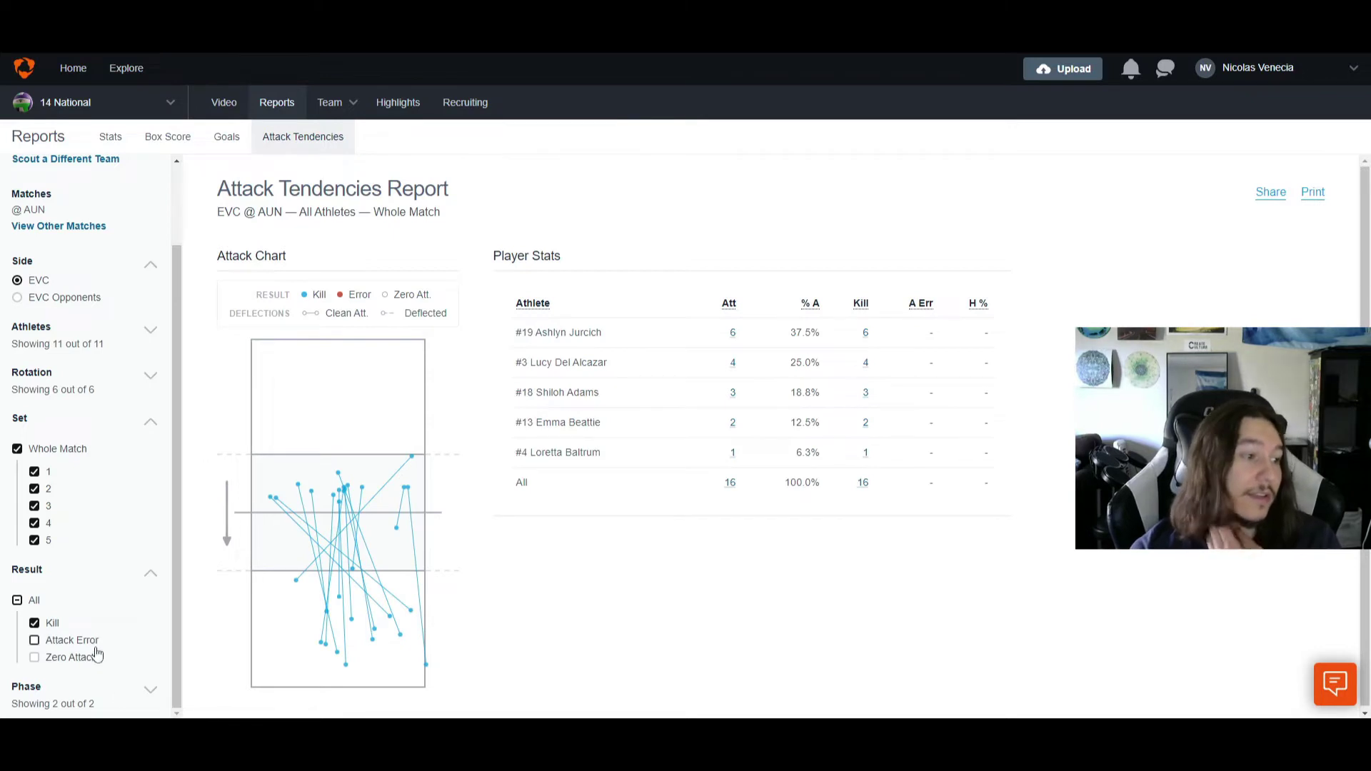
# Switch the attack chart to EVC Opponents, compare their zero attacks with their kills, and leave only kills selected.
pyautogui.scroll(2, 91, 402)
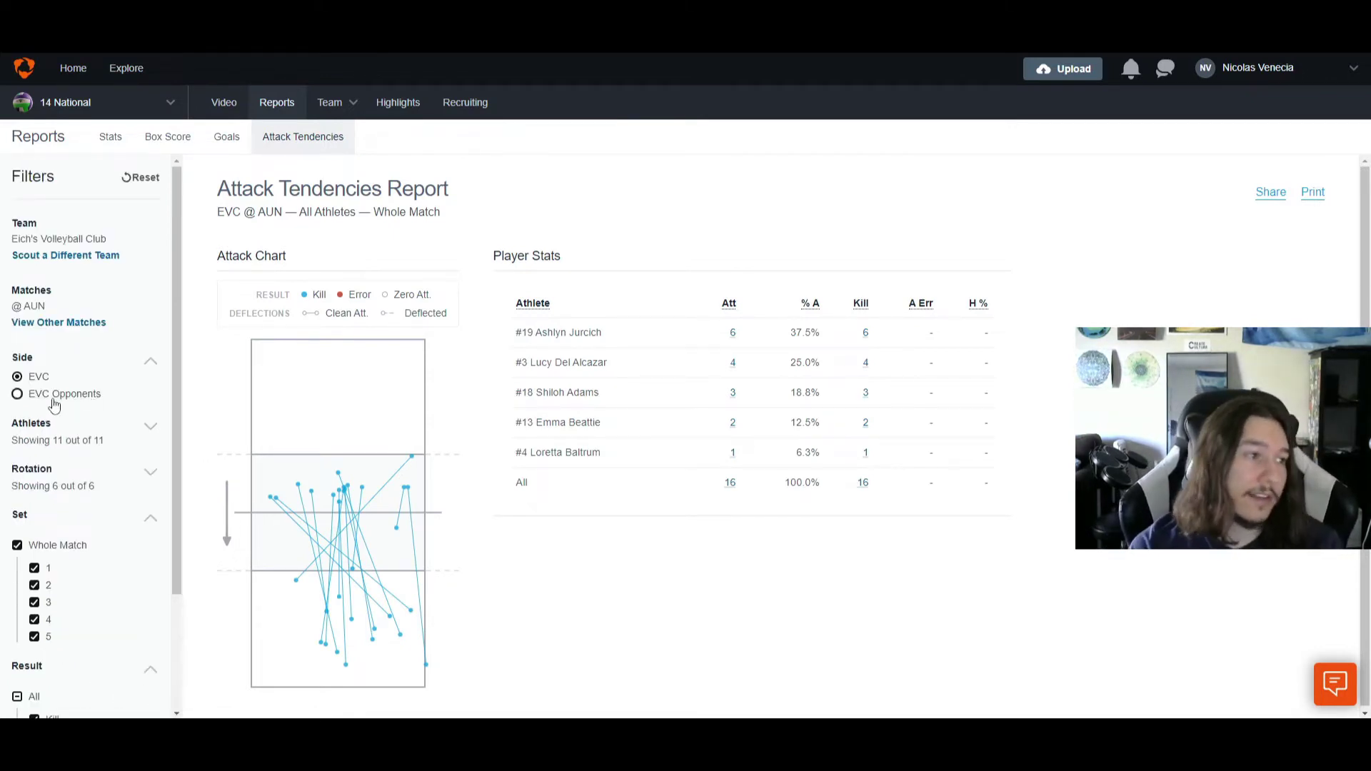
pyautogui.click(54, 400)
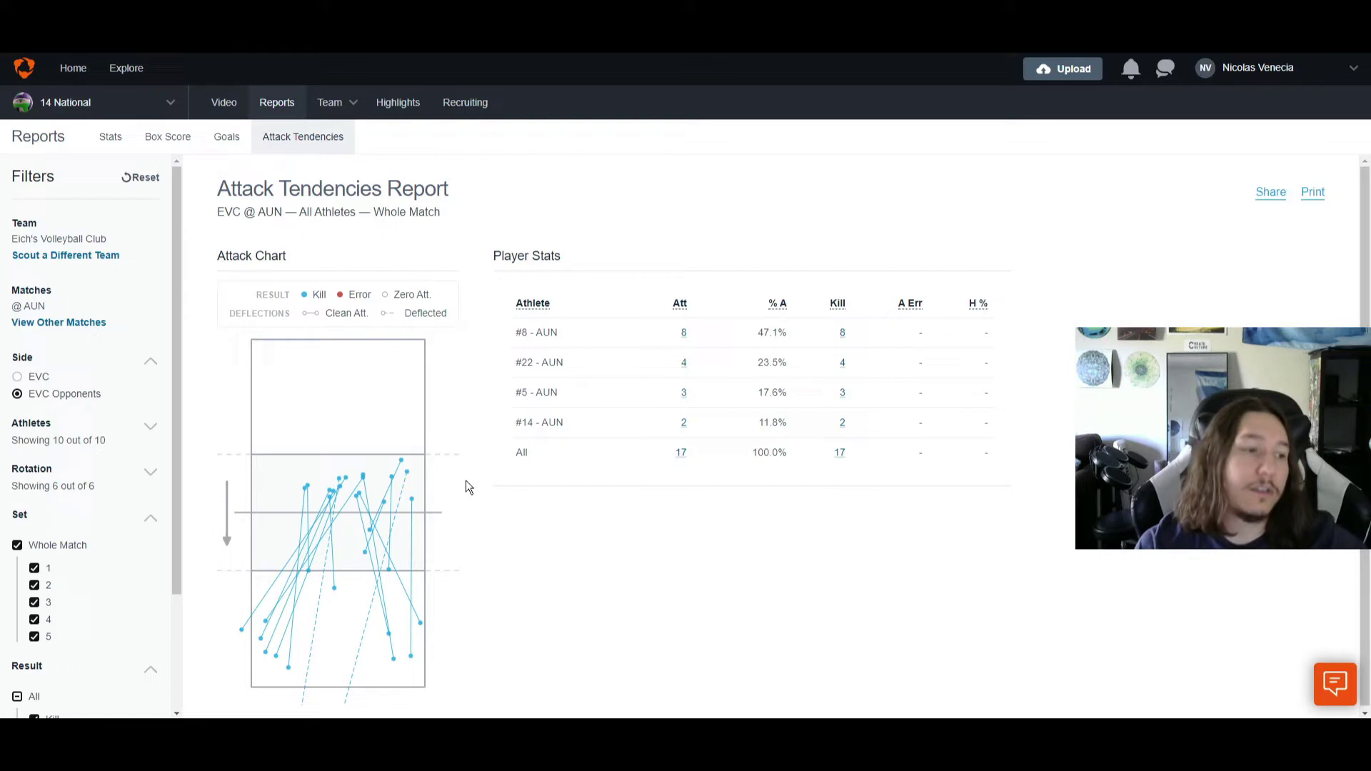
pyautogui.scroll(-1, 341, 479)
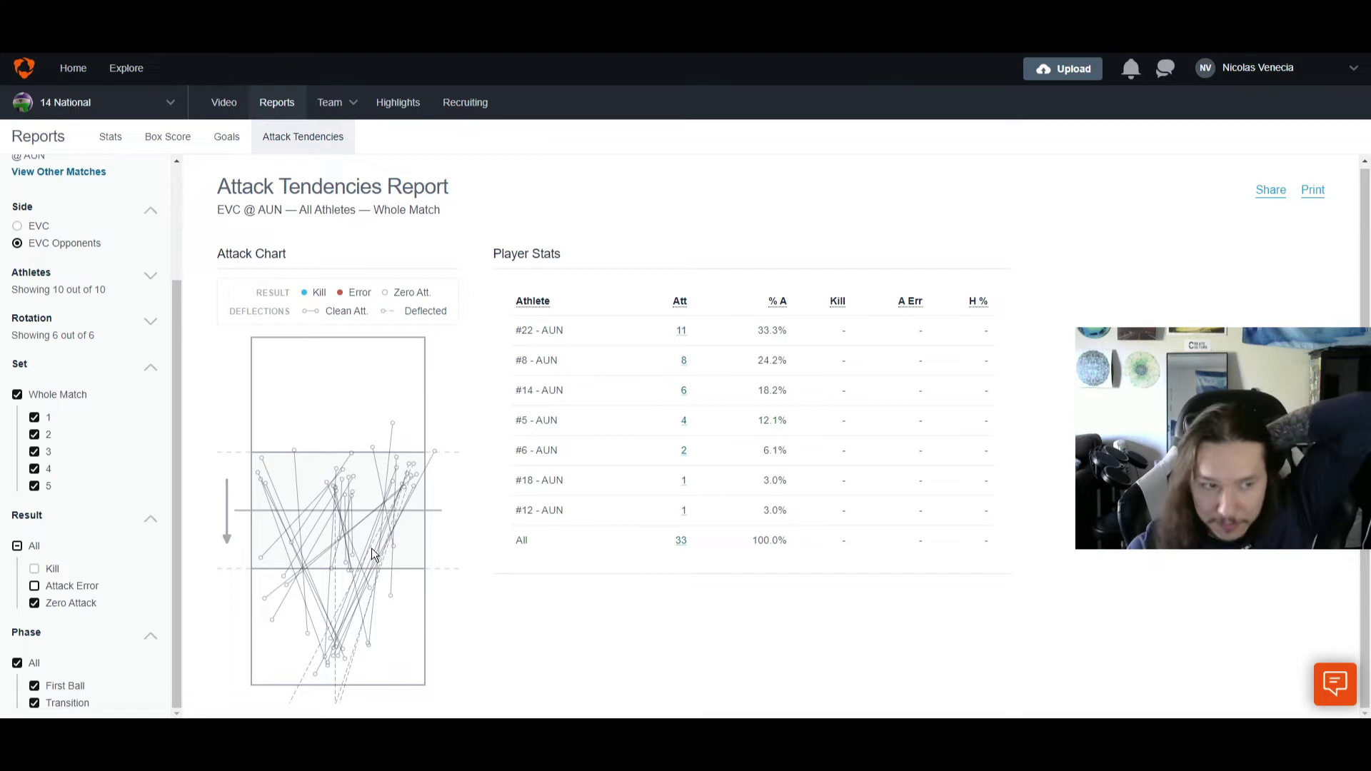
pyautogui.click(44, 571)
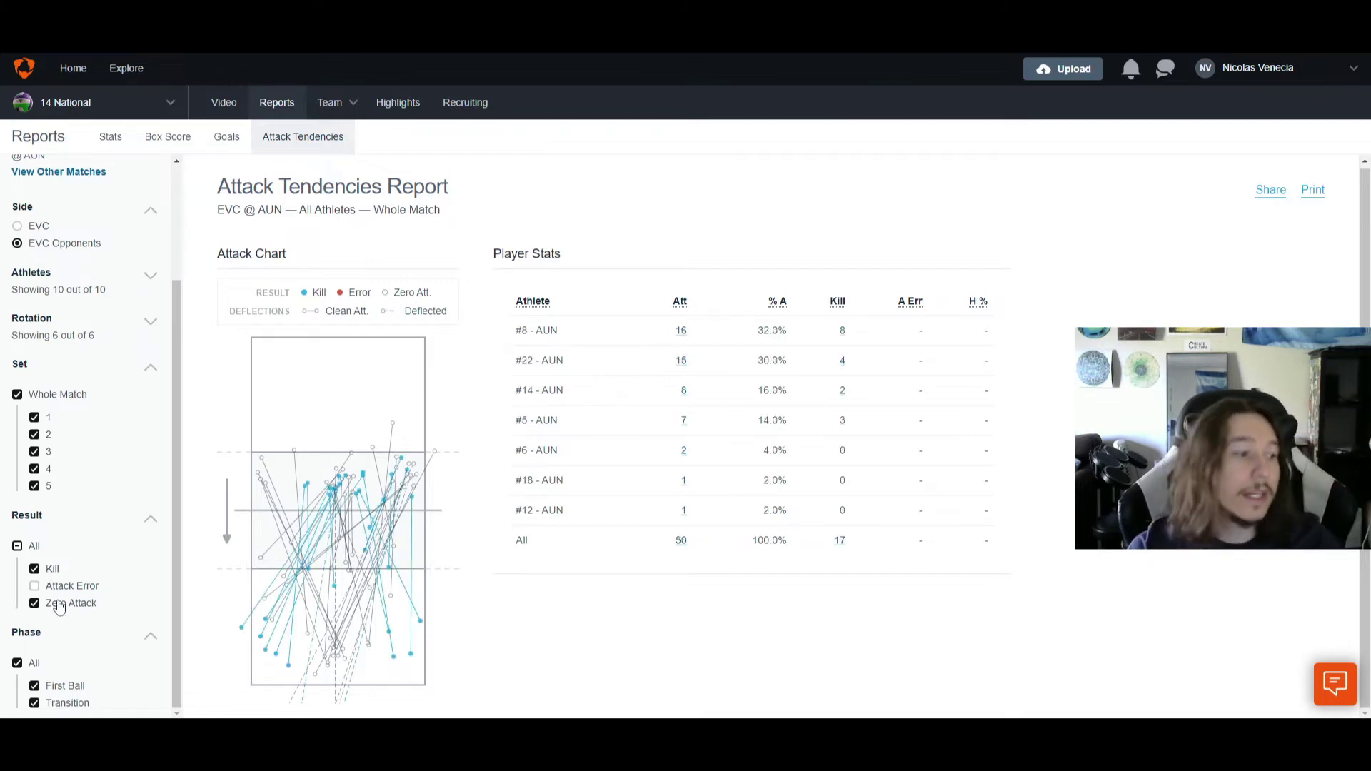
pyautogui.click(55, 603)
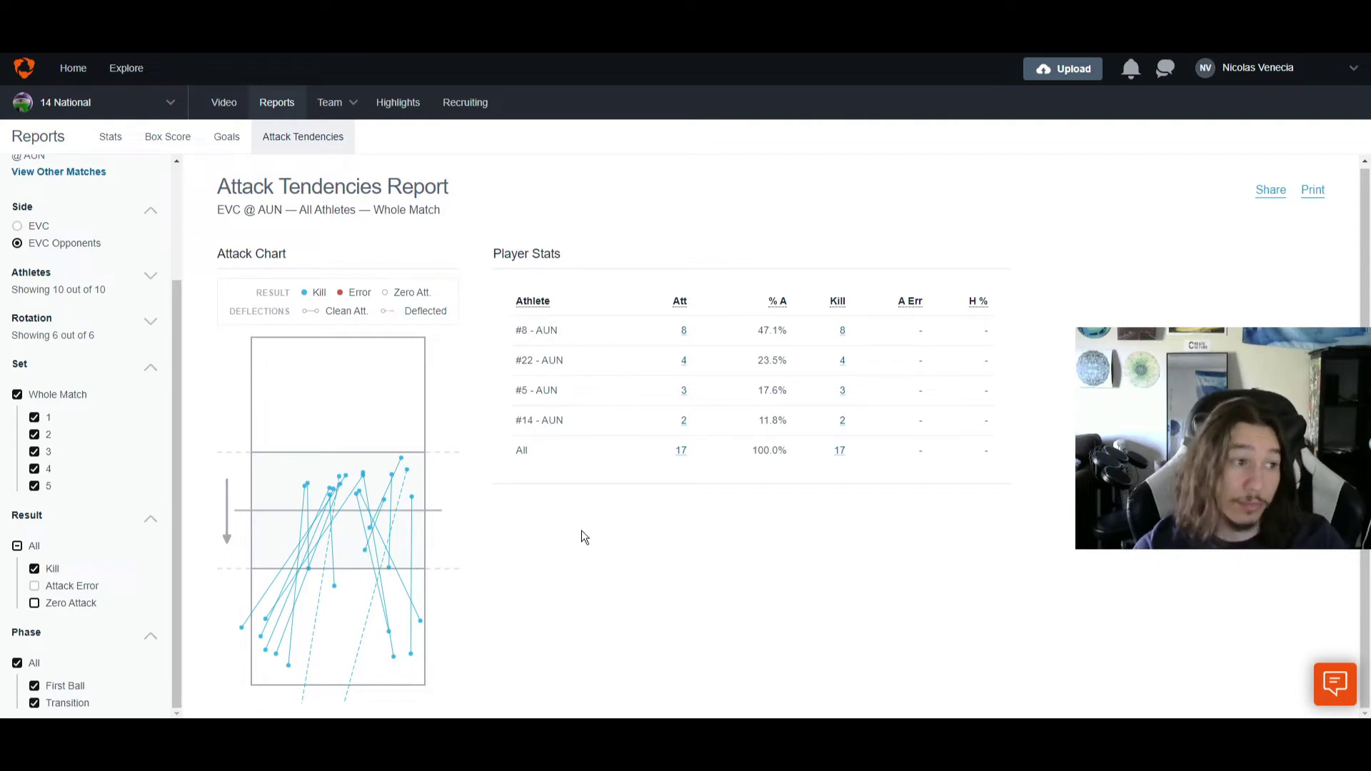
pyautogui.scroll(1, 340, 515)
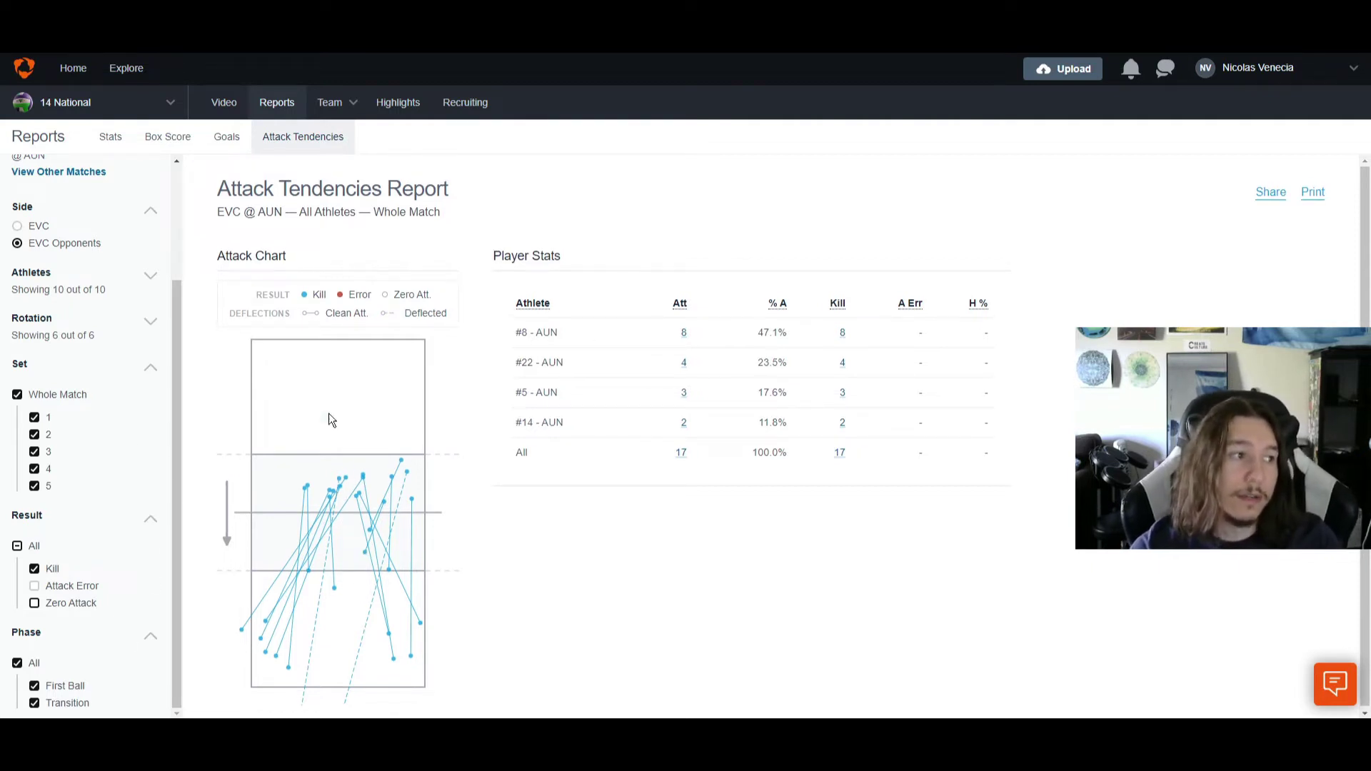
pyautogui.scroll(3, 41, 446)
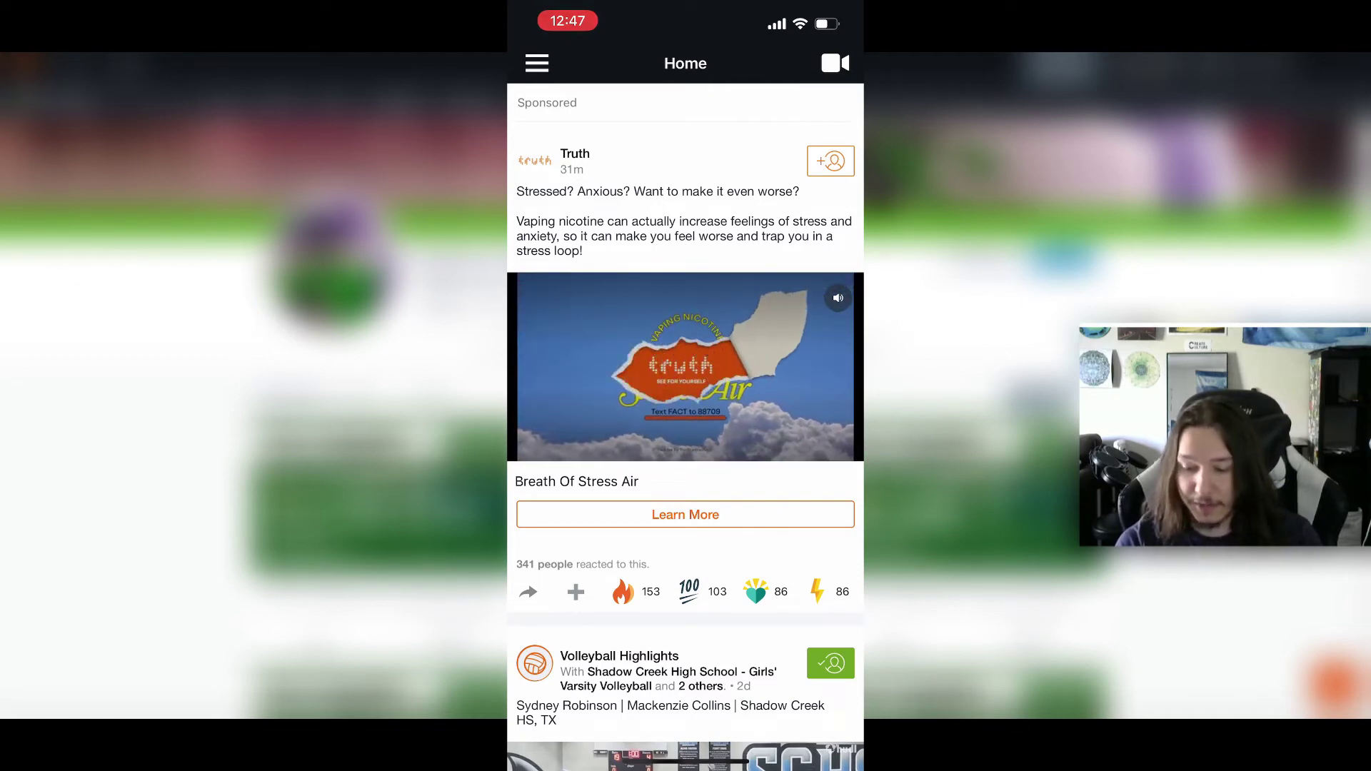
# Switch to the Hudl mobile app and browse 14 National's list of game videos.
pyautogui.click(537, 63)
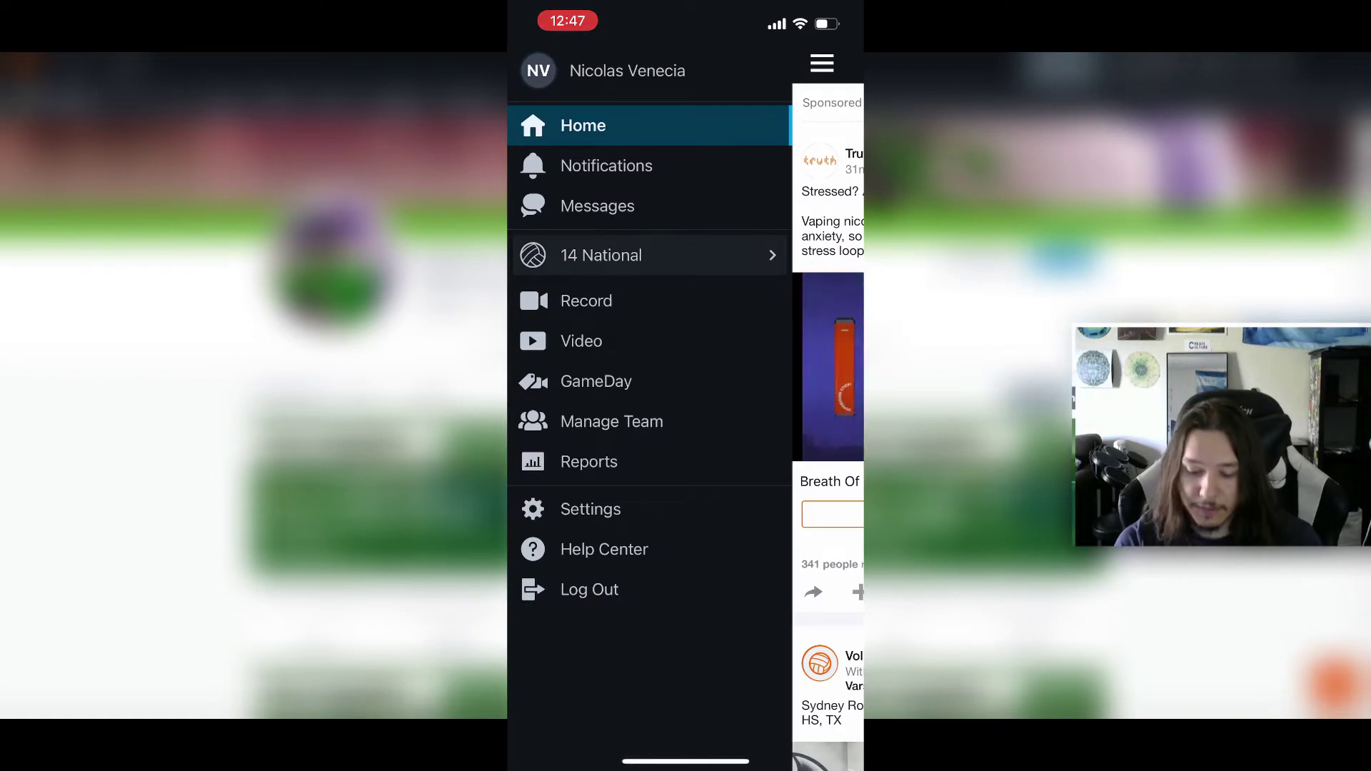
pyautogui.click(571, 340)
pyautogui.scroll(-5, 685, 428)
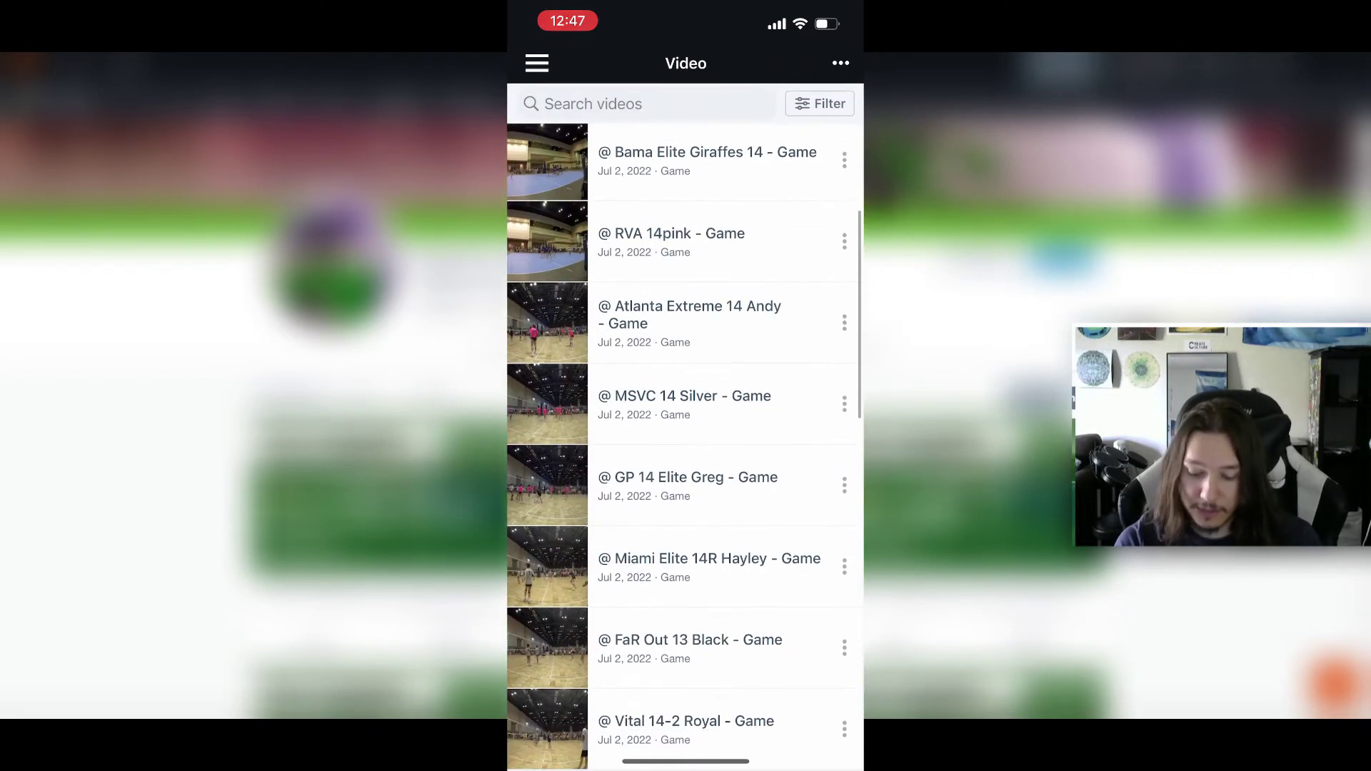
pyautogui.scroll(5, 685, 428)
# Open the team's reports in the mobile app and look through the overall and per-rotation stats.
pyautogui.click(537, 63)
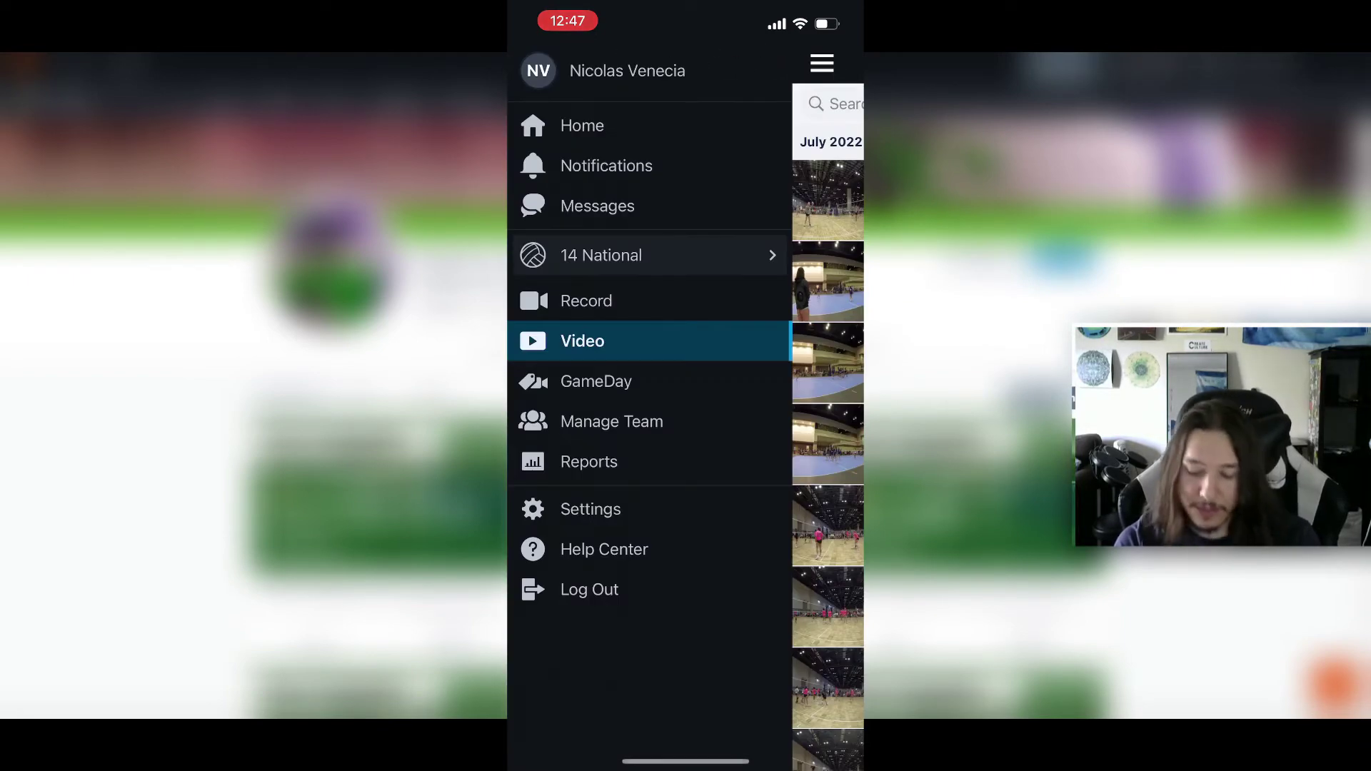
pyautogui.click(589, 462)
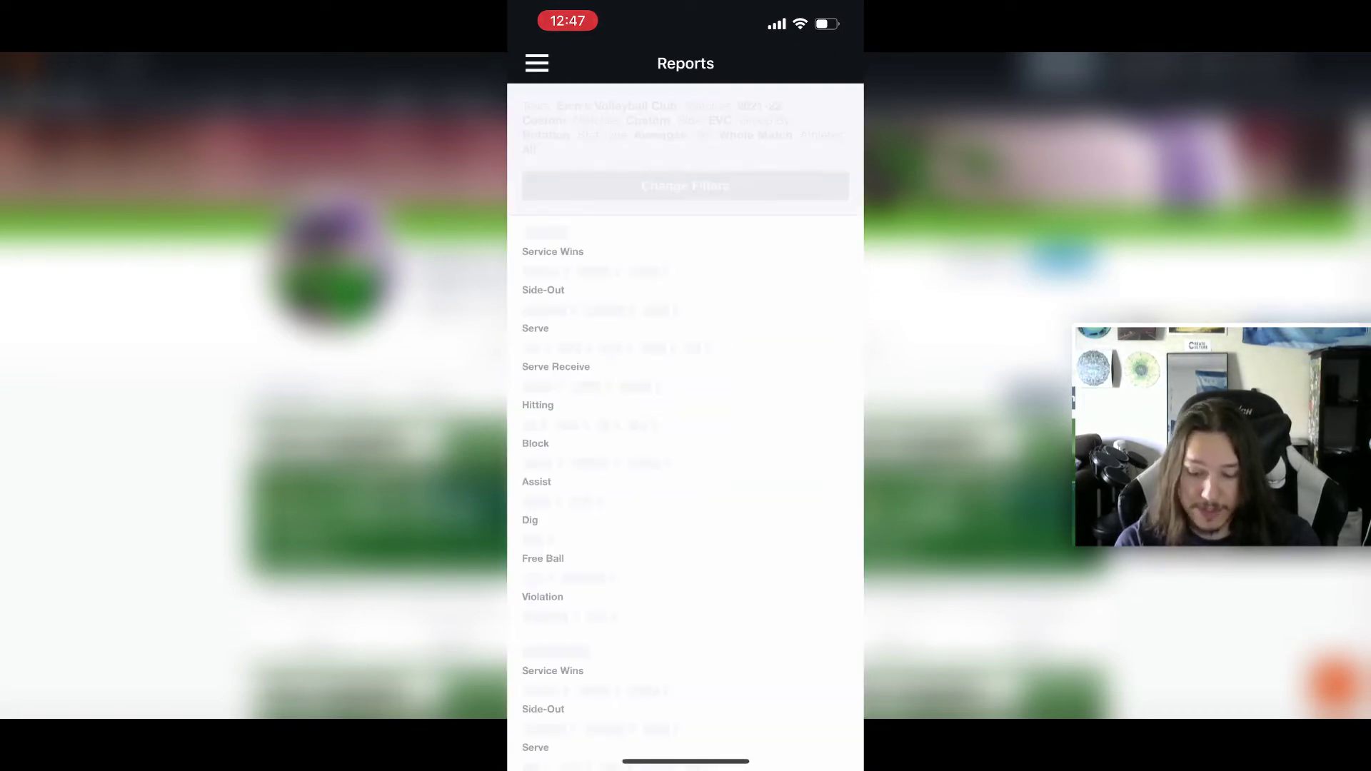
pyautogui.scroll(-8, 686, 428)
pyautogui.scroll(8, 686, 429)
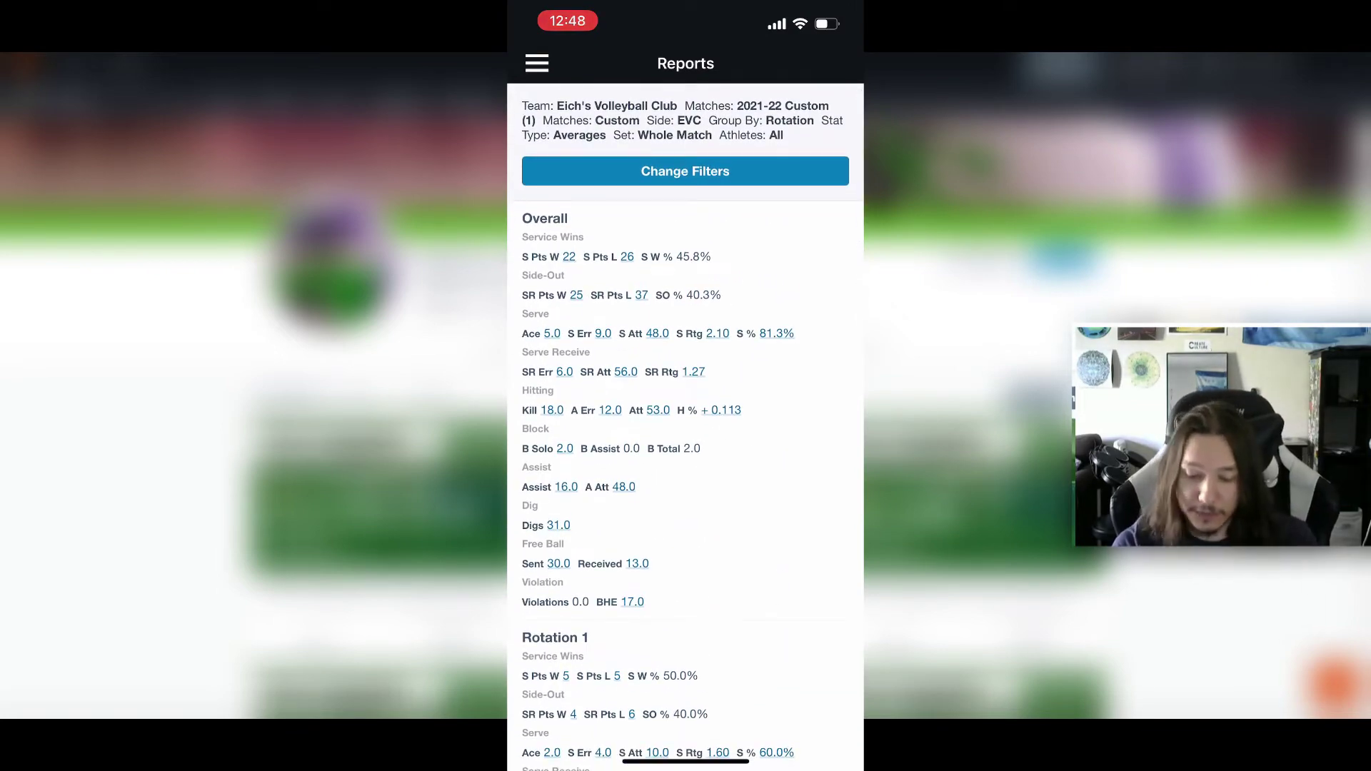
# Open the @ Arsenal u14 National White game video, skip ahead in it, and leave full screen to show its tags.
pyautogui.click(537, 63)
pyautogui.click(581, 340)
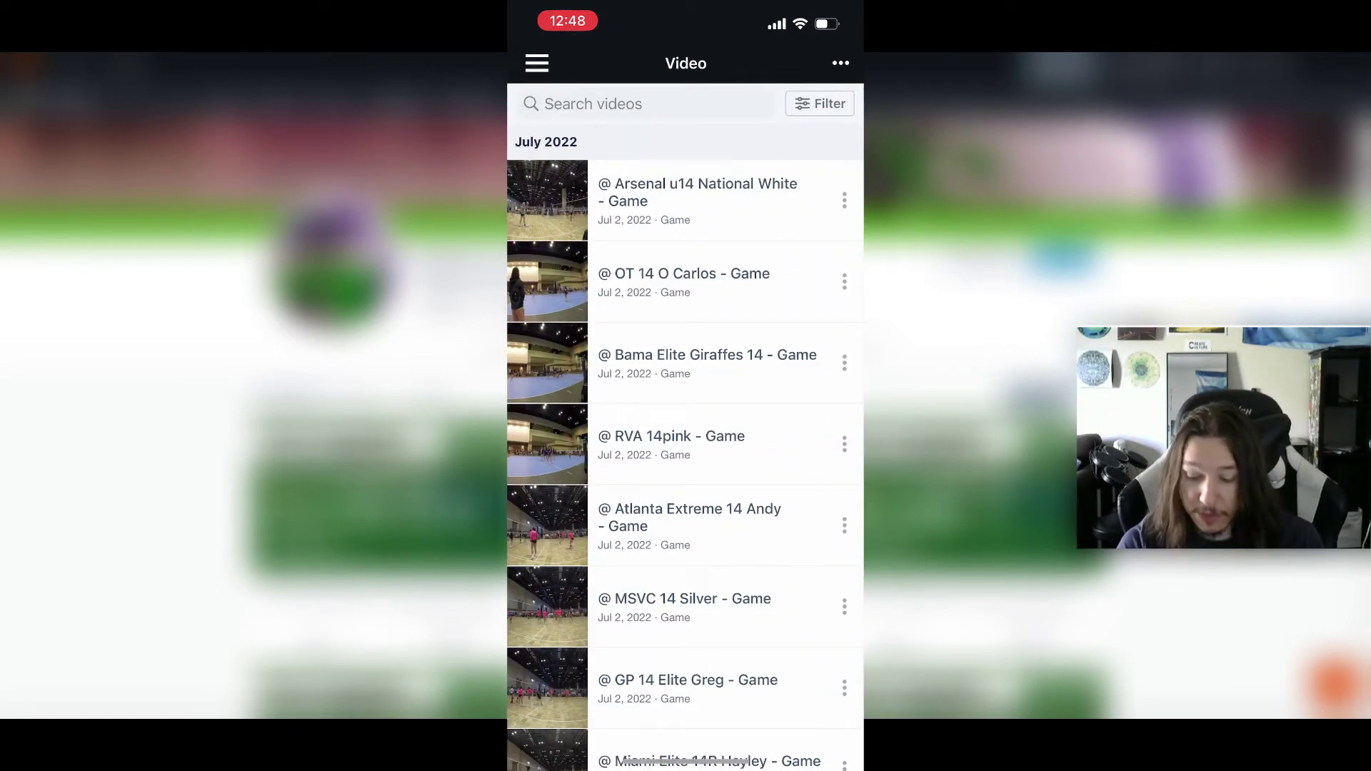
pyautogui.click(685, 200)
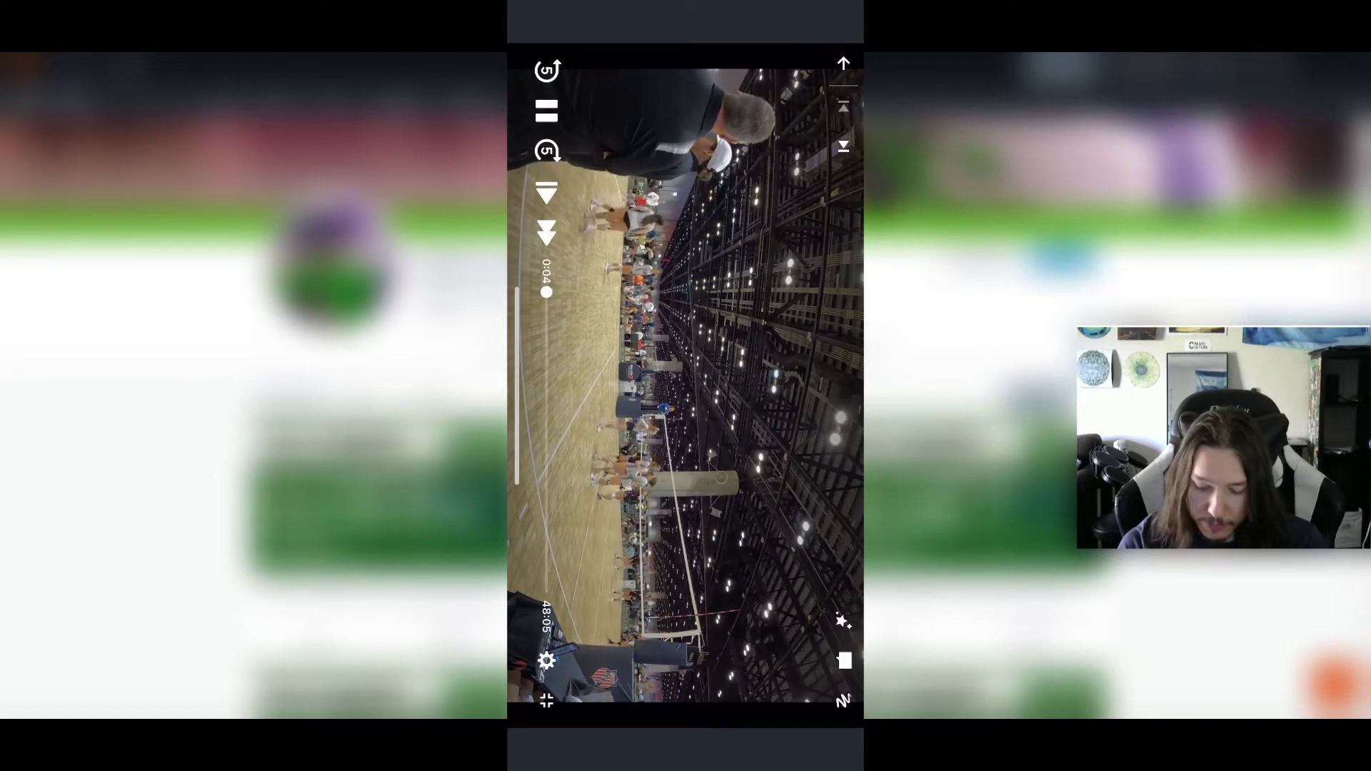
pyautogui.moveTo(546, 292); pyautogui.dragTo(546, 339)
pyautogui.click(546, 700)
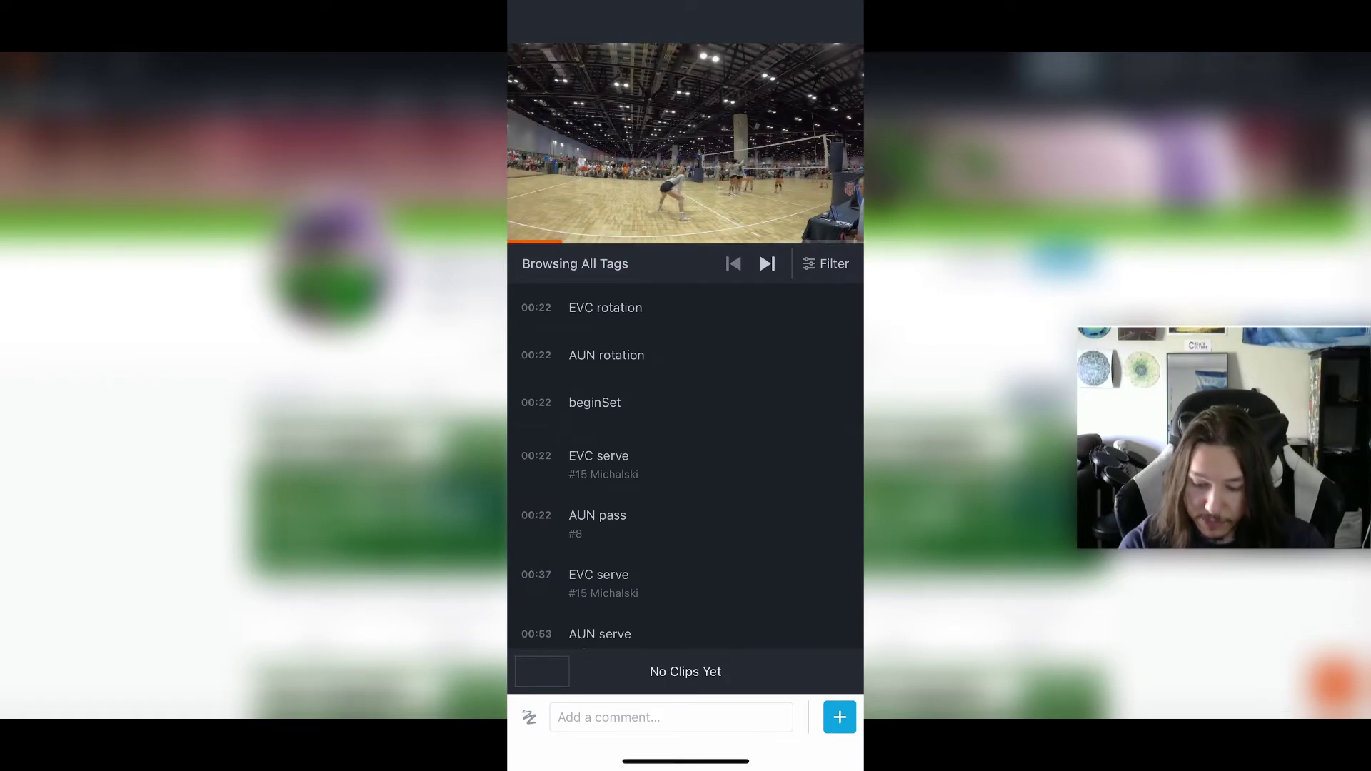
# Filter the game's tags to 14 National's serve receives rated 3 – Perfect Pass.
pyautogui.click(825, 264)
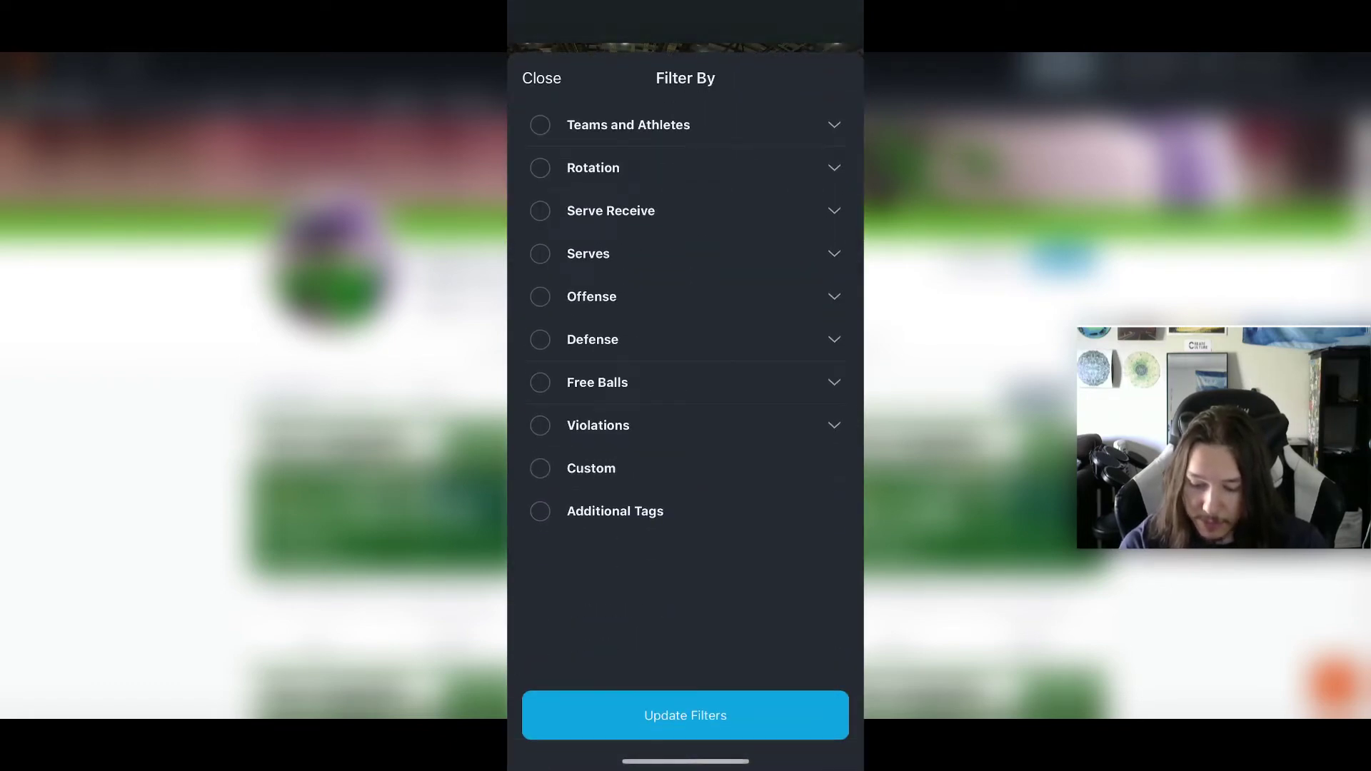
pyautogui.click(834, 210)
pyautogui.click(559, 383)
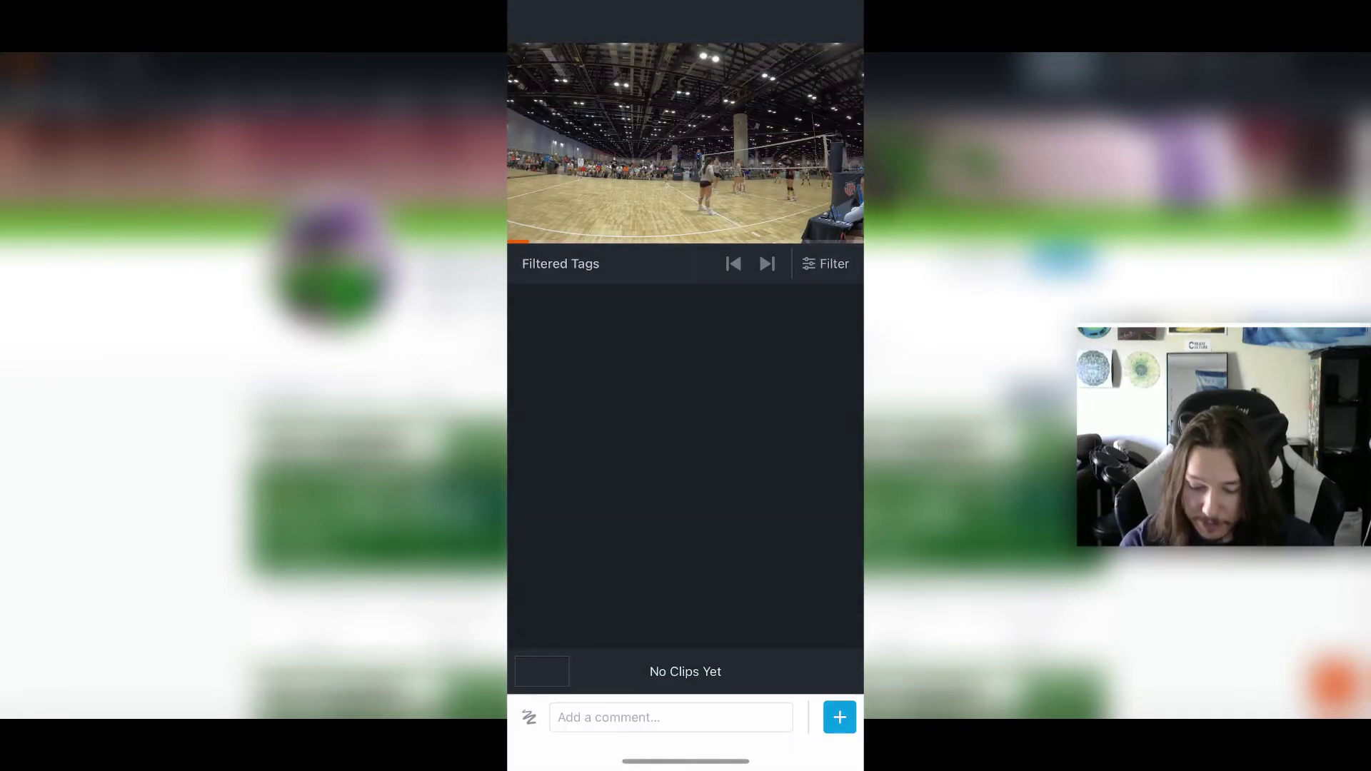
# Change the serve receive filter from perfect passes to 2 – Good Pass and update the tag list.
pyautogui.click(825, 263)
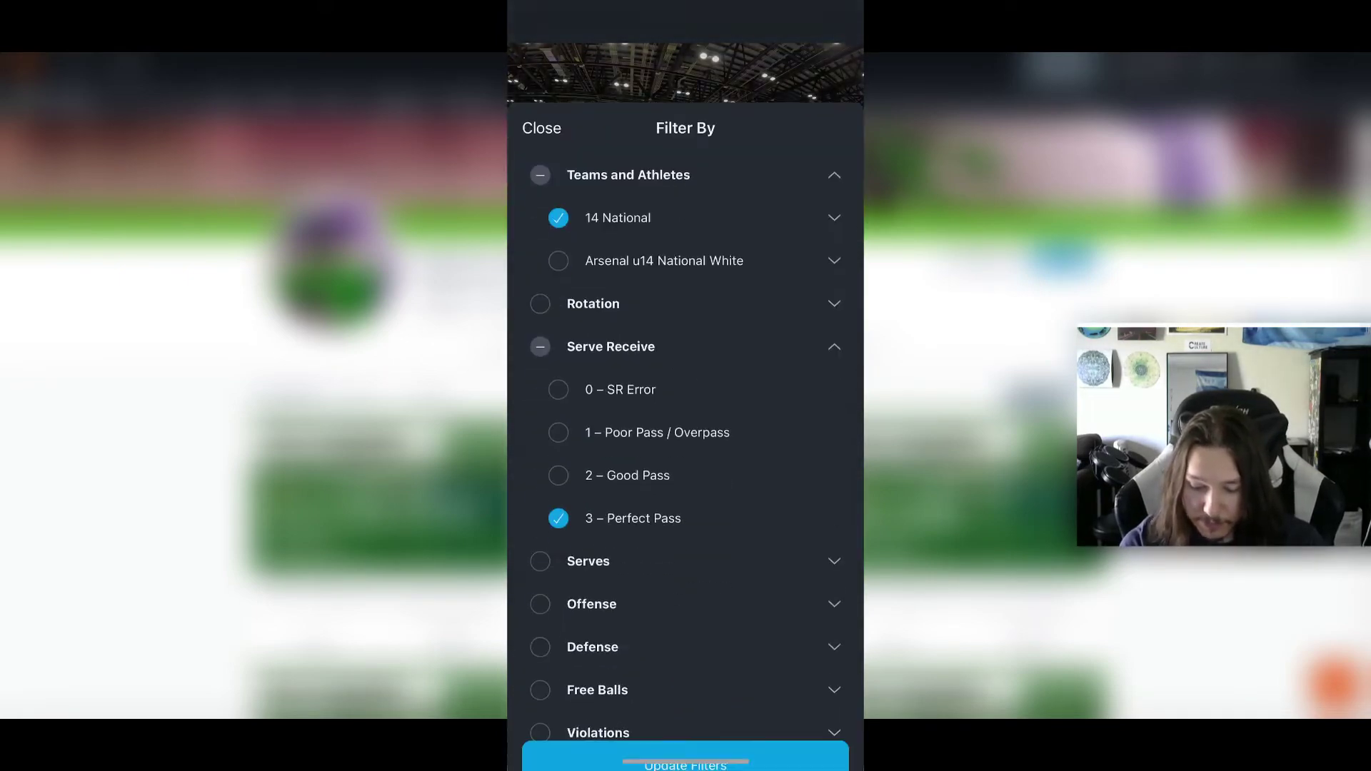
pyautogui.click(558, 425)
pyautogui.click(559, 468)
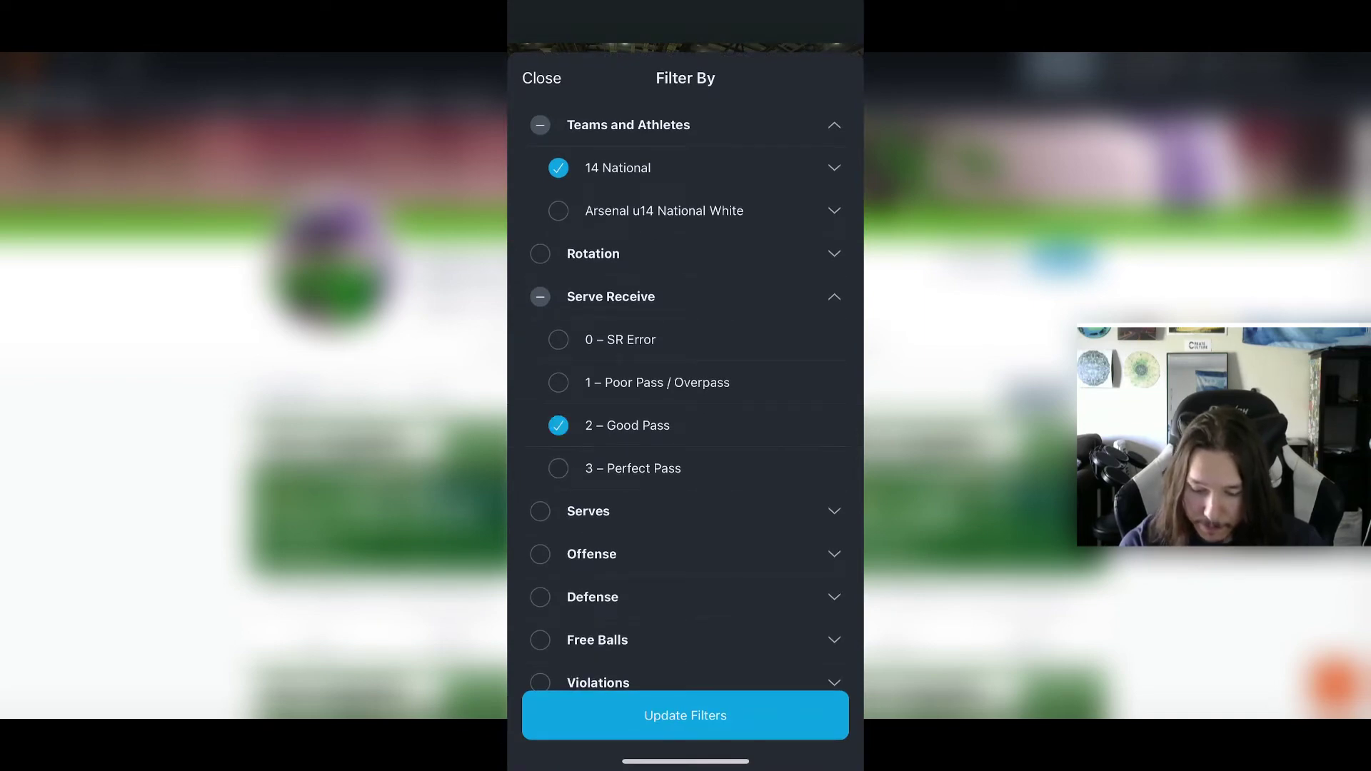
pyautogui.click(686, 715)
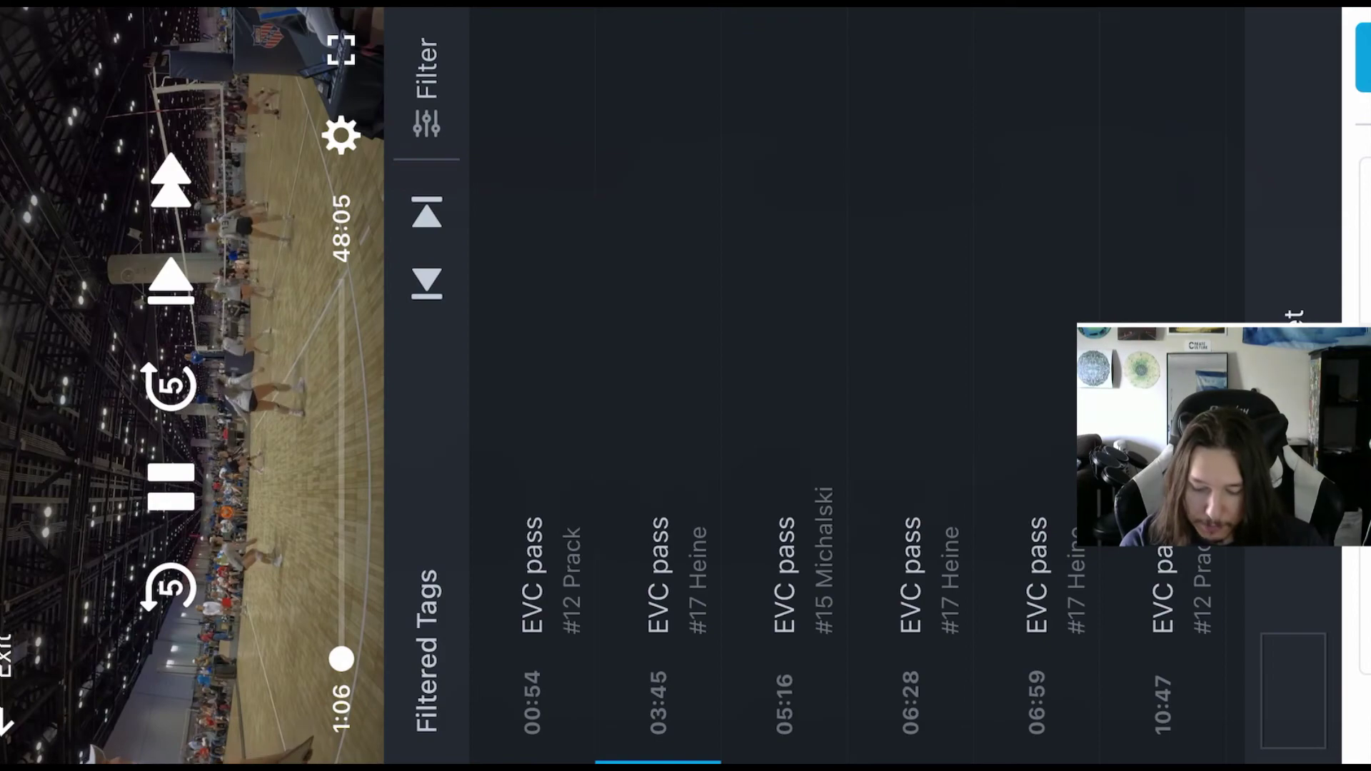
# Play the EVC pass by #17 at 03:45 and look through the filtered pass tags.
pyautogui.click(657, 628)
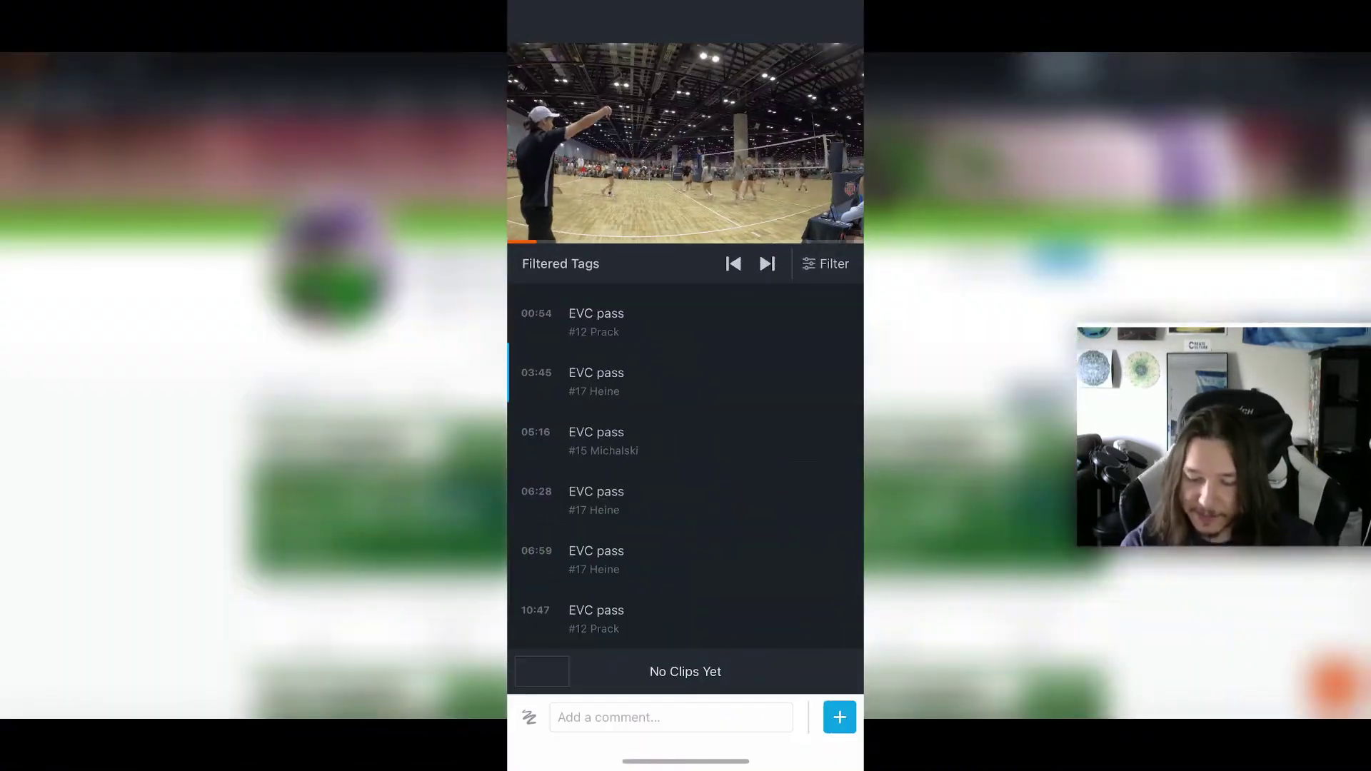
pyautogui.scroll(-3, 686, 464)
pyautogui.scroll(3, 685, 464)
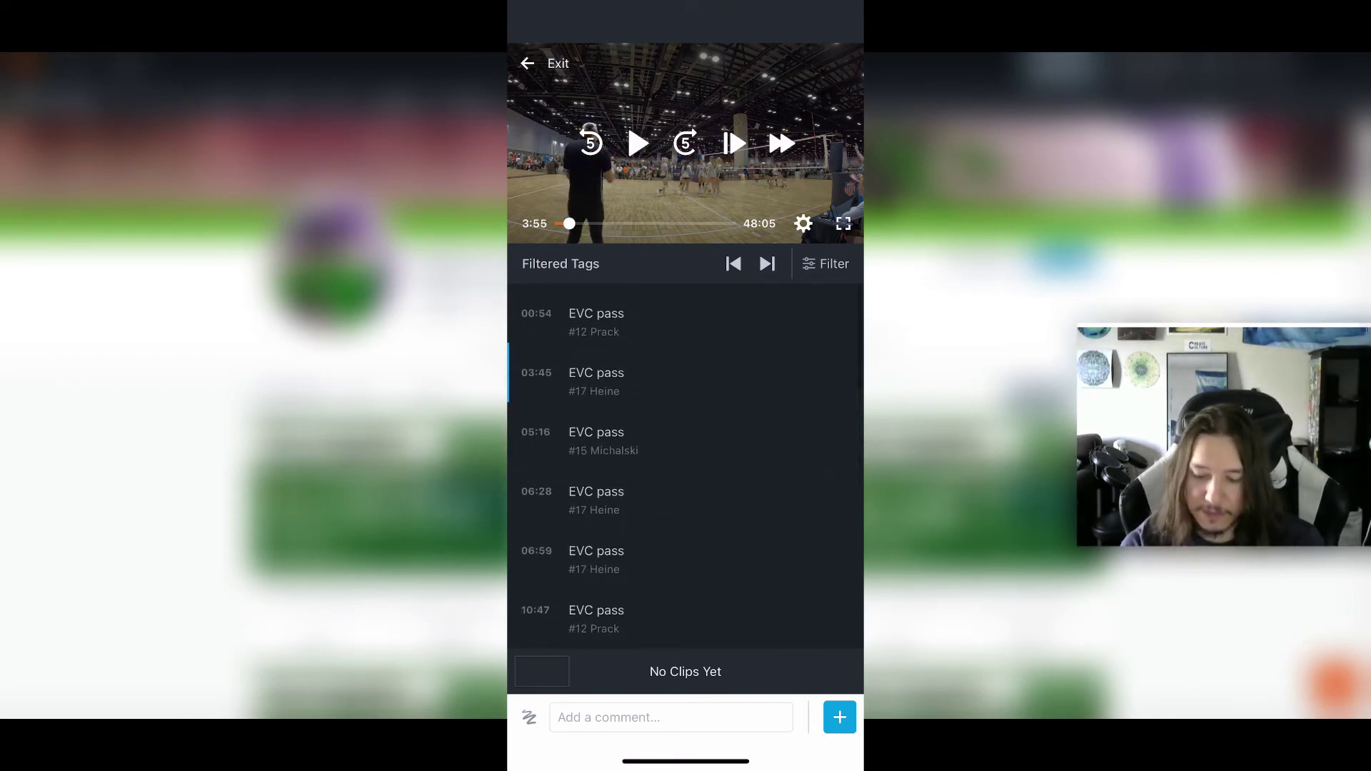
# Exit the video, briefly reopen the @ Arsenal u14 National White game, and return to browse the video list down to June 2022.
pyautogui.click(549, 62)
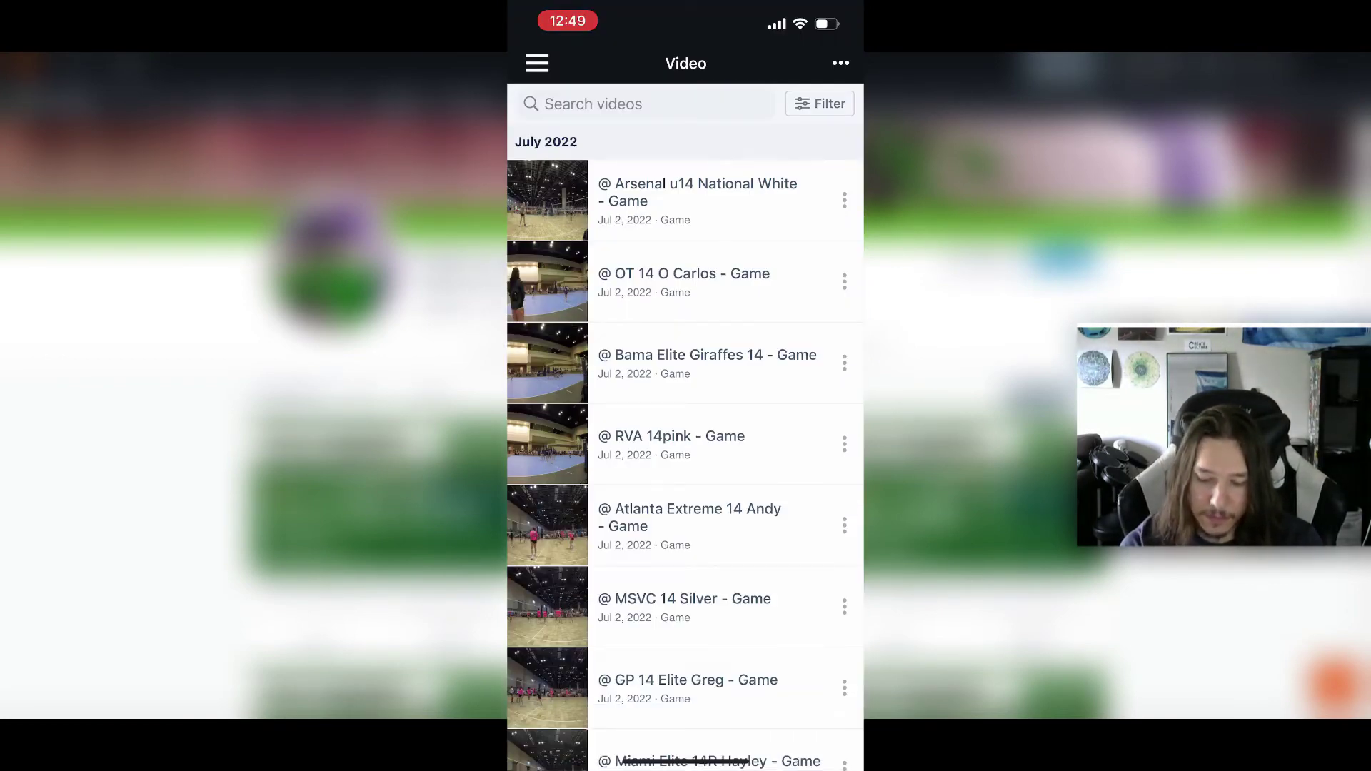
pyautogui.click(685, 200)
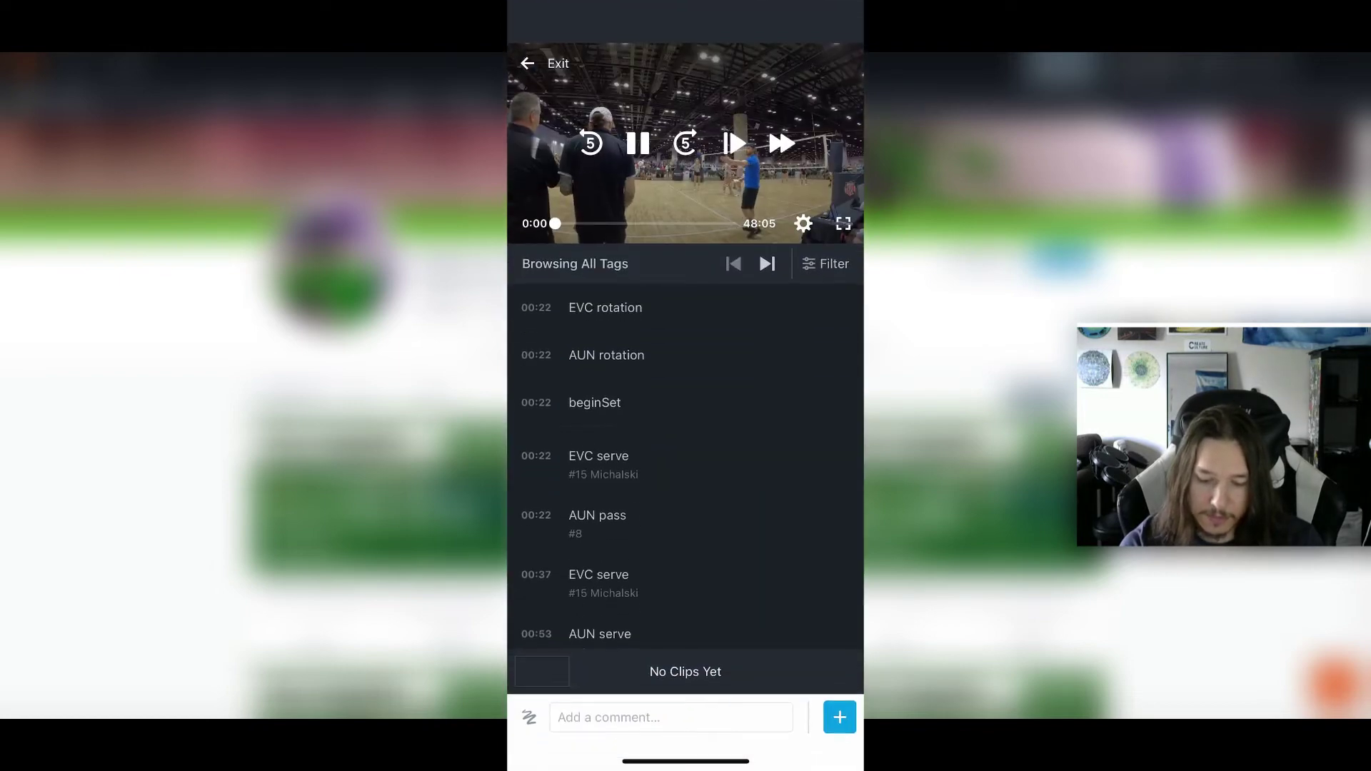
pyautogui.click(548, 63)
pyautogui.click(536, 61)
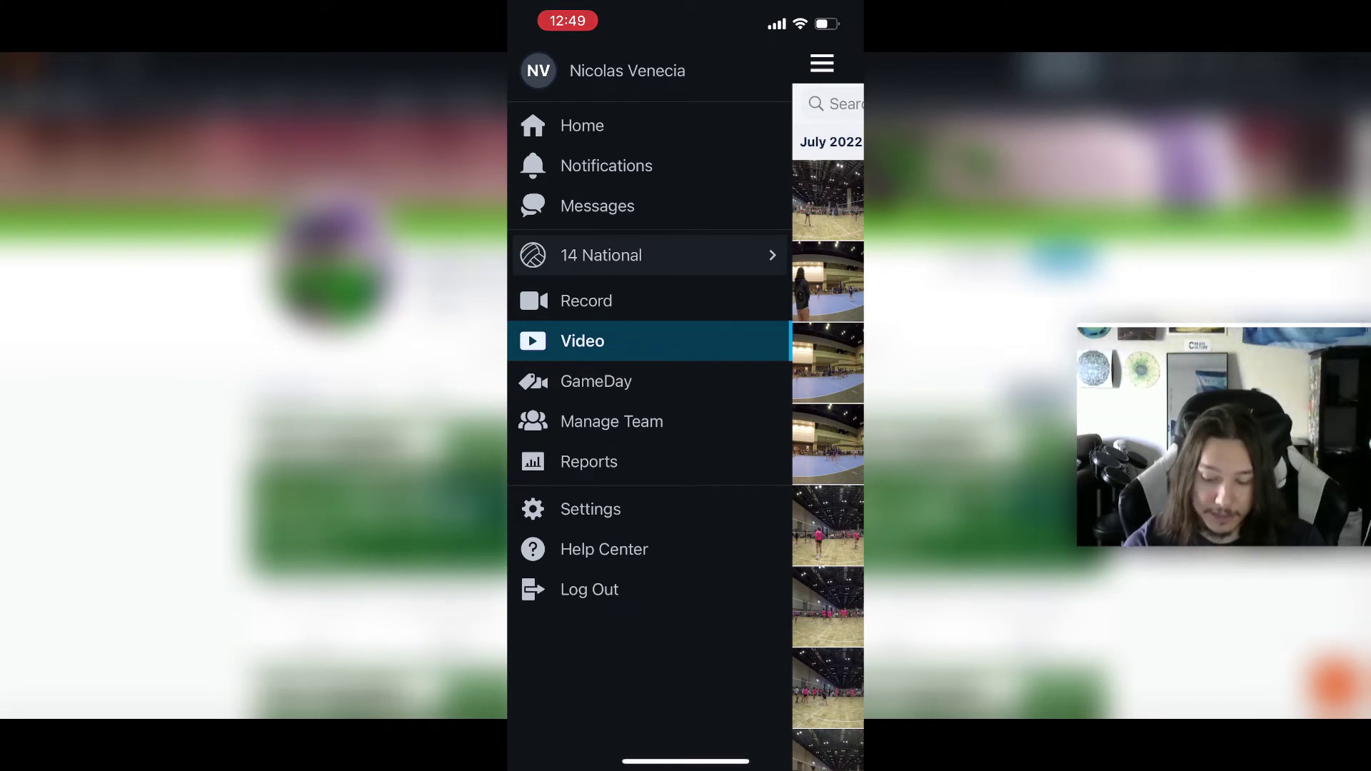
pyautogui.click(822, 63)
pyautogui.scroll(-5, 686, 429)
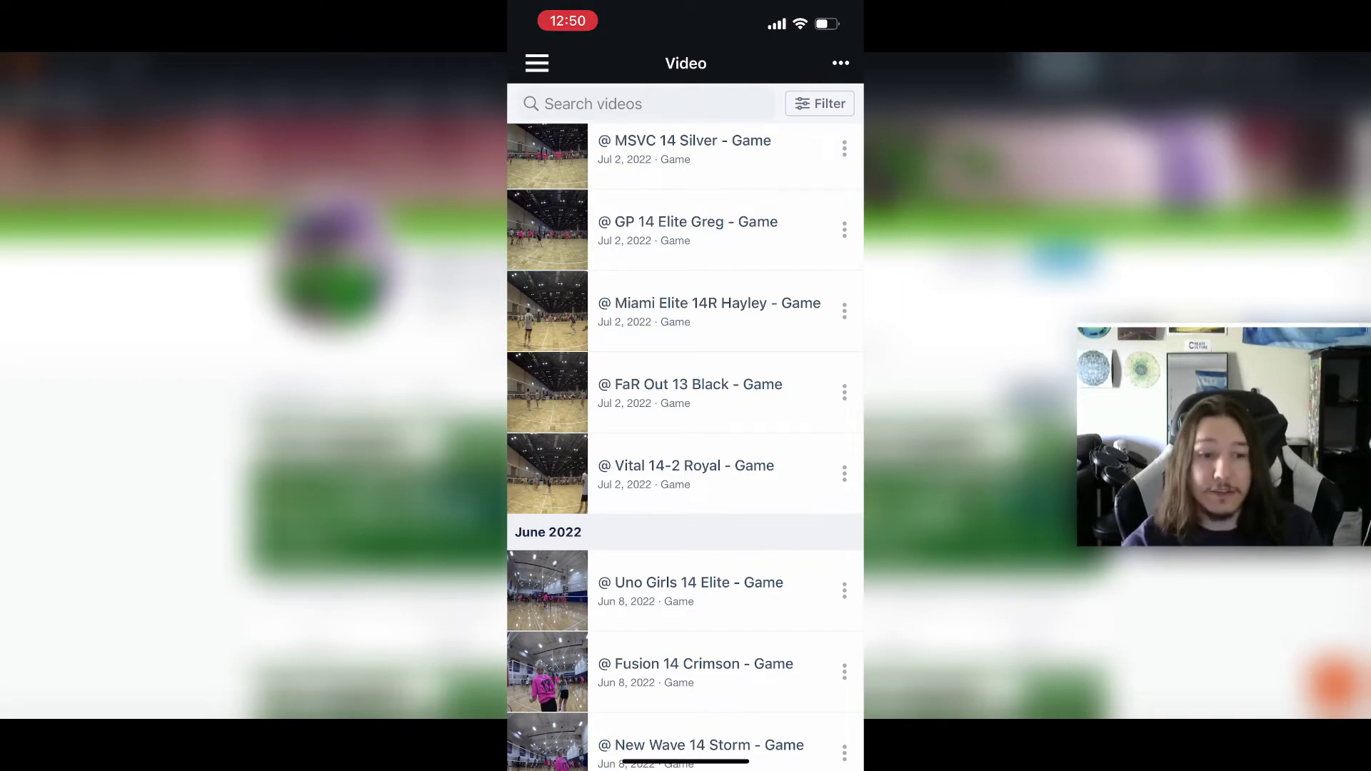
pyautogui.scroll(10, 686, 446)
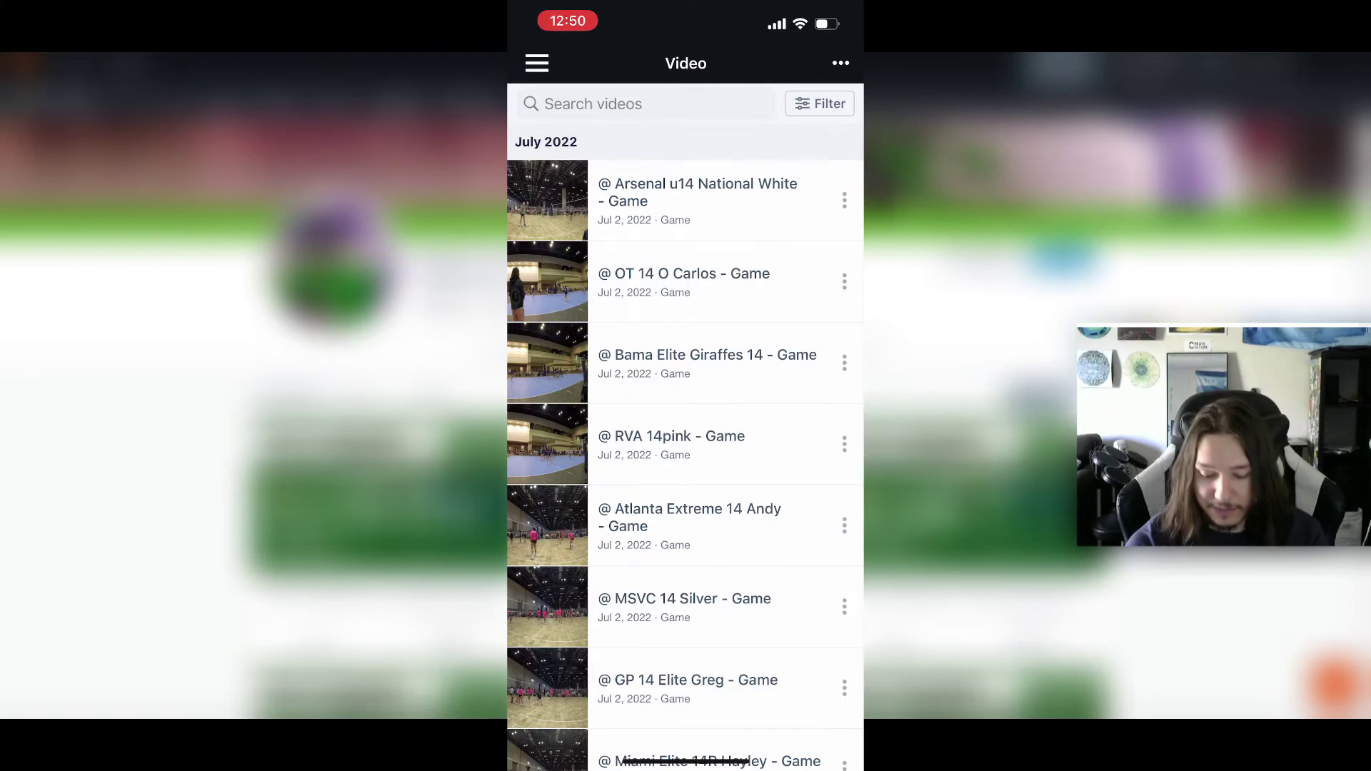
pyautogui.scroll(-10, 686, 446)
pyautogui.scroll(10, 685, 446)
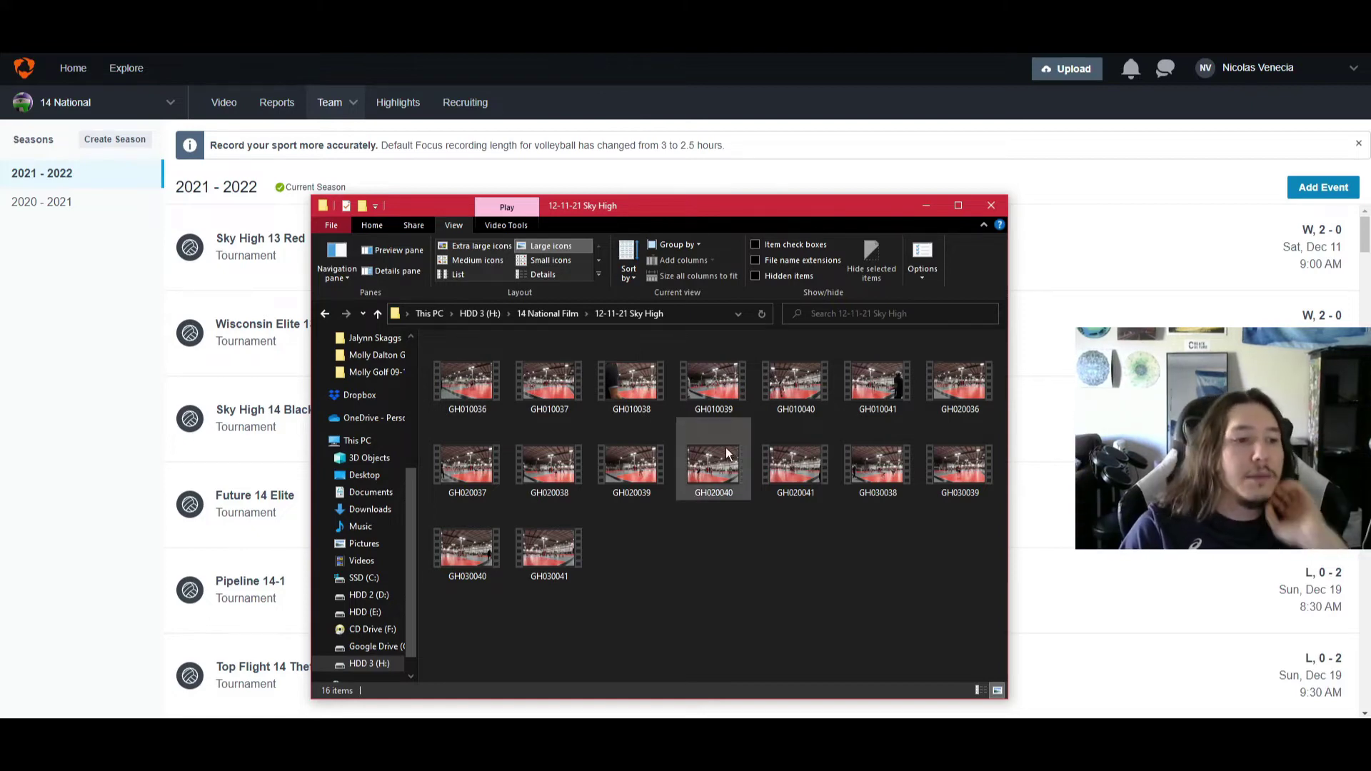
# Open the @ RVA 14pink game from the team's video library and play through its late first-set rallies, including a Serve #19 tag.
pyautogui.click(245, 109)
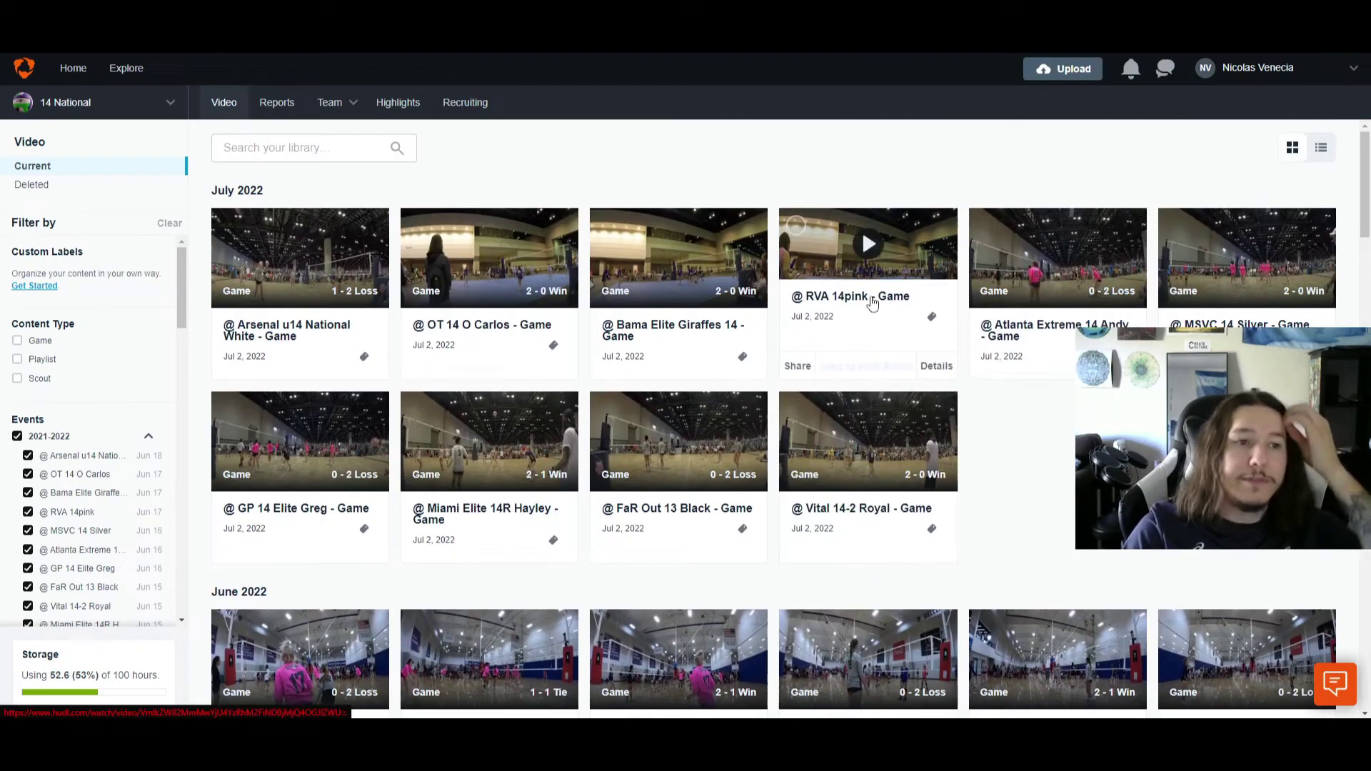
pyautogui.click(886, 325)
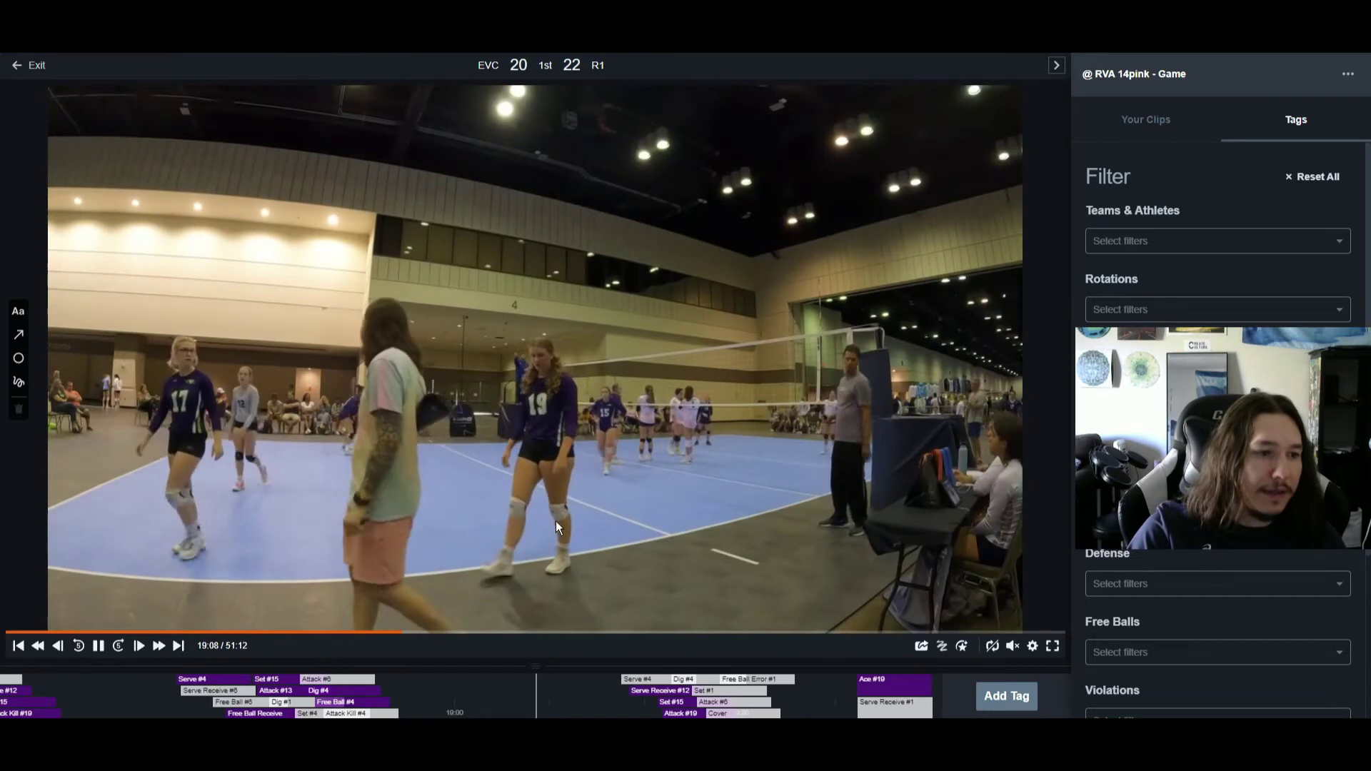
pyautogui.click(532, 608)
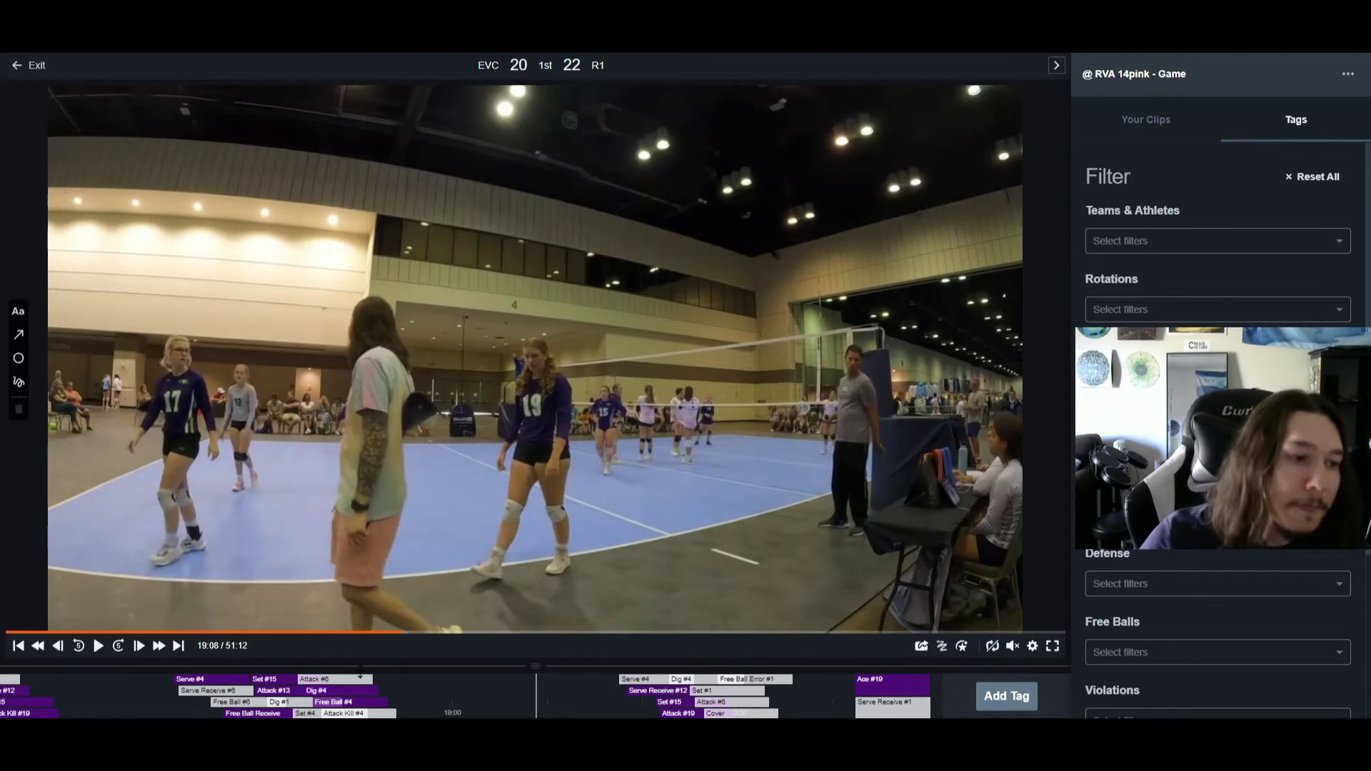
pyautogui.press('Down')
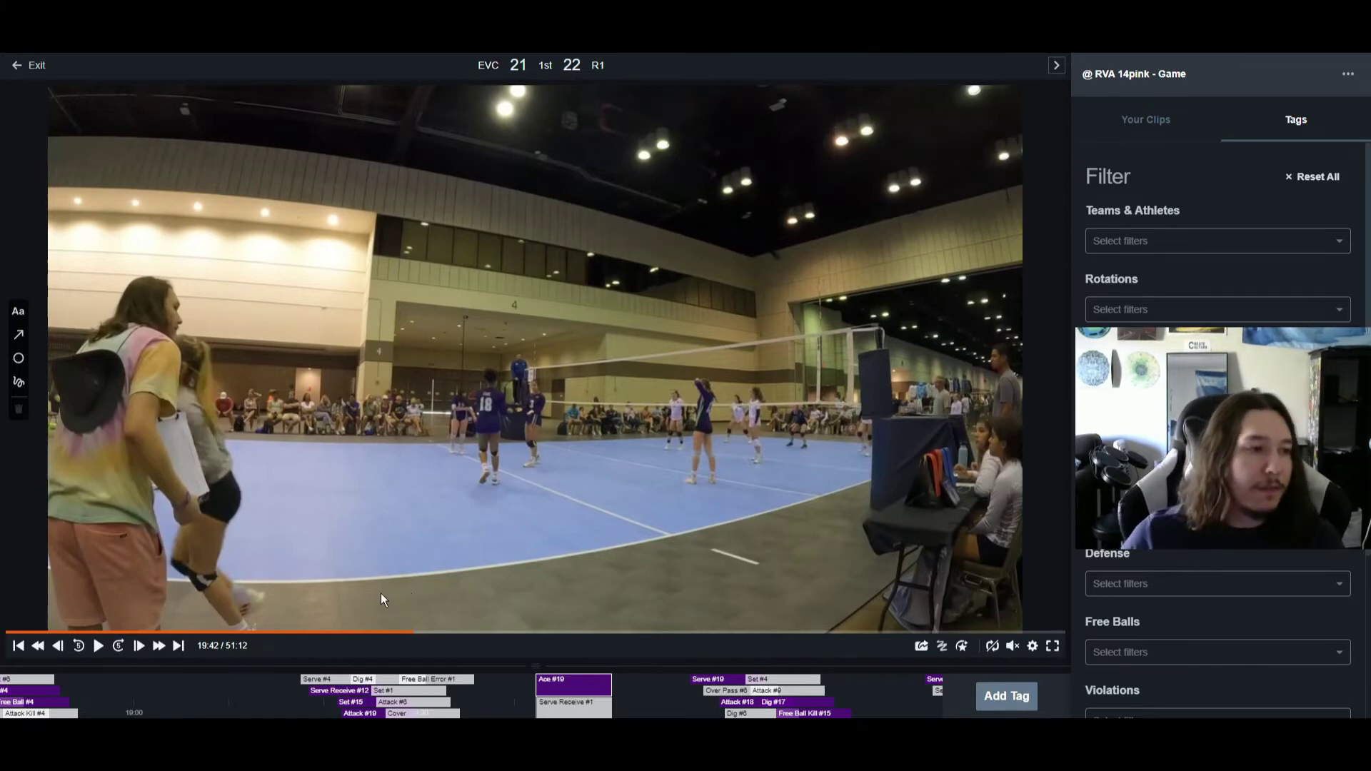
pyautogui.click(97, 646)
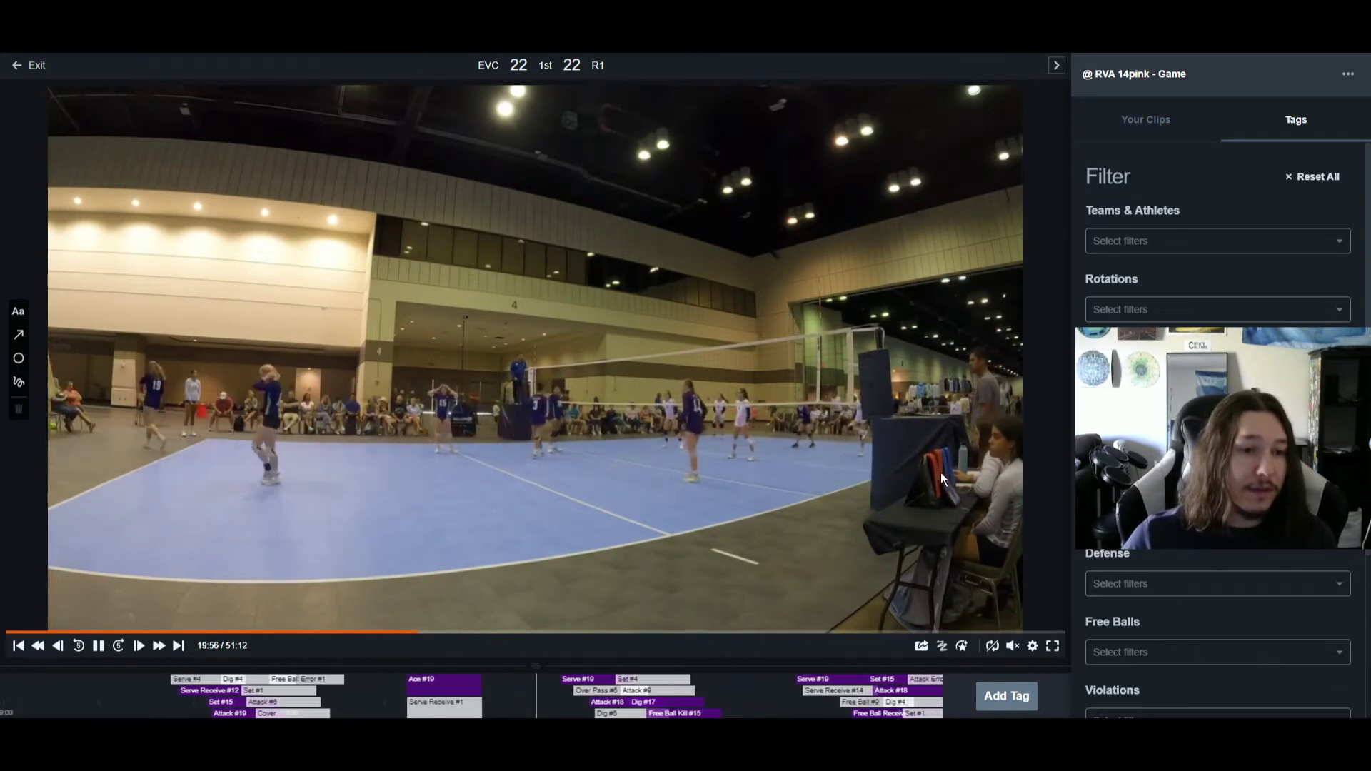
pyautogui.click(817, 679)
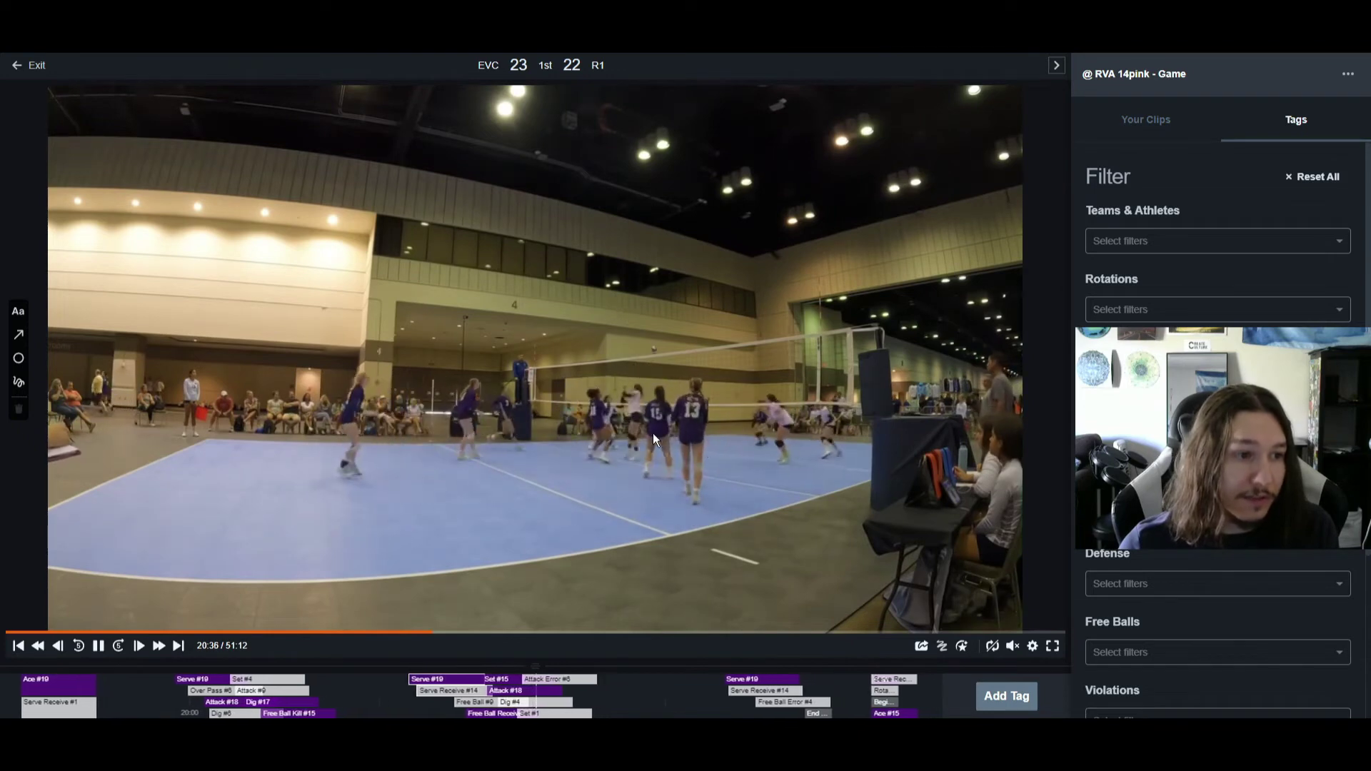
# Switch to File Explorer and look over the video files in the 12-11-21 Sky High folder.
pyautogui.hotkey('alt', 'Tab')
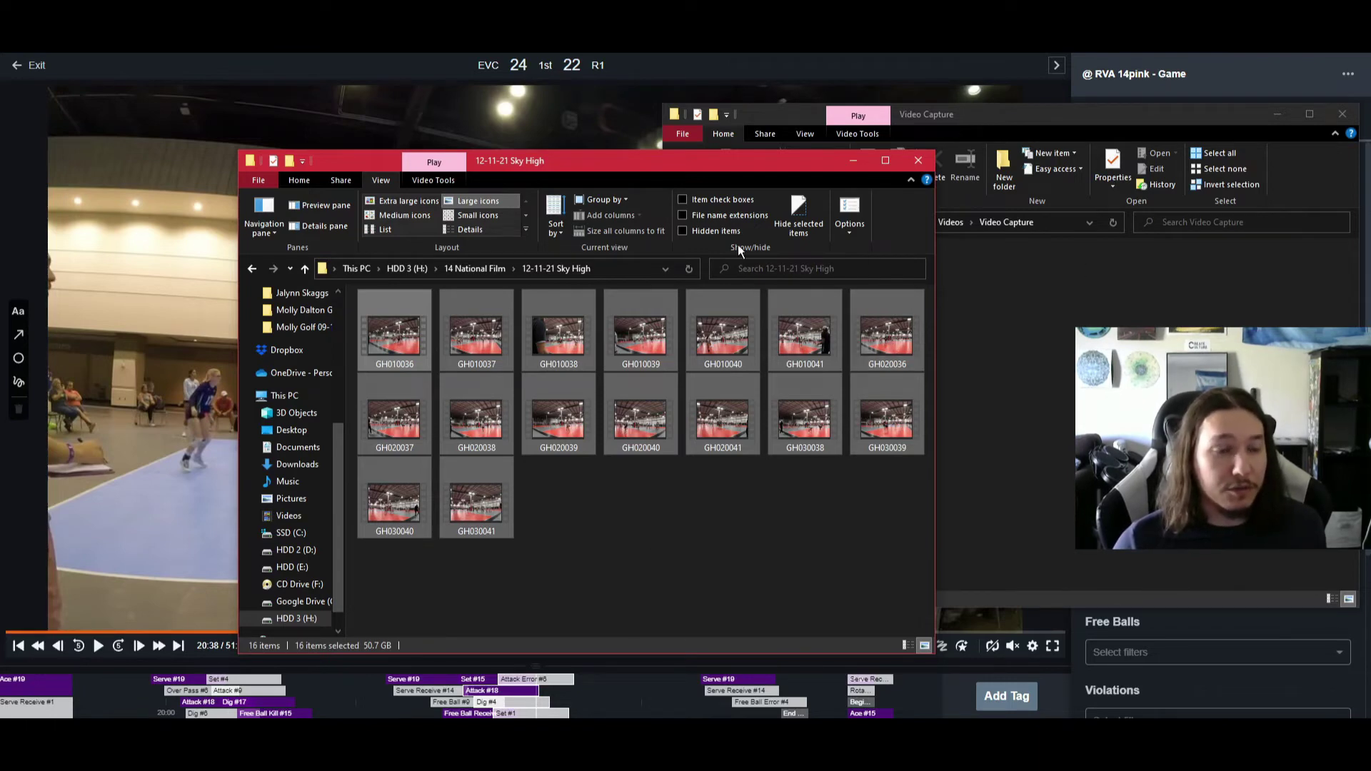
pyautogui.moveTo(661, 455); pyautogui.dragTo(862, 501)
pyautogui.moveTo(447, 392); pyautogui.dragTo(366, 326)
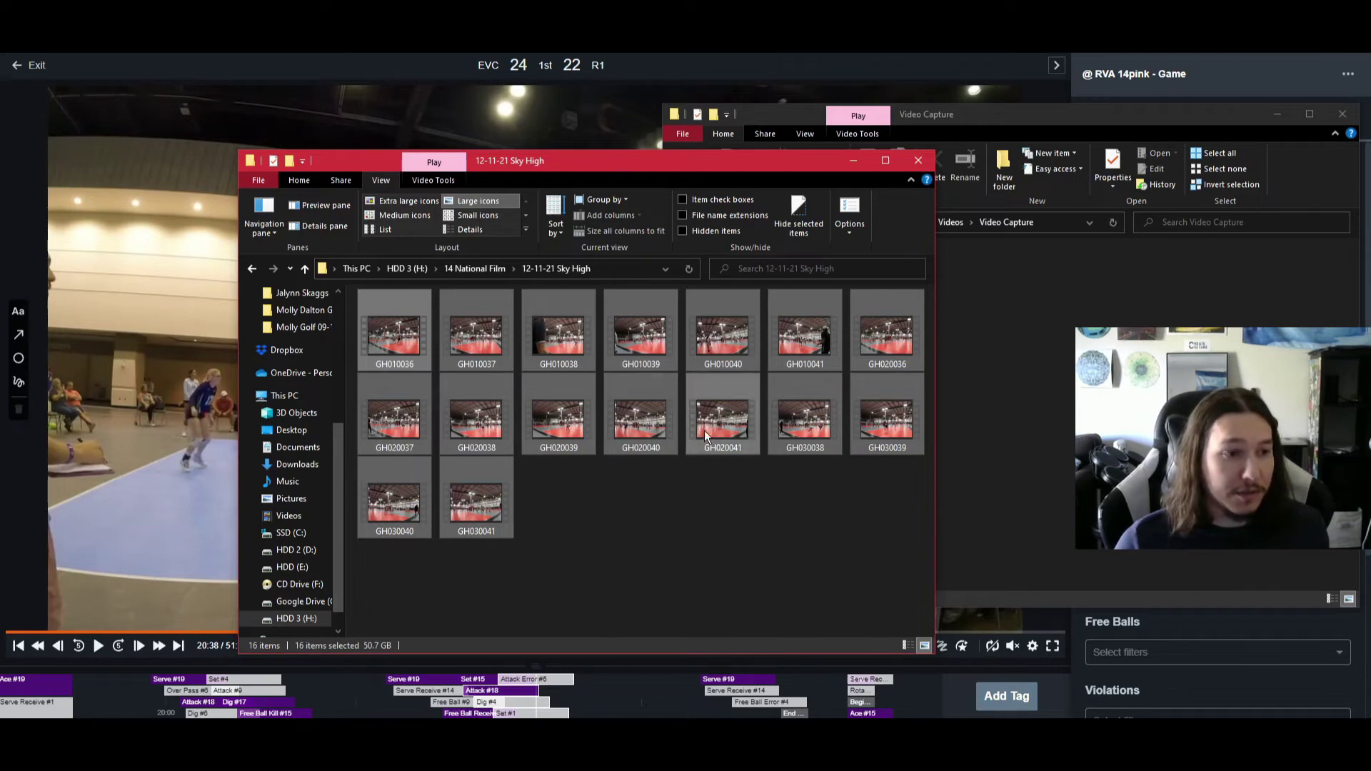
pyautogui.moveTo(909, 516); pyautogui.dragTo(389, 348)
pyautogui.click(983, 116)
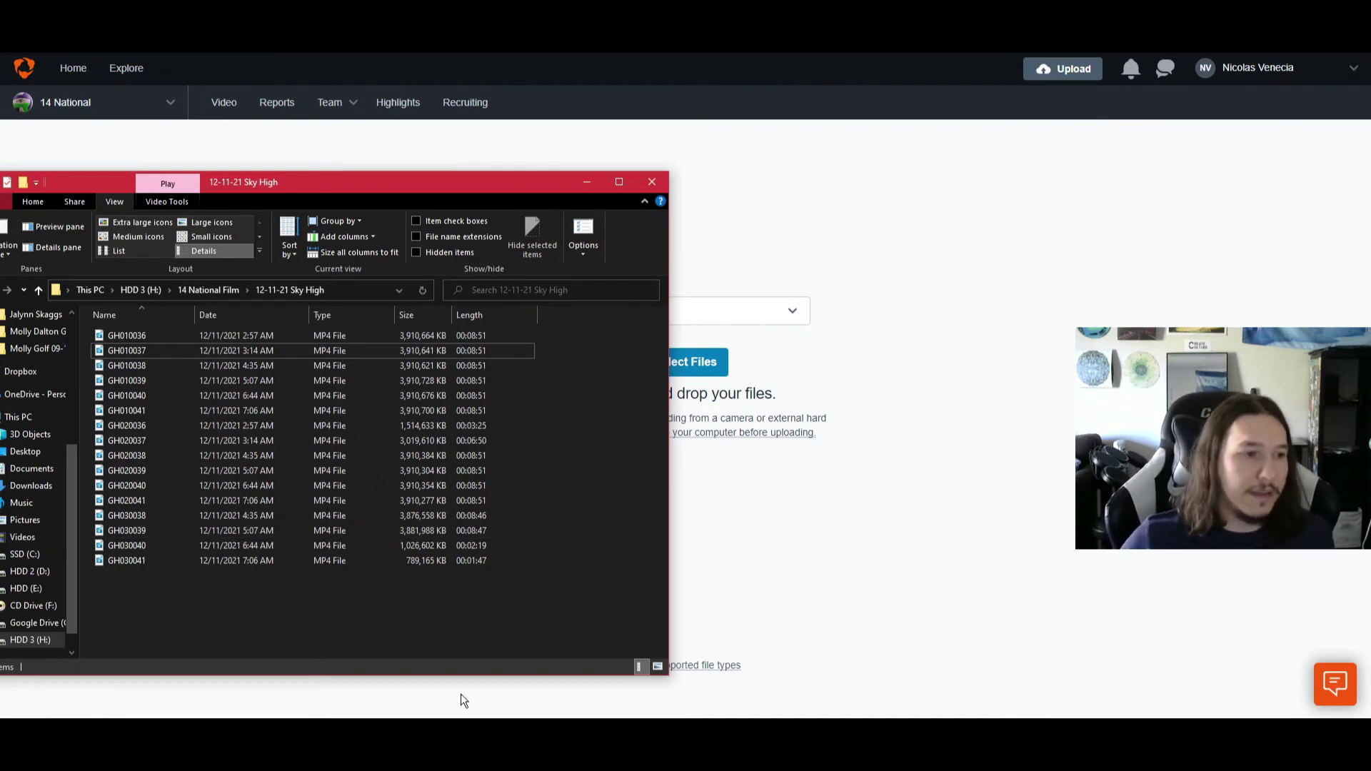
pyautogui.click(464, 350)
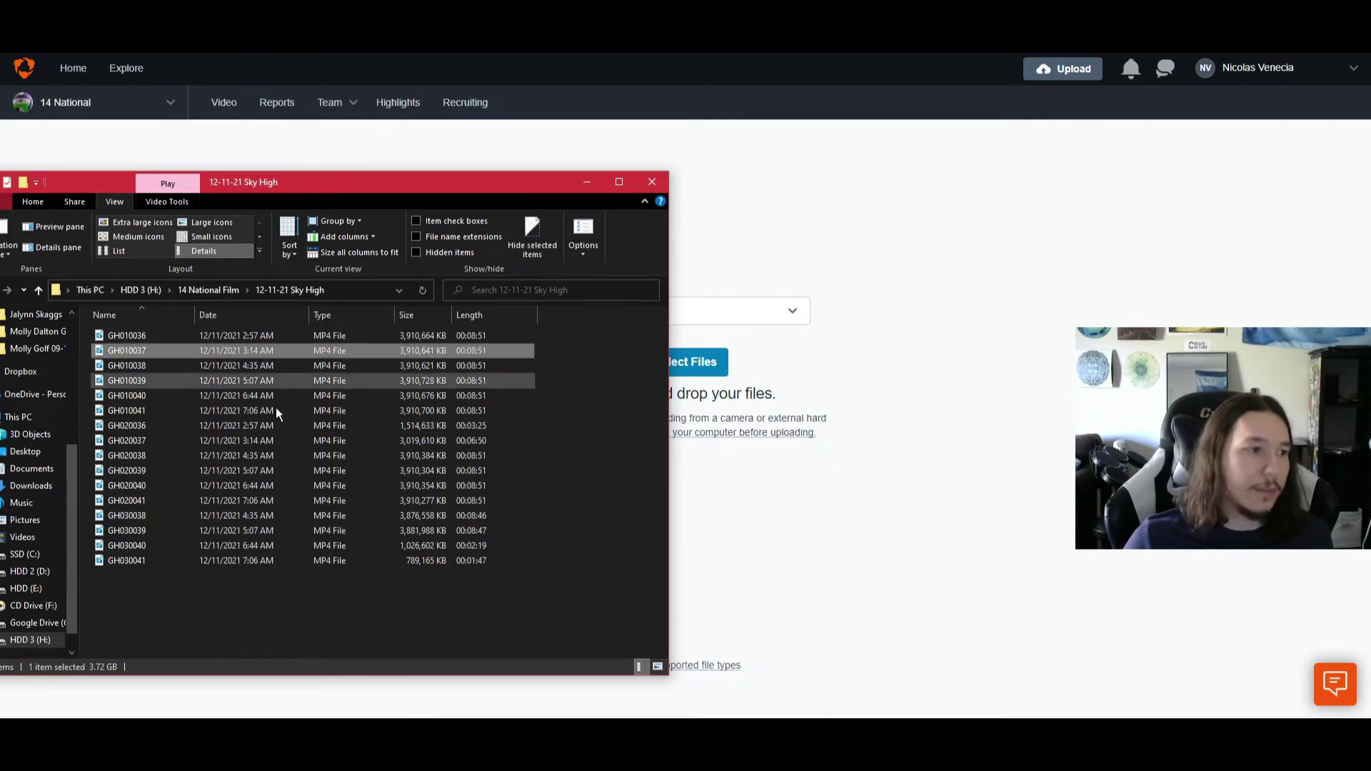
pyautogui.moveTo(277, 604); pyautogui.dragTo(139, 329)
pyautogui.moveTo(197, 594); pyautogui.dragTo(153, 329)
pyautogui.moveTo(163, 581); pyautogui.dragTo(132, 319)
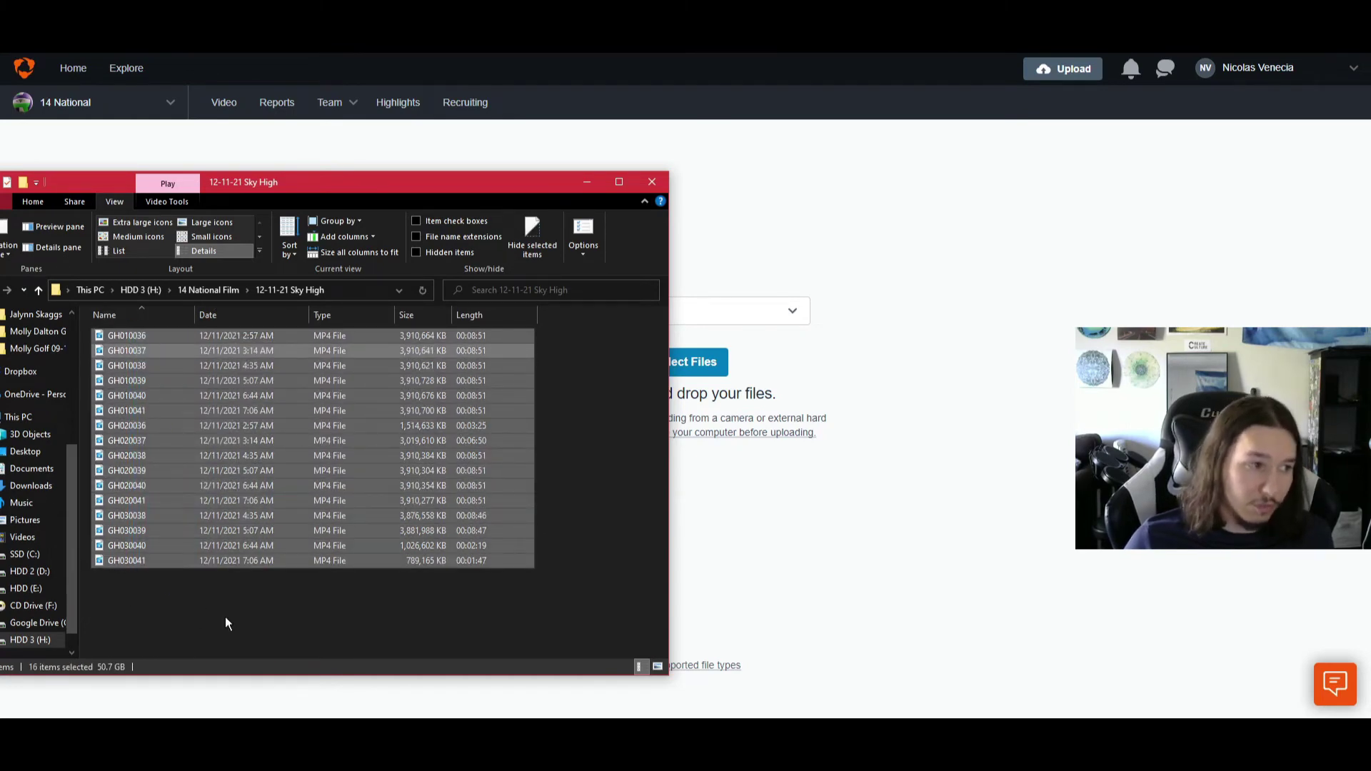
pyautogui.click(225, 624)
# Sort the folder by date, add GH010036, GH020036, GH010037 and GH020037 to the Hudl upload page, and order them by Date Modified.
pyautogui.click(208, 314)
pyautogui.moveTo(550, 389); pyautogui.dragTo(814, 403)
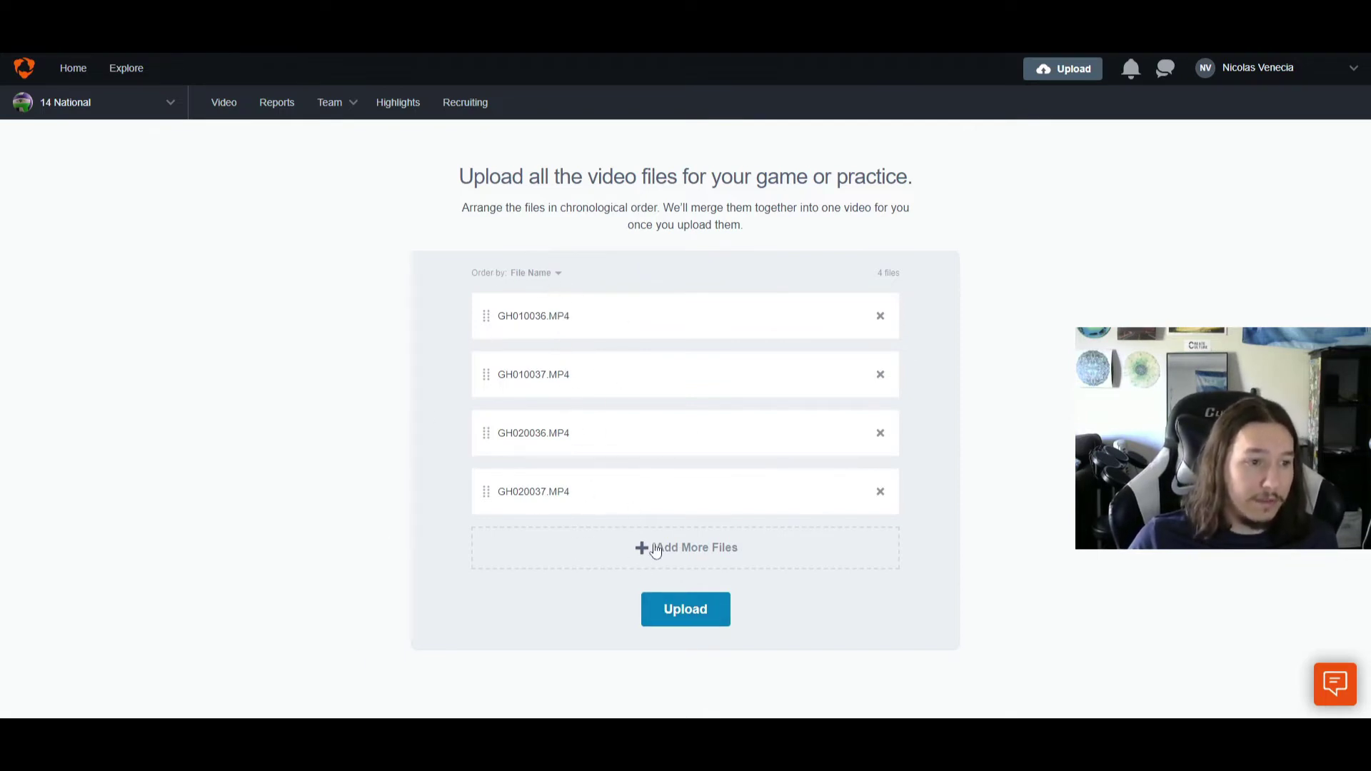
pyautogui.click(556, 275)
pyautogui.click(542, 339)
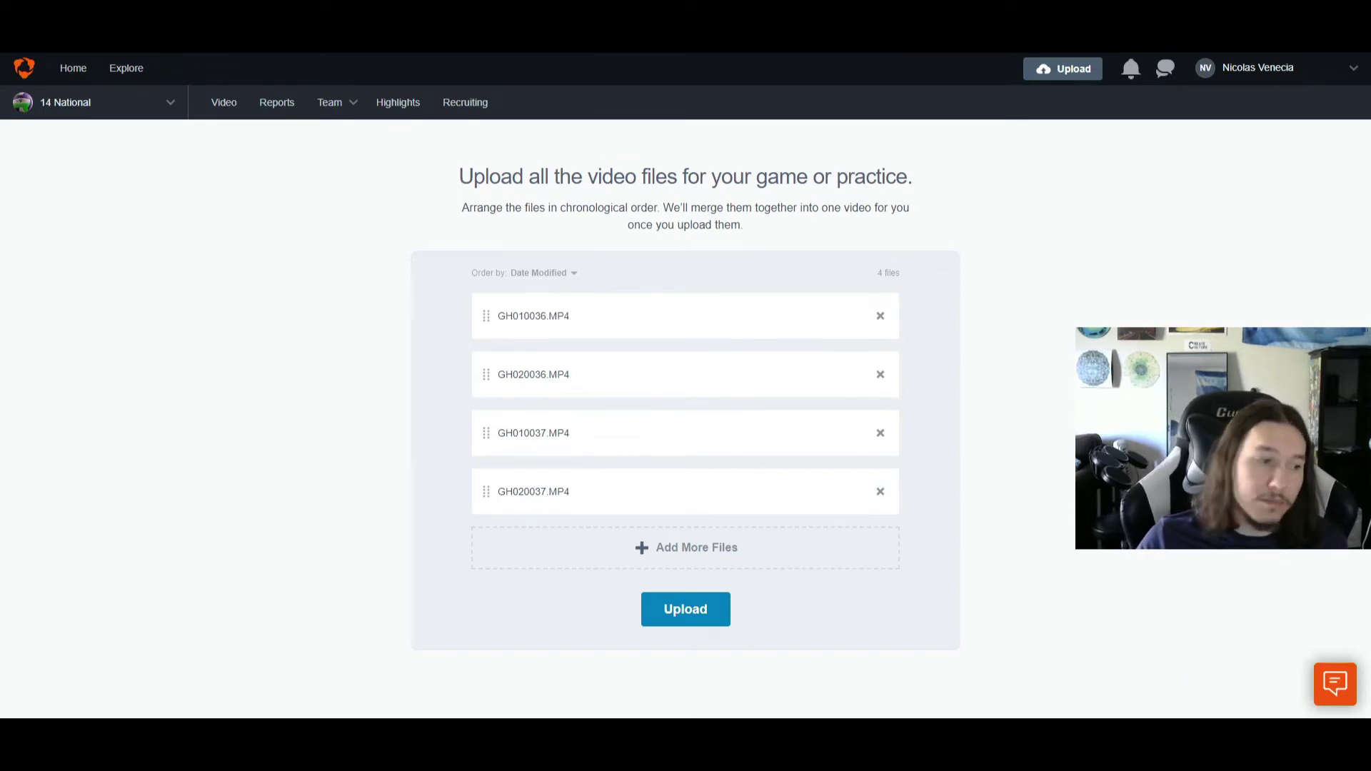
# Check the upload list against the file order in the folder and start uploading the four video files.
pyautogui.hotkey('alt', 'Tab')
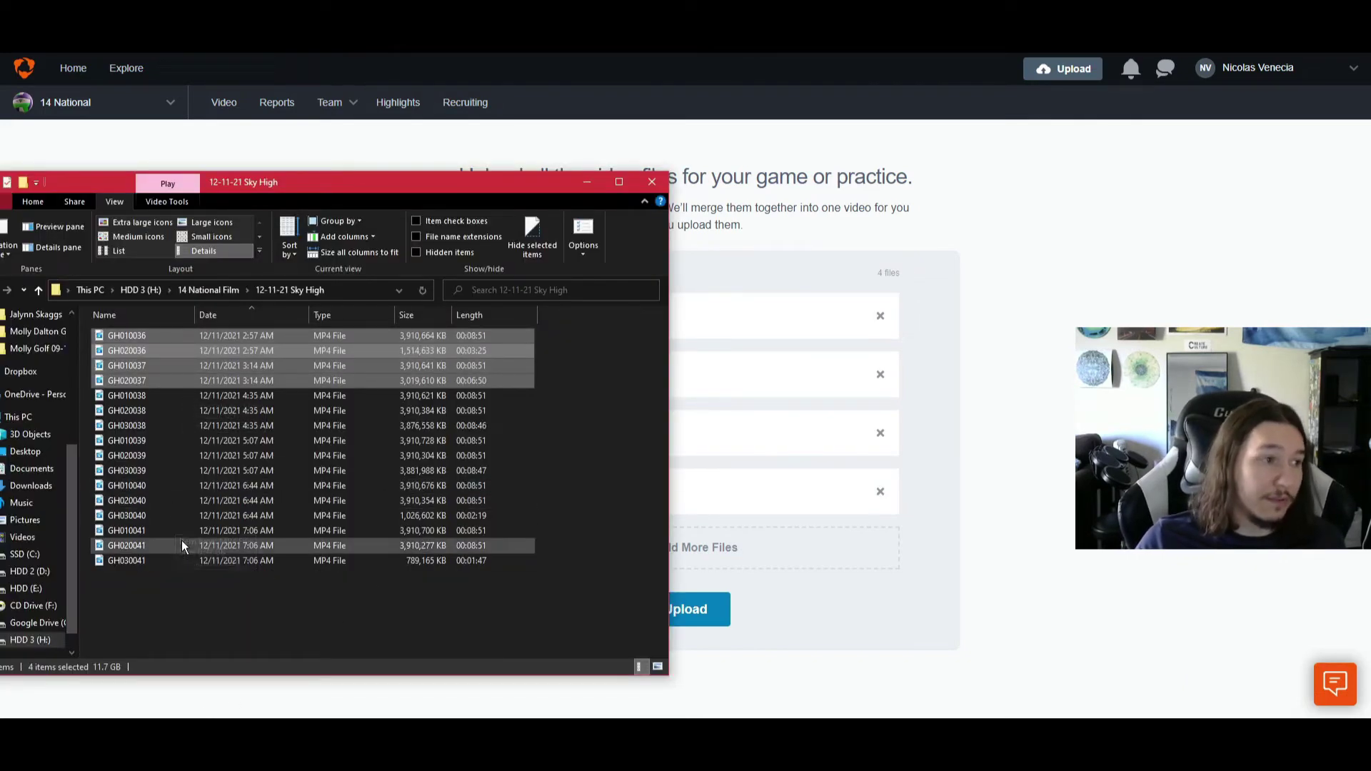
pyautogui.click(587, 182)
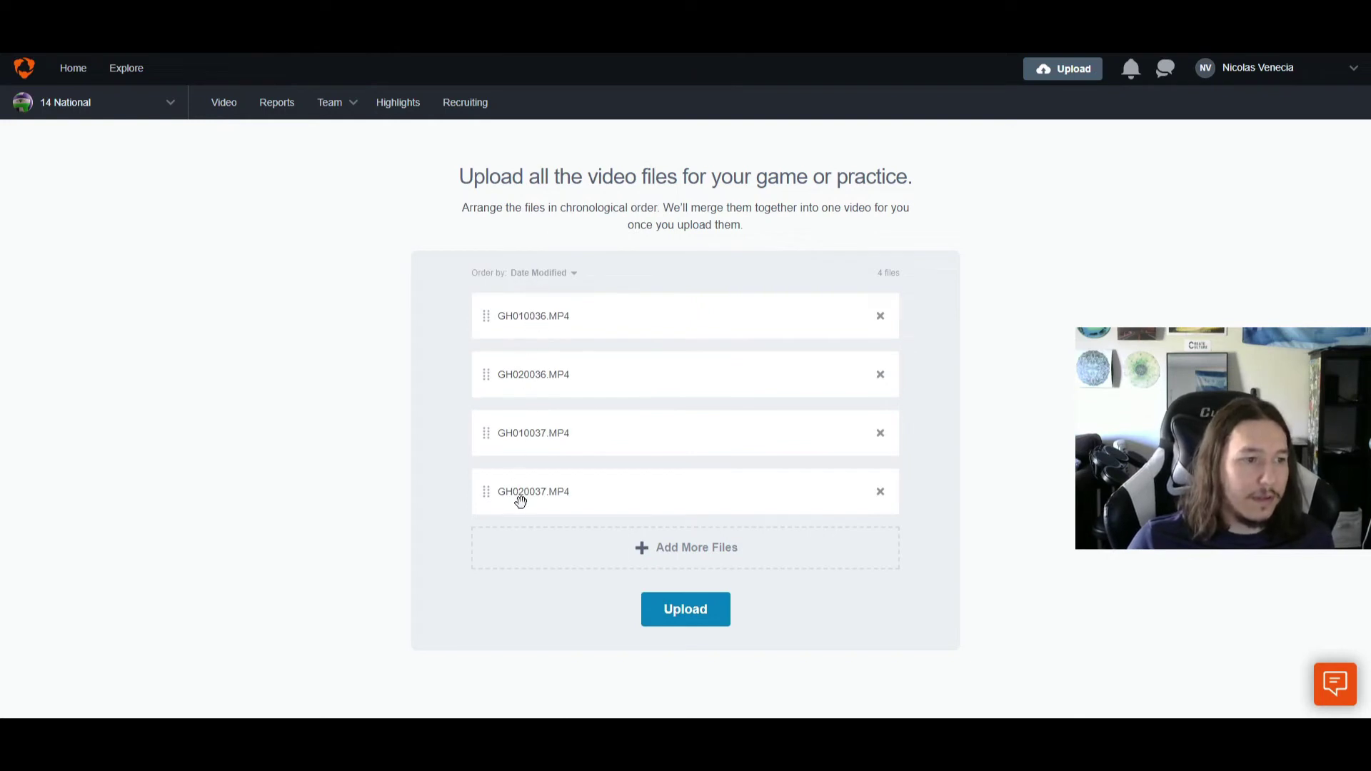
pyautogui.click(703, 610)
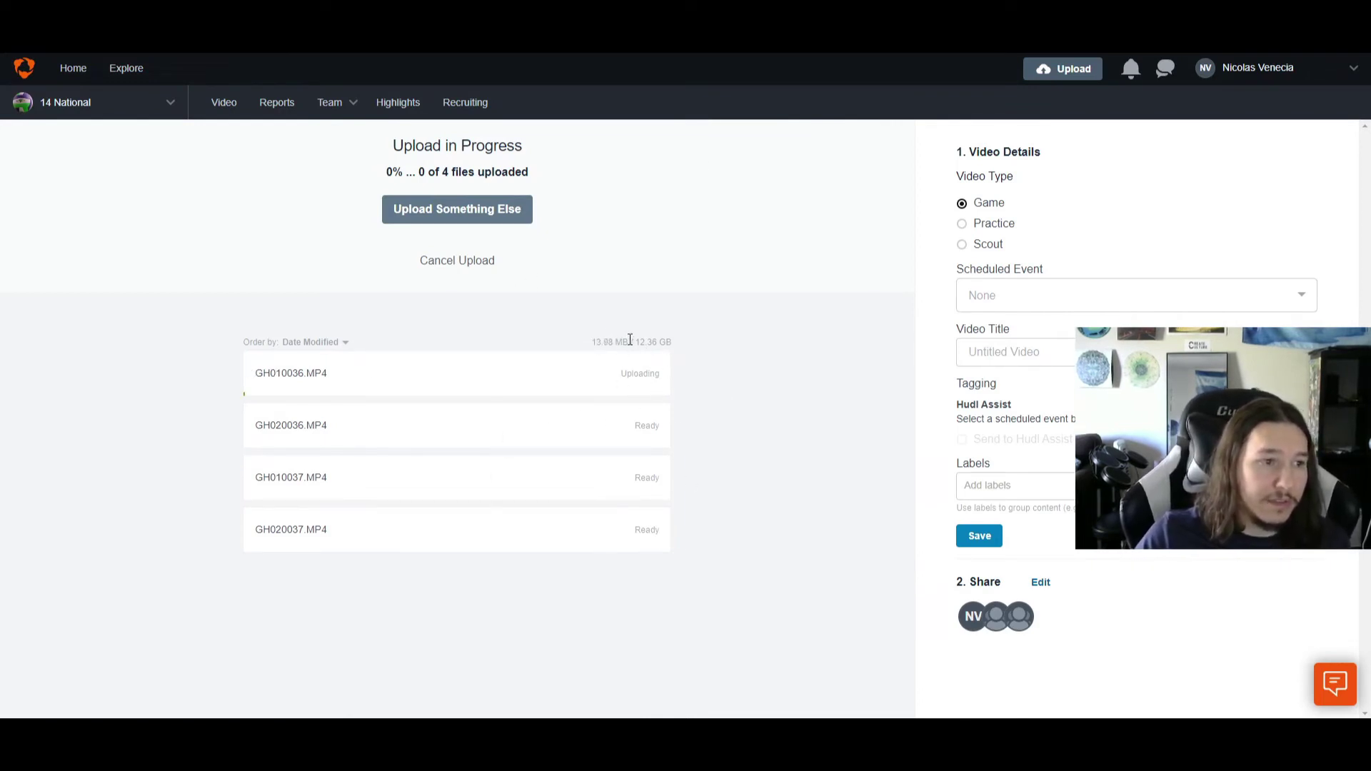
pyautogui.tripleClick(674, 340)
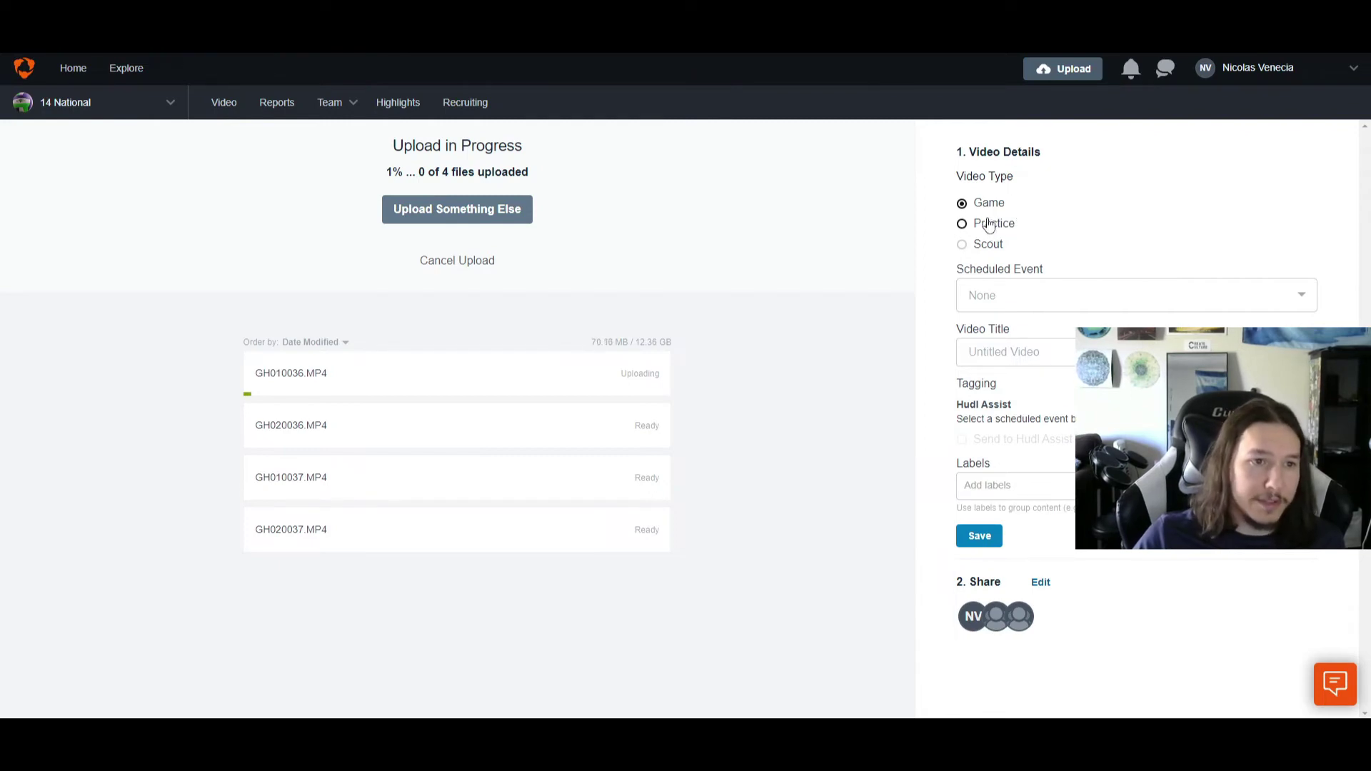
# Browse the existing scheduled events for the uploading game video and open the form for adding a scheduled event.
pyautogui.click(1021, 294)
pyautogui.click(1020, 294)
pyautogui.click(1019, 295)
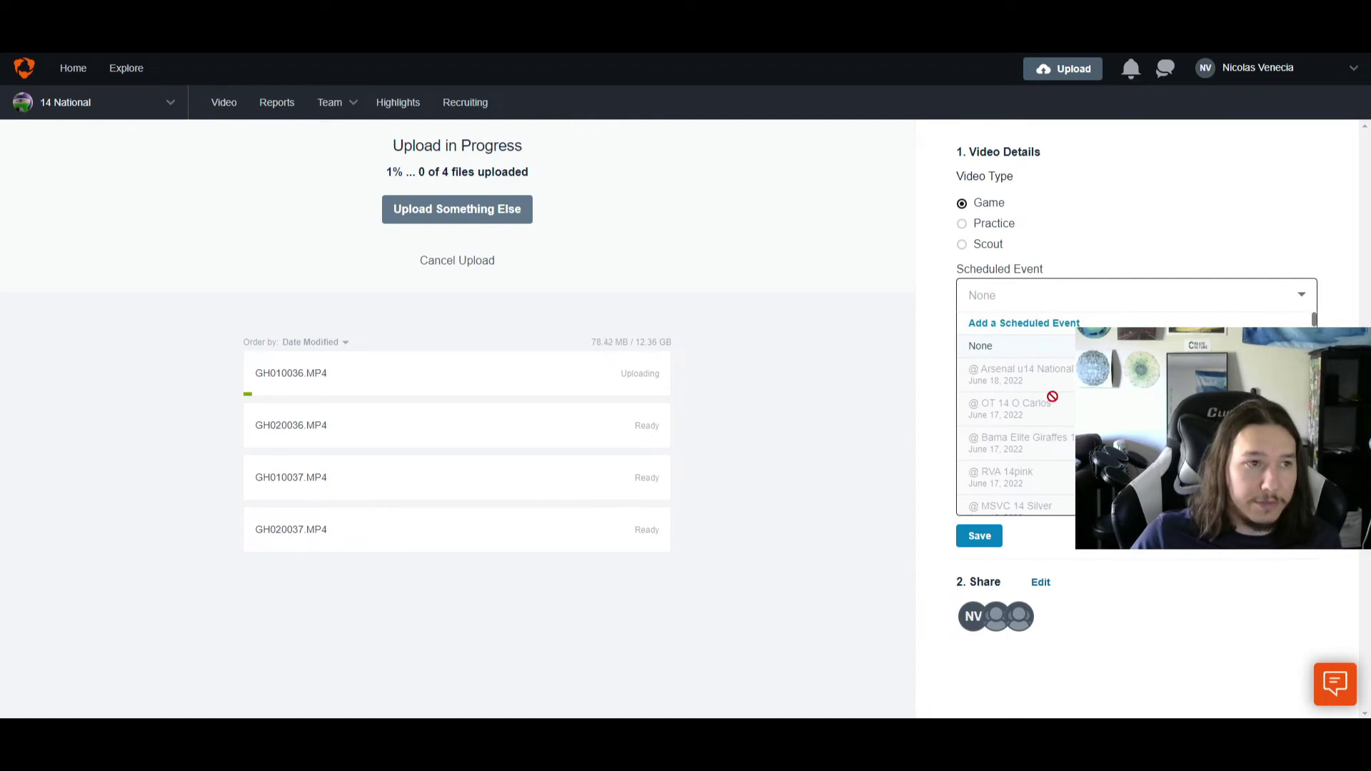
pyautogui.moveTo(330, 114)
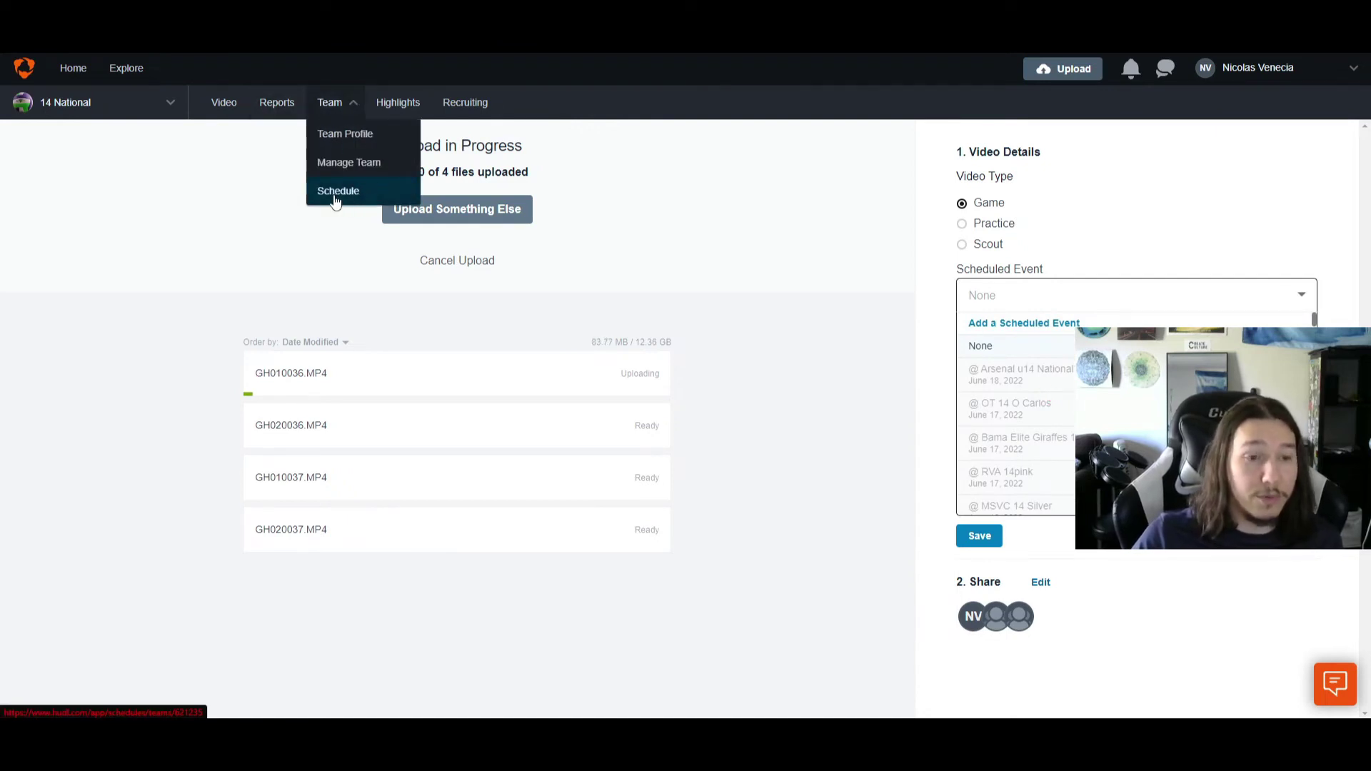
pyautogui.scroll(-3, 1001, 392)
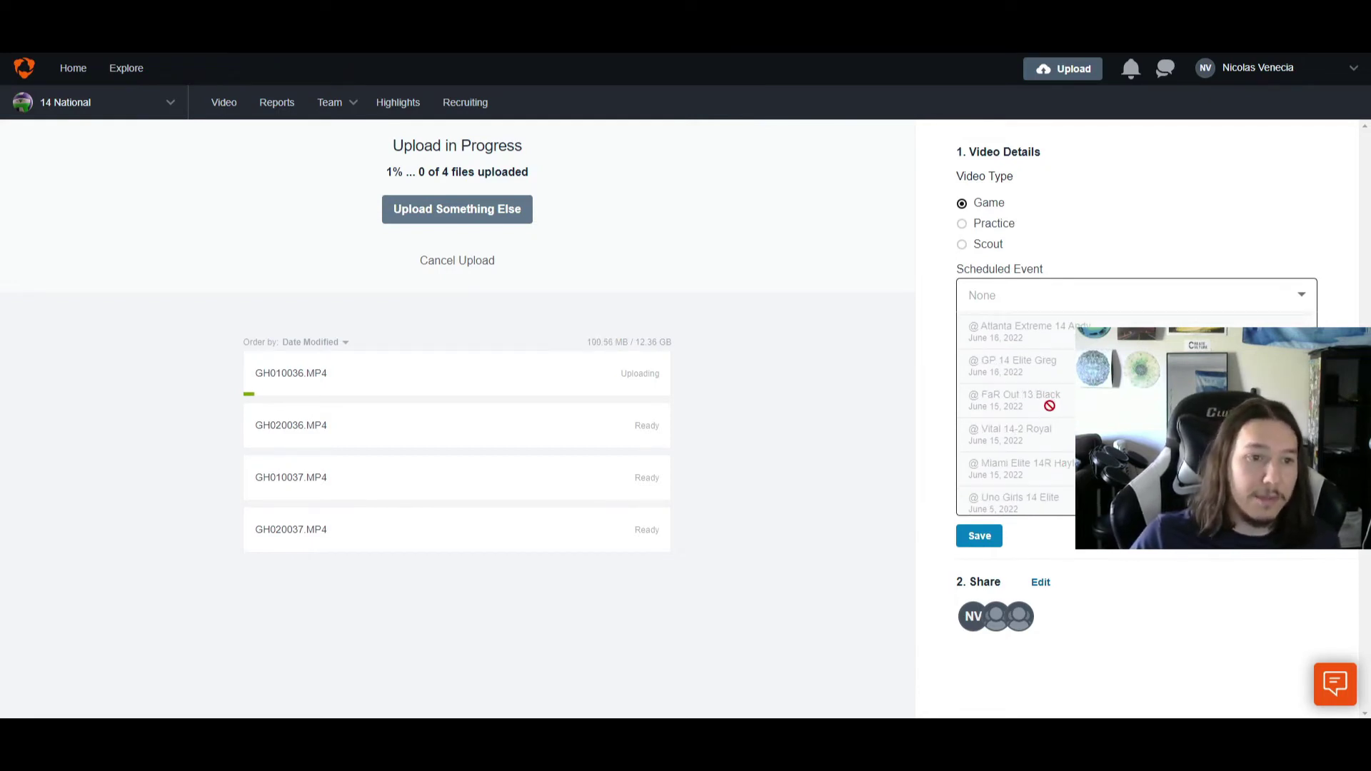
pyautogui.scroll(5, 1064, 422)
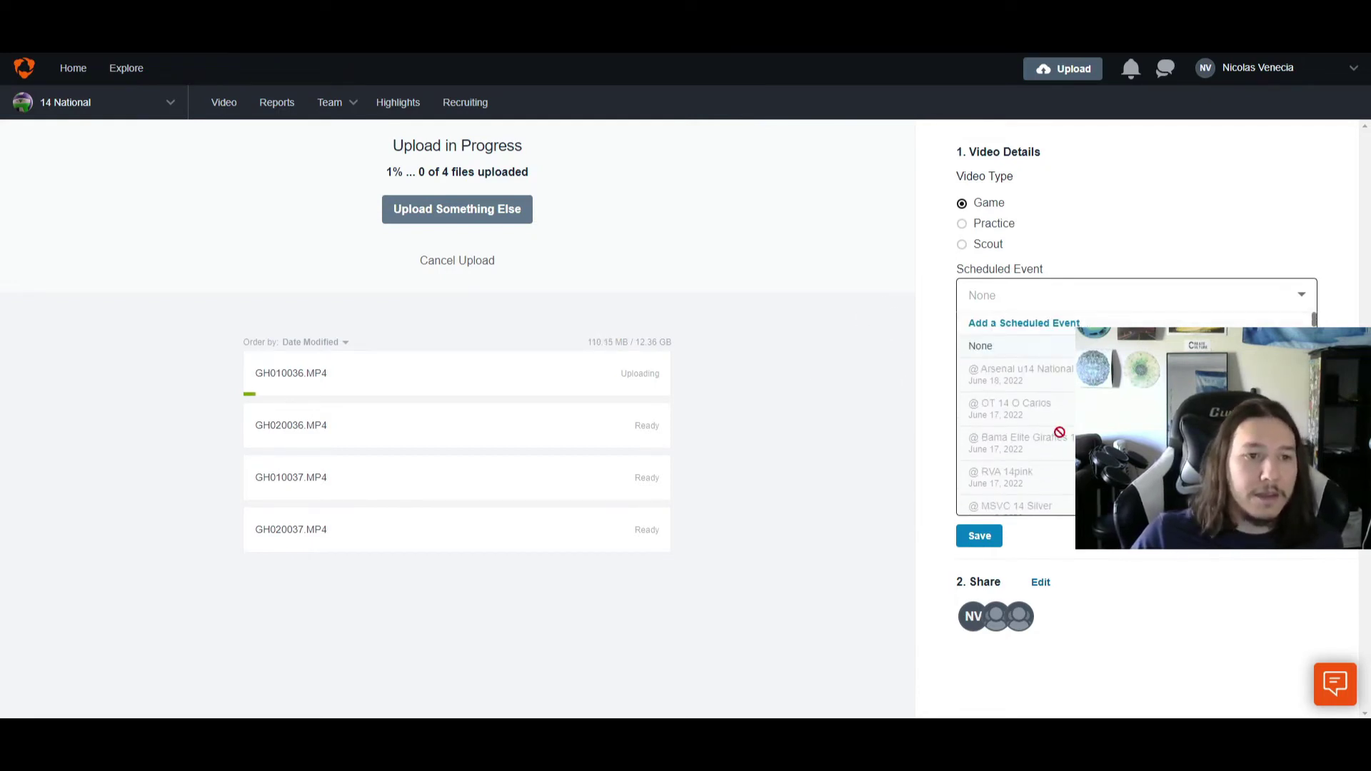
pyautogui.click(1072, 323)
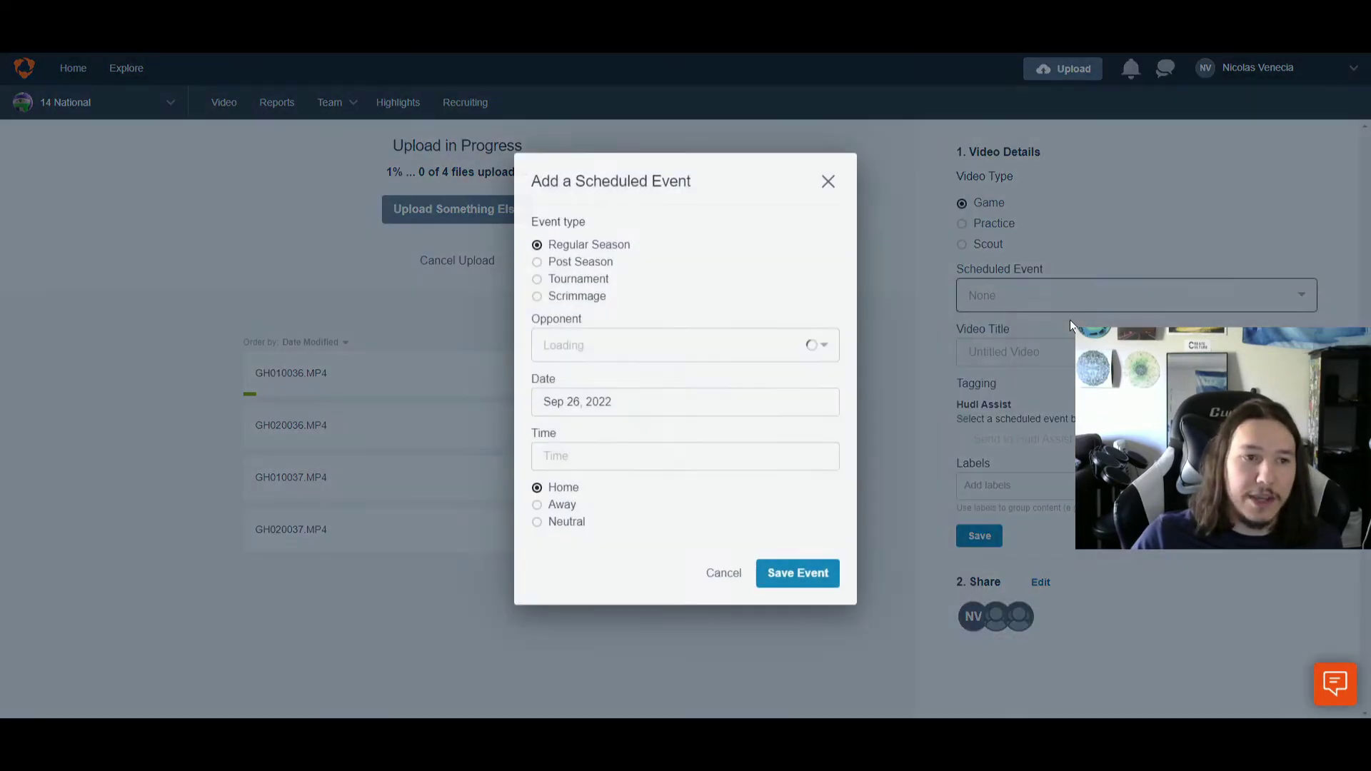
# Set the event type to Tournament and add Top Flight 14u National as the opponent.
pyautogui.click(598, 289)
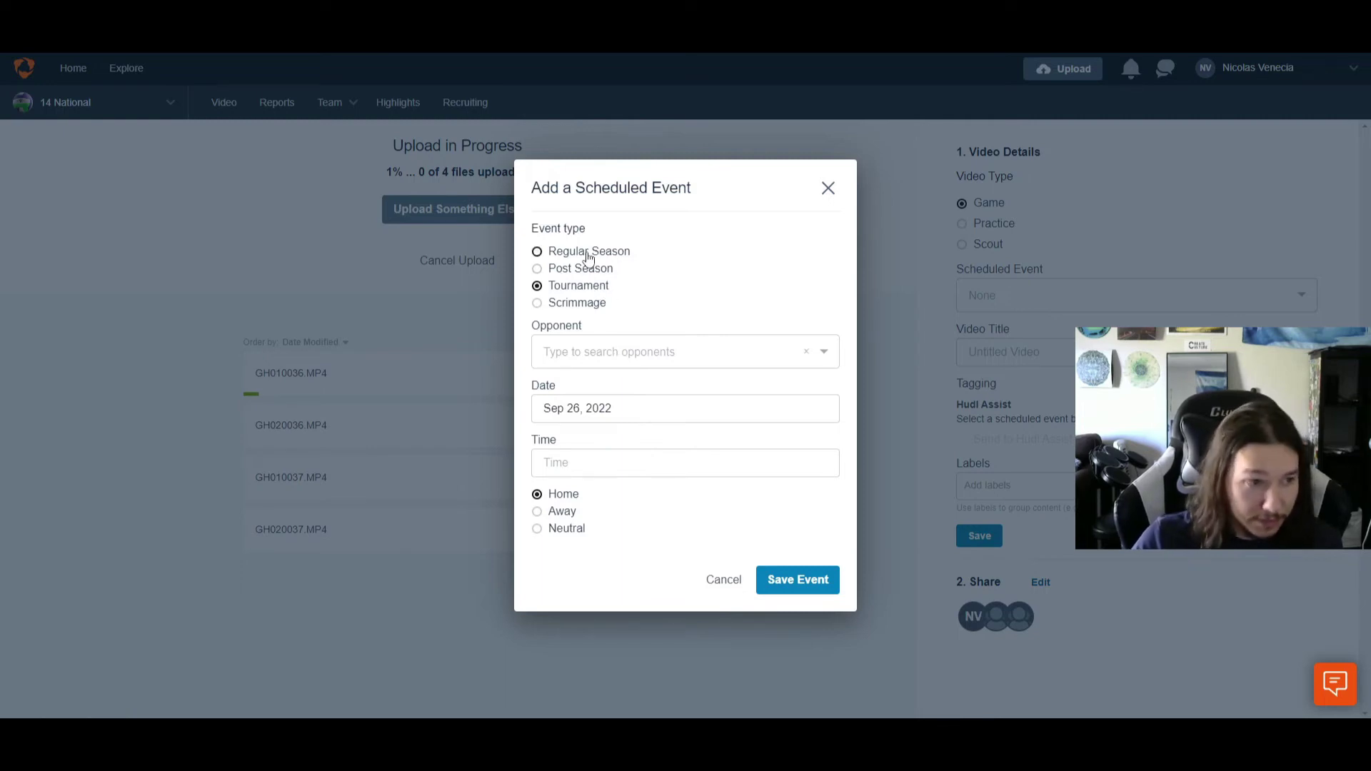
pyautogui.click(612, 356)
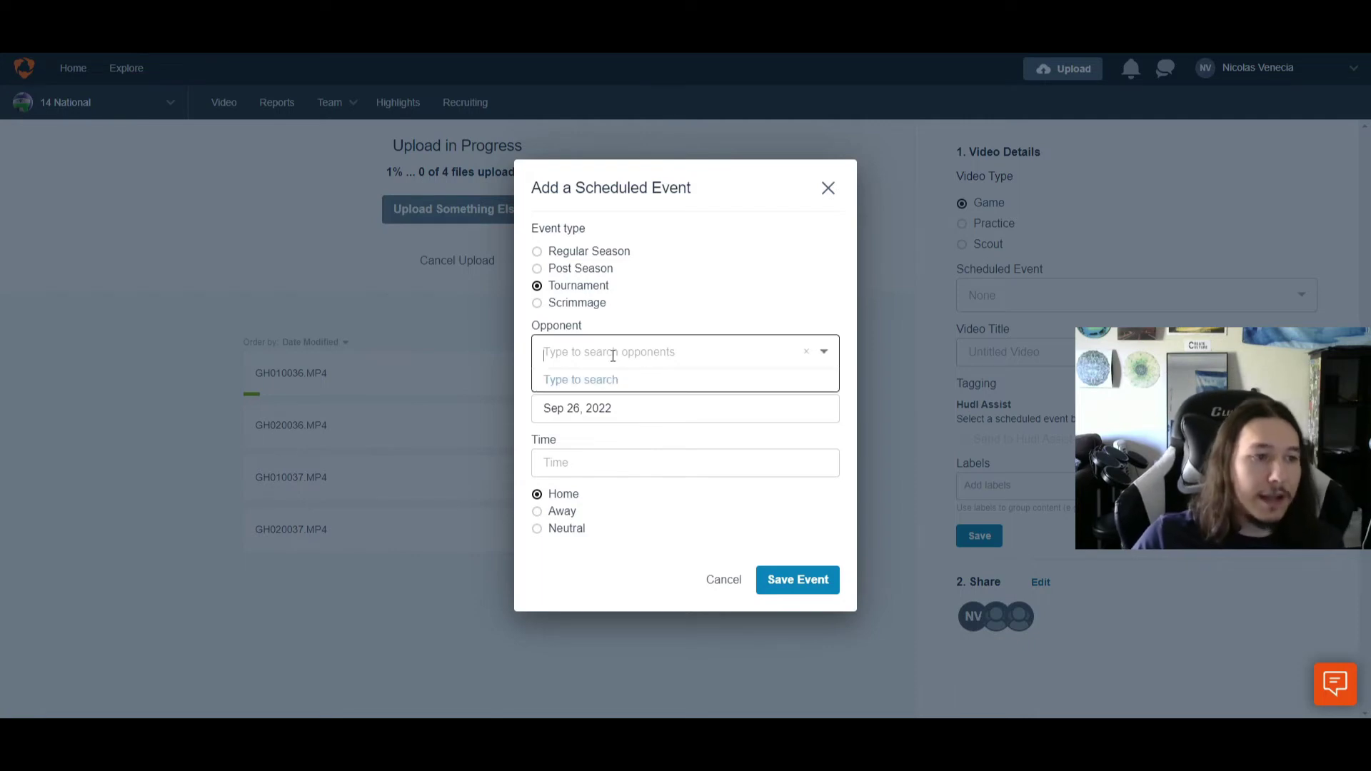
pyautogui.write('Top Flight')
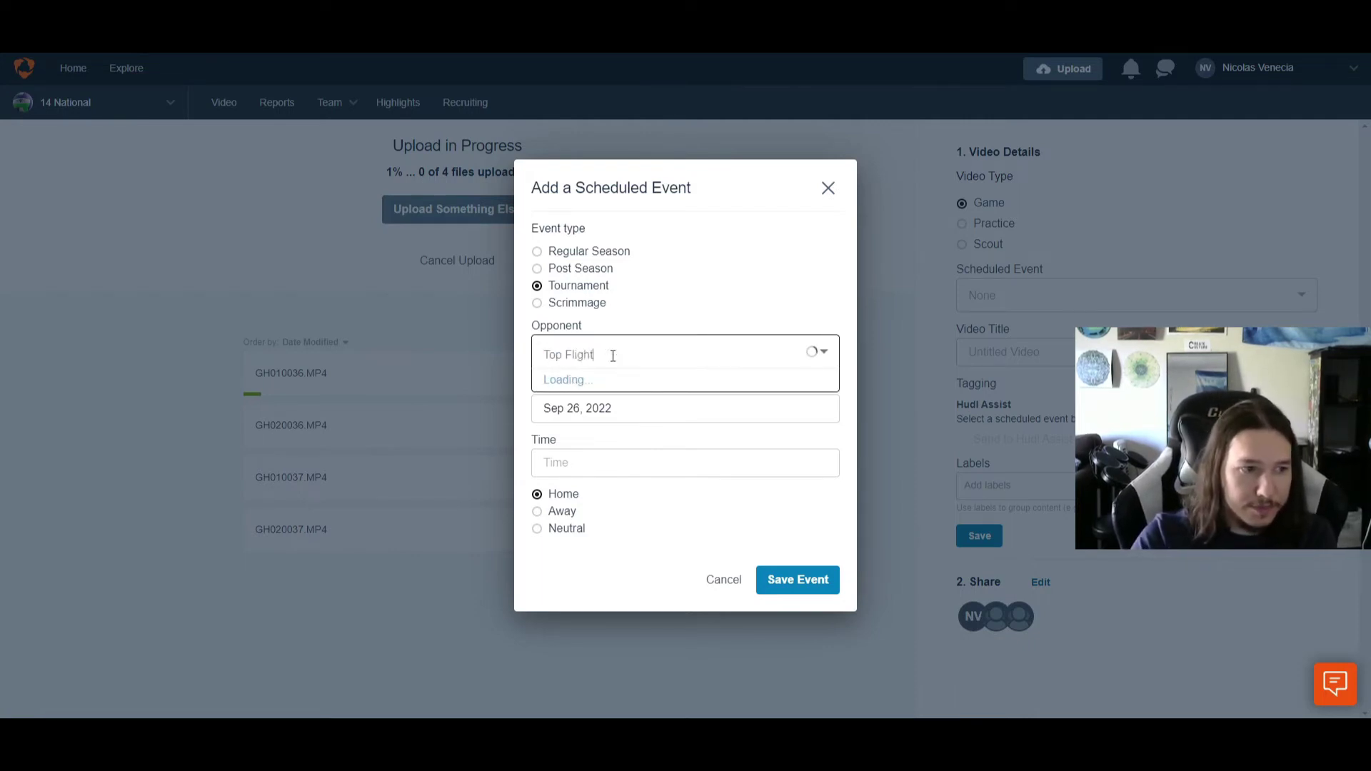
pyautogui.write(' 14U')
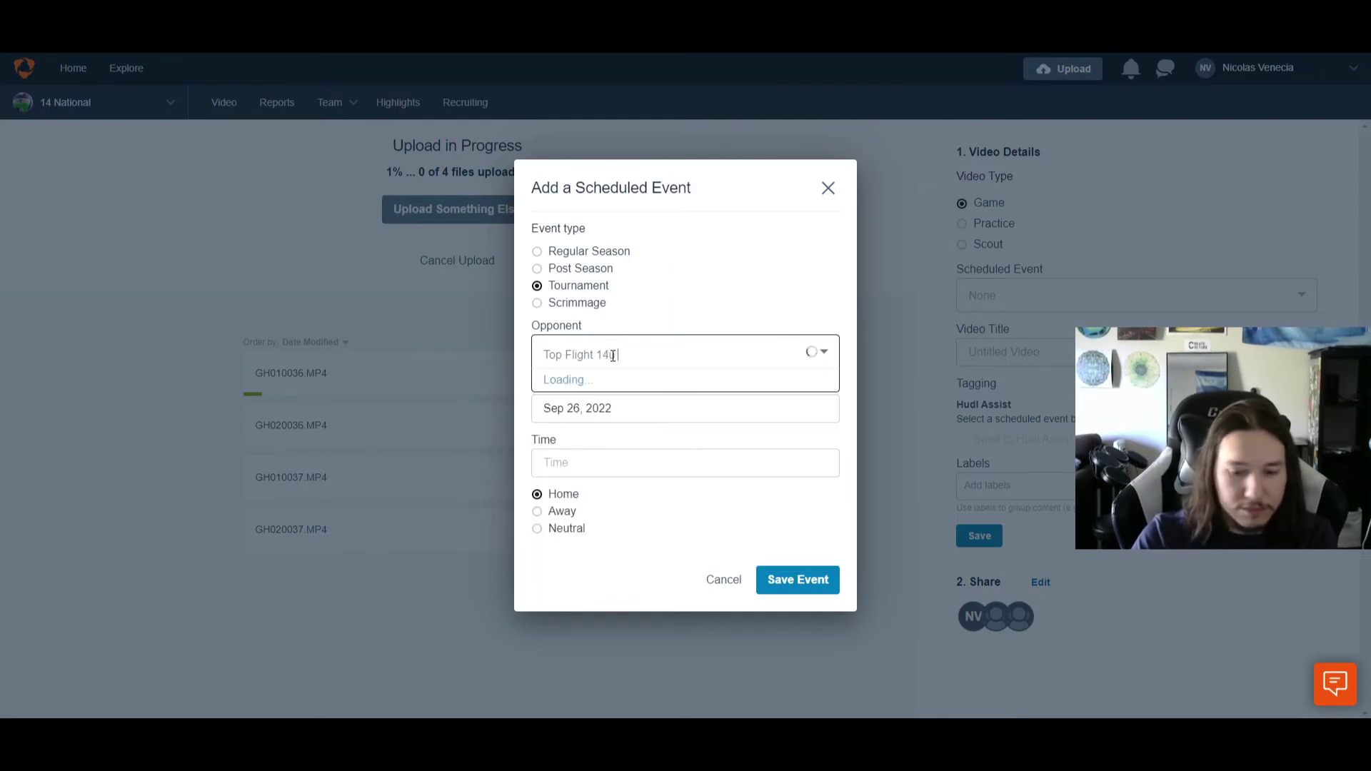
pyautogui.write(' National')
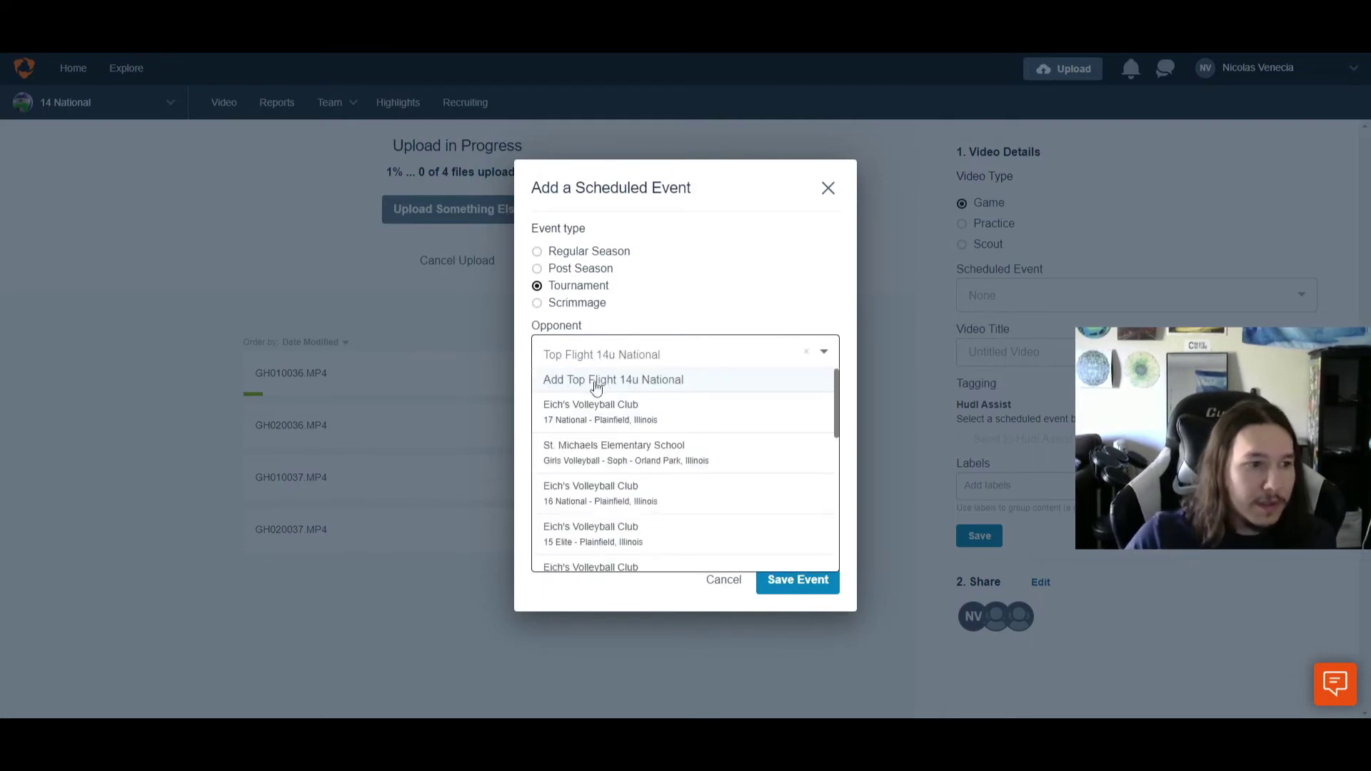
pyautogui.click(594, 385)
# Set the event's date to Sep 15, 2022 and enter 8 am as its time.
pyautogui.click(619, 406)
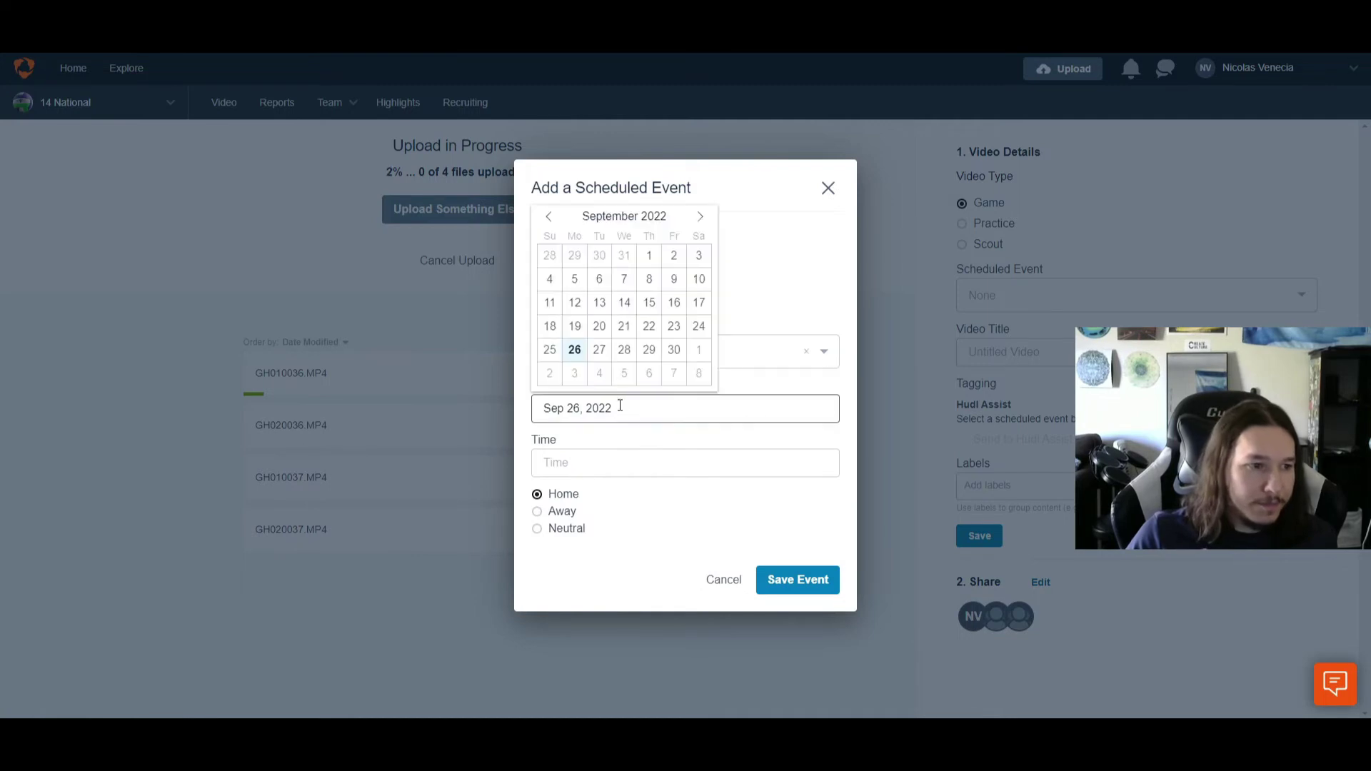
pyautogui.click(650, 307)
pyautogui.click(600, 465)
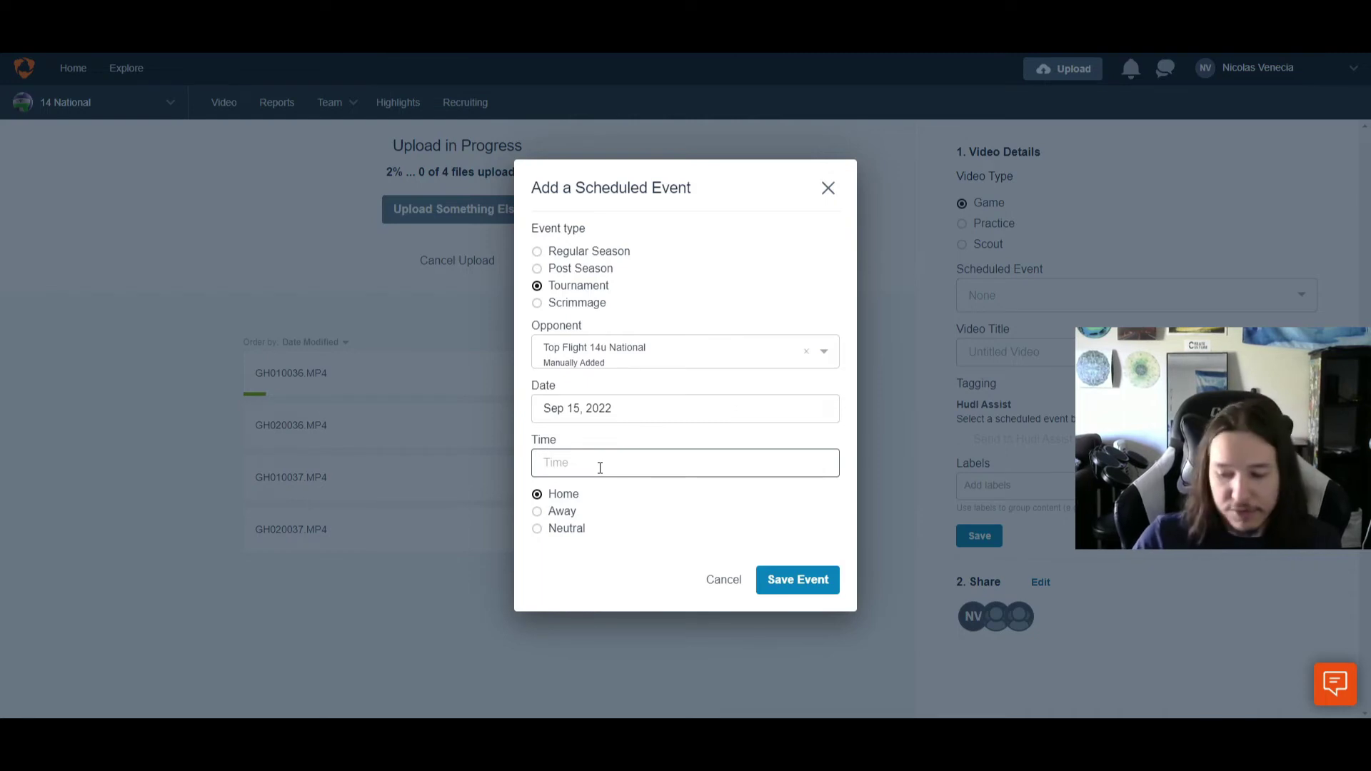
pyautogui.write('8')
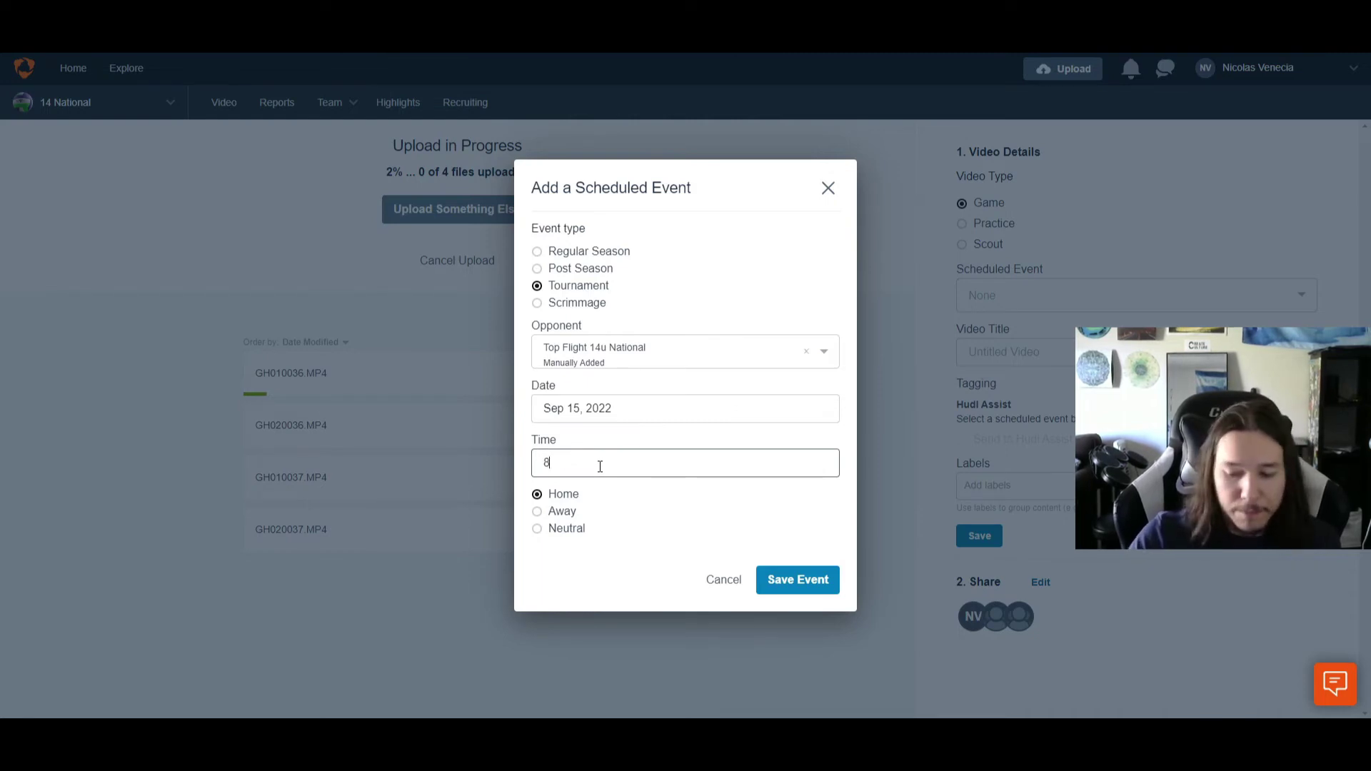
pyautogui.write(' am')
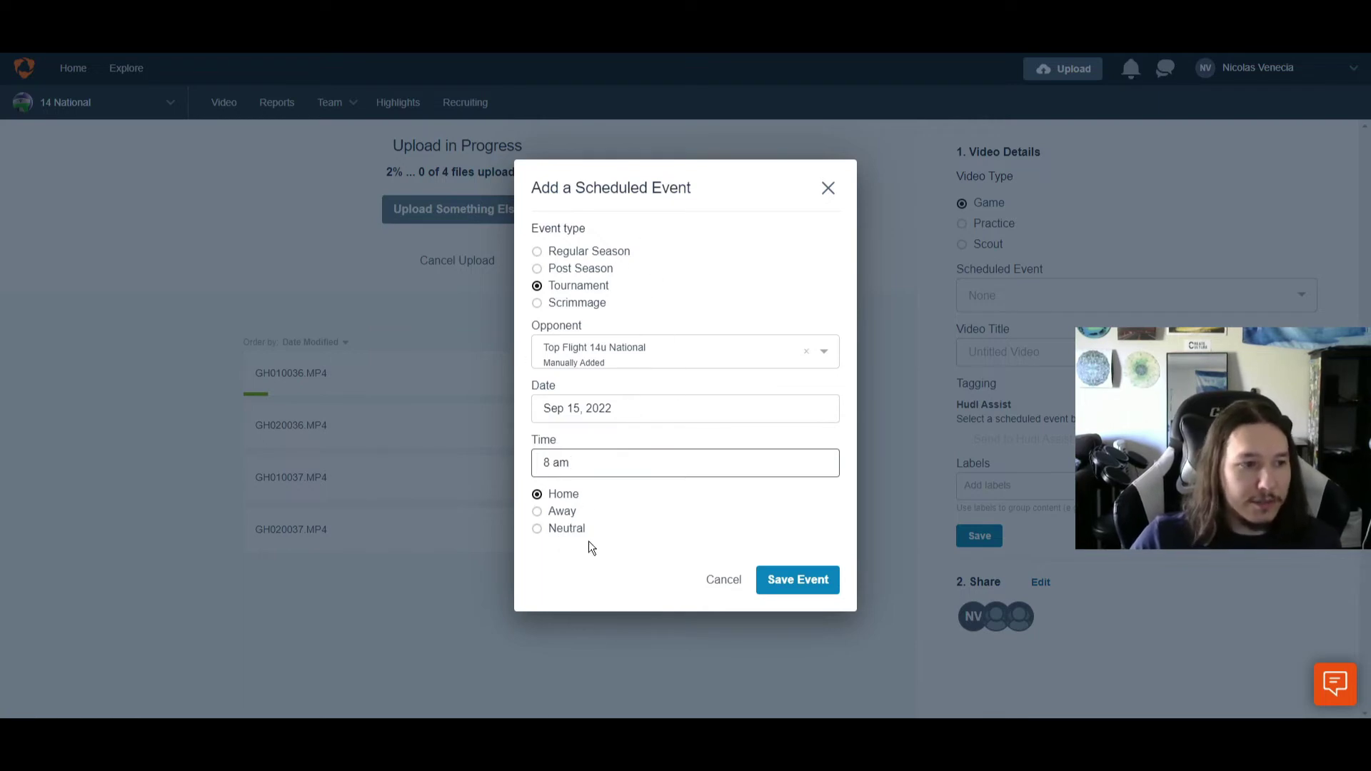
# Mark the event as Neutral and correct its time to 8:00 am.
pyautogui.click(571, 537)
pyautogui.click(569, 541)
pyautogui.click(591, 463)
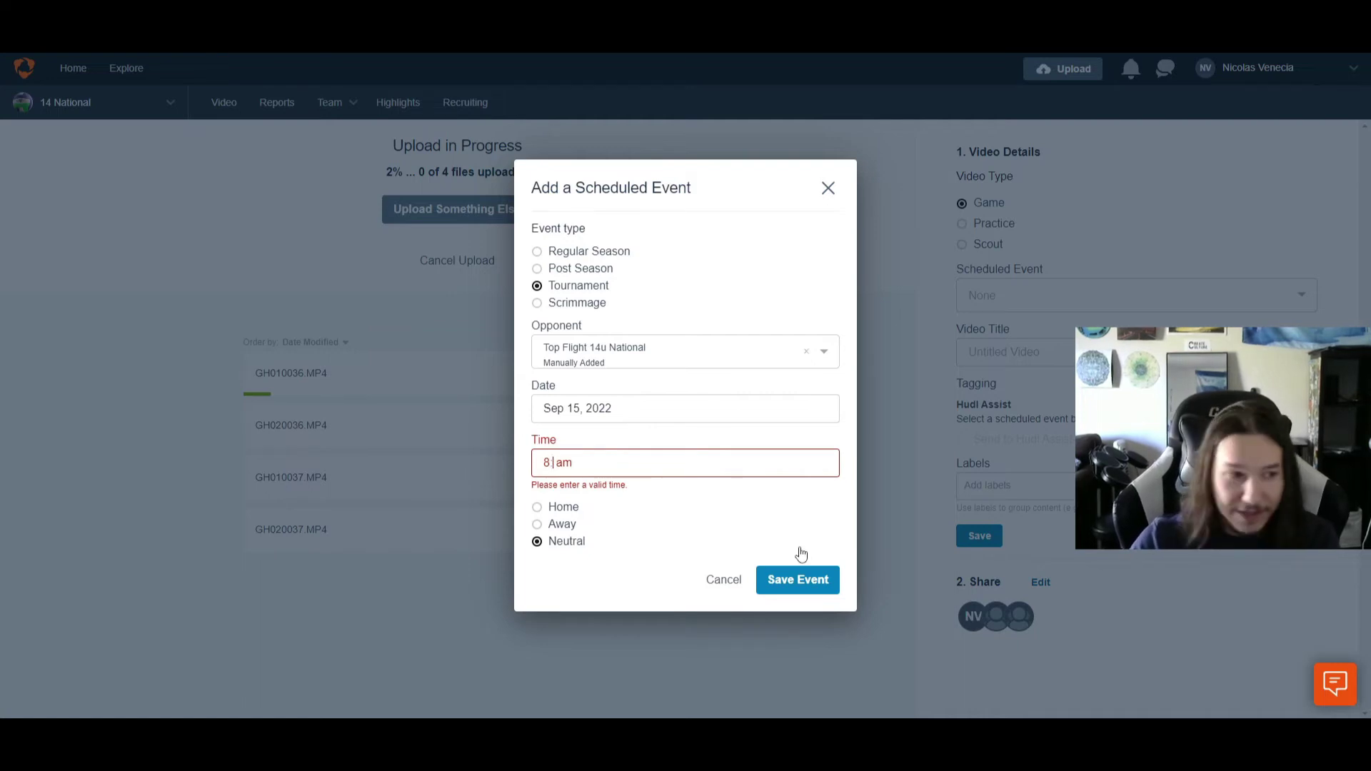
pyautogui.write(':00')
pyautogui.click(560, 540)
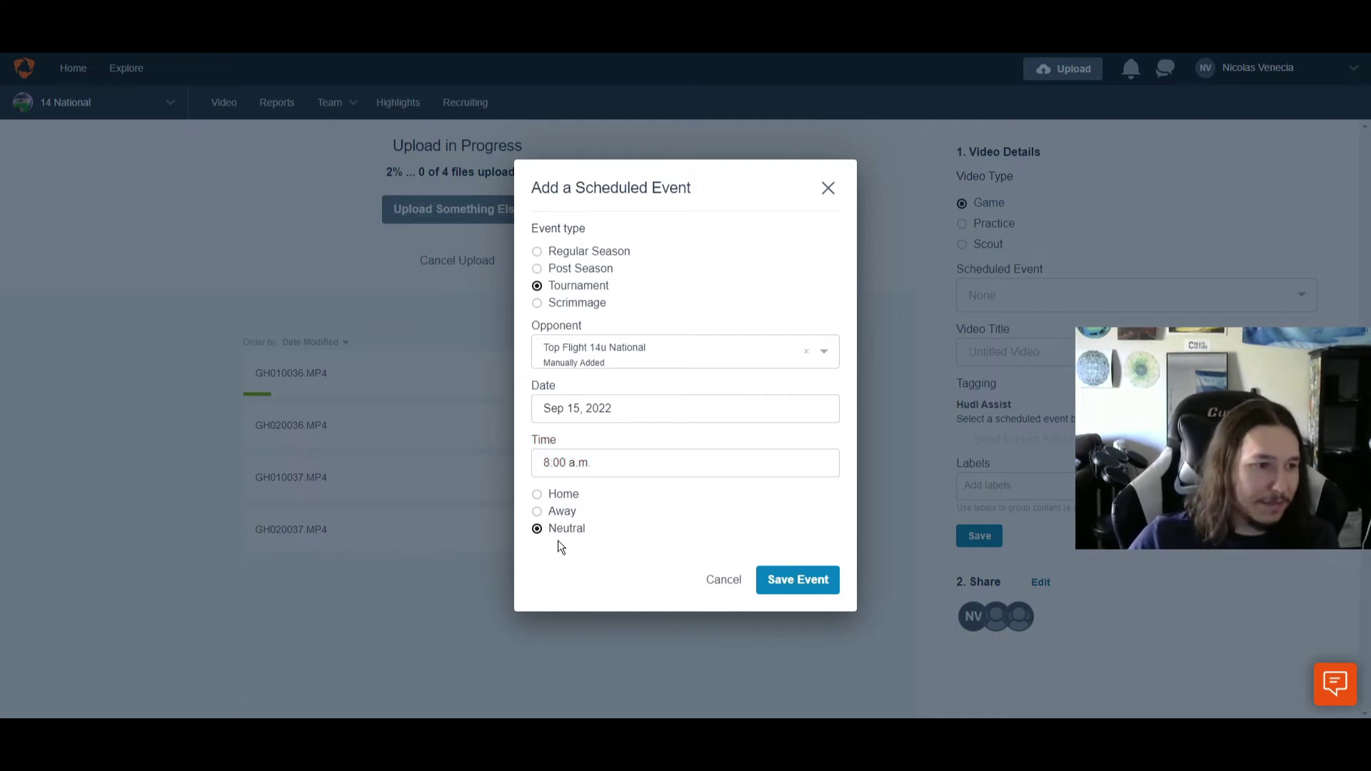
# Save the scheduled event, submit the game video details with Send to Hudl Assist enabled, and dismiss the breakdown rating request.
pyautogui.click(796, 576)
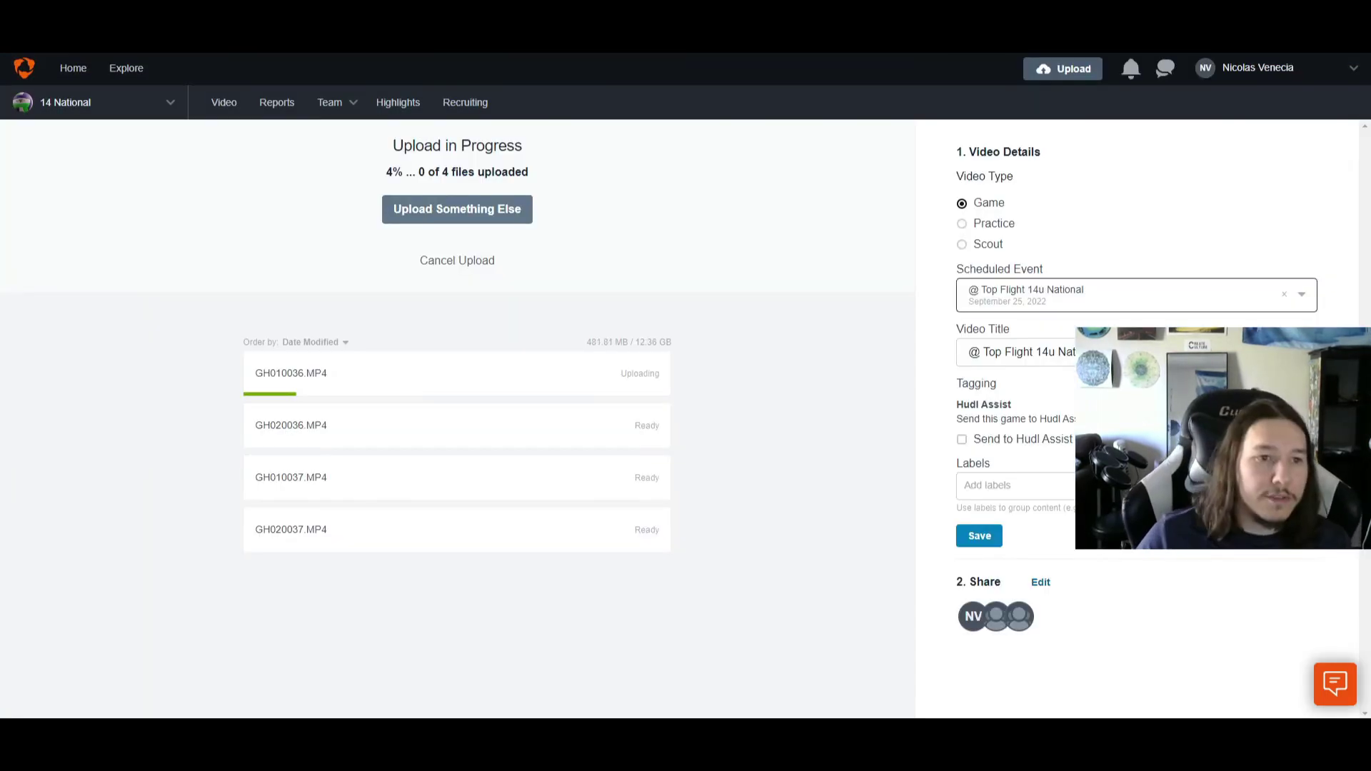
pyautogui.tripleClick(969, 358)
pyautogui.click(1001, 344)
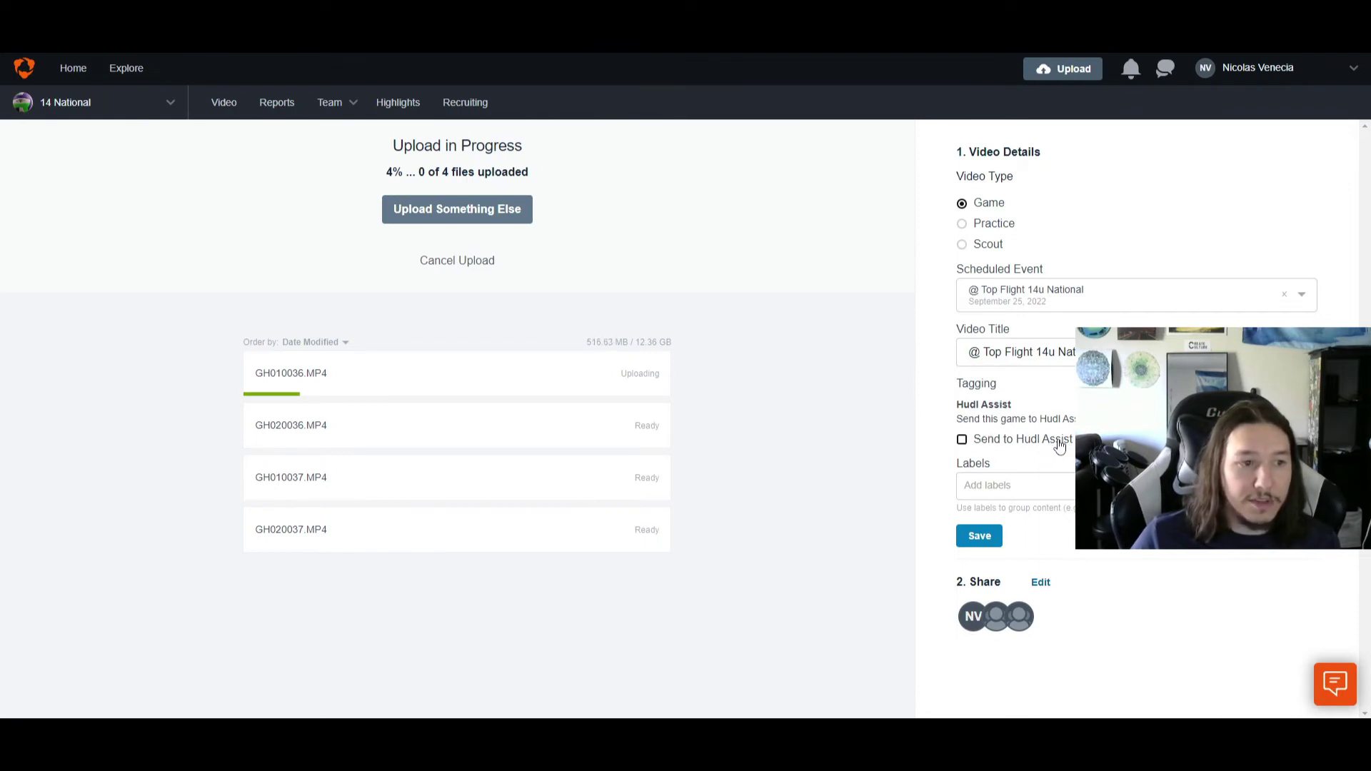
pyautogui.click(975, 444)
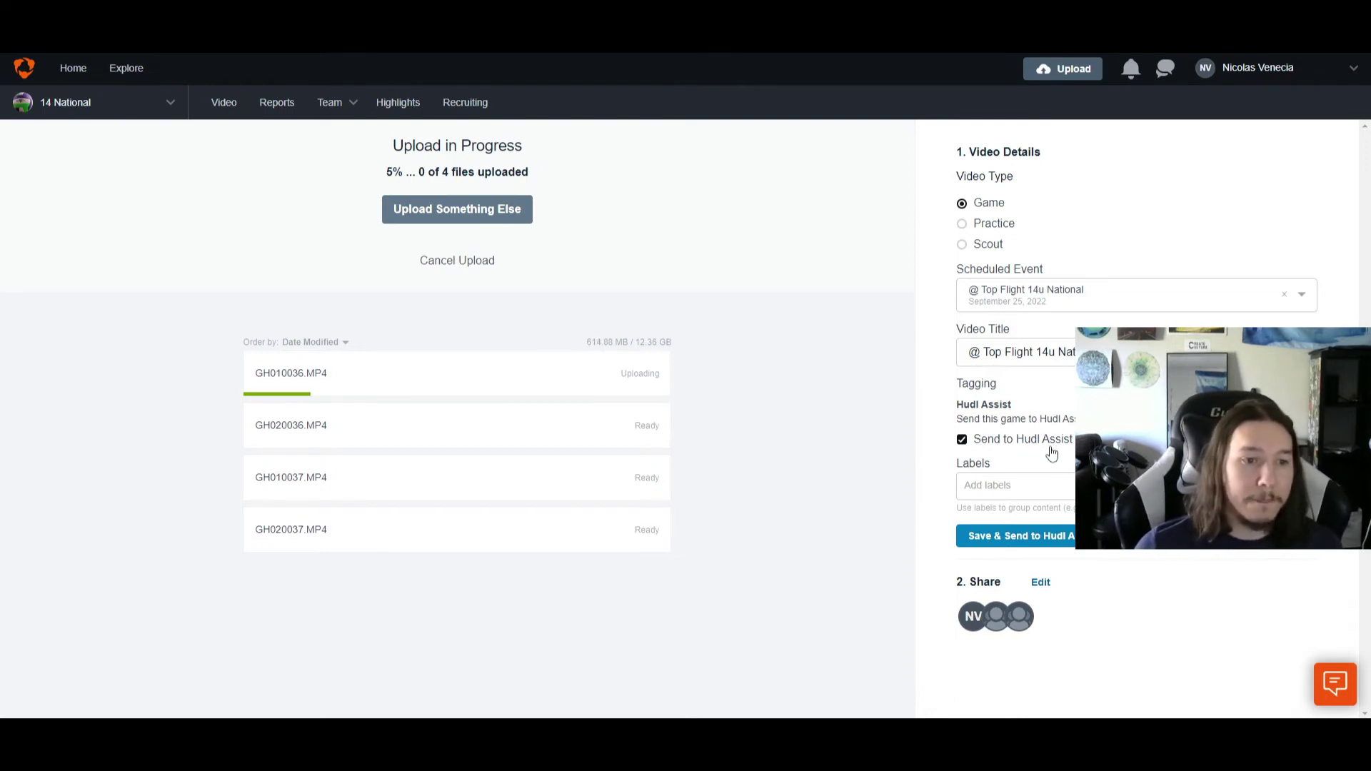
pyautogui.click(1052, 537)
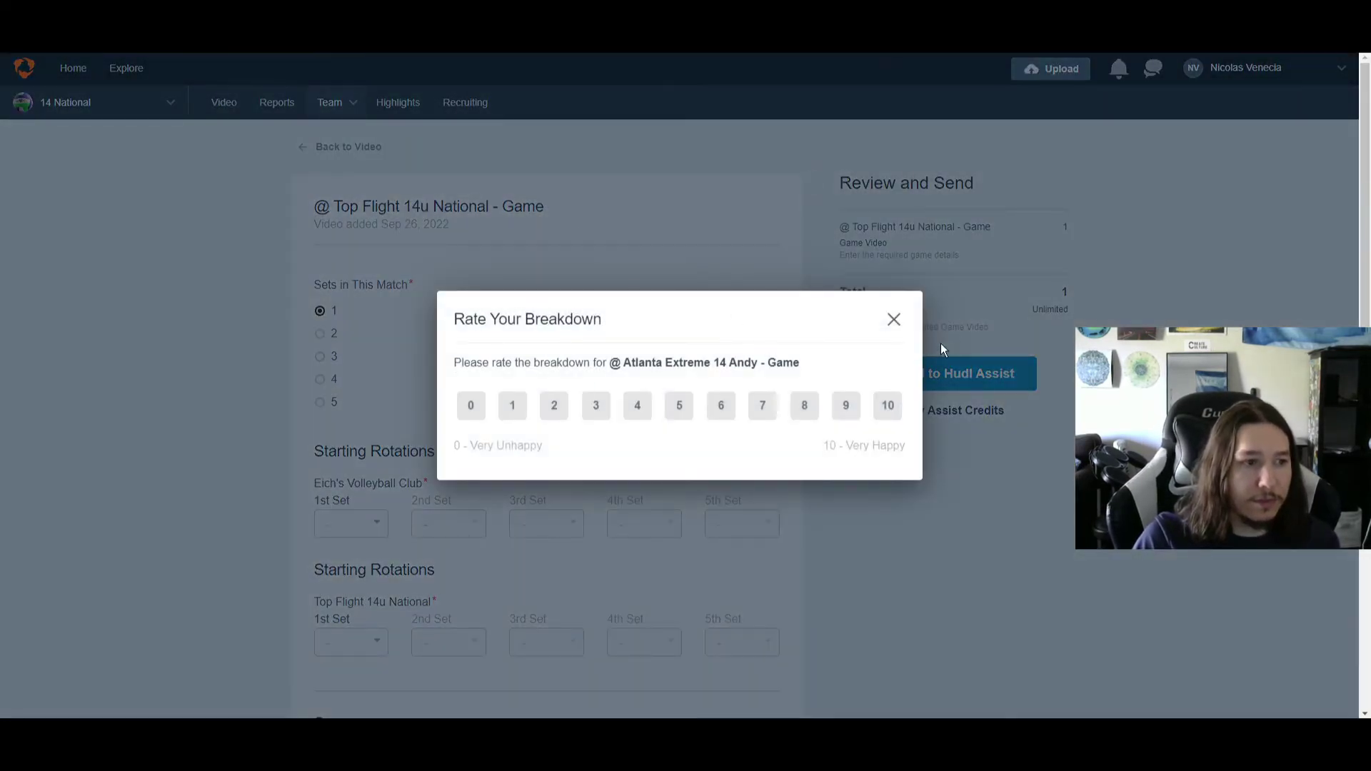
pyautogui.click(894, 319)
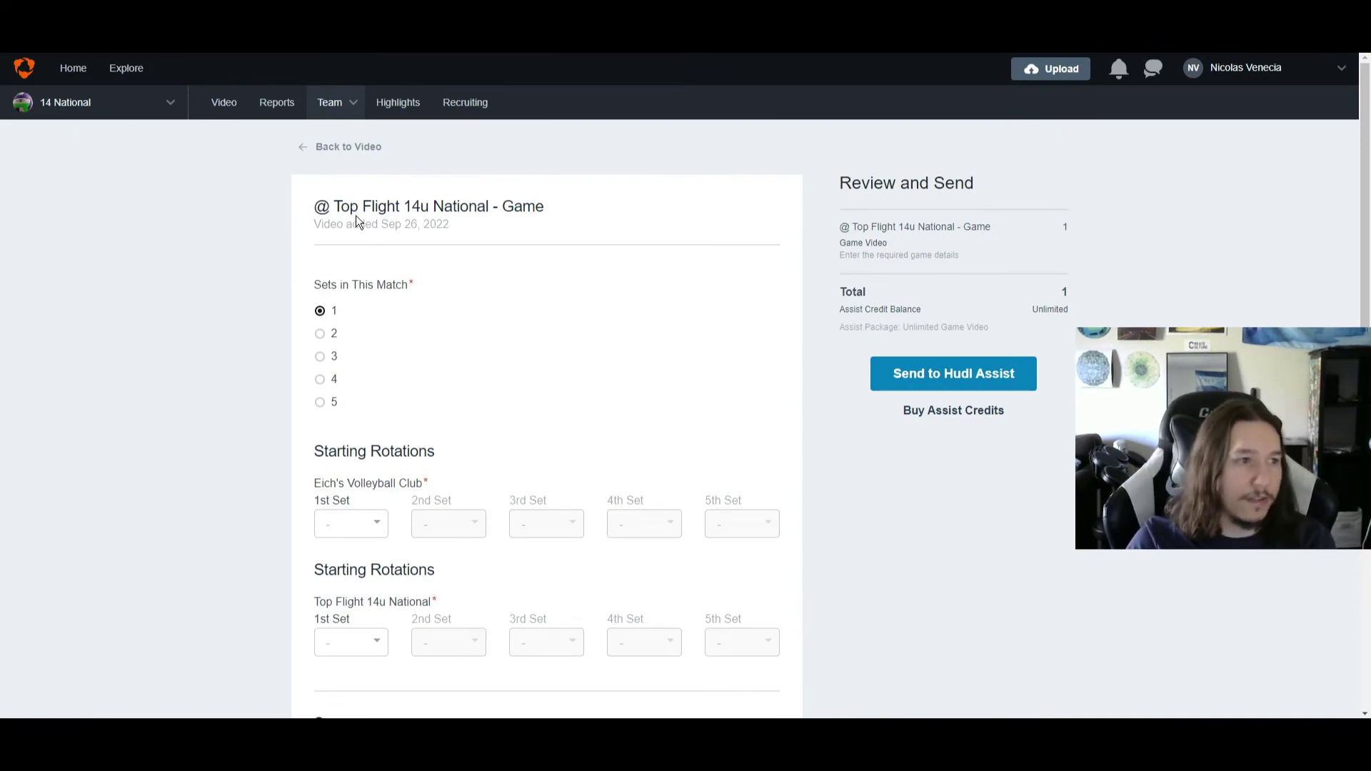
# Set the number of sets in the Top Flight 14u National match to 2.
pyautogui.moveTo(340, 207); pyautogui.dragTo(486, 207)
pyautogui.click(486, 207)
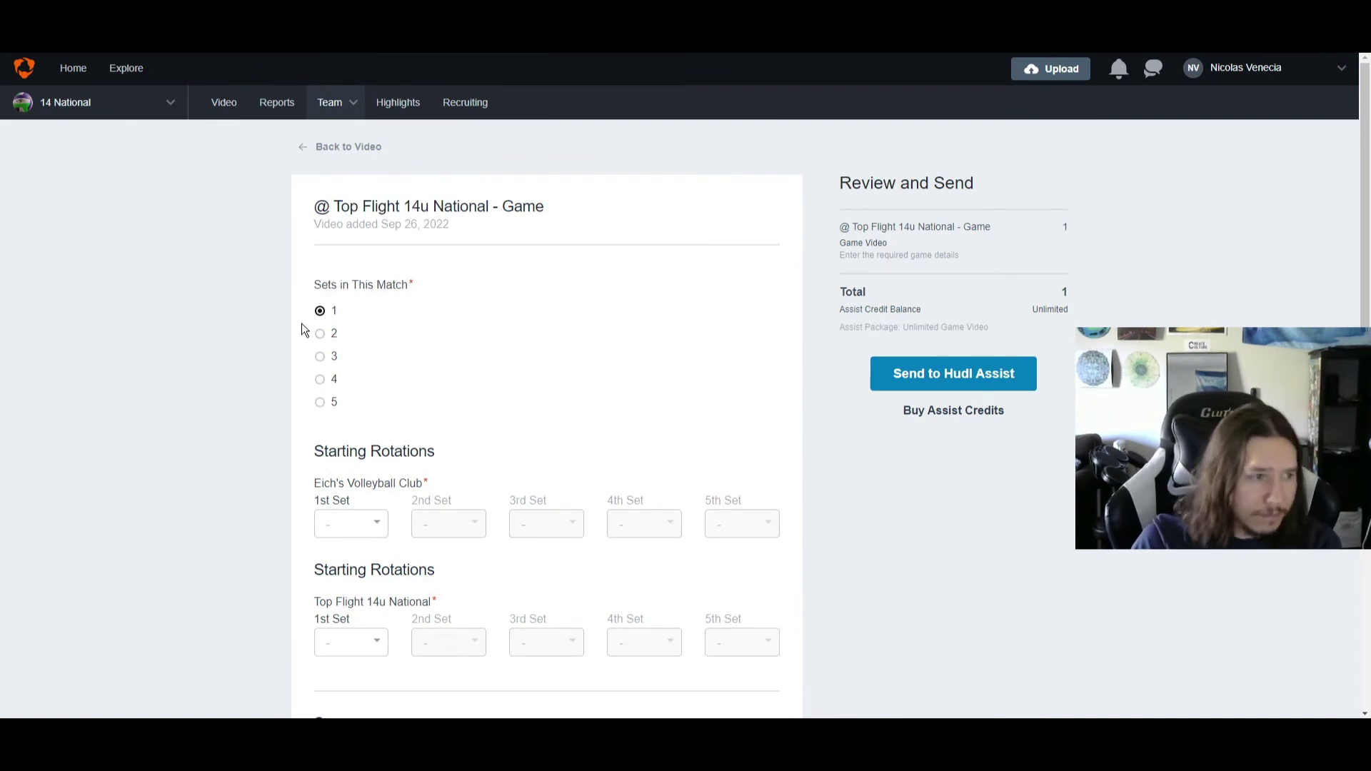
pyautogui.click(332, 336)
pyautogui.scroll(-2, 446, 357)
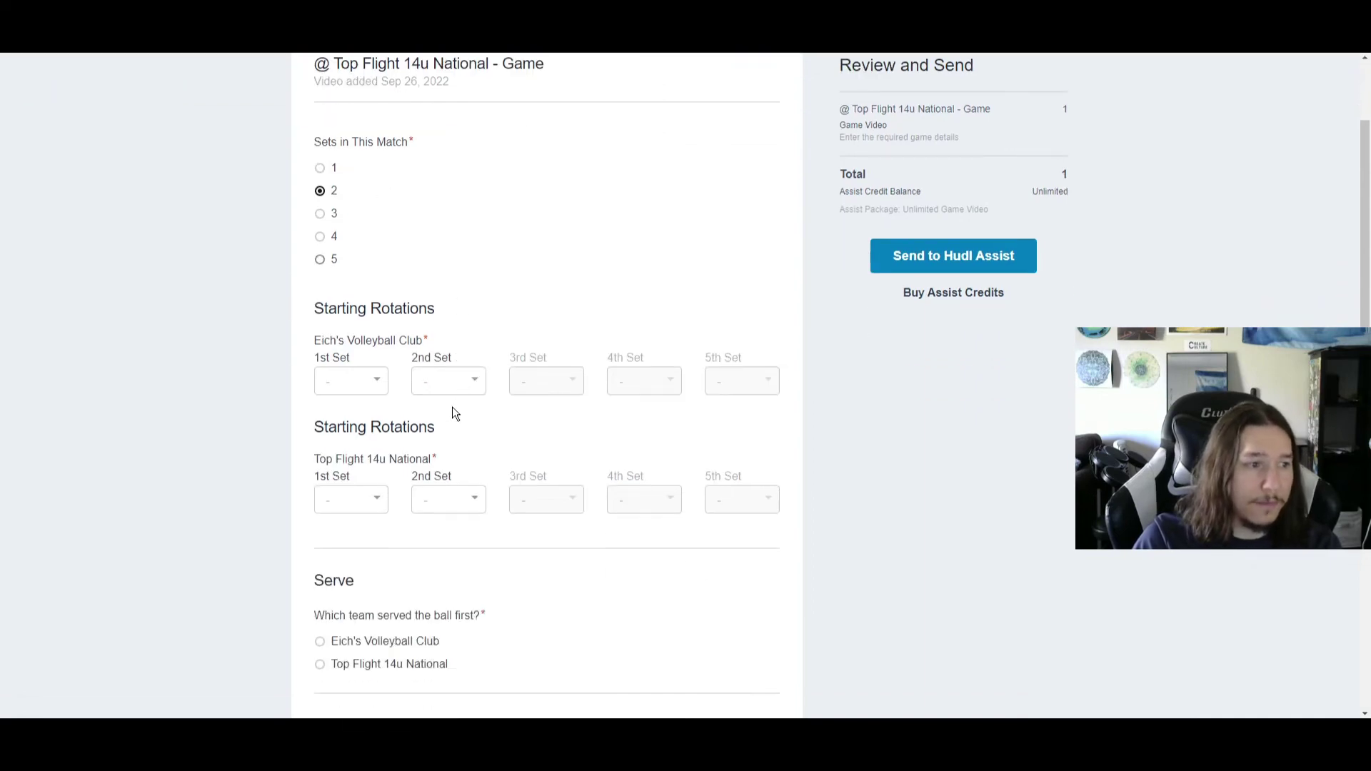
# Set Eich's Volleyball Club's starting rotation to 1 for both the first and second sets.
pyautogui.click(369, 378)
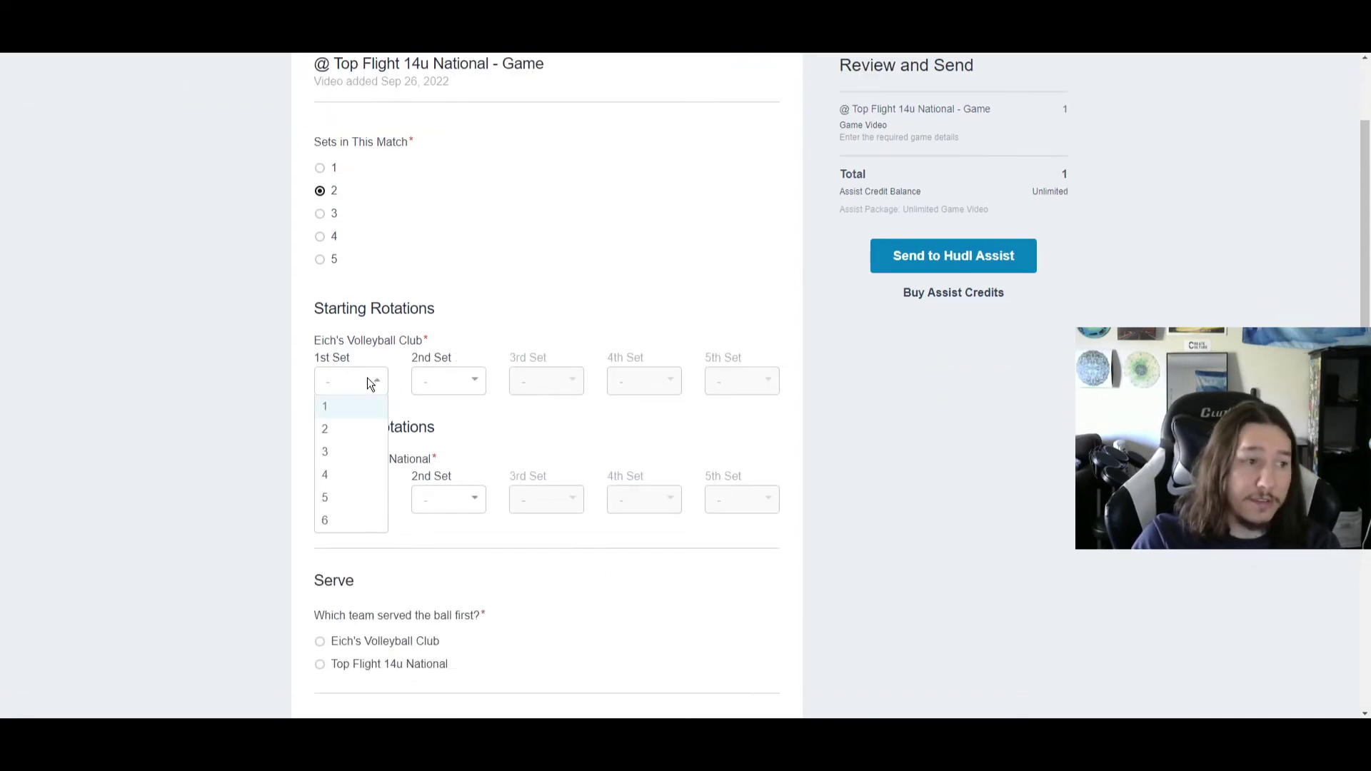
pyautogui.click(367, 378)
pyautogui.scroll(1, 453, 436)
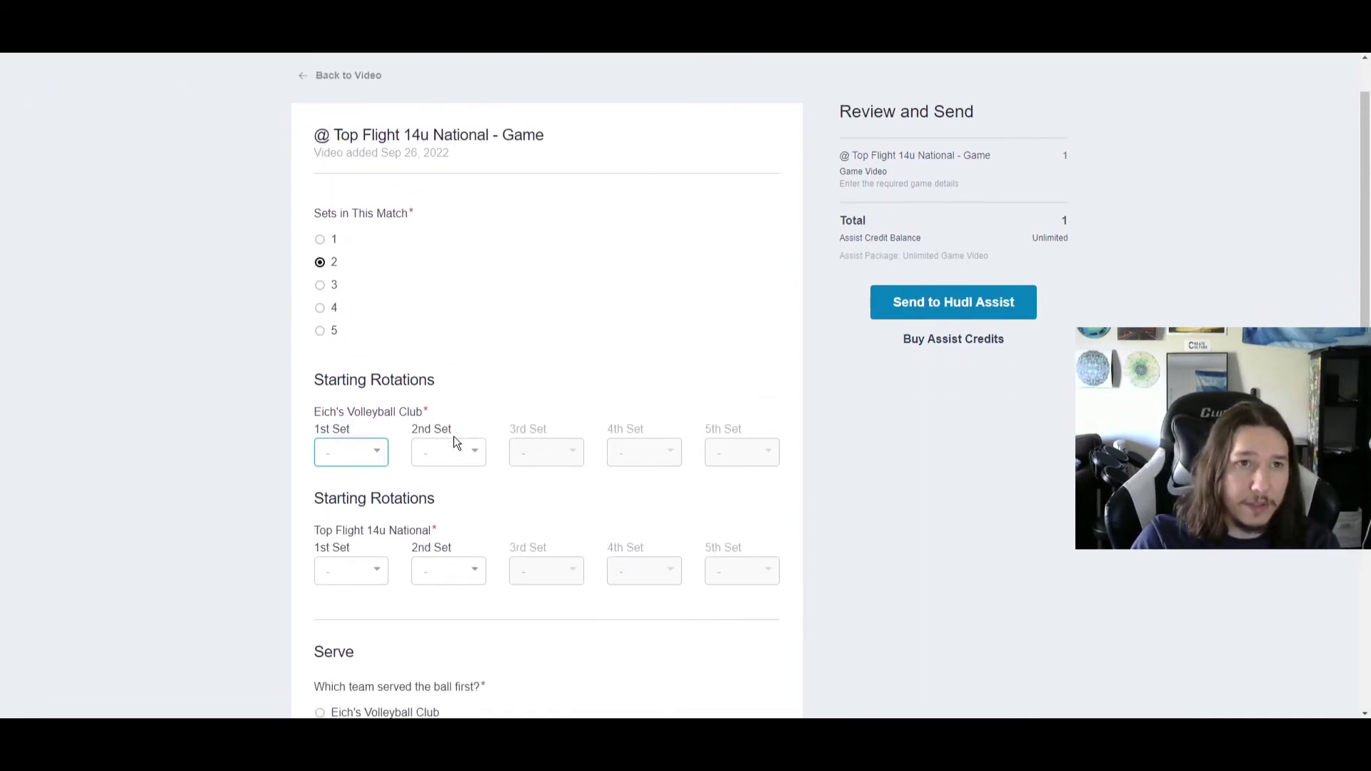
pyautogui.click(377, 449)
pyautogui.click(367, 476)
pyautogui.click(461, 453)
pyautogui.click(457, 478)
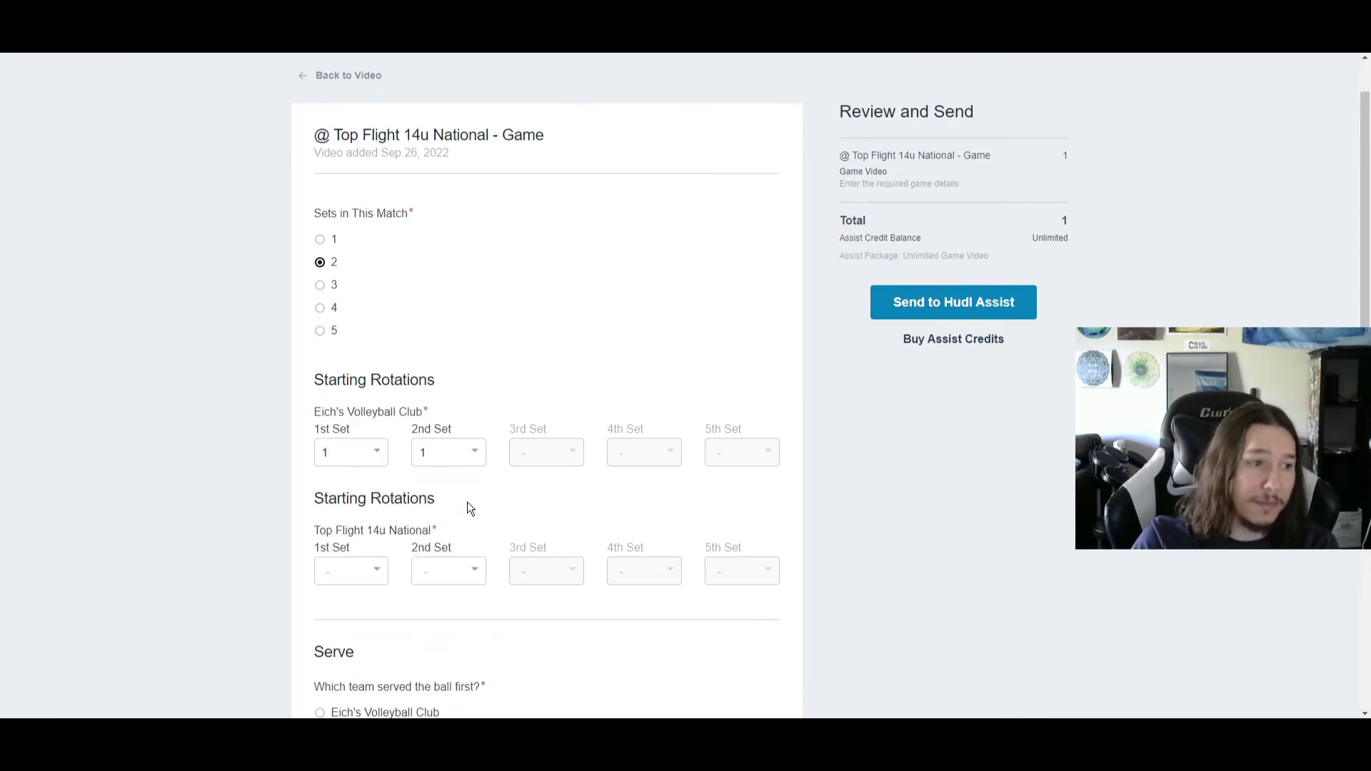
pyautogui.scroll(-1, 467, 508)
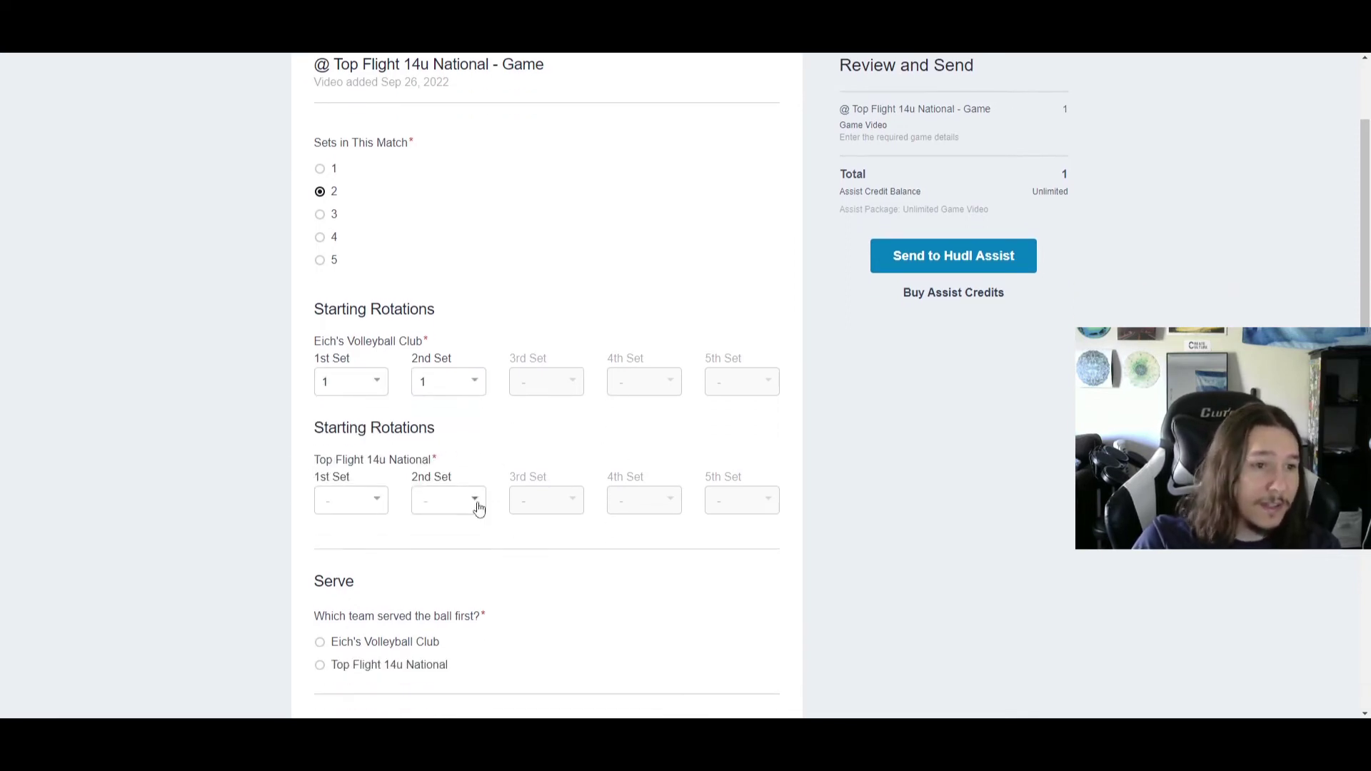
pyautogui.click(366, 385)
pyautogui.click(367, 406)
pyautogui.click(472, 384)
pyautogui.click(467, 401)
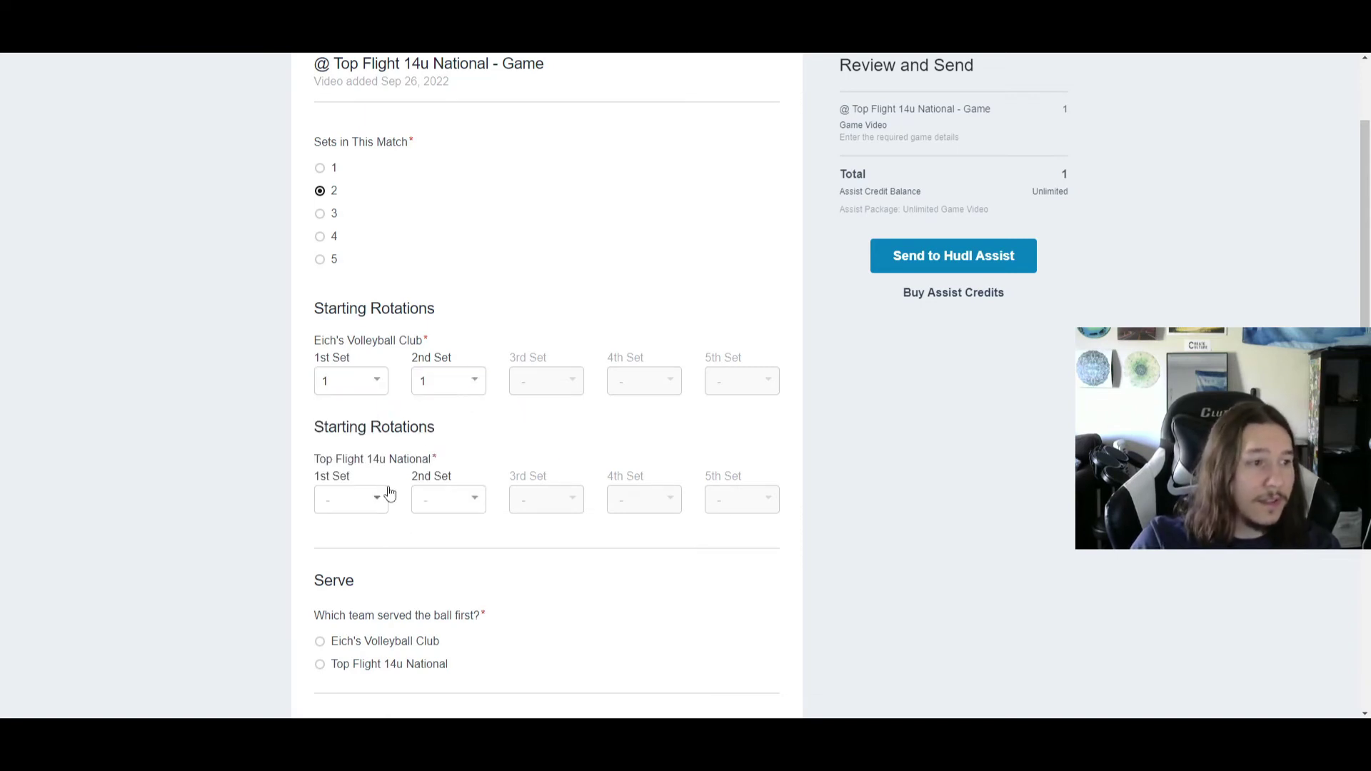
# Set Top Flight 14u National's starting rotation to 1 for both the first and second sets.
pyautogui.click(360, 500)
pyautogui.click(361, 521)
pyautogui.click(428, 500)
pyautogui.click(468, 522)
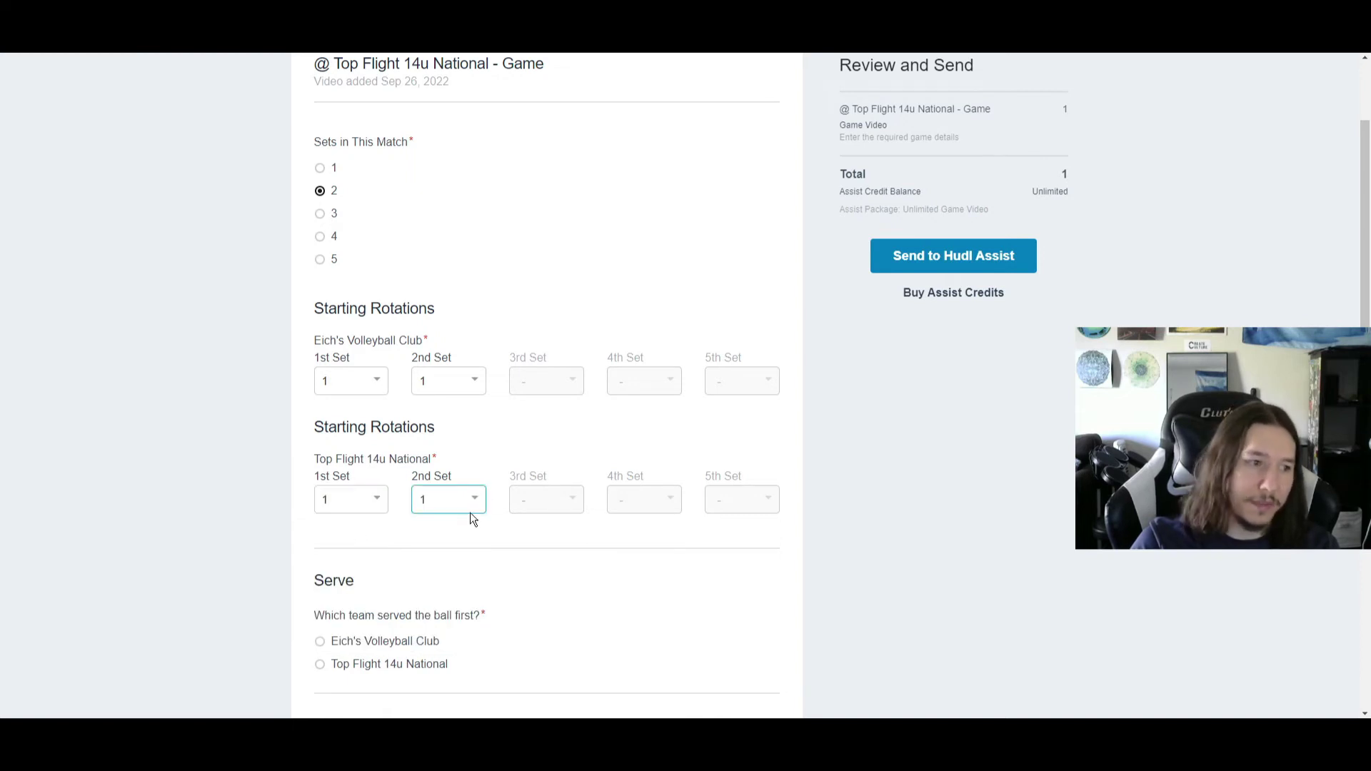
# Change Top Flight 14u National's starting rotations to 2 for the first set and 4 for the second.
pyautogui.scroll(-1, 470, 512)
pyautogui.click(376, 434)
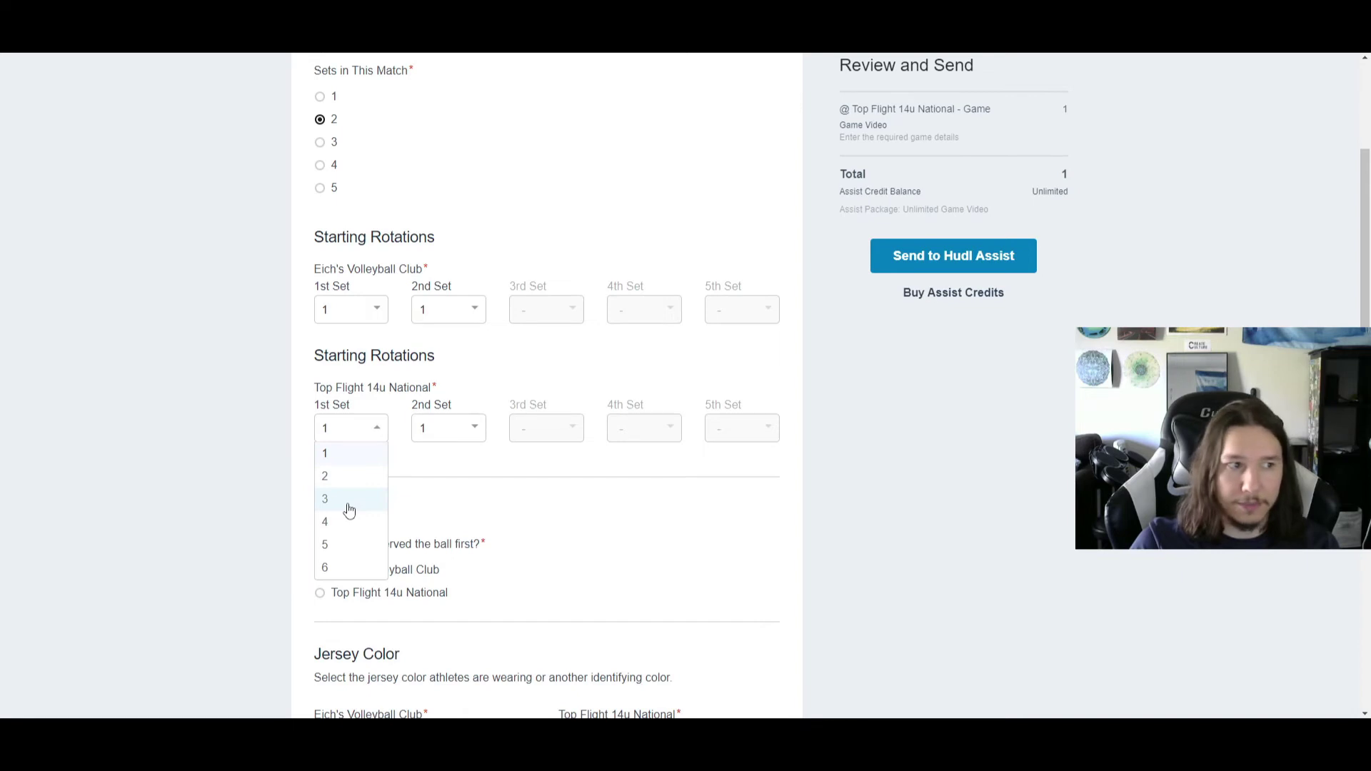
pyautogui.click(354, 476)
pyautogui.click(428, 432)
pyautogui.click(439, 522)
# Play GH010036 from the 12-11-21 Sky High folder to check the first serve, and mark Eich's Volleyball Club as serving first.
pyautogui.scroll(-3, 423, 472)
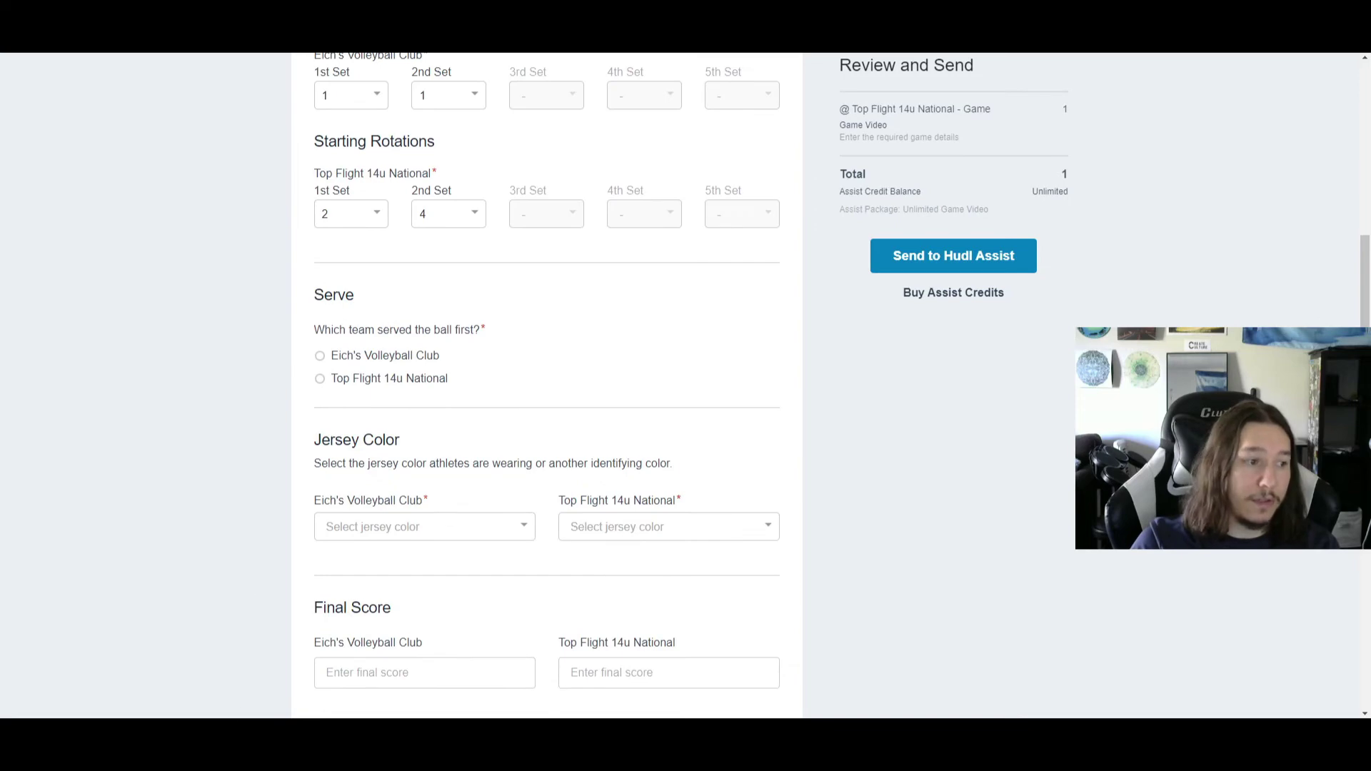
pyautogui.click(154, 694)
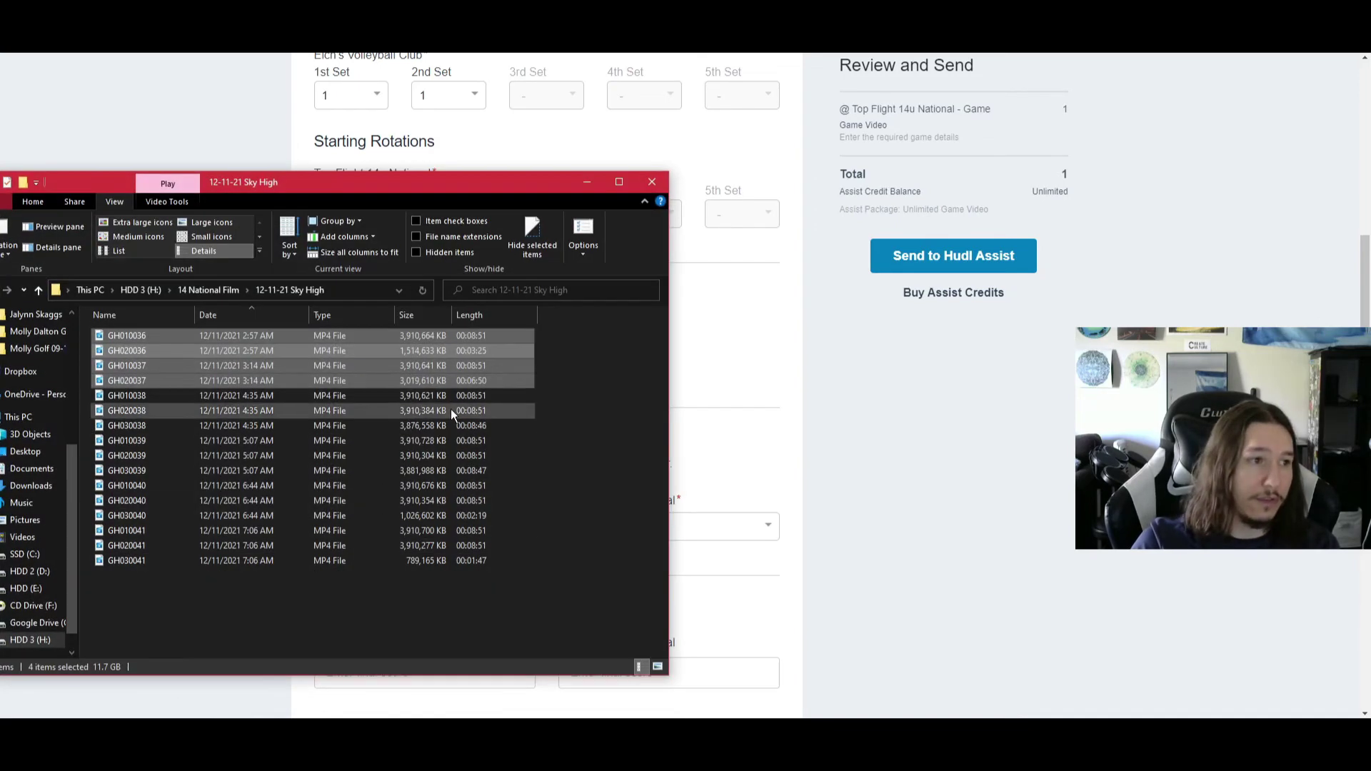
pyautogui.click(140, 334)
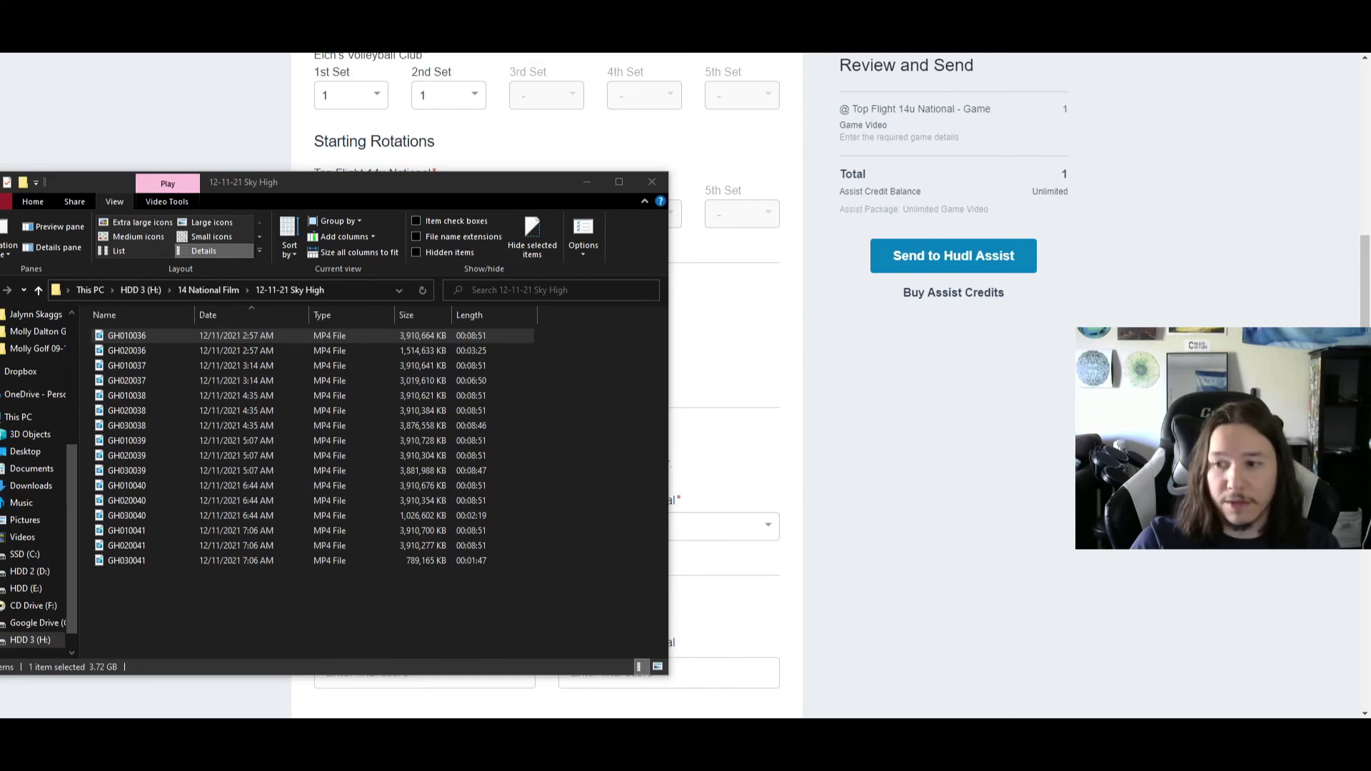
pyautogui.press('Return')
pyautogui.moveTo(992, 113); pyautogui.dragTo(576, 67)
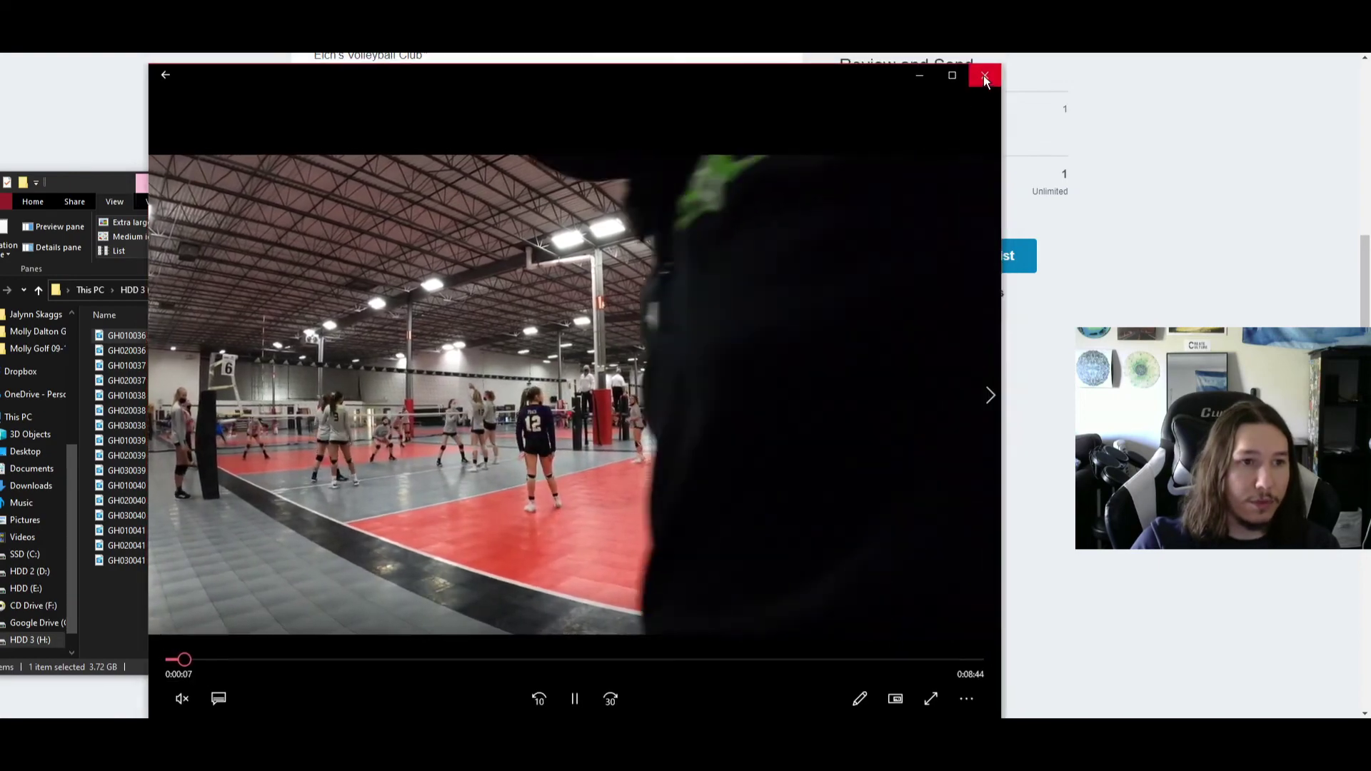
pyautogui.click(986, 74)
pyautogui.click(586, 184)
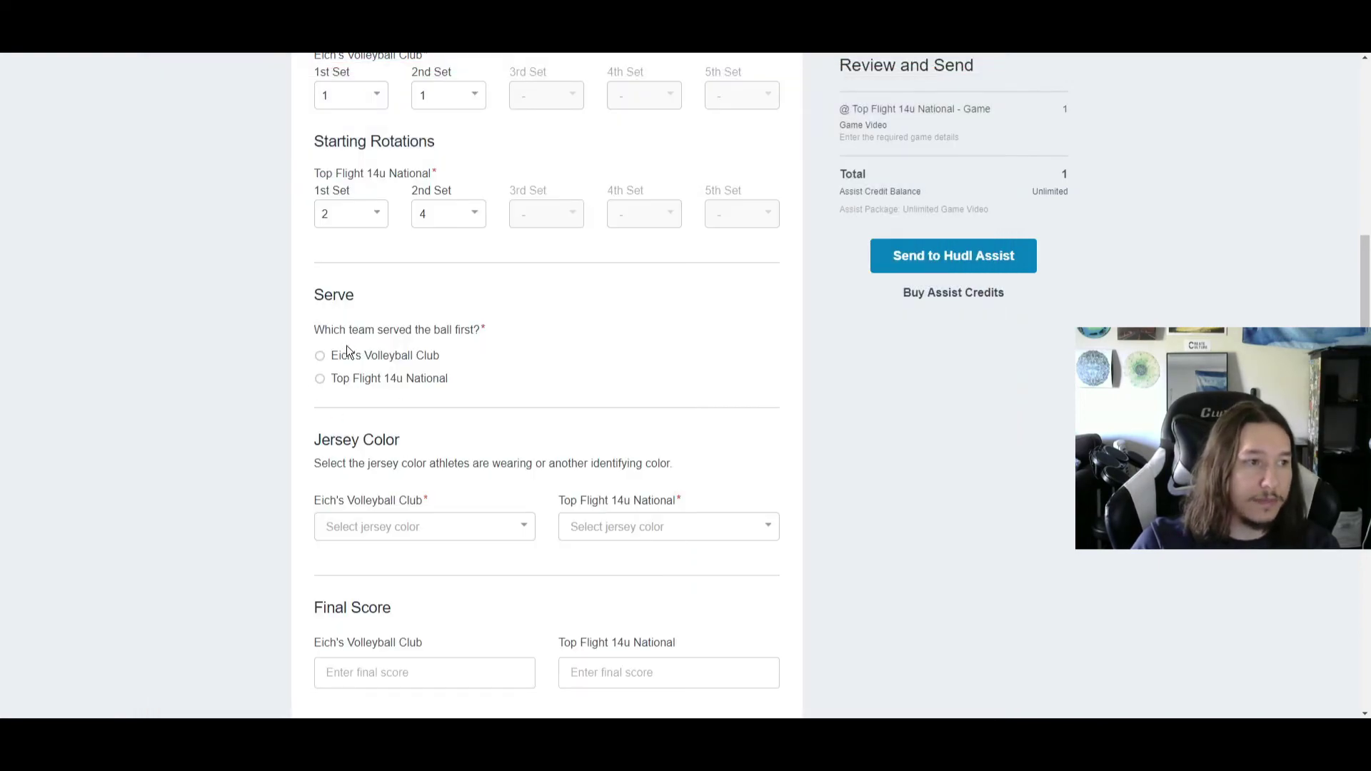
pyautogui.scroll(-2, 407, 407)
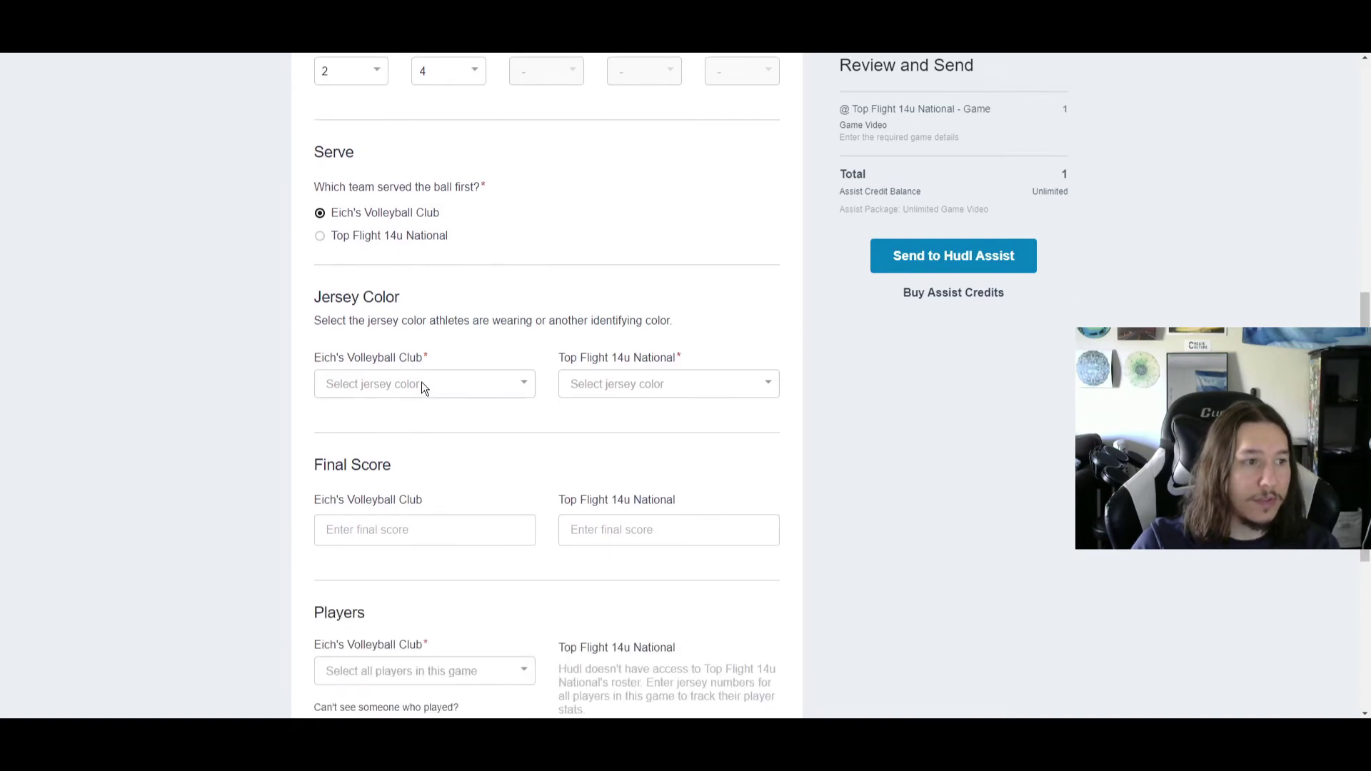
# Play GH010036 from the 12-11-21 Sky High folder again to check the jersey colors of both teams.
pyautogui.click(422, 385)
pyautogui.hotkey('alt', 'Tab')
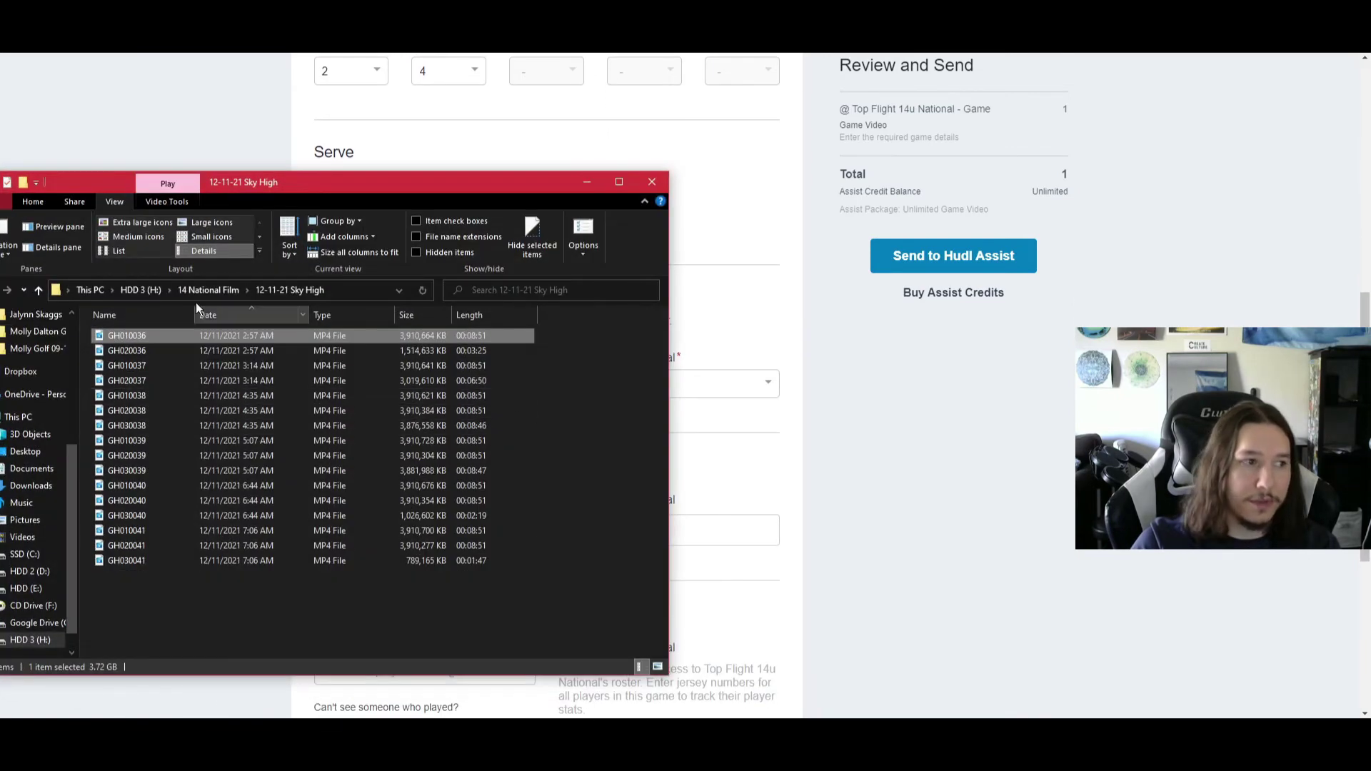
pyautogui.doubleClick(152, 340)
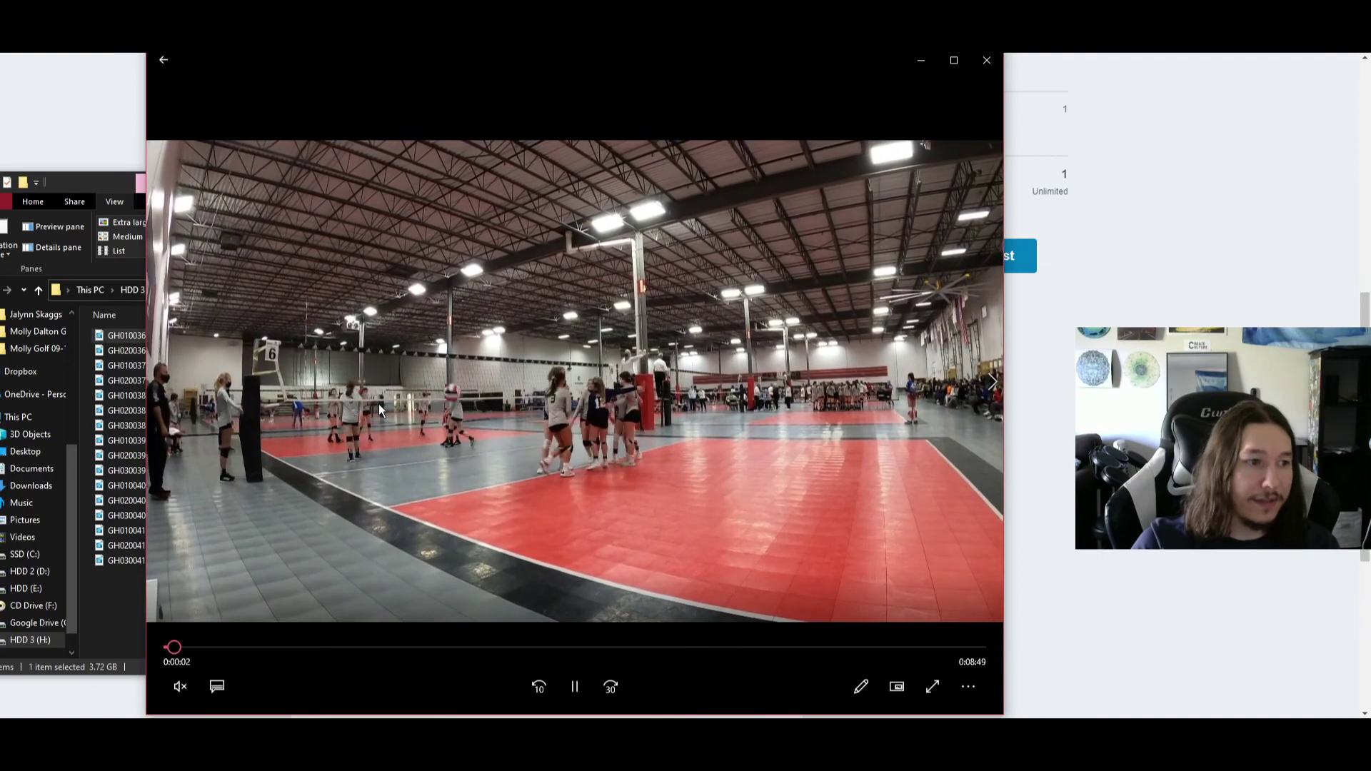
pyautogui.click(986, 60)
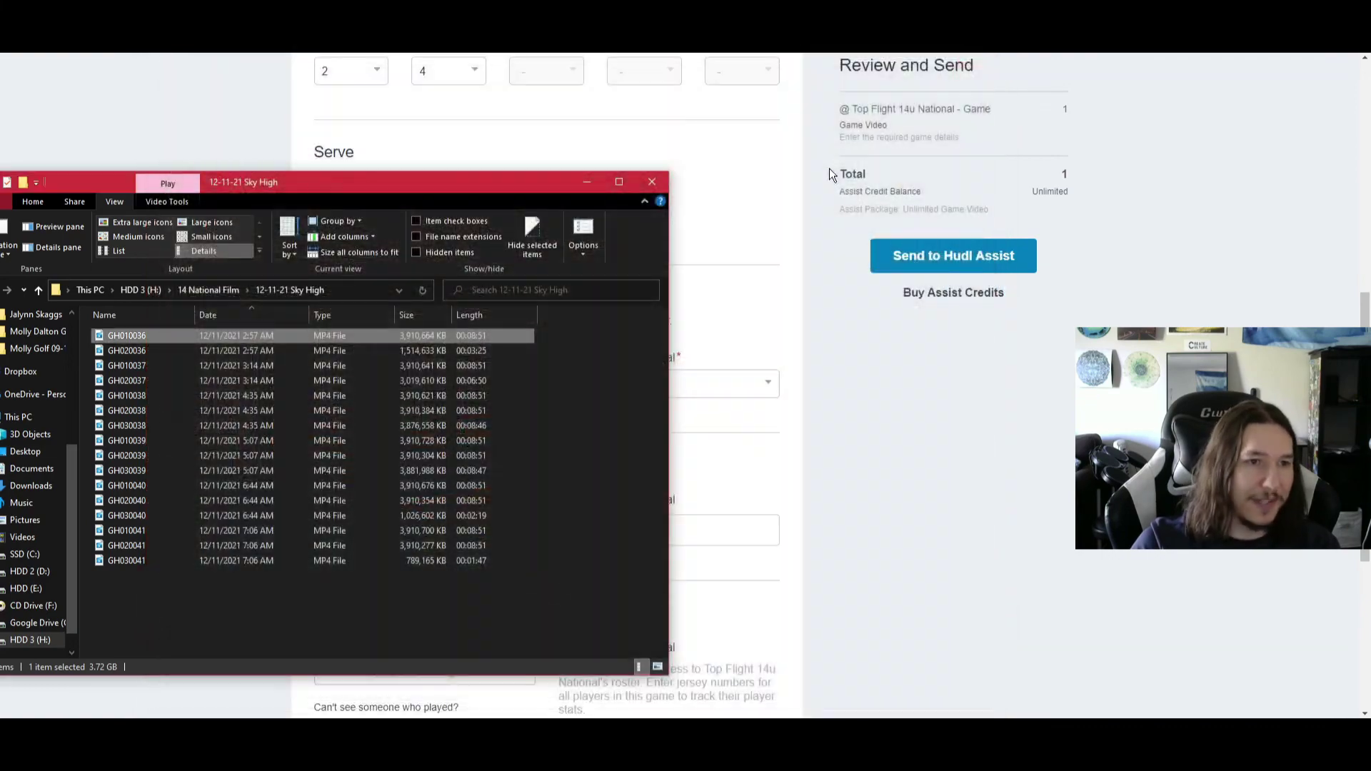
pyautogui.click(593, 180)
pyautogui.click(457, 383)
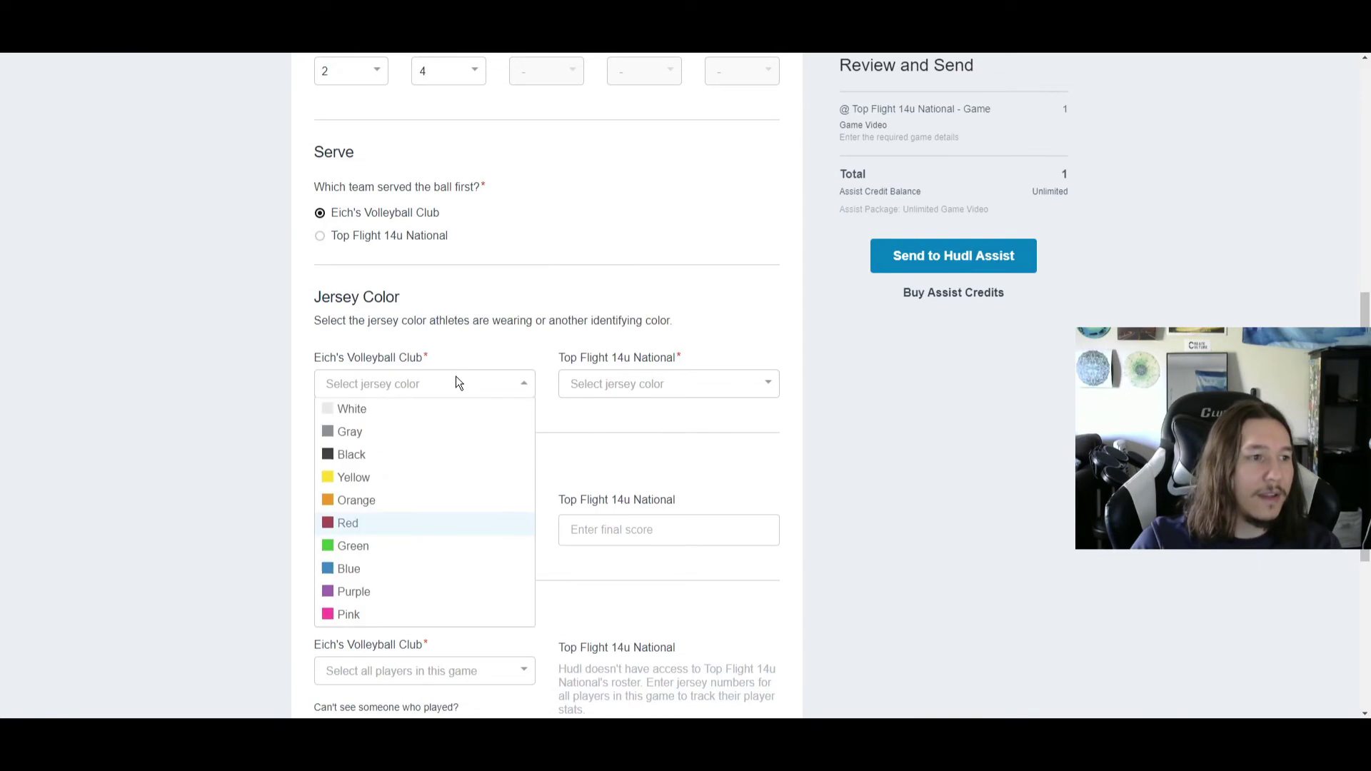
pyautogui.click(234, 685)
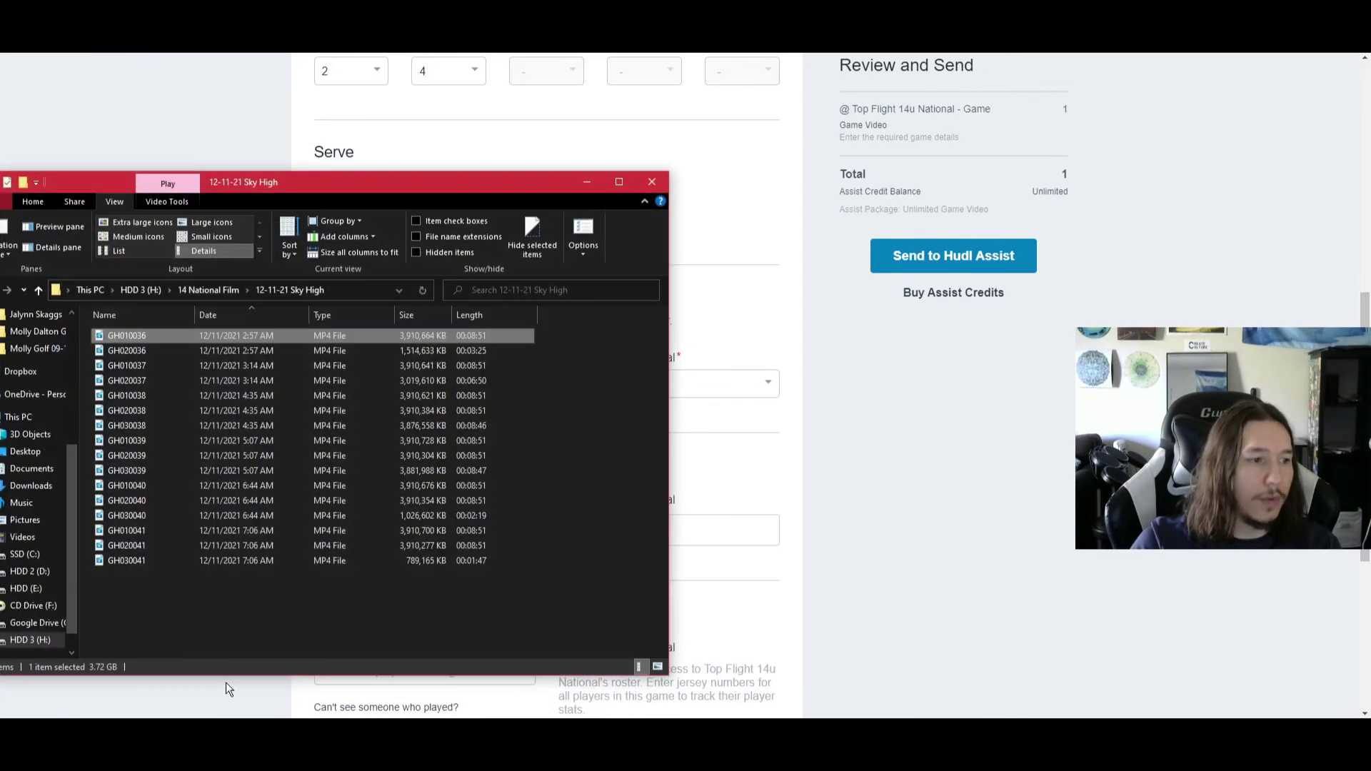
pyautogui.doubleClick(184, 336)
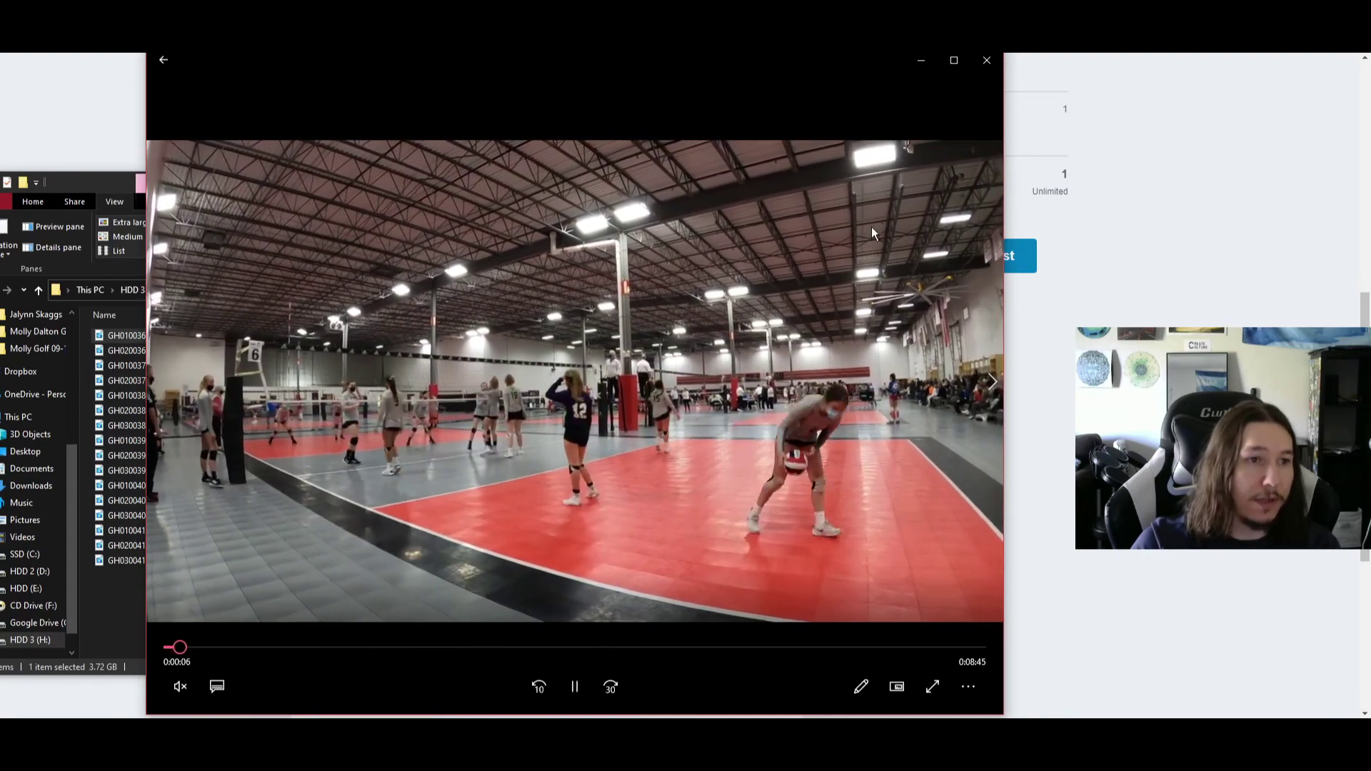
pyautogui.click(985, 62)
pyautogui.click(570, 184)
# Set the jersey color to Purple for Eich's Volleyball Club and Gray for Top Flight 14u National.
pyautogui.click(413, 383)
pyautogui.click(364, 591)
pyautogui.click(598, 383)
pyautogui.click(603, 432)
# Enter a final score of 2 for Eich's Volleyball Club and 0 for Top Flight 14u National.
pyautogui.scroll(-2, 469, 461)
pyautogui.click(426, 386)
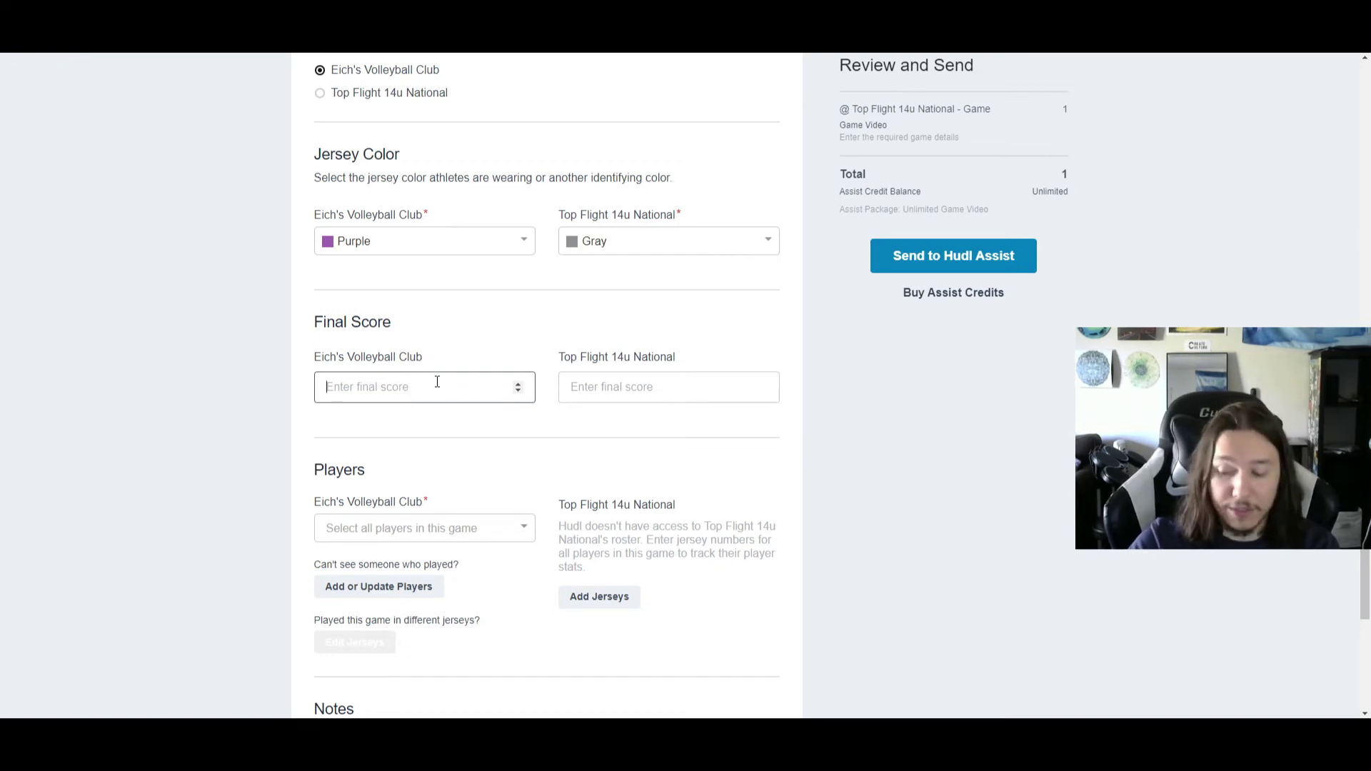
pyautogui.write('2')
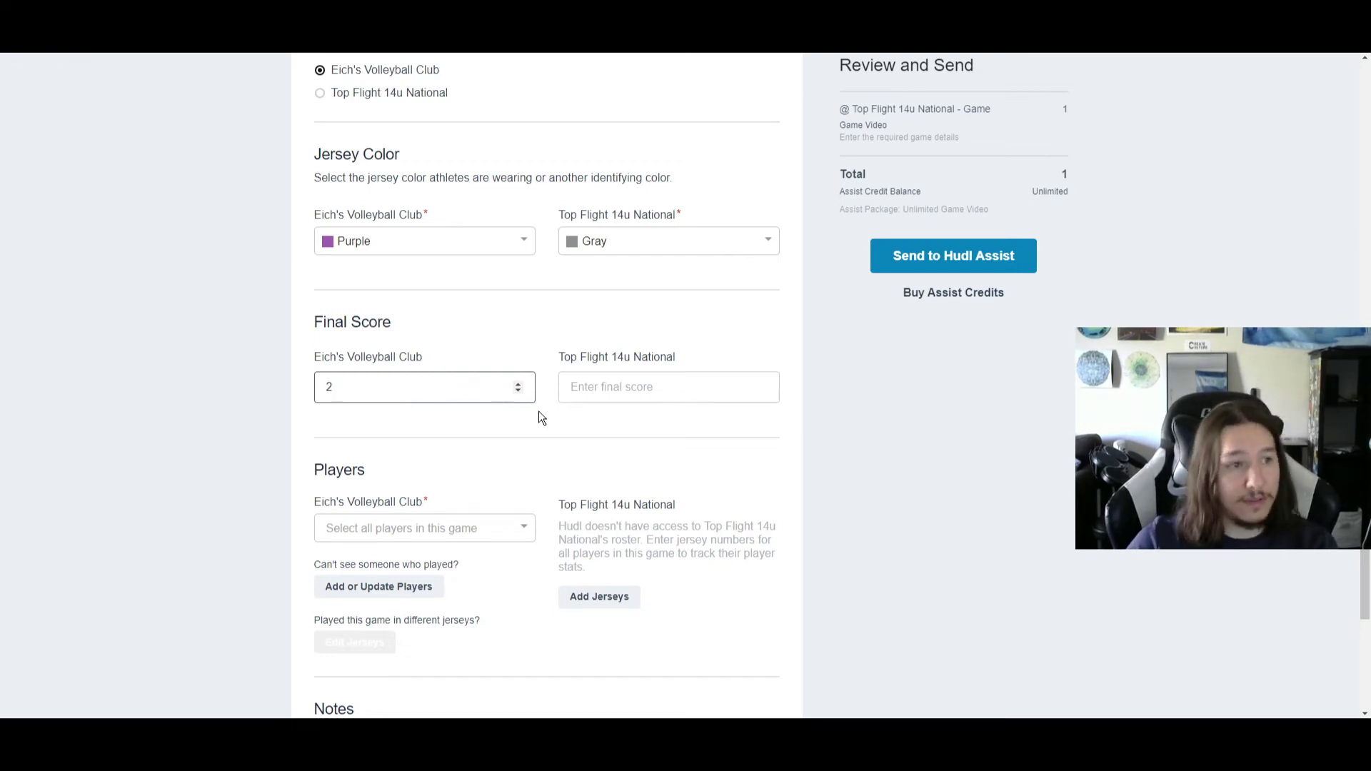
pyautogui.click(616, 387)
pyautogui.write('0')
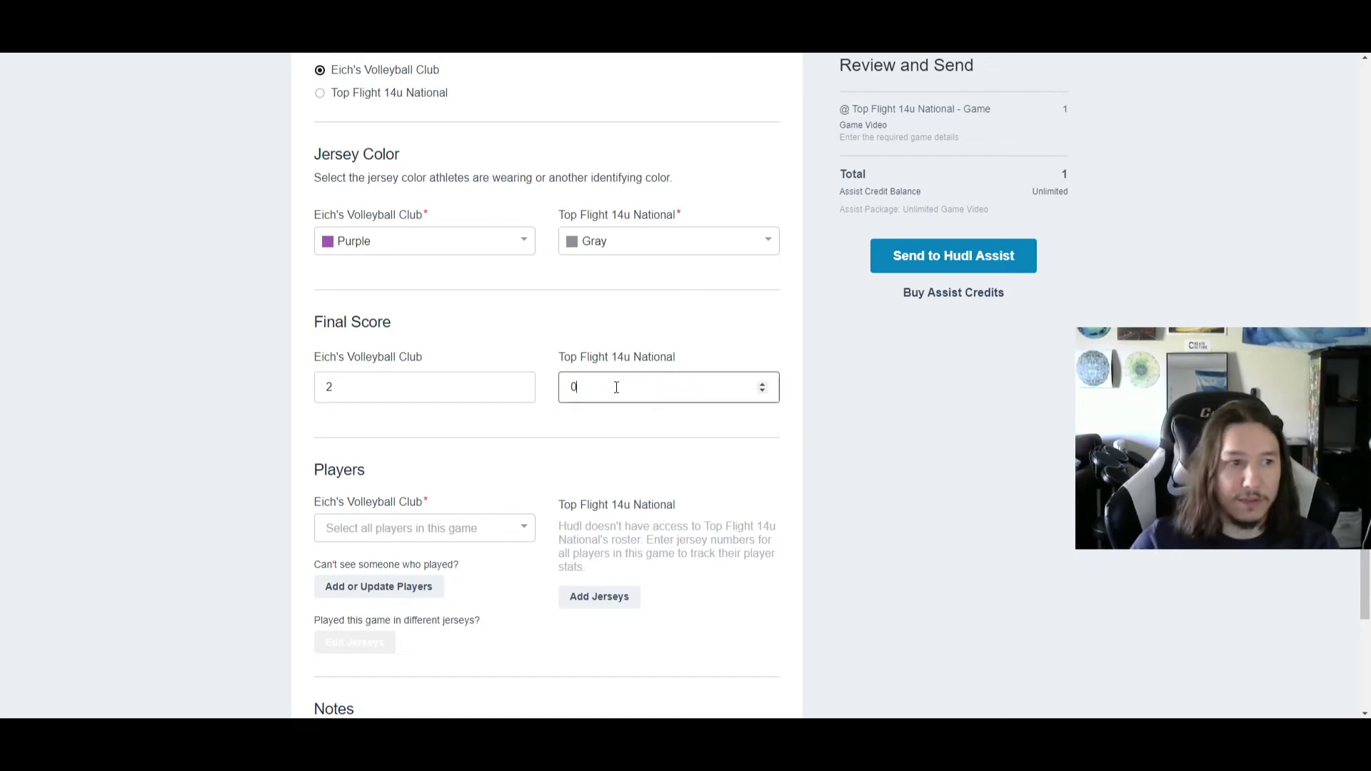
pyautogui.click(602, 493)
# Try final scores of 1–1 and 2–1 for Eich's Volleyball Club against Top Flight 14u National.
pyautogui.hotkey('shift', 'Tab')
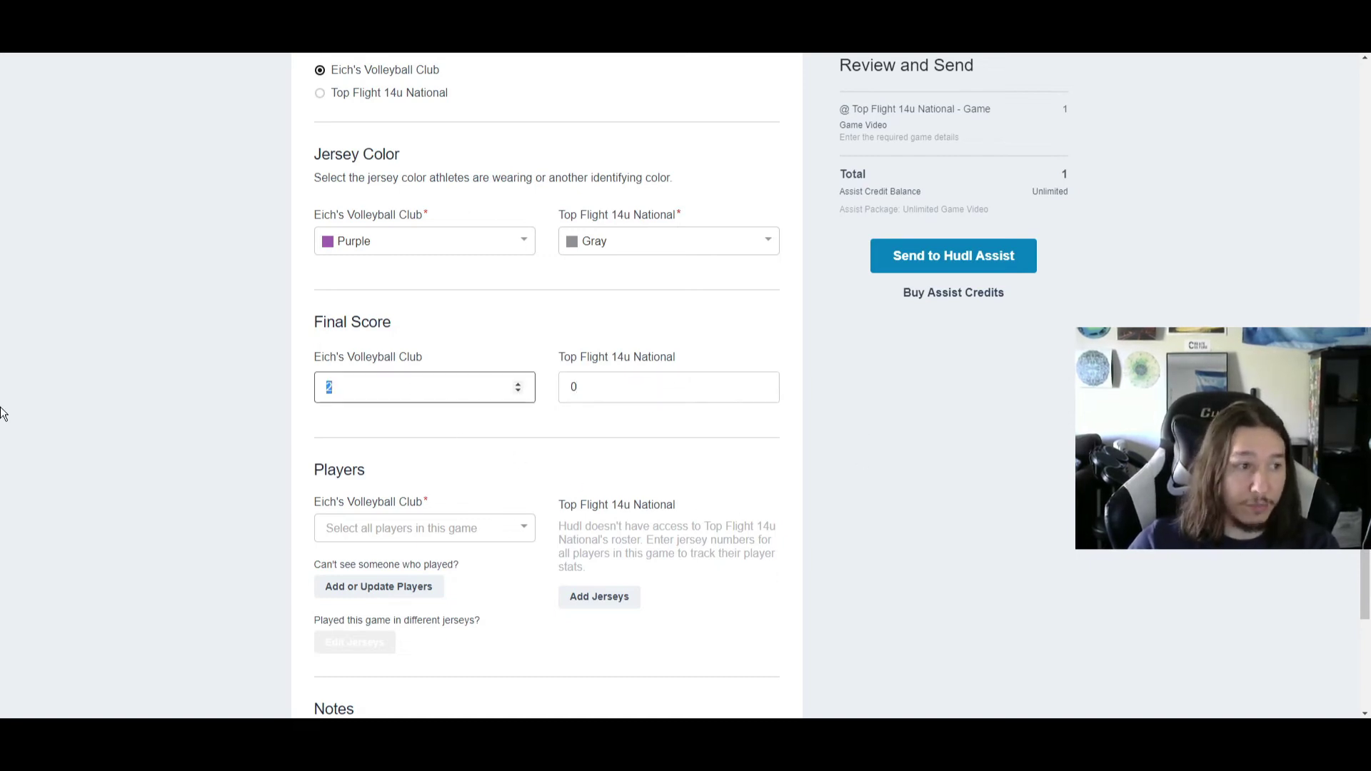
pyautogui.write('1')
pyautogui.press('Tab')
pyautogui.write('1')
pyautogui.click(547, 473)
pyautogui.hotkey('shift', 'Tab')
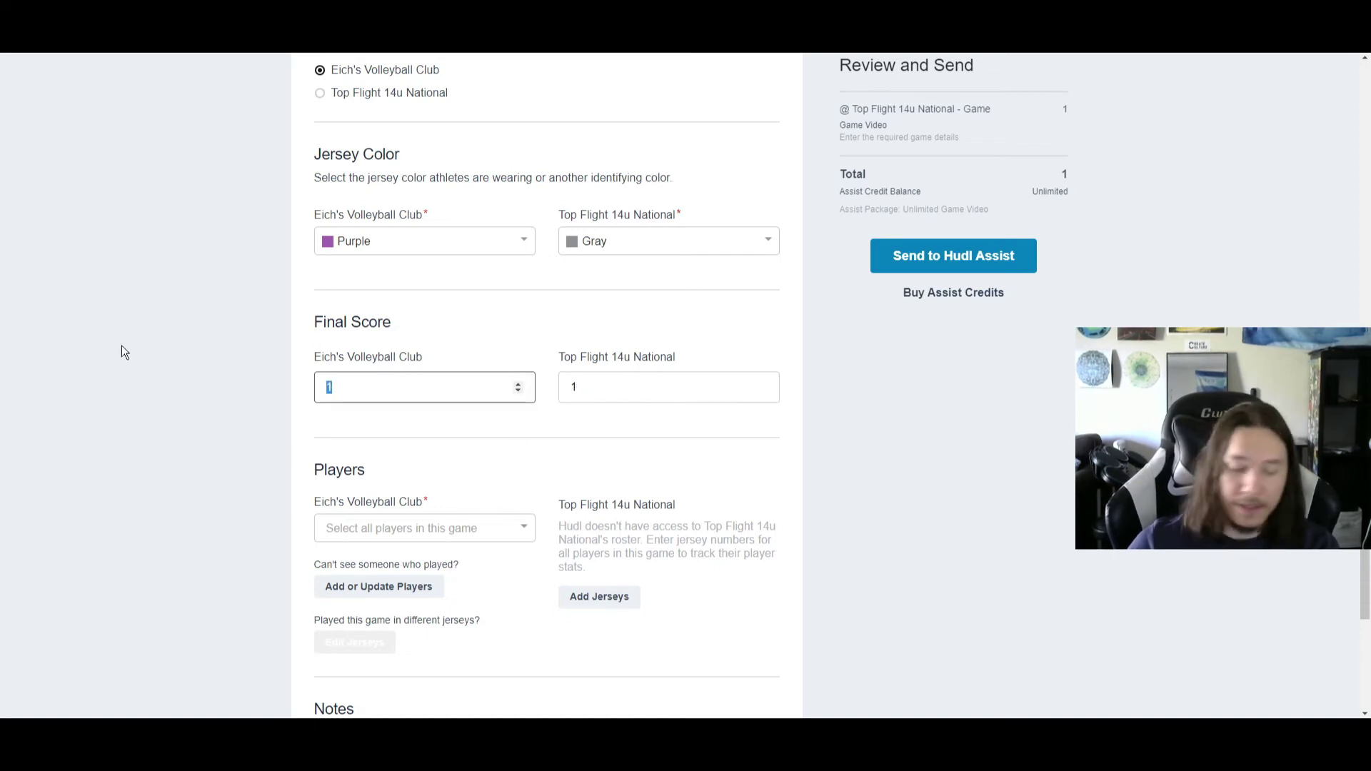
pyautogui.write('2')
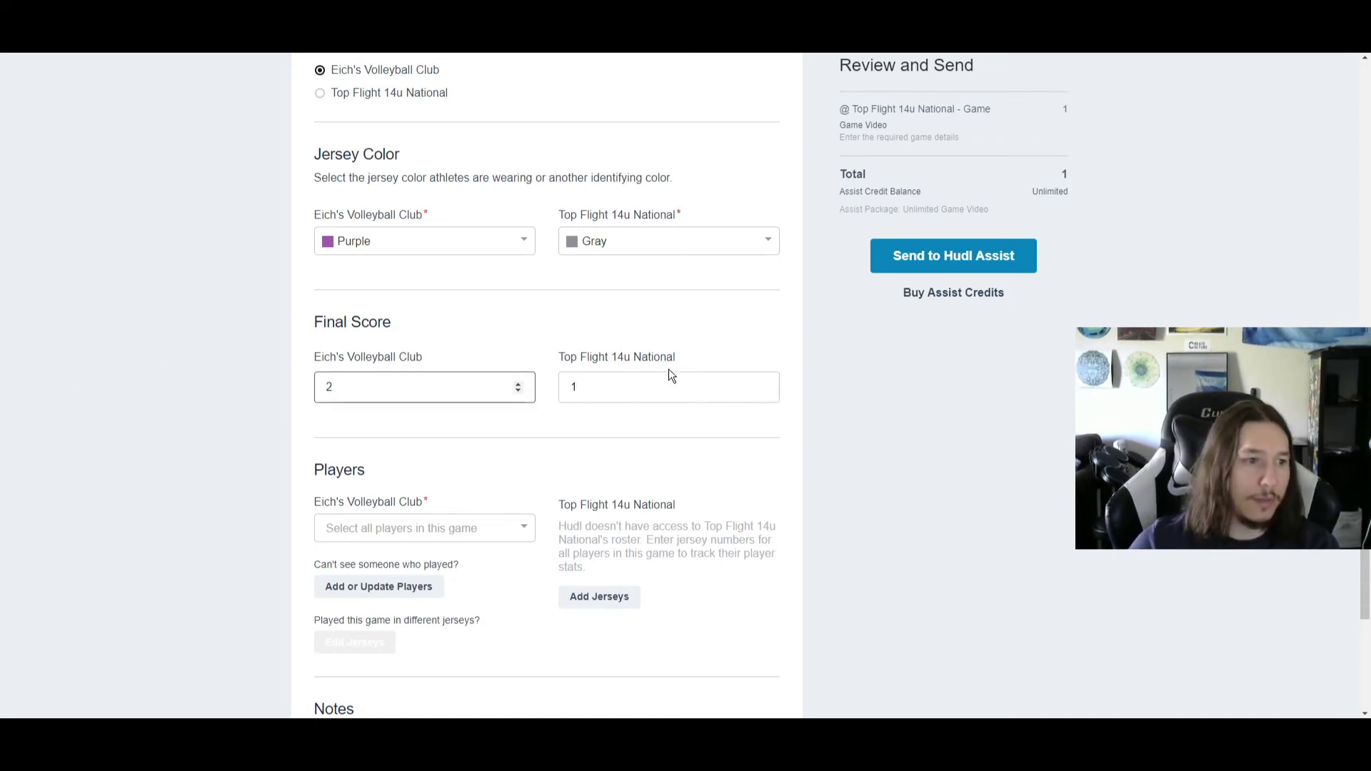
pyautogui.click(459, 455)
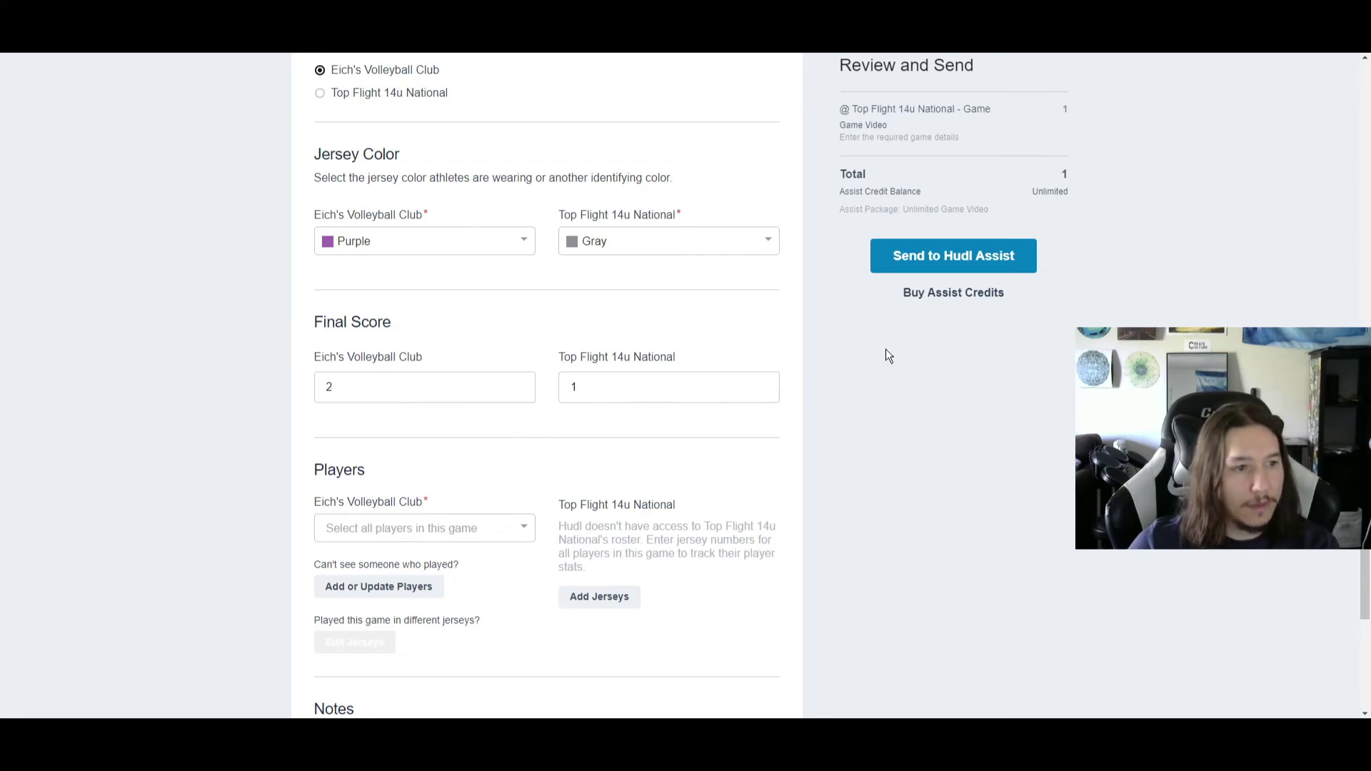
# Set the final score to 25 for Eich's Volleyball Club and 15 for Top Flight 14u National.
pyautogui.moveTo(413, 386); pyautogui.dragTo(1, 391)
pyautogui.write('25')
pyautogui.moveTo(597, 388); pyautogui.dragTo(506, 402)
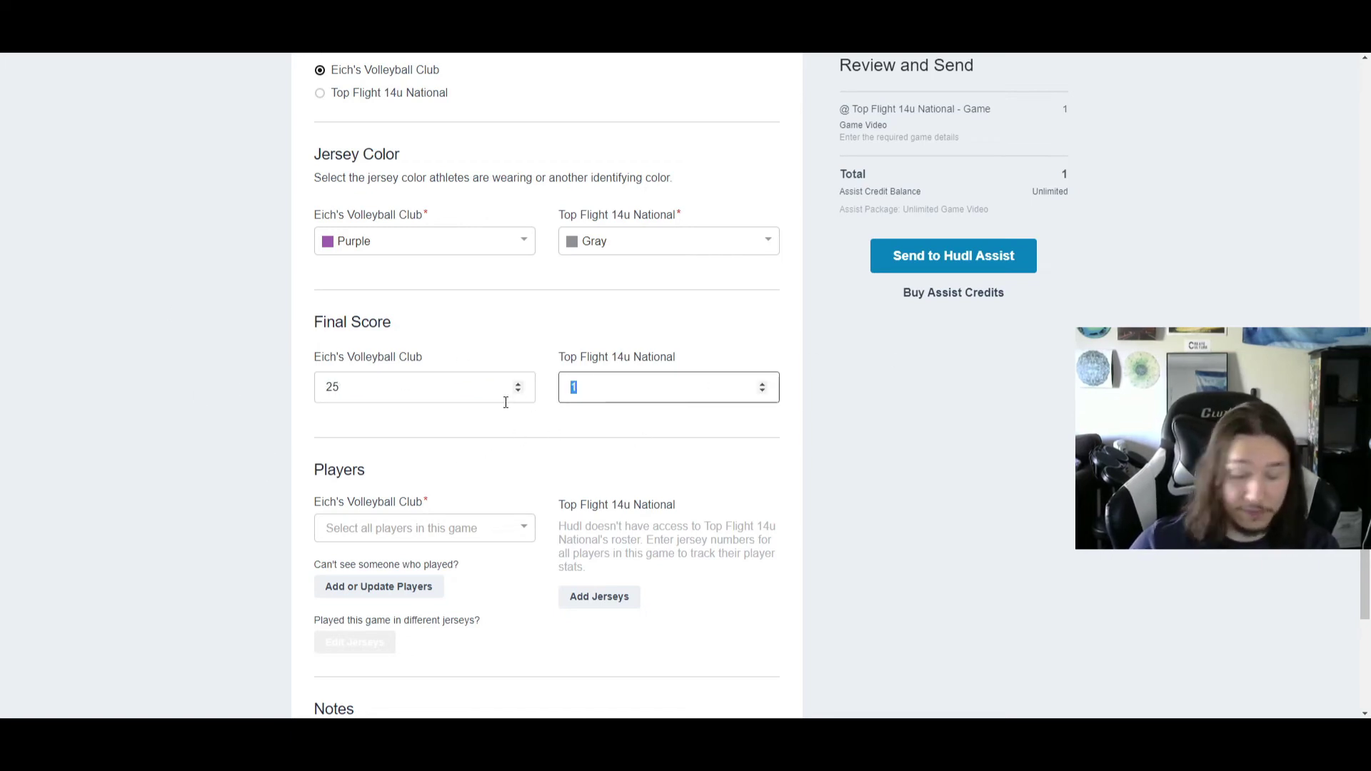
pyautogui.write('15')
pyautogui.click(543, 434)
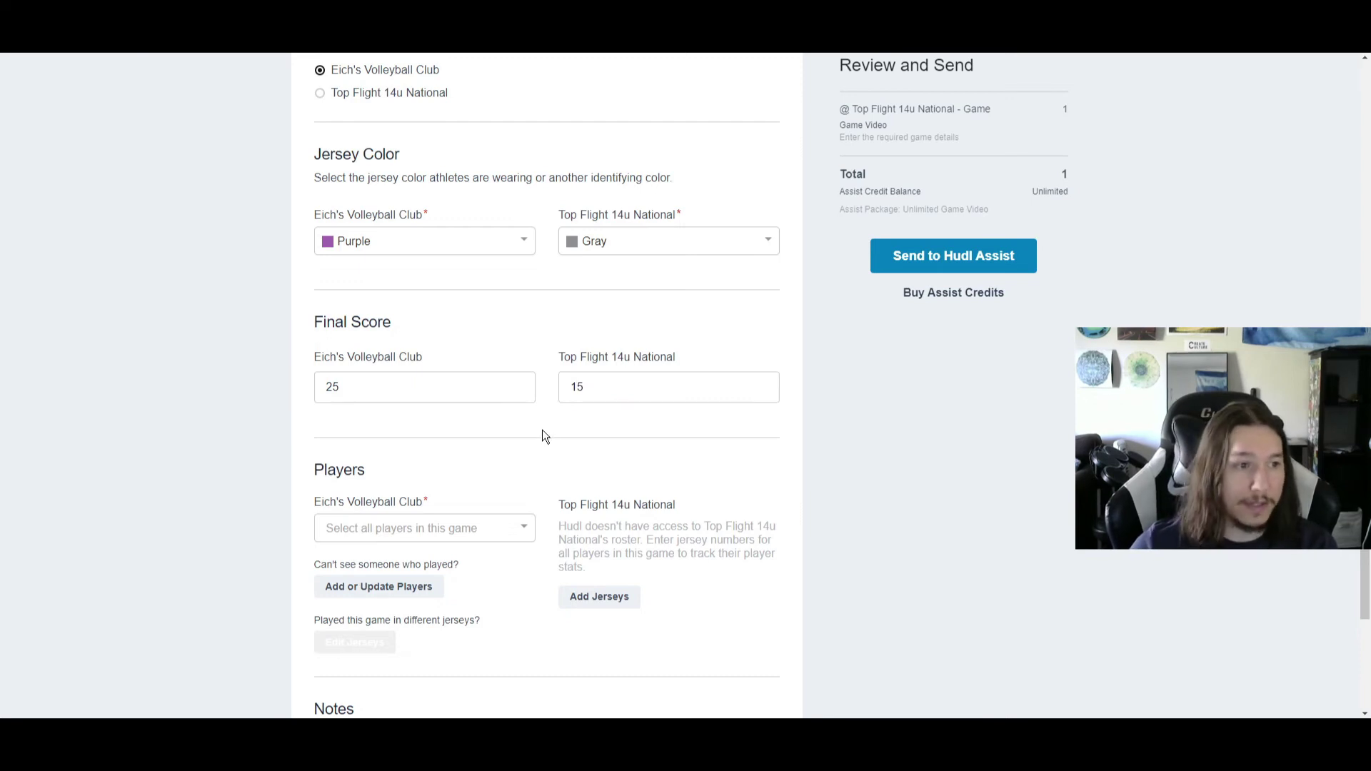
# Set the final score to 2 for Eich's Volleyball Club and 0 for Top Flight 14u National.
pyautogui.moveTo(355, 384); pyautogui.dragTo(130, 365)
pyautogui.write('2')
pyautogui.moveTo(640, 385); pyautogui.dragTo(396, 390)
pyautogui.write('0')
pyautogui.click(502, 454)
# Add the entire 2021-22 roster as the Eich's Volleyball Club players in this game.
pyautogui.scroll(-3, 522, 465)
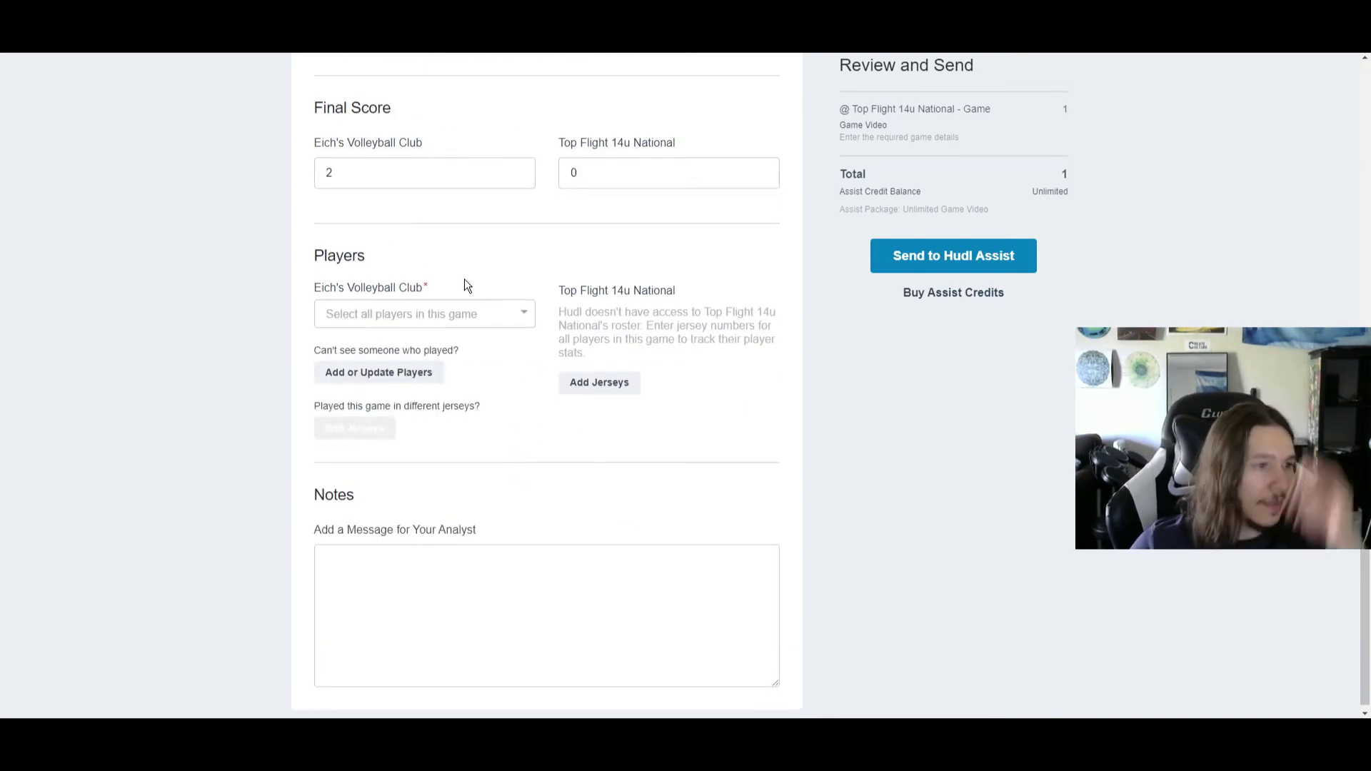
pyautogui.click(500, 315)
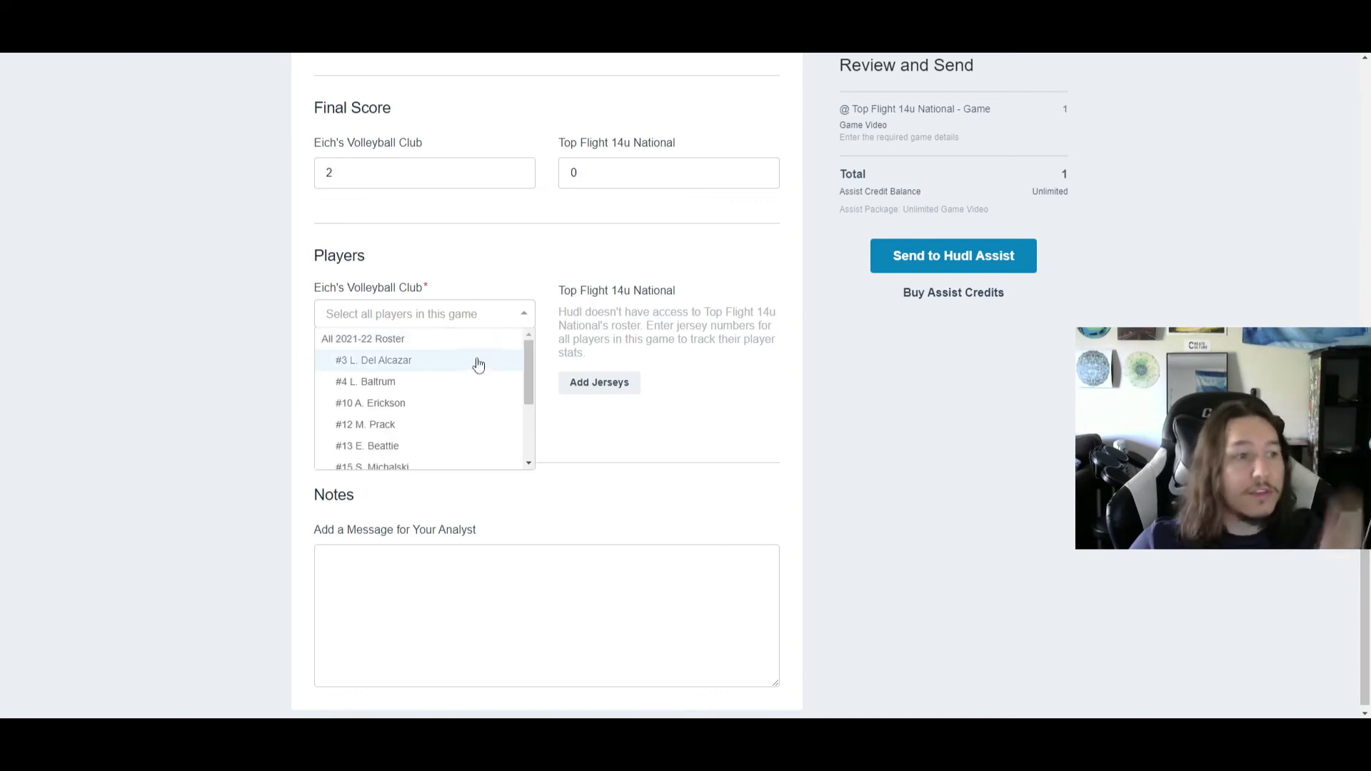
pyautogui.click(377, 340)
pyautogui.click(555, 443)
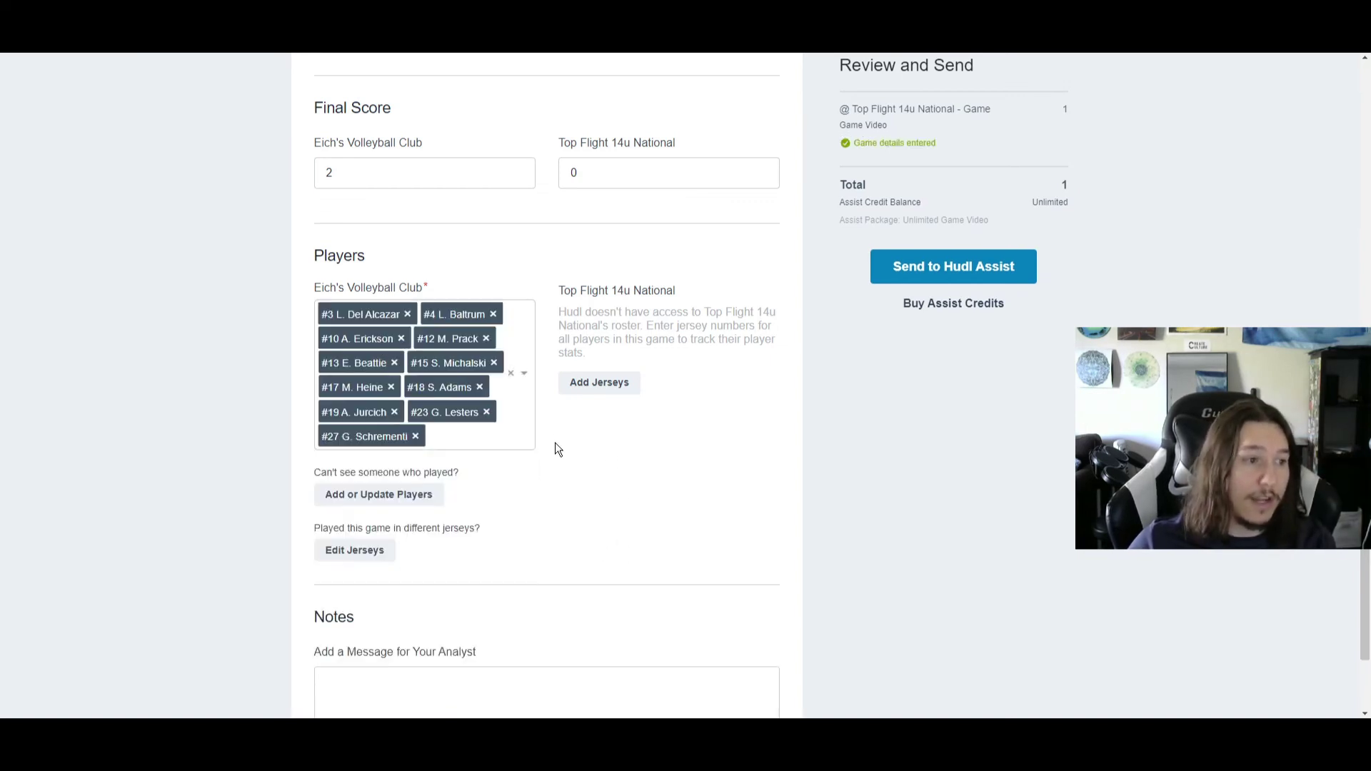
# Remove players #27, #23 and #19 from the Eich's Volleyball Club selection.
pyautogui.click(415, 436)
pyautogui.click(486, 413)
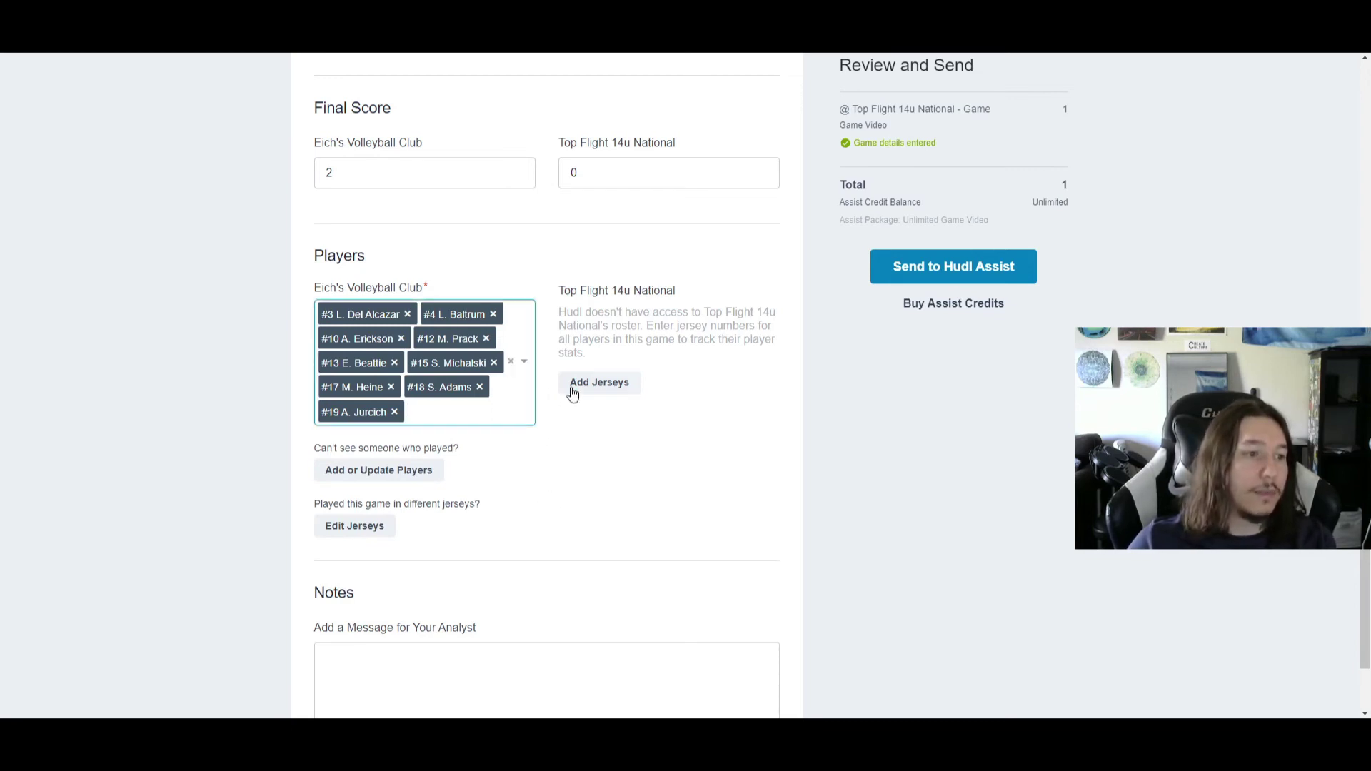
pyautogui.click(394, 413)
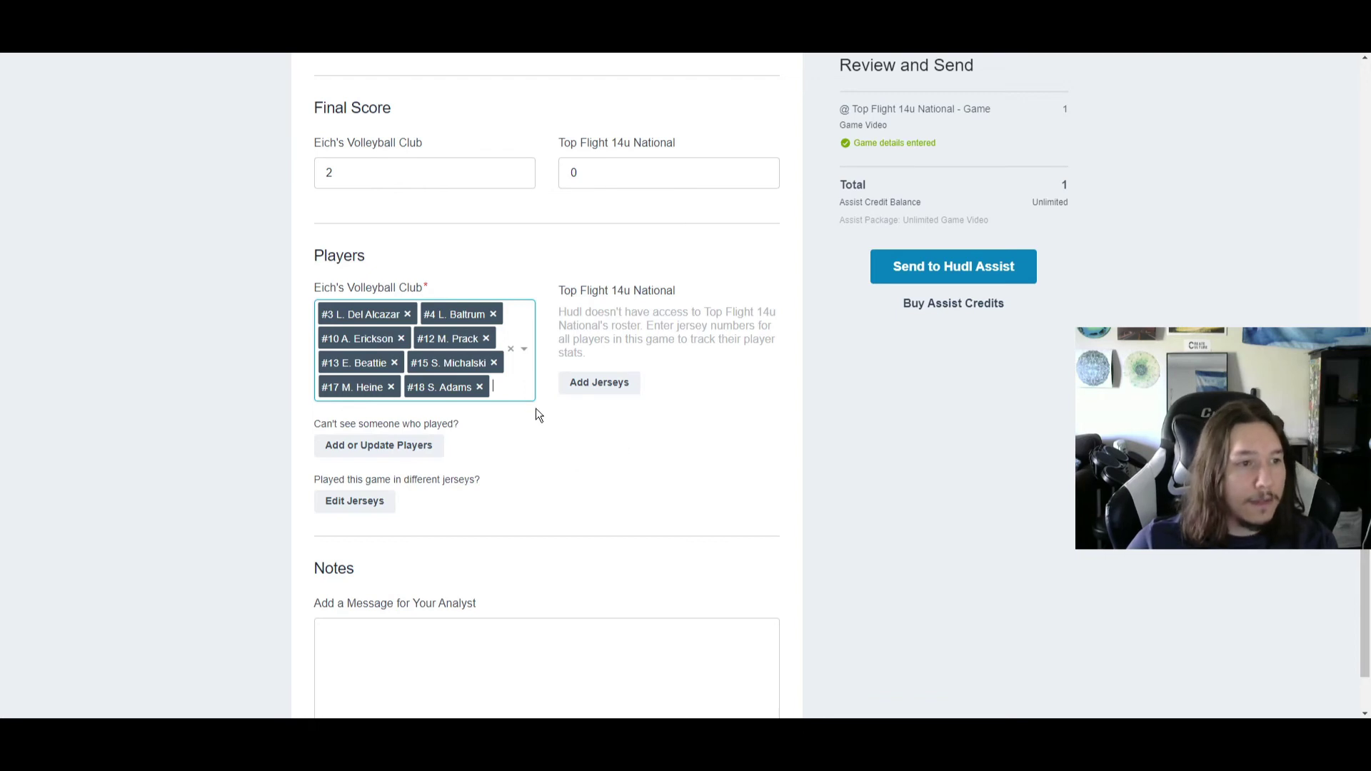
pyautogui.click(372, 448)
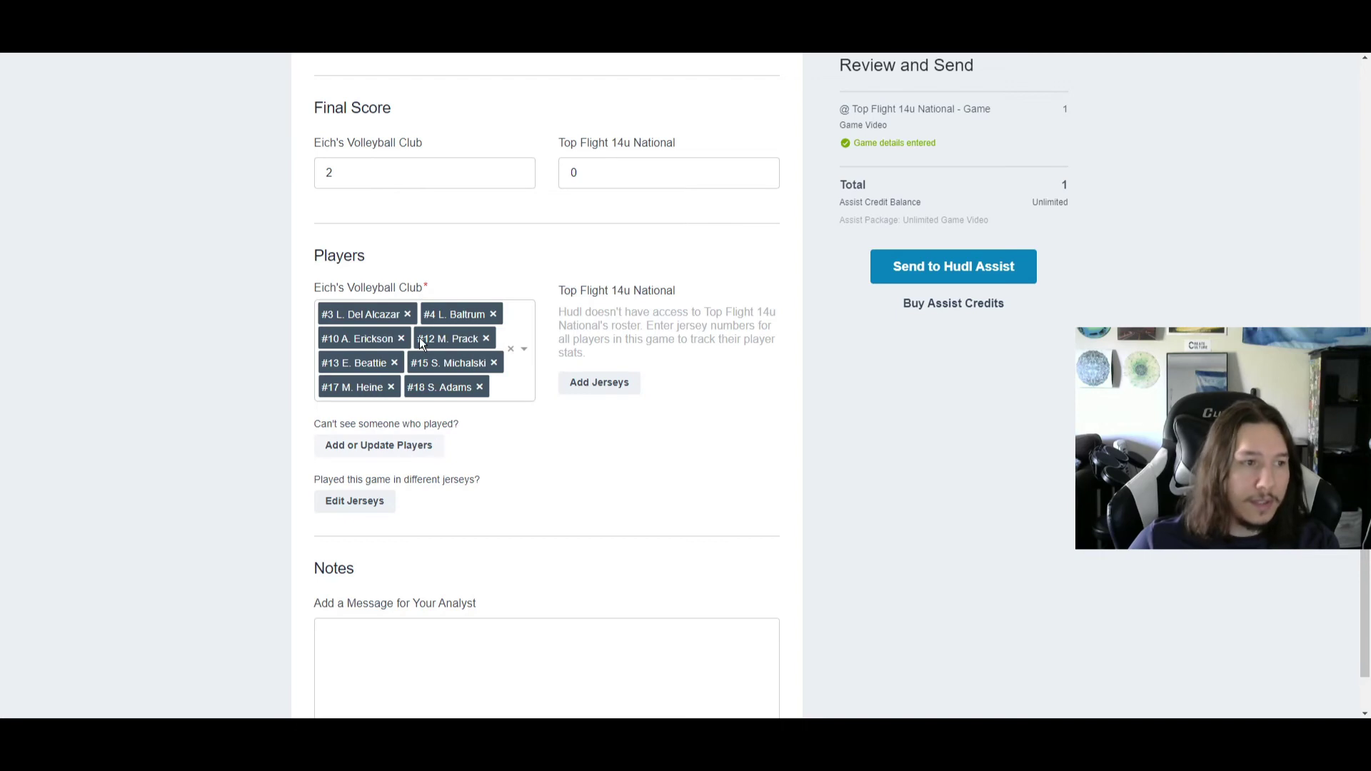
# Send the completed Top Flight 14u National game details to Hudl Assist.
pyautogui.scroll(10, 419, 495)
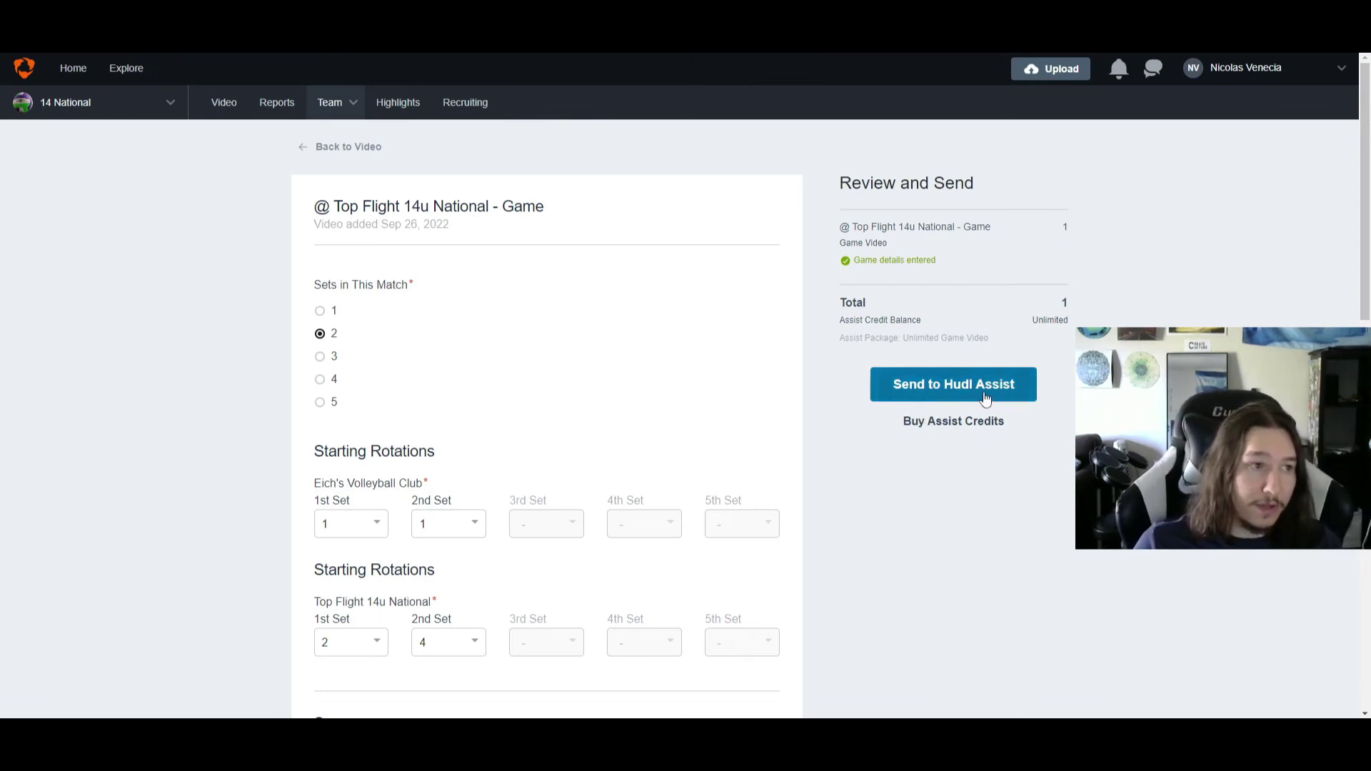
pyautogui.click(954, 383)
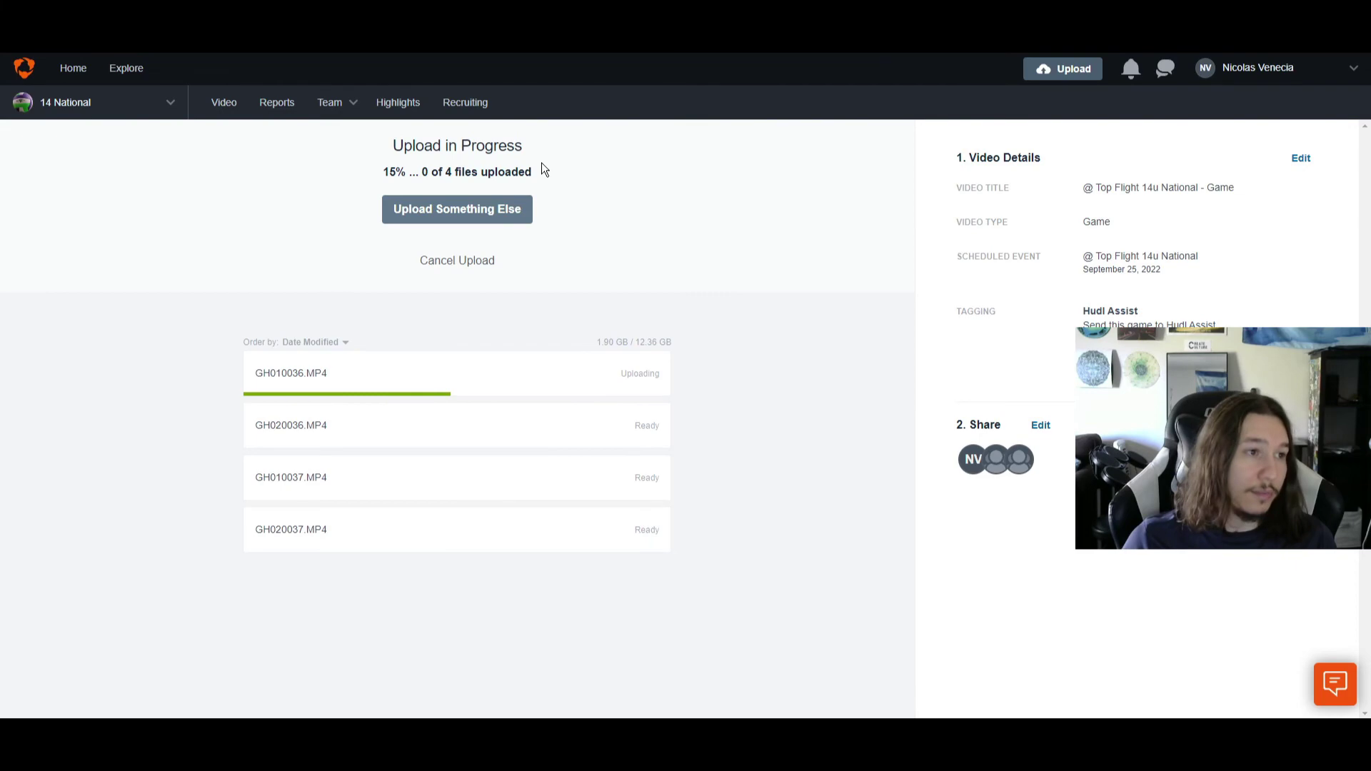
# Start another upload for 14 National with the six files GH010038 through GH030039 from the 12-11-21 Sky High folder.
pyautogui.click(502, 209)
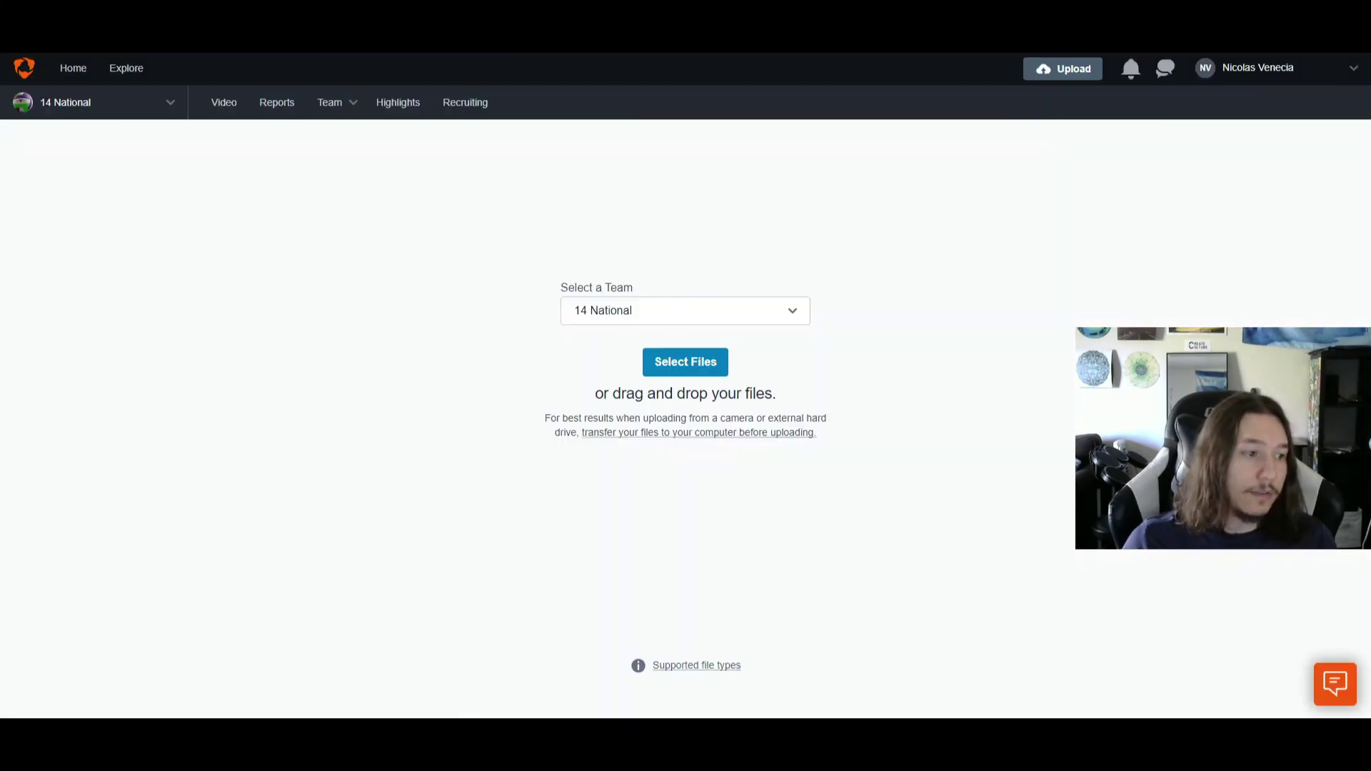
pyautogui.click(193, 715)
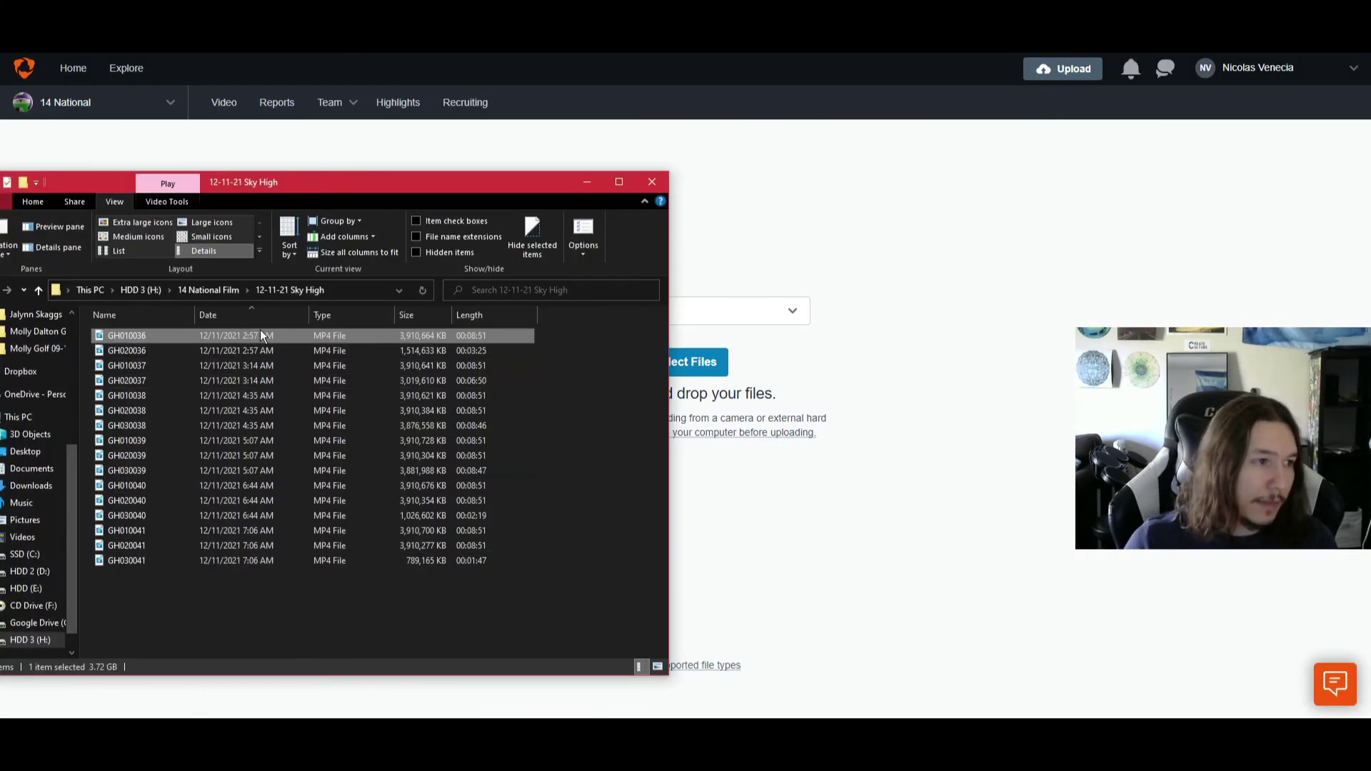
pyautogui.click(259, 397)
pyautogui.hotkey('shift', 'Down')
pyautogui.hotkey('shift', 'Down')
pyautogui.hotkey('shift', 'Down')
pyautogui.hotkey('shift', 'Down')
pyautogui.hotkey('shift', 'Down')
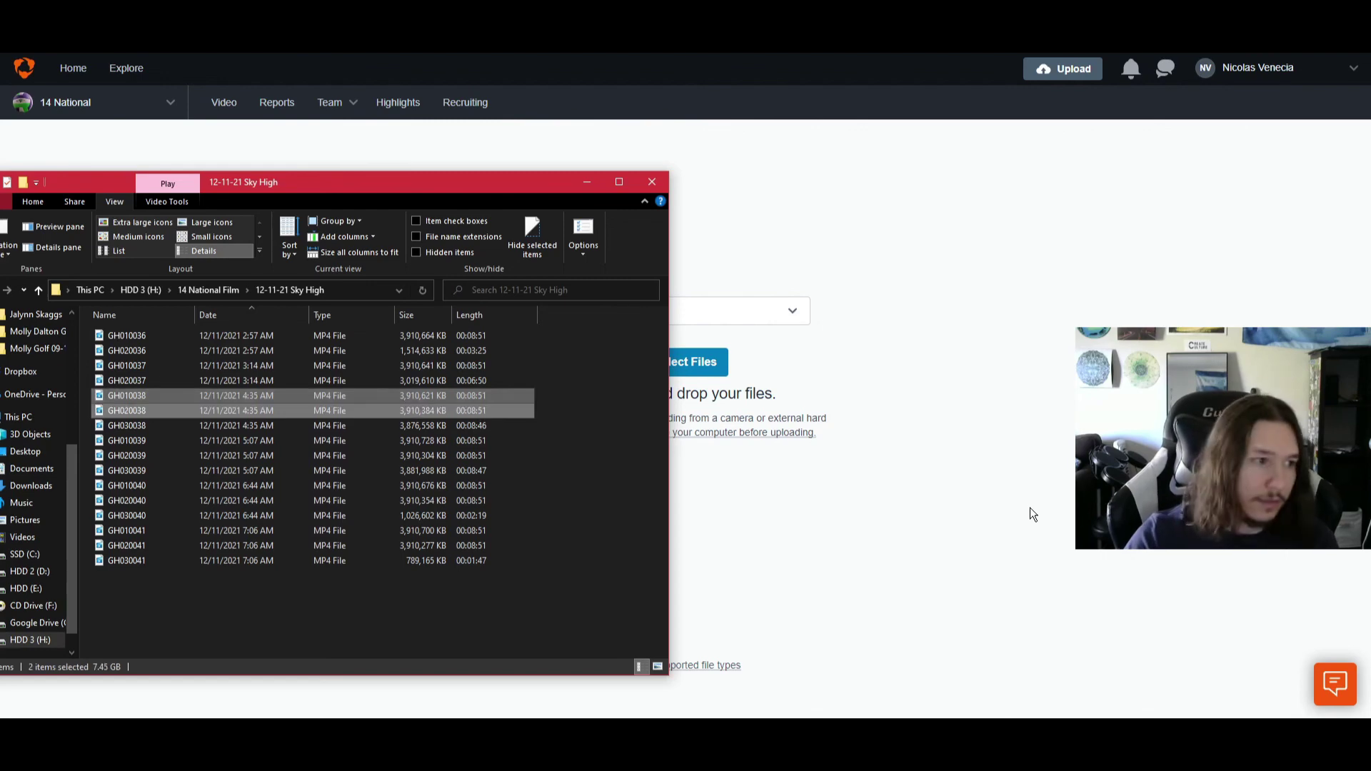
pyautogui.moveTo(193, 428); pyautogui.dragTo(851, 413)
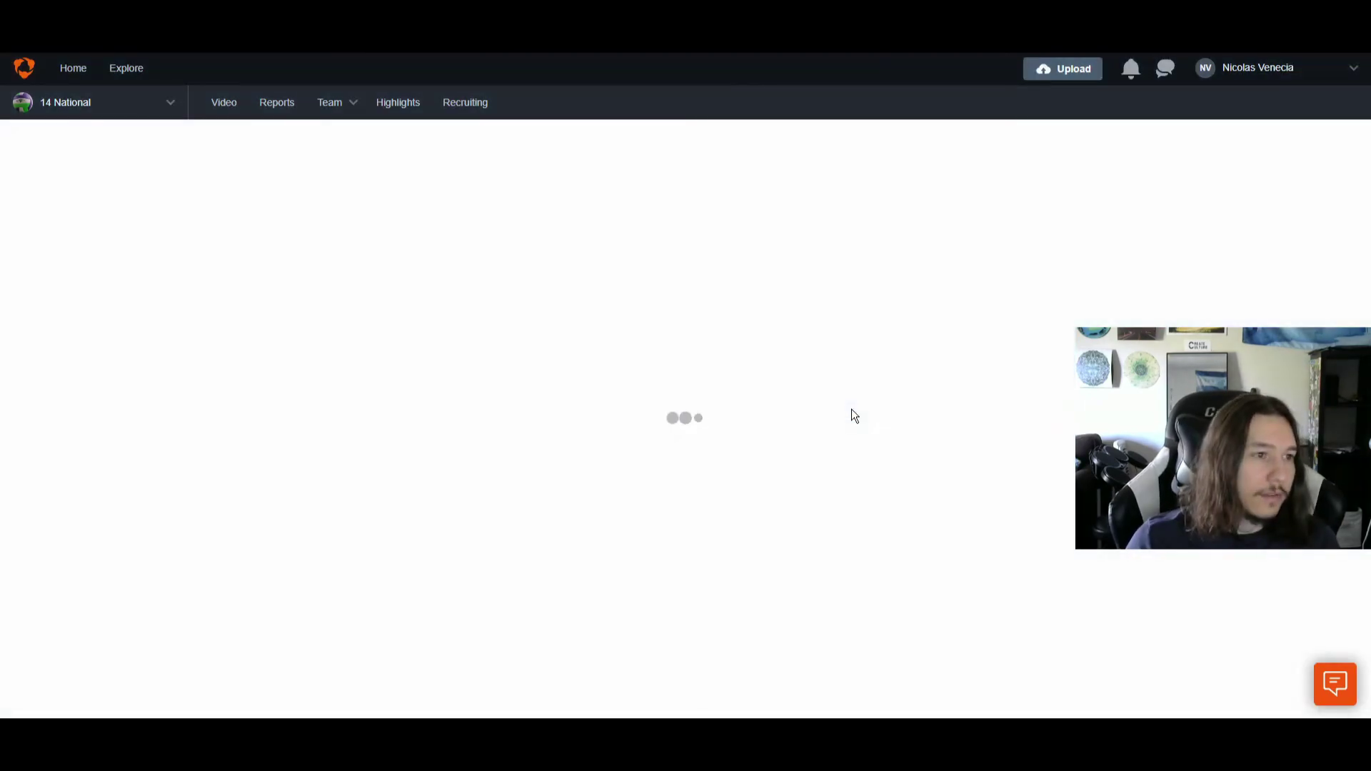
# Order the six video files by date modified and start uploading them.
pyautogui.click(550, 279)
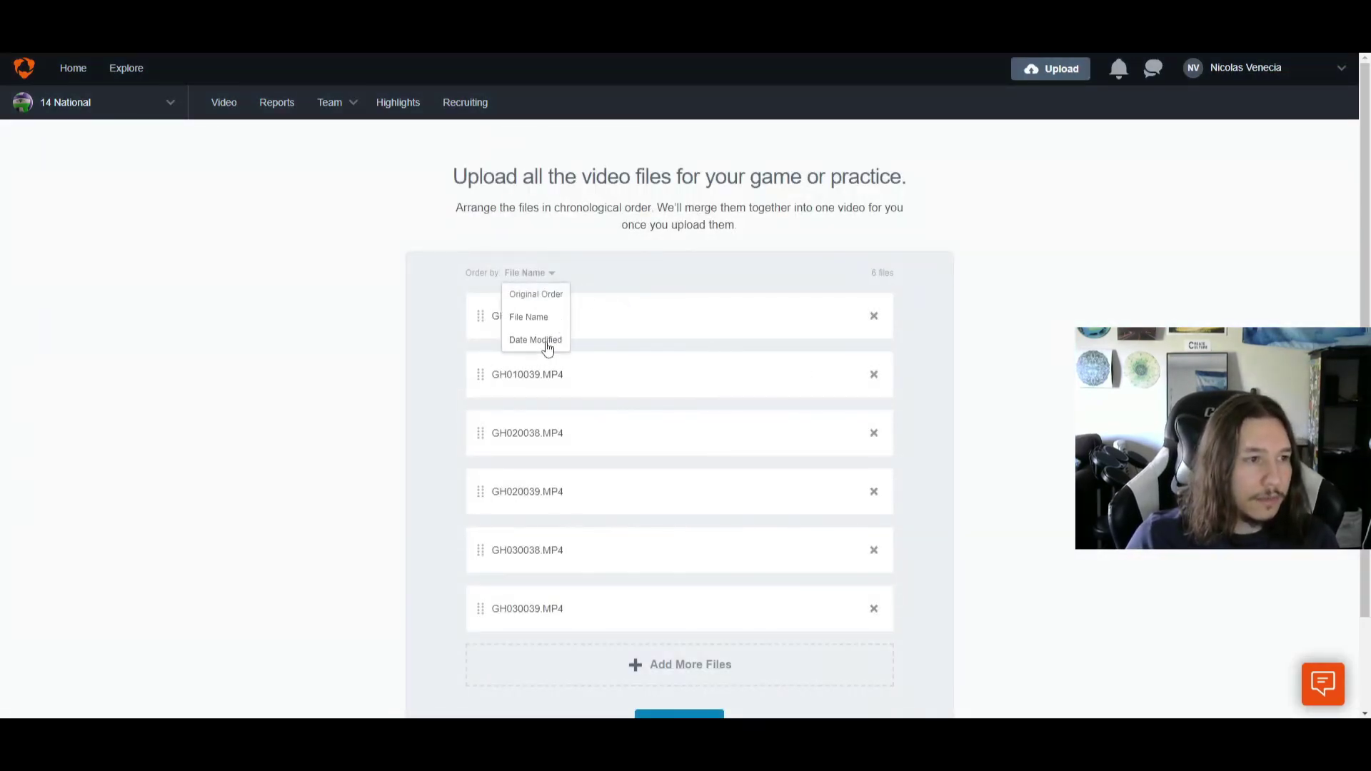
pyautogui.click(549, 337)
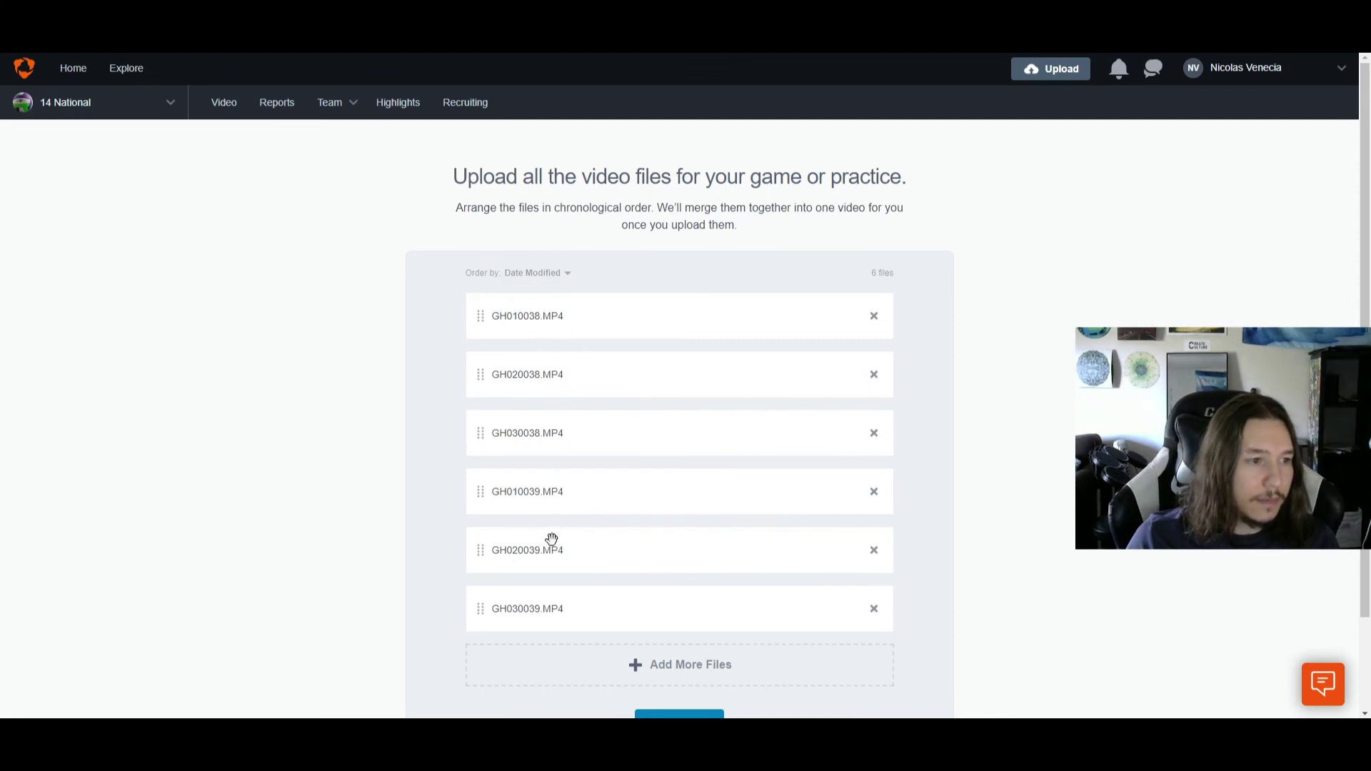
pyautogui.scroll(-2, 555, 632)
pyautogui.click(679, 616)
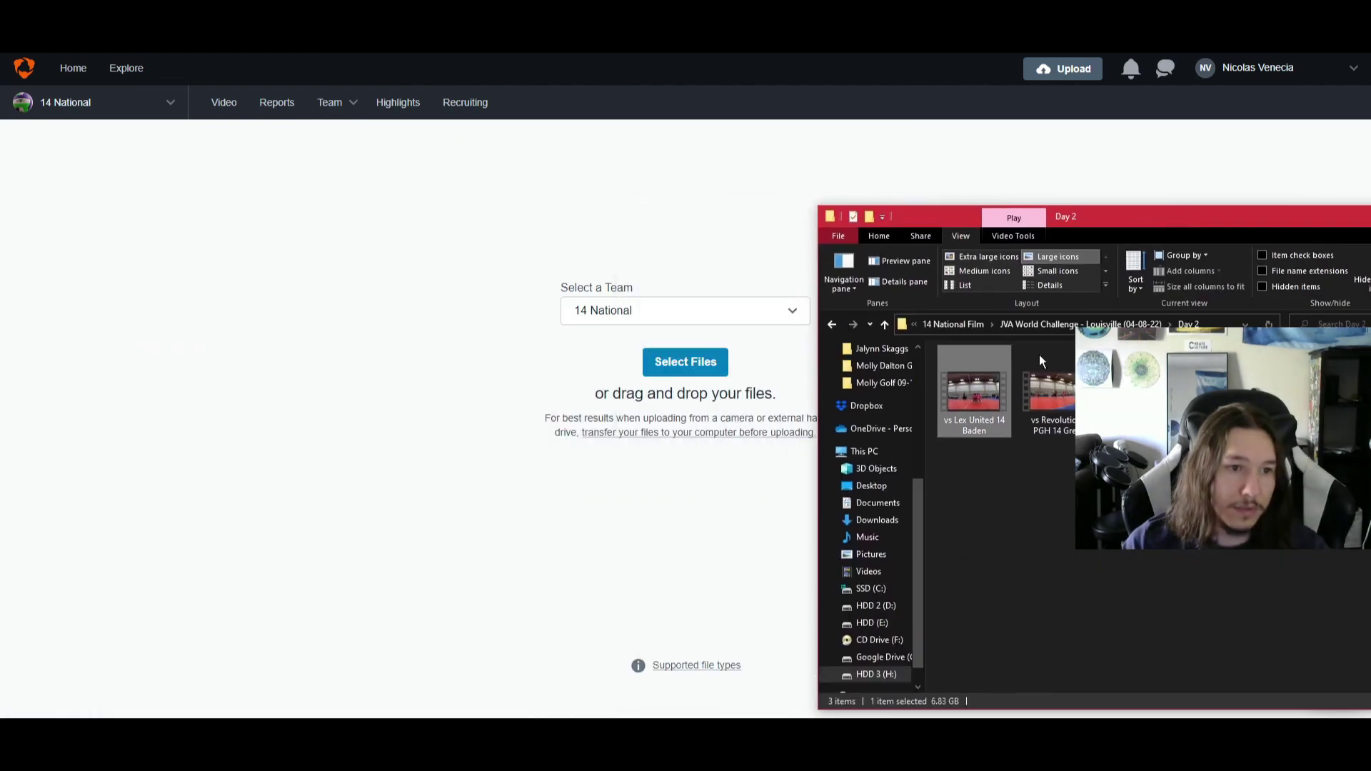
# Upload vs Lex United 14 Baden.mp4 from the Day 2 folder and check the scheduled events offered for it.
pyautogui.moveTo(974, 390); pyautogui.dragTo(696, 378)
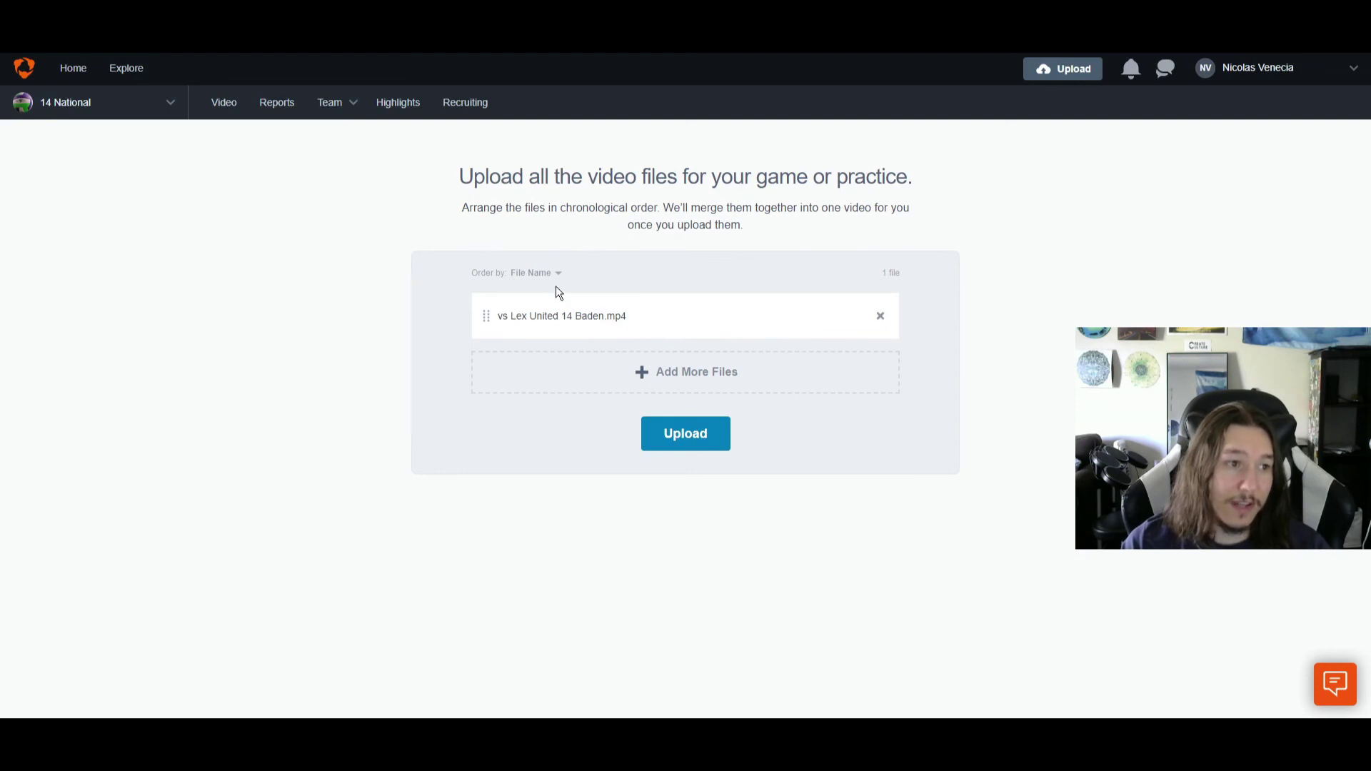
pyautogui.click(681, 439)
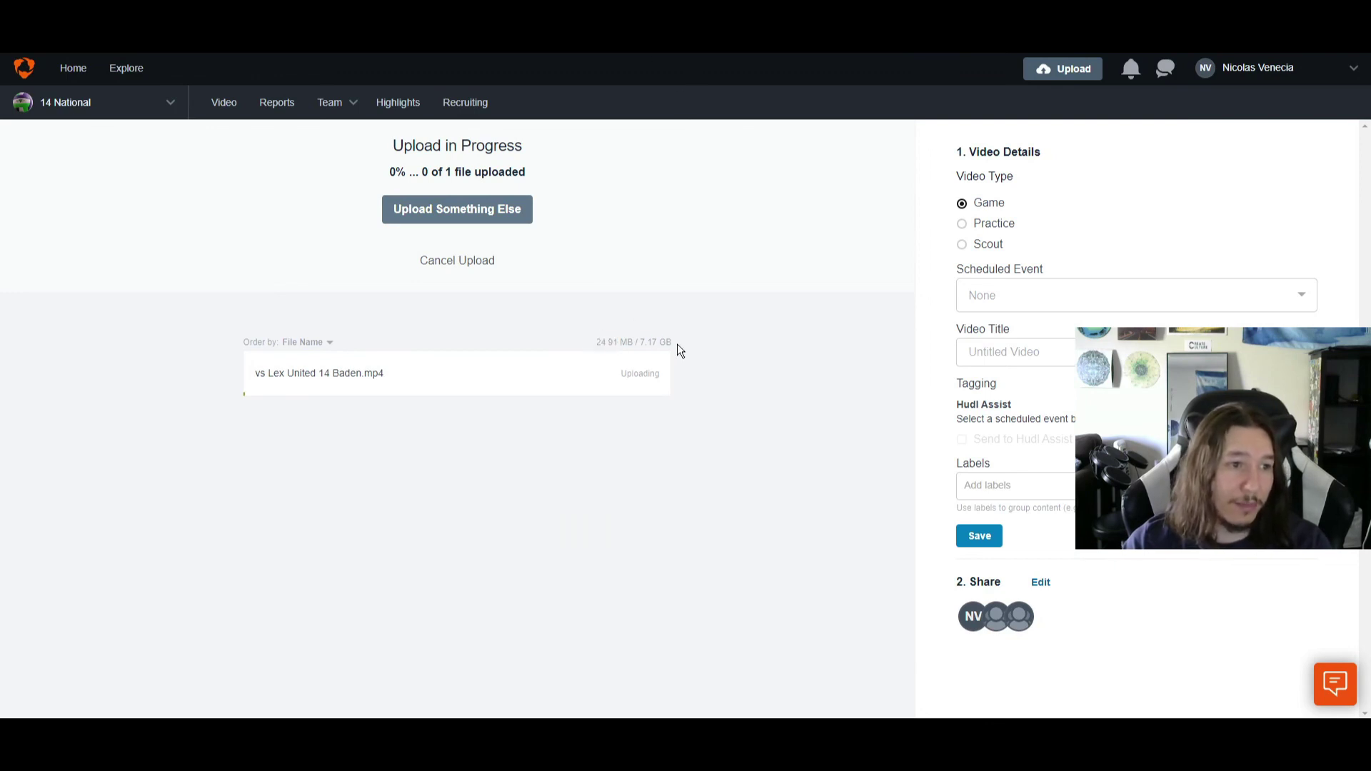
pyautogui.click(1021, 299)
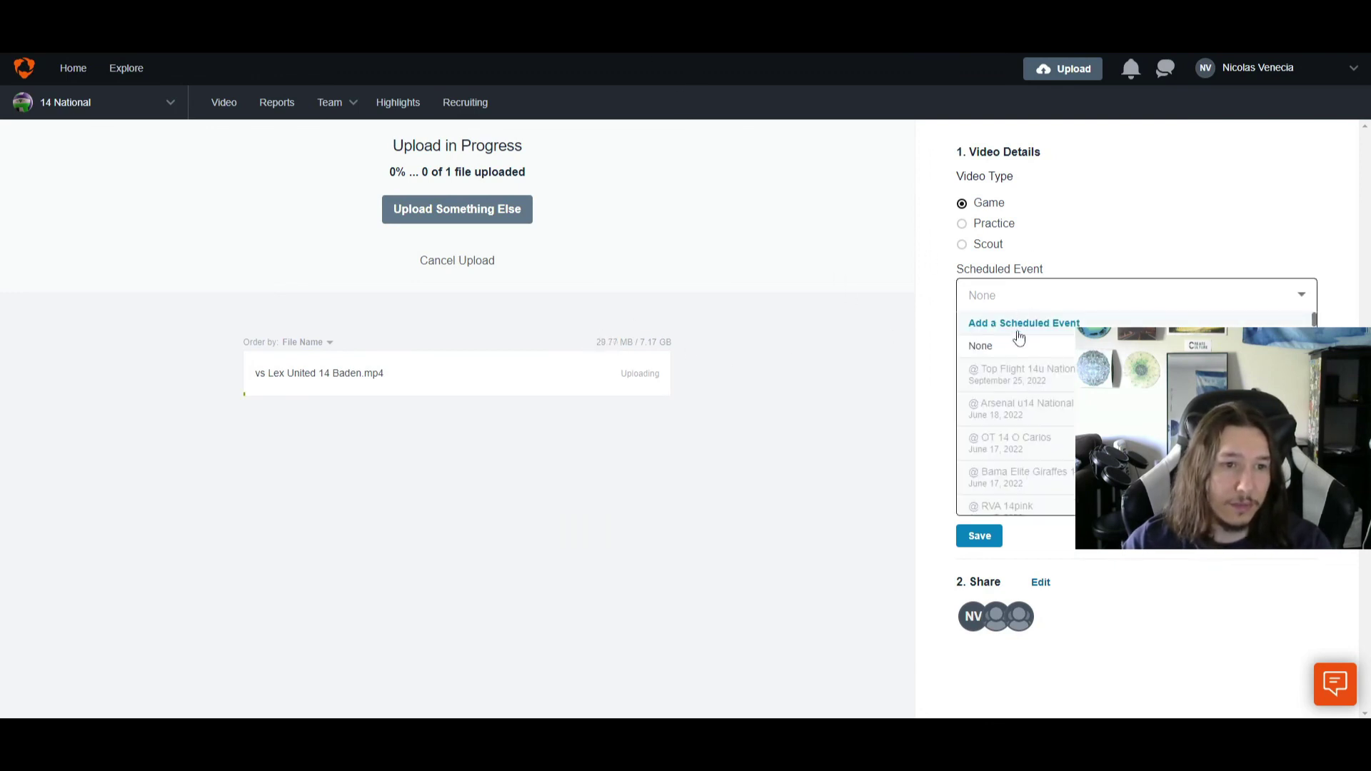
pyautogui.click(923, 327)
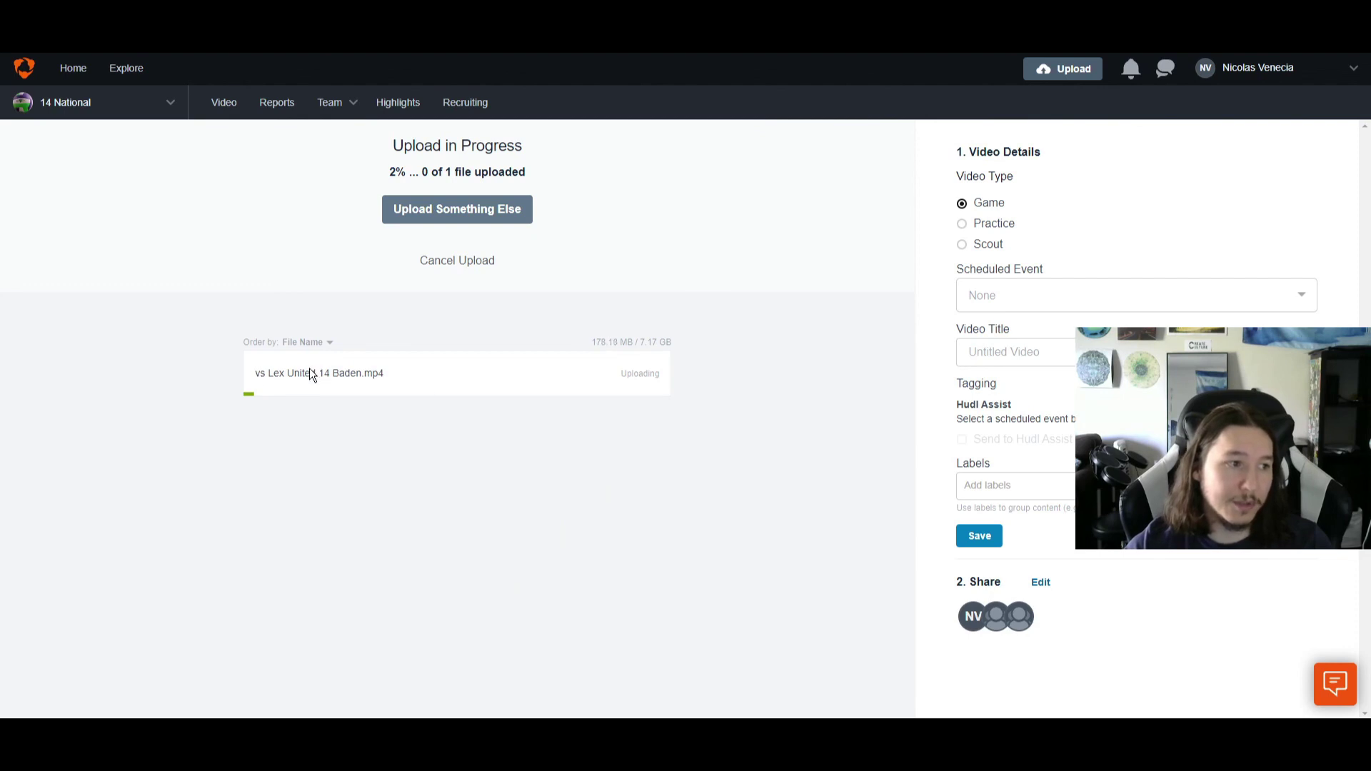
pyautogui.moveTo(246, 375); pyautogui.dragTo(421, 371)
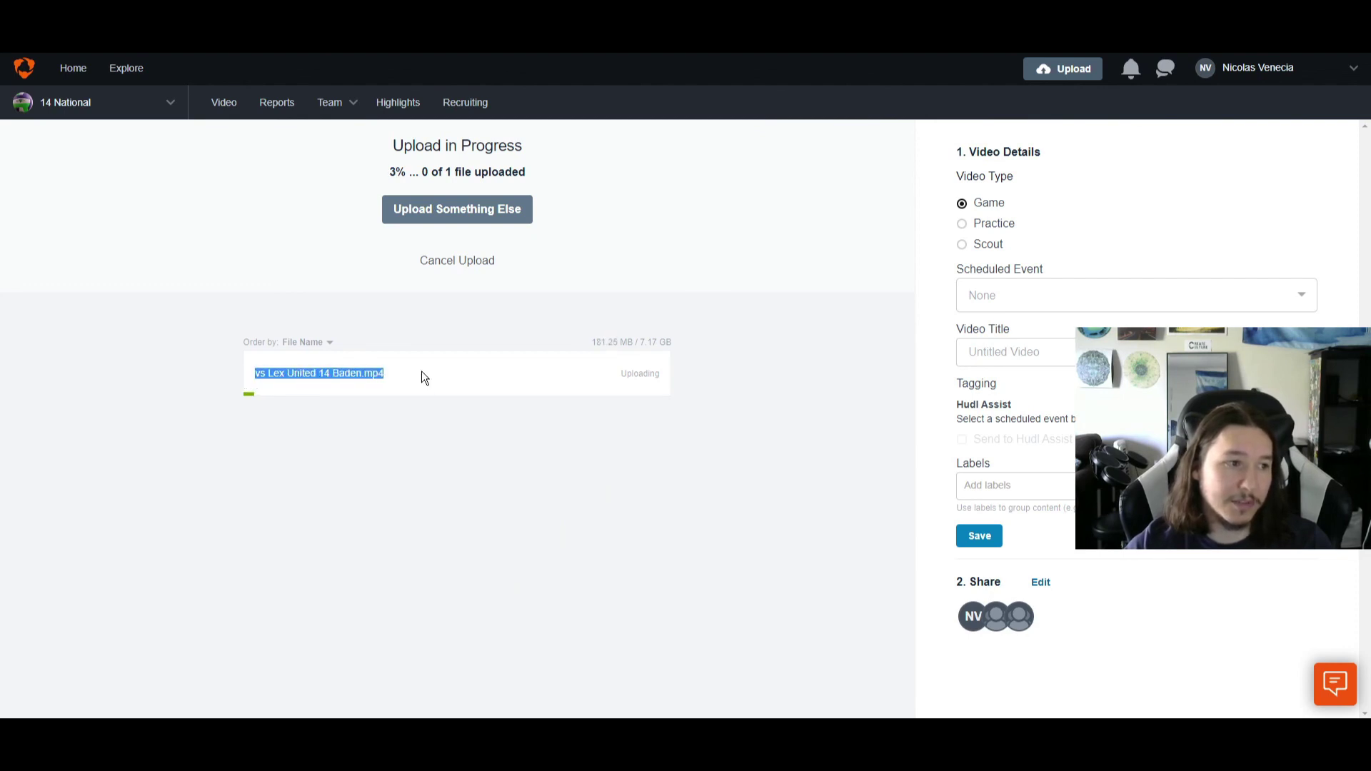
pyautogui.click(470, 448)
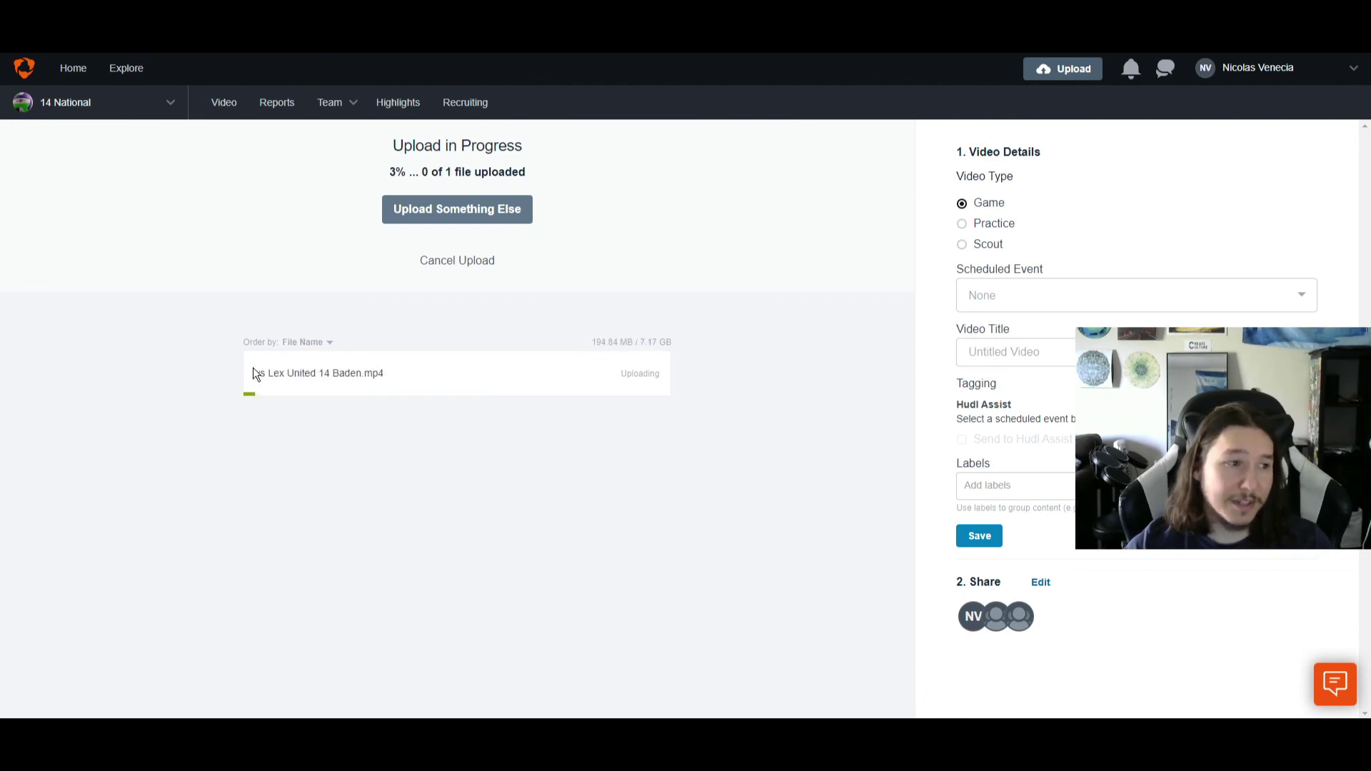
pyautogui.moveTo(253, 367); pyautogui.dragTo(474, 377)
pyautogui.click(537, 413)
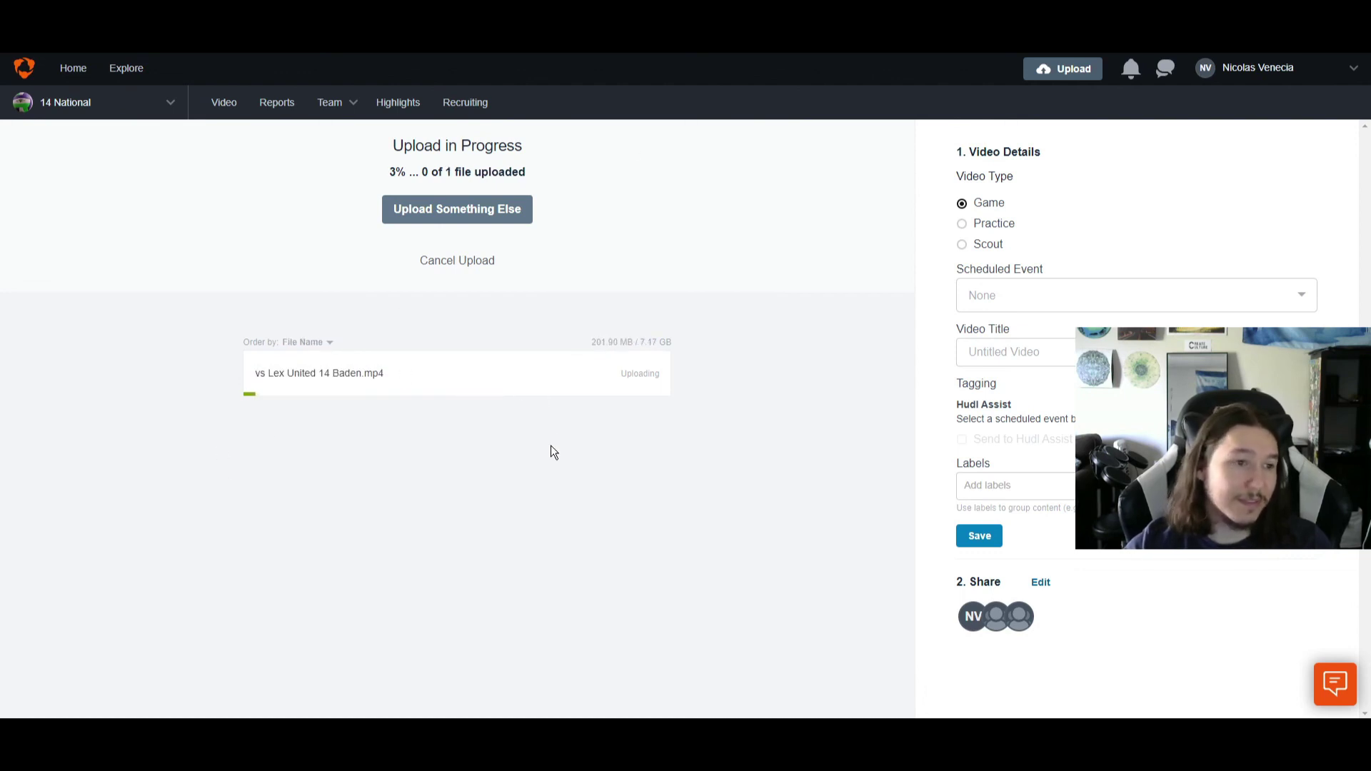